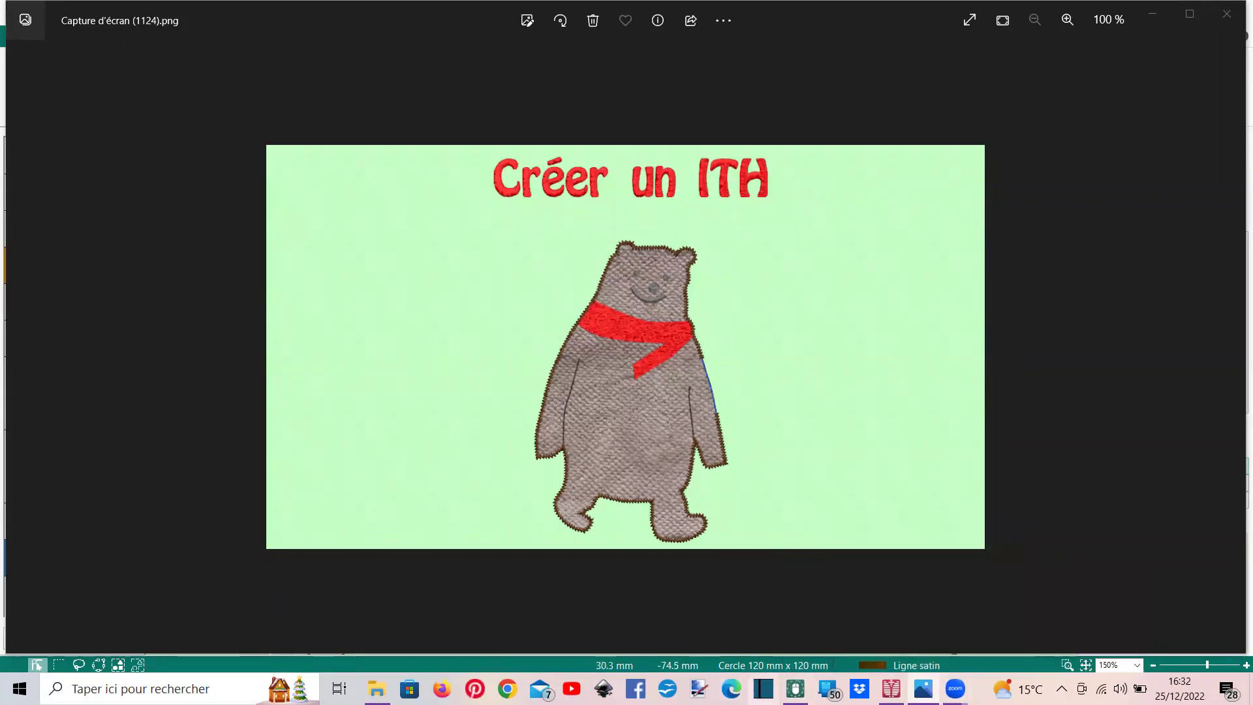
Switch to mySewnet Embroidery, delete the existing design from the hoop and launch the Digitizing module
mouse_move(795, 691)
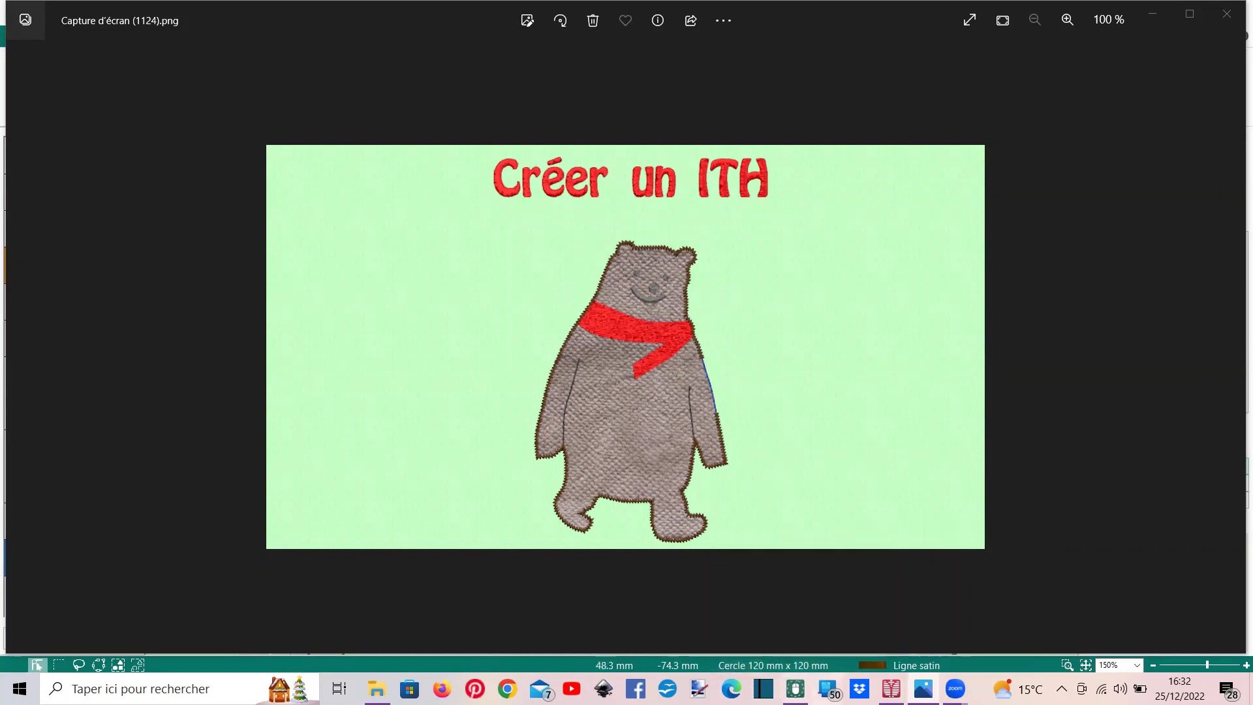
click(779, 653)
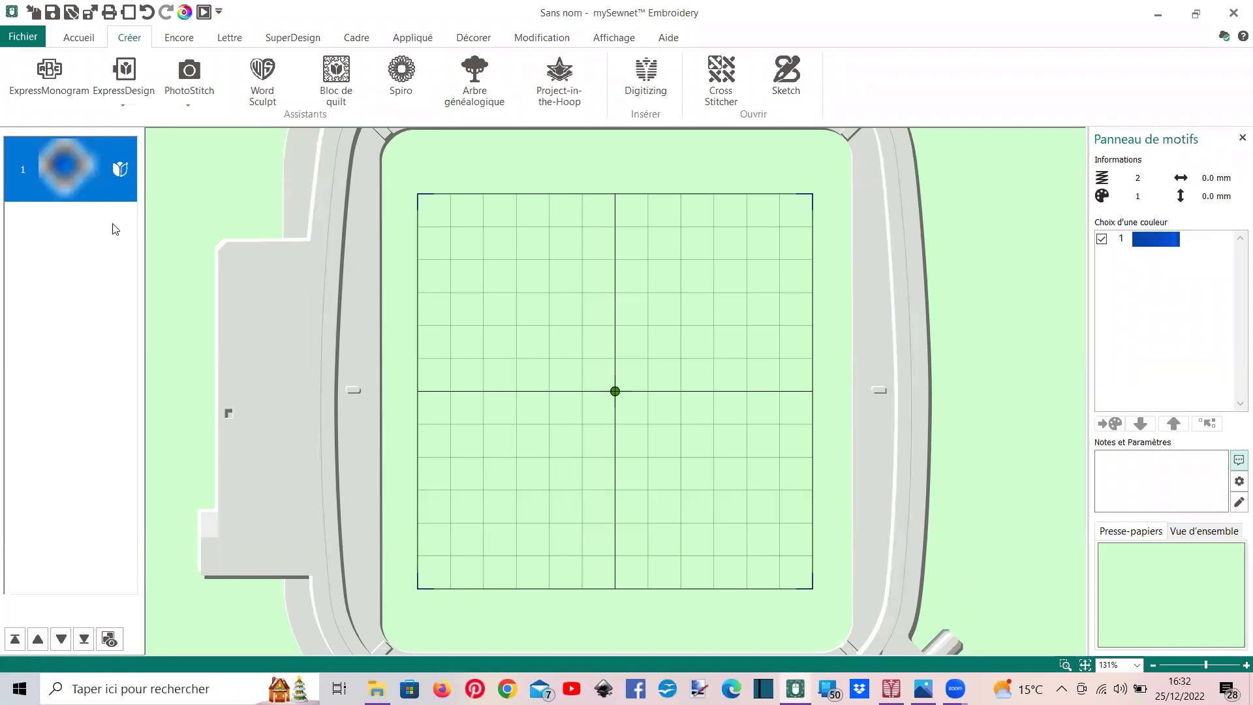
key(Delete)
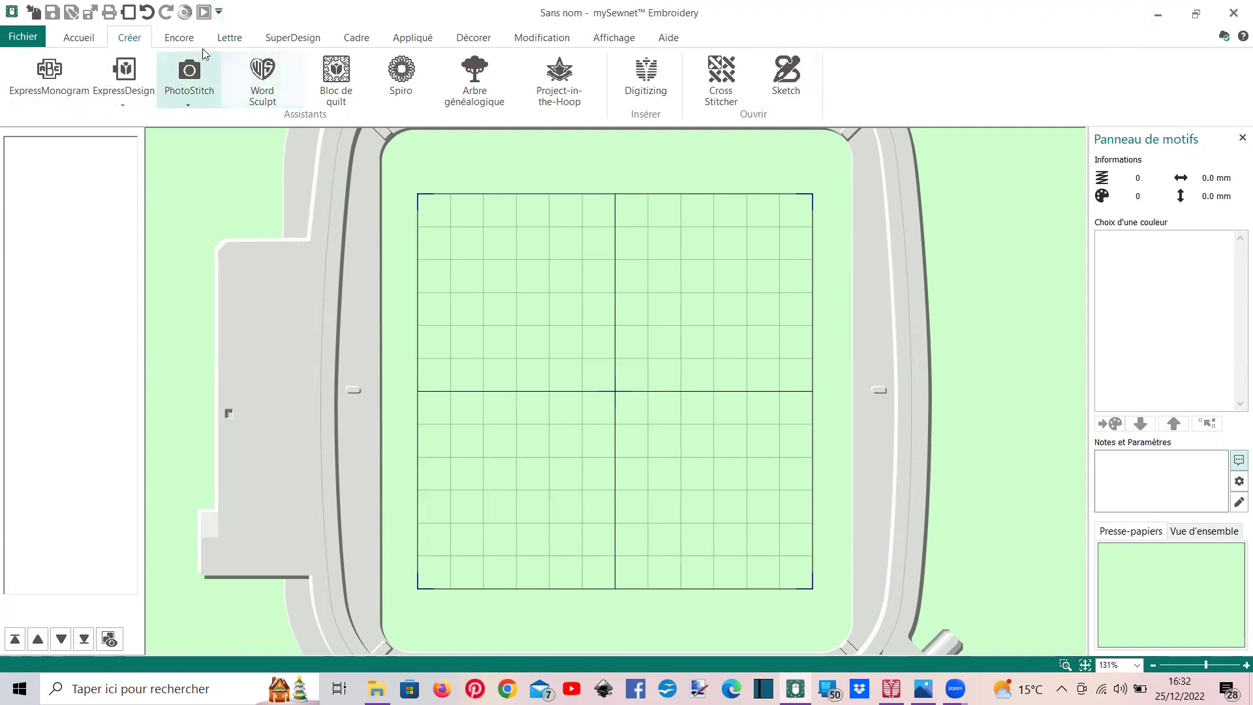
click(655, 93)
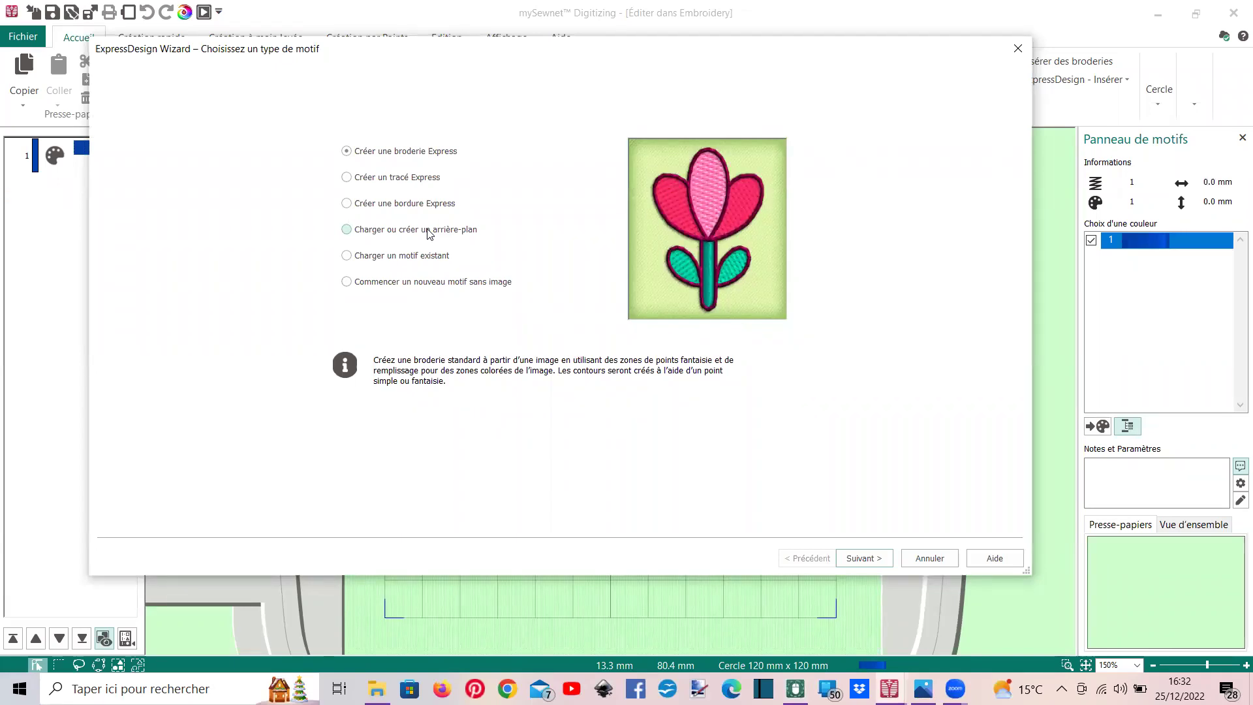
Choose to load a background in the ExpressDesign Wizard and load the bear image coup de vent.ecq from DESSIN VIDEO
click(429, 234)
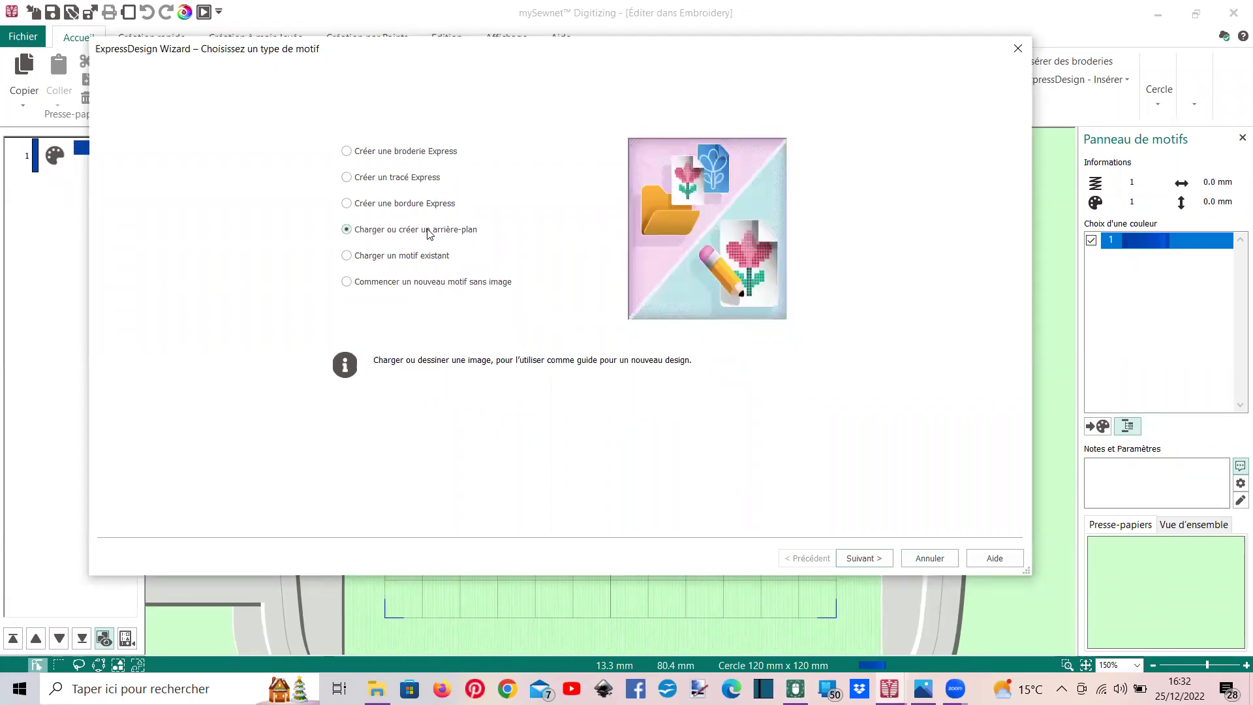
click(838, 554)
click(171, 117)
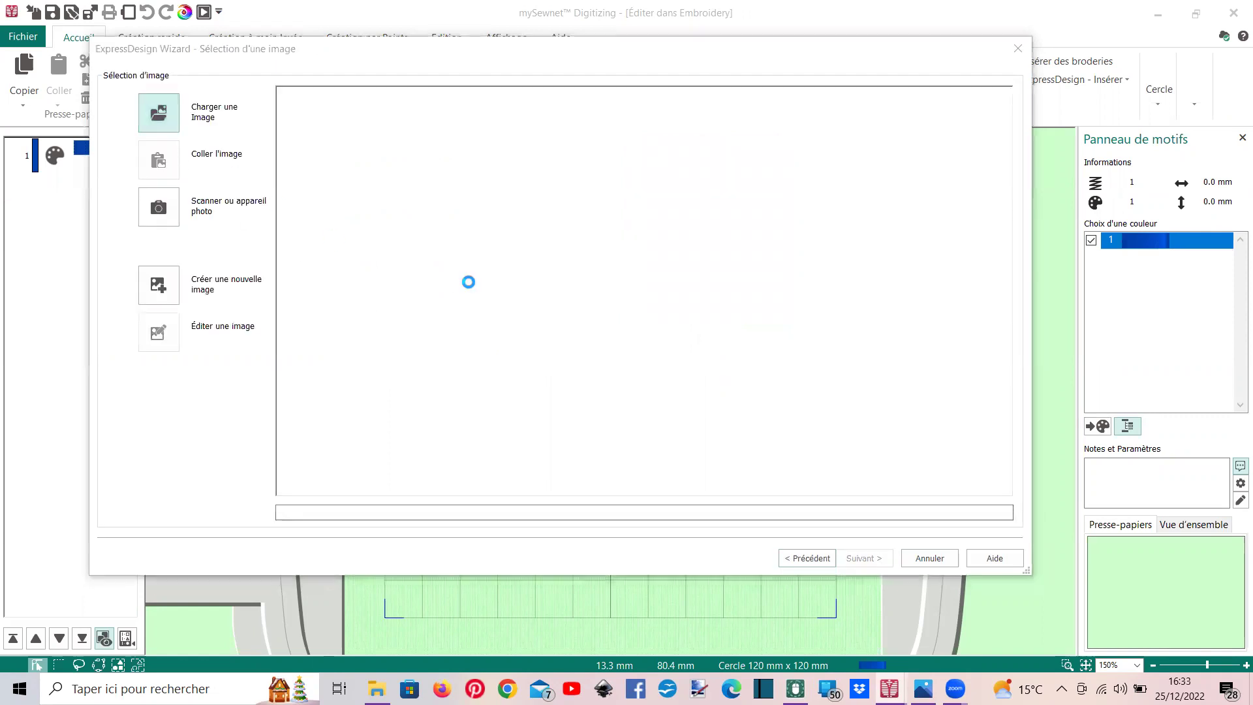
scroll(669, 267, down, 10)
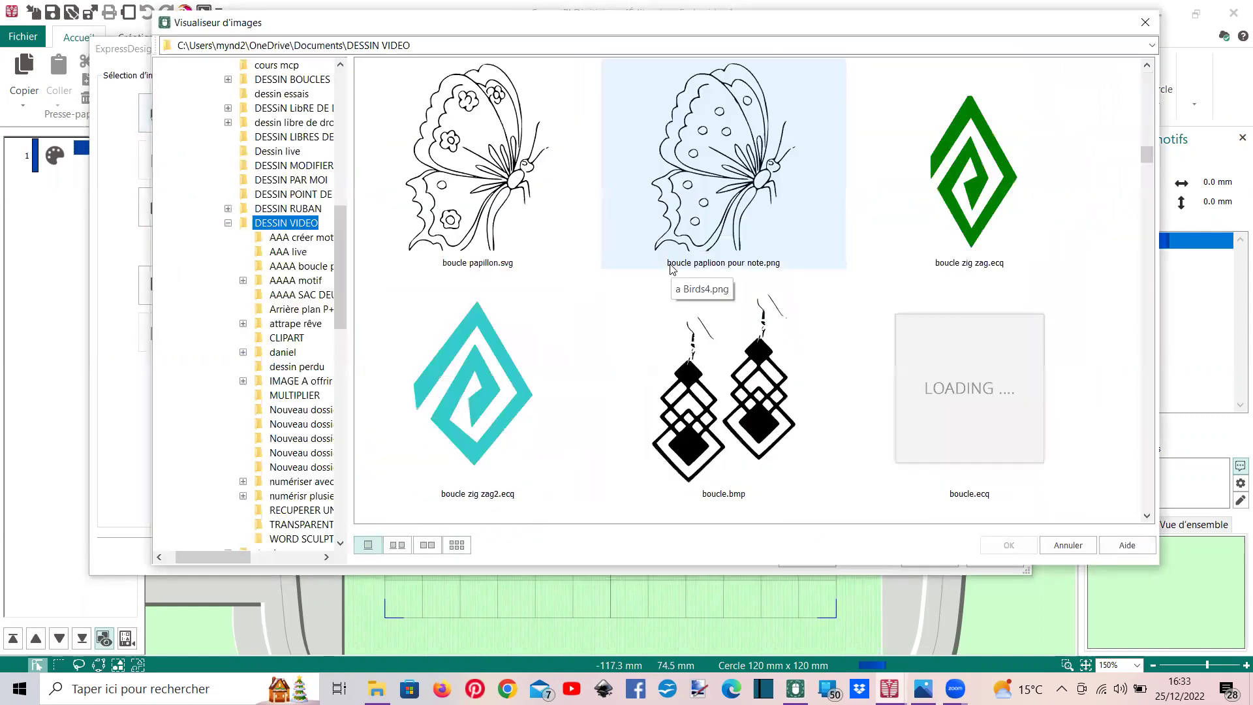
scroll(664, 258, down, 5)
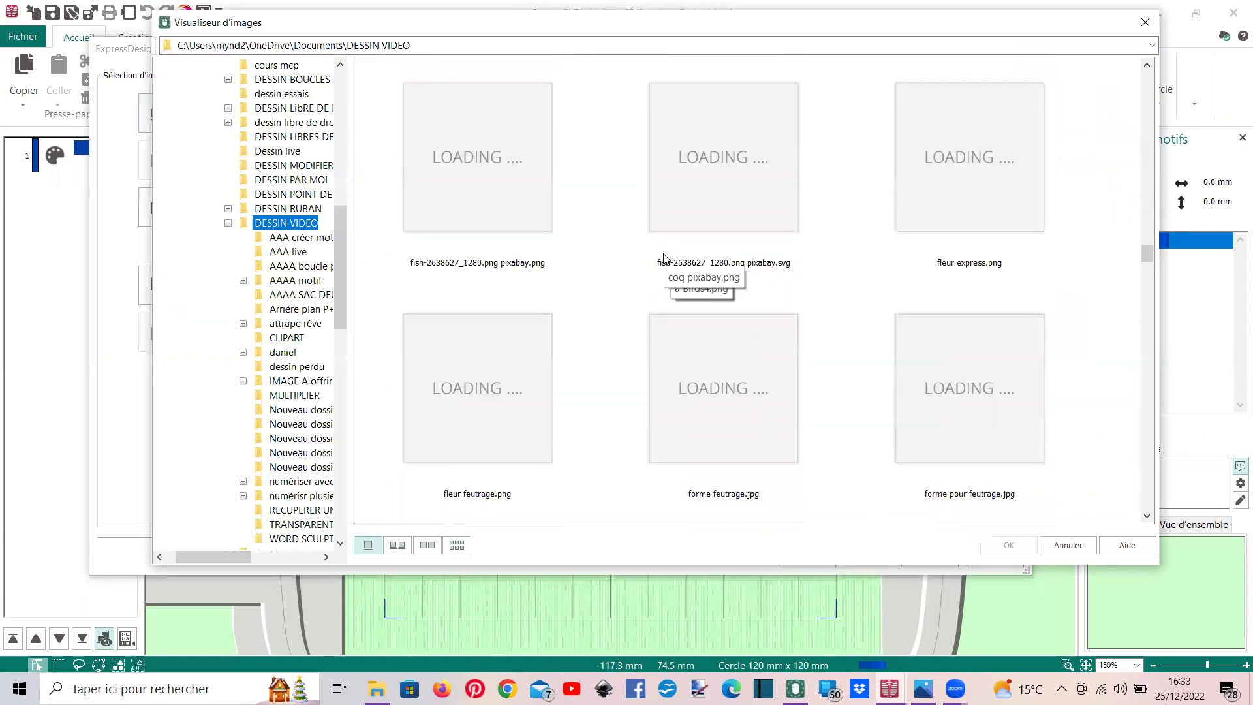
scroll(664, 255, down, 2)
scroll(664, 255, up, 8)
scroll(664, 255, down, 6)
scroll(678, 222, up, 3)
scroll(693, 185, down, 2)
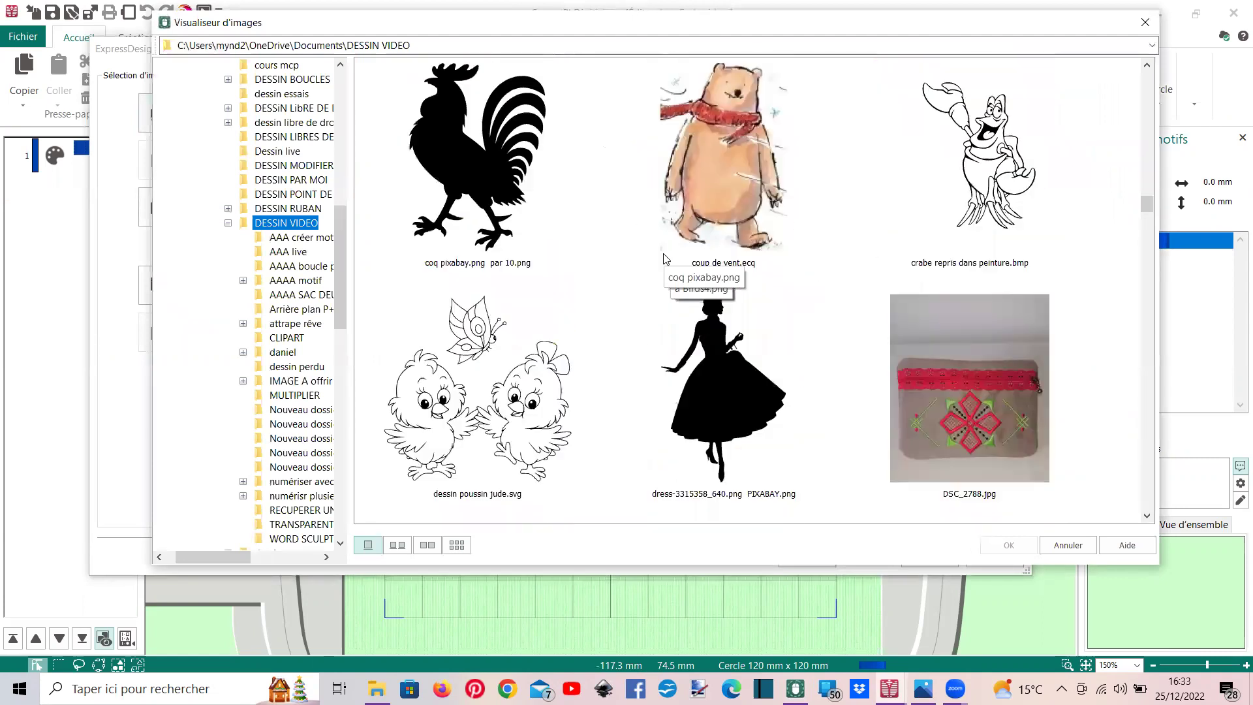
click(695, 195)
double_click(697, 225)
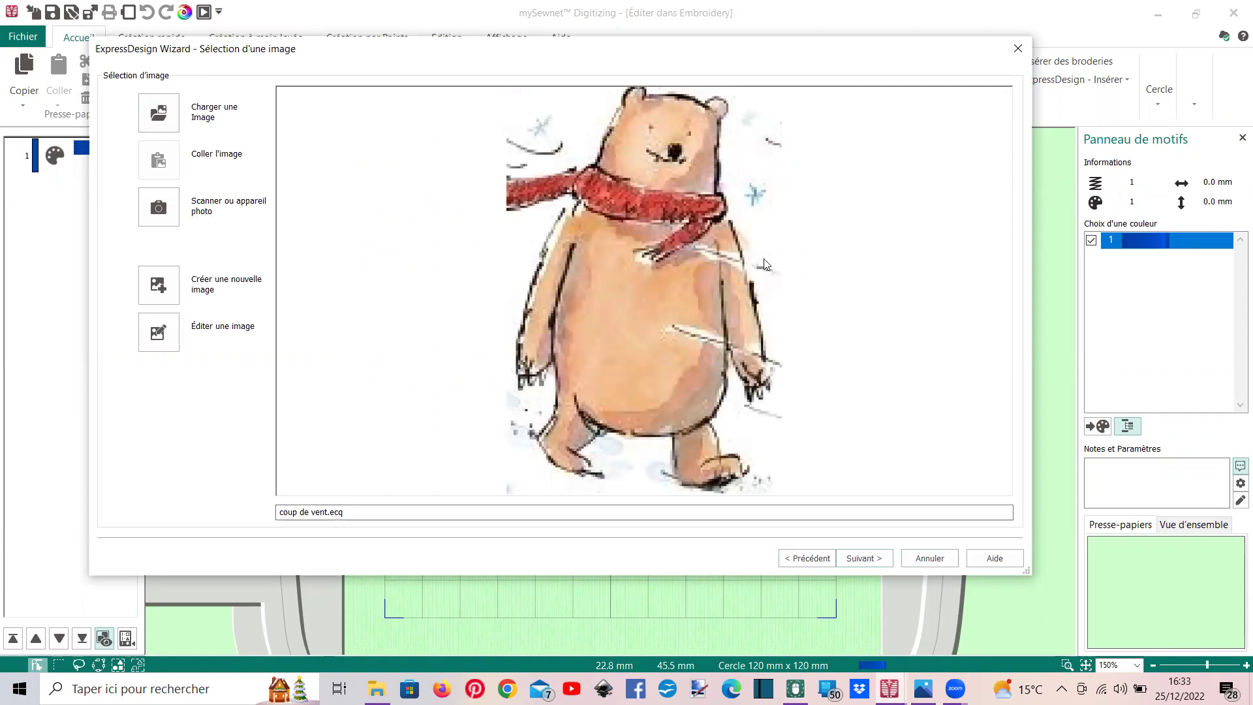
Crop the blank margins on both sides of the bear image and finish the wizard with the design fitted to the hoop
click(850, 561)
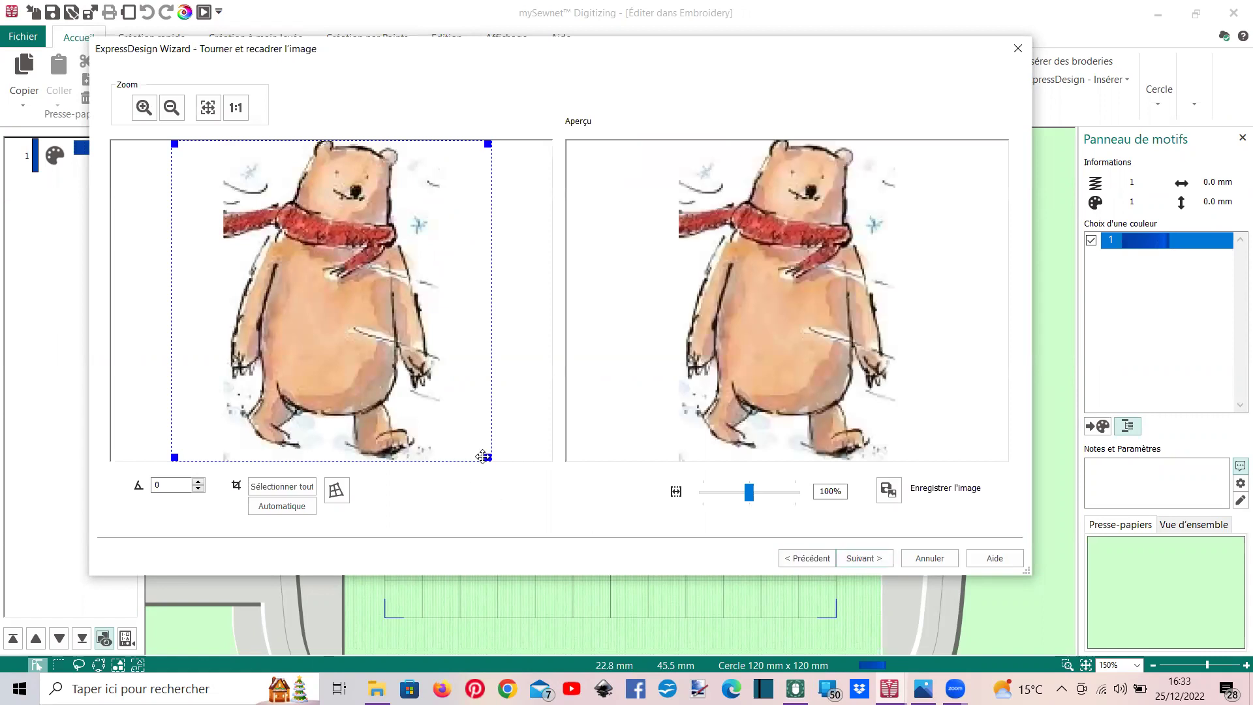
drag(489, 457, 432, 457)
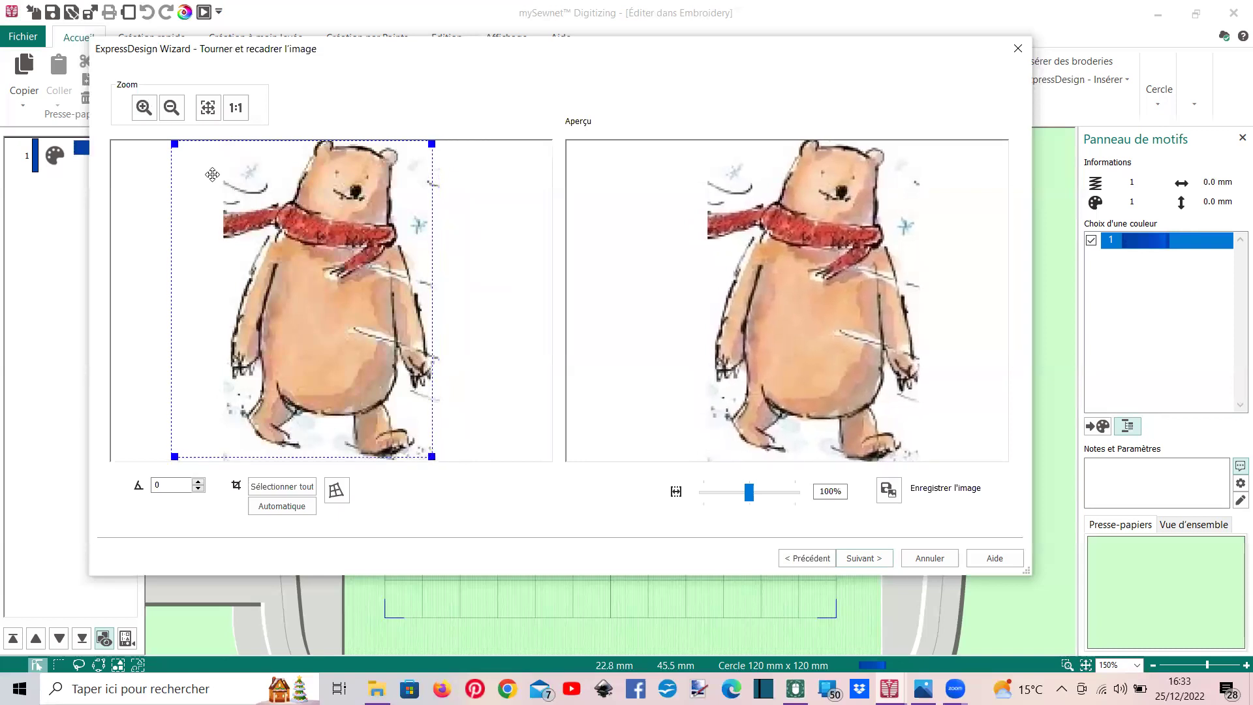
drag(175, 145, 227, 142)
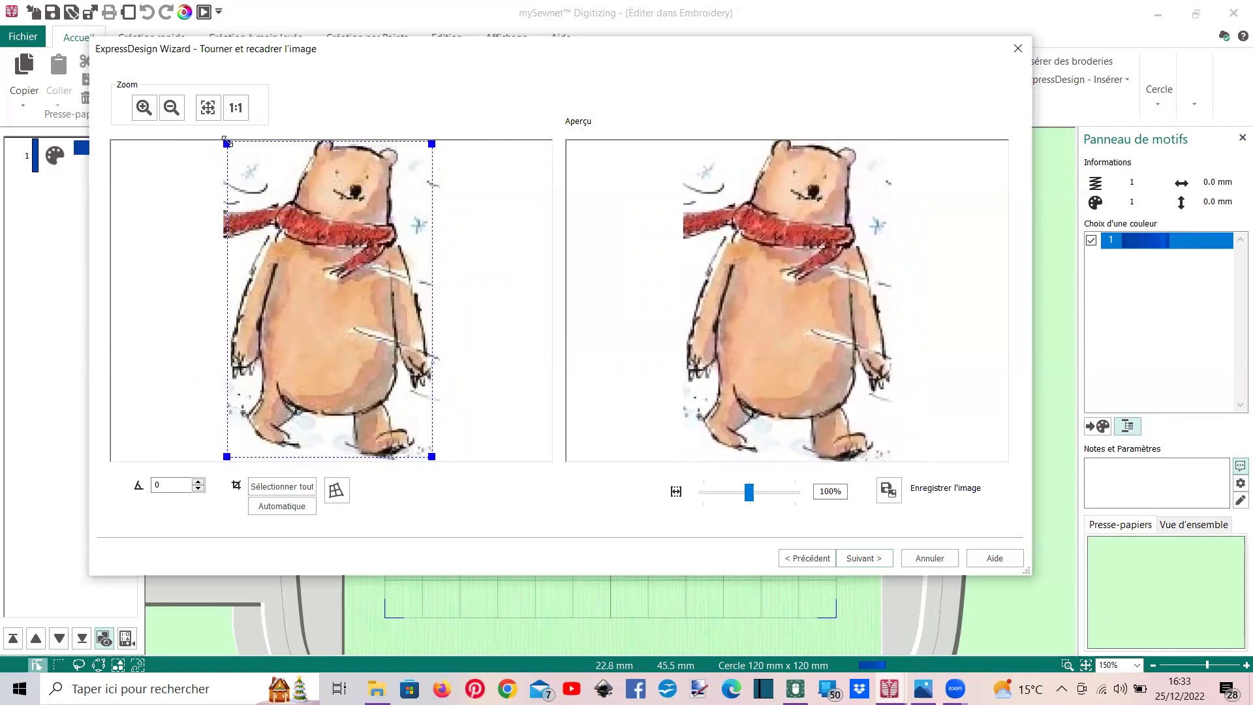
click(880, 561)
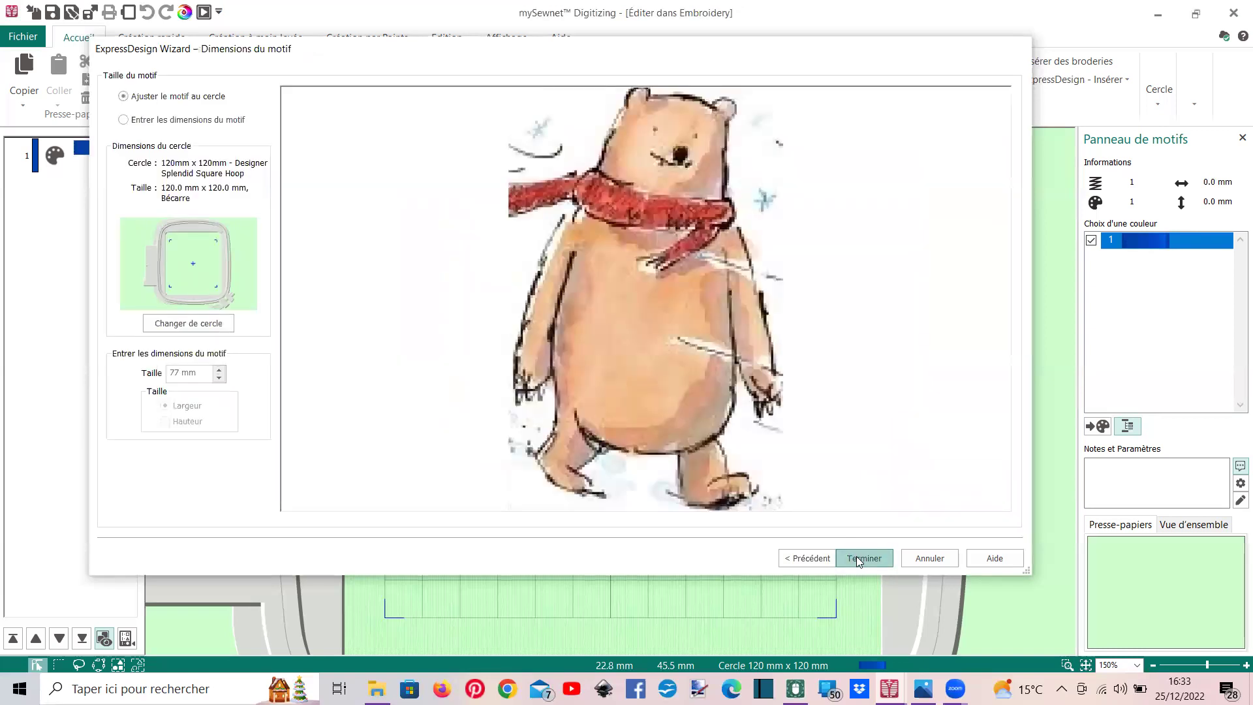
click(858, 560)
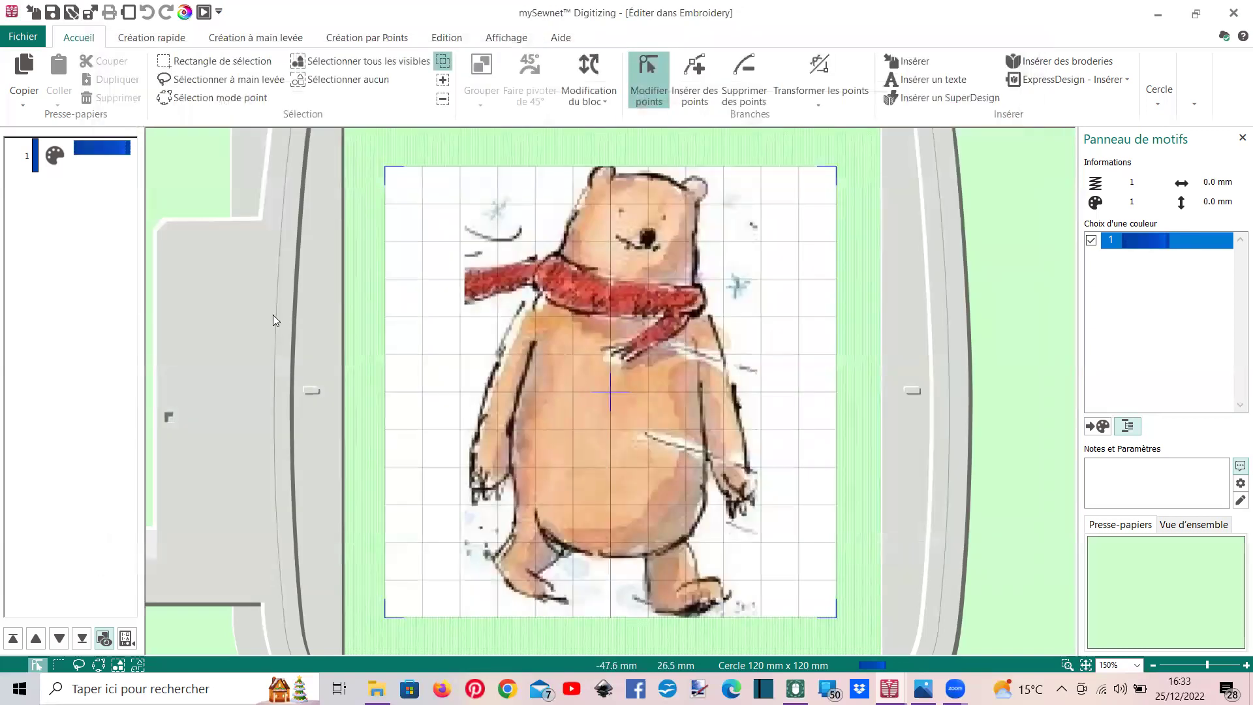
Confirm the 120mm x 120mm Designer Splendid Square Hoop and open the background picture for editing in Draw & Paint
click(130, 12)
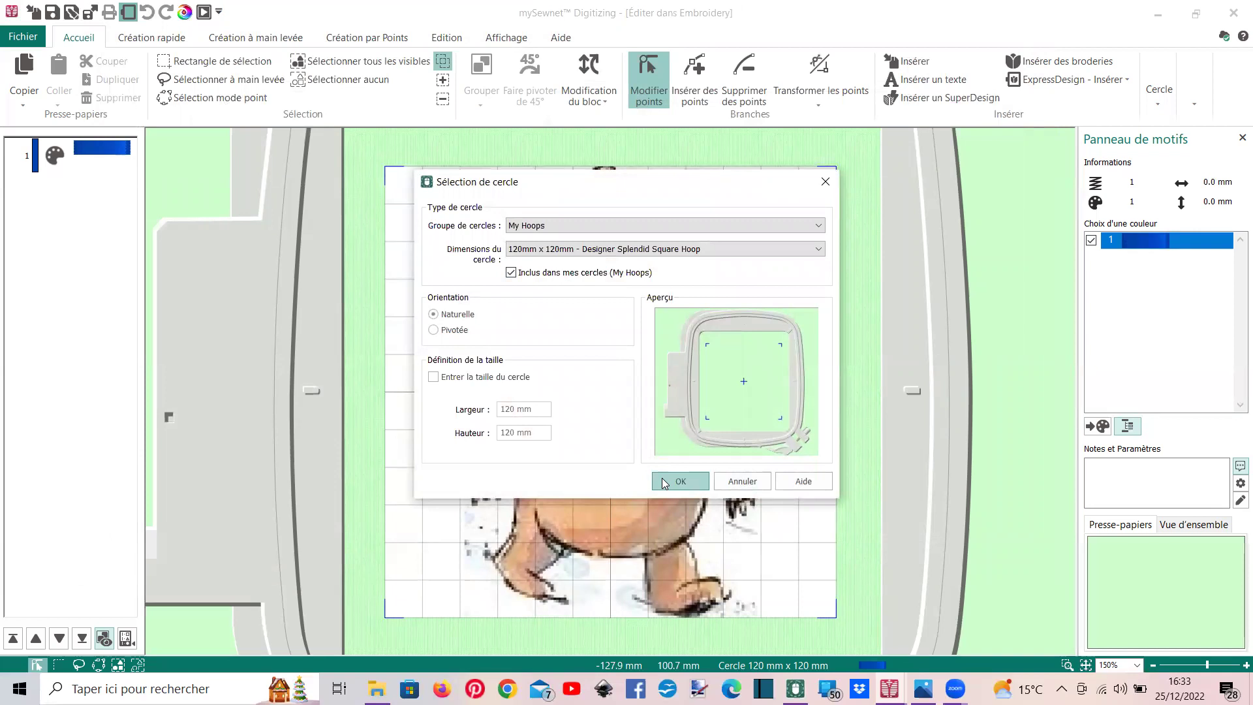
click(664, 482)
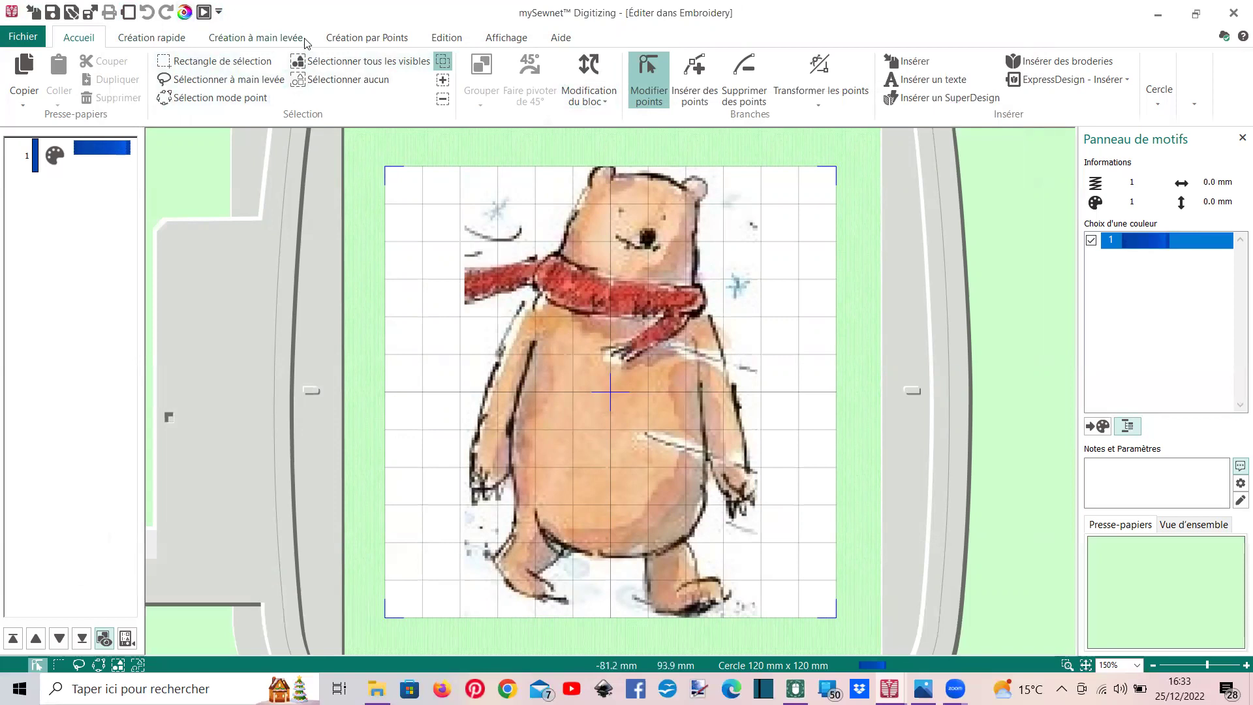
click(519, 38)
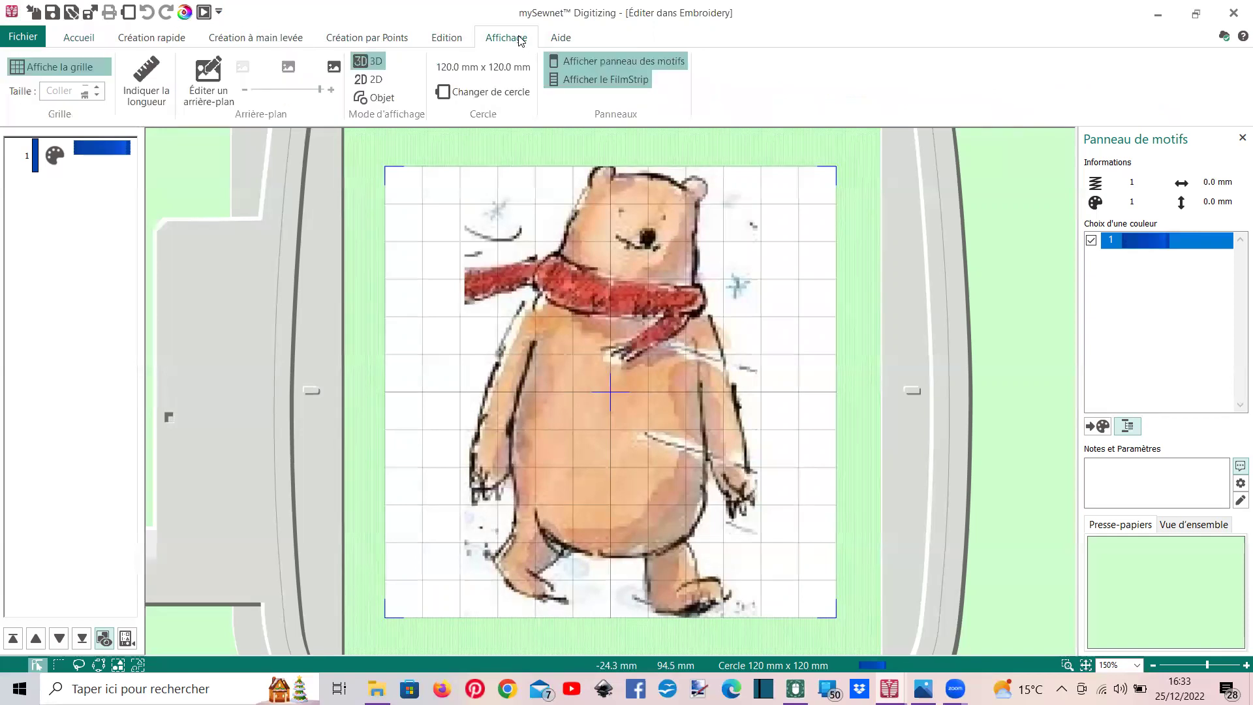
click(202, 82)
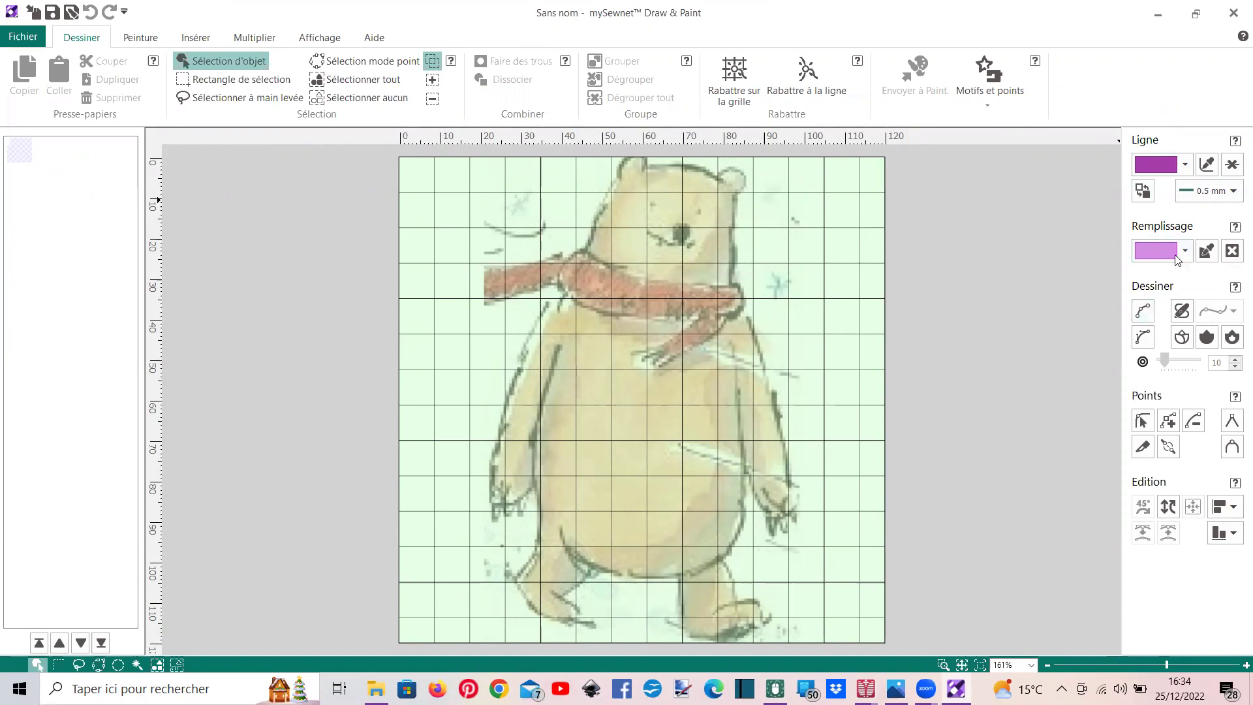
Start a point-by-point outline on top of the bear's head and trace it around the right-hand ear
click(1141, 314)
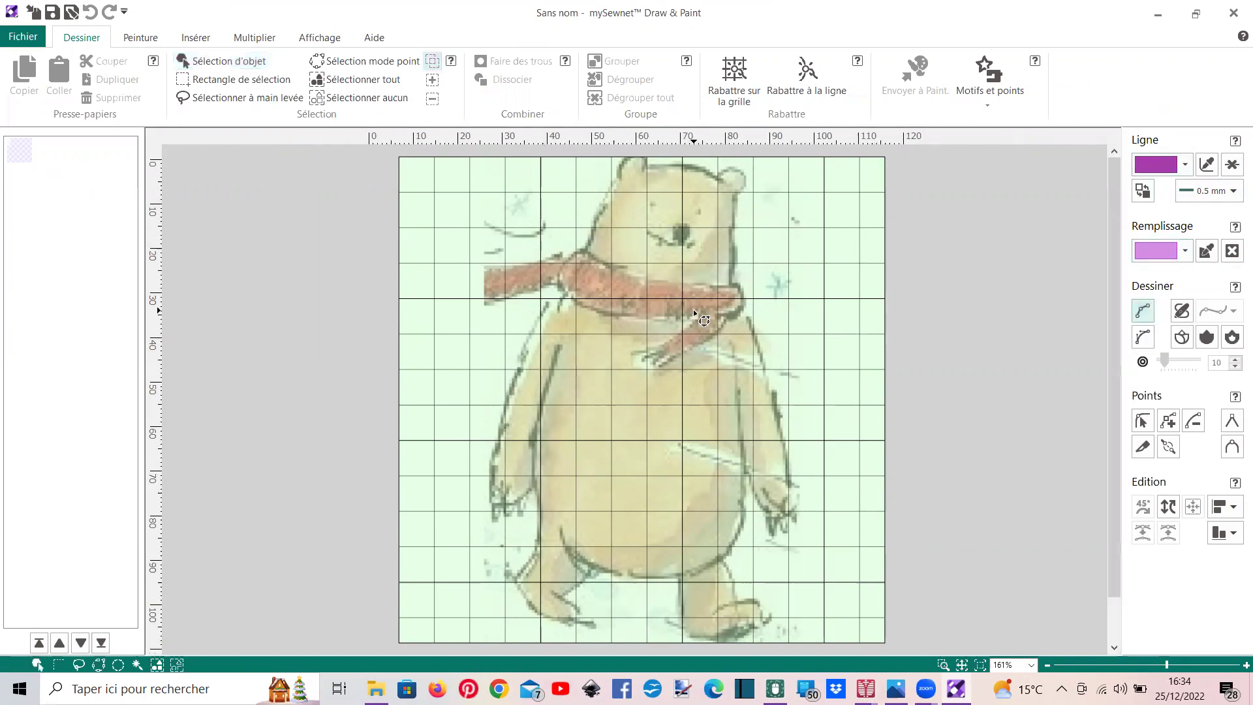
scroll(701, 318, up, 4)
click(431, 209)
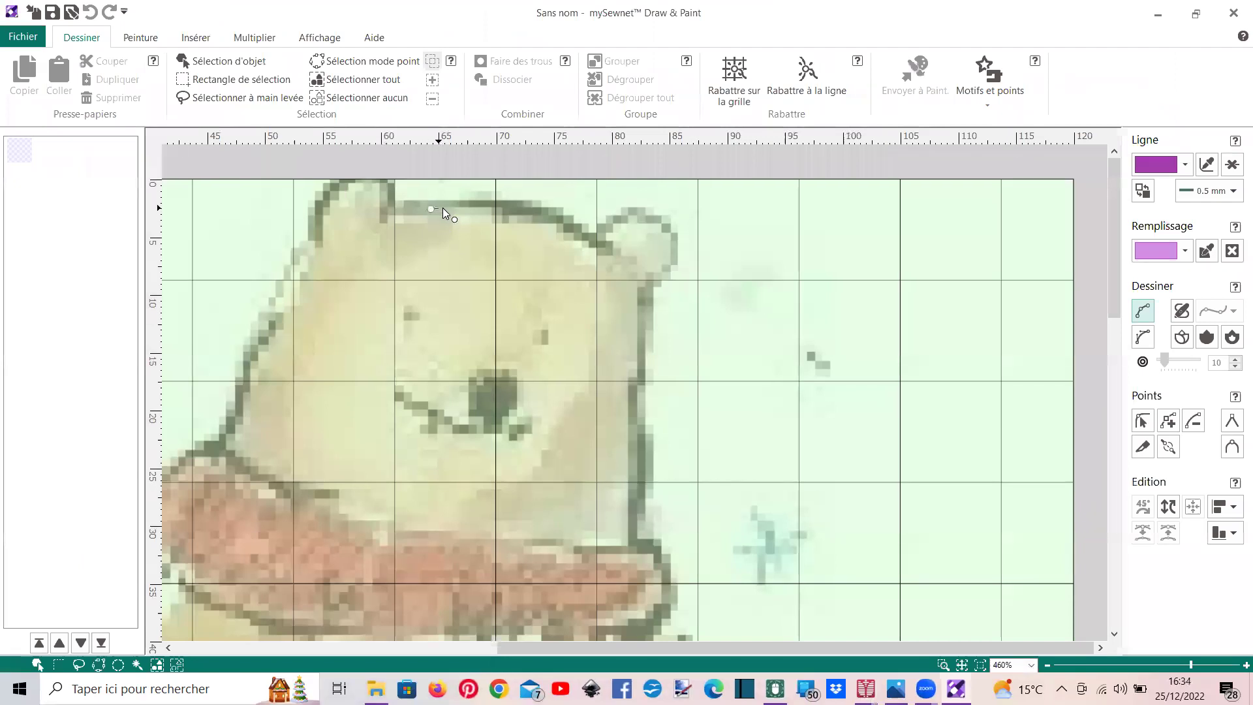
click(471, 207)
click(532, 211)
click(581, 231)
click(602, 240)
click(621, 216)
click(655, 224)
click(673, 250)
click(655, 276)
click(640, 296)
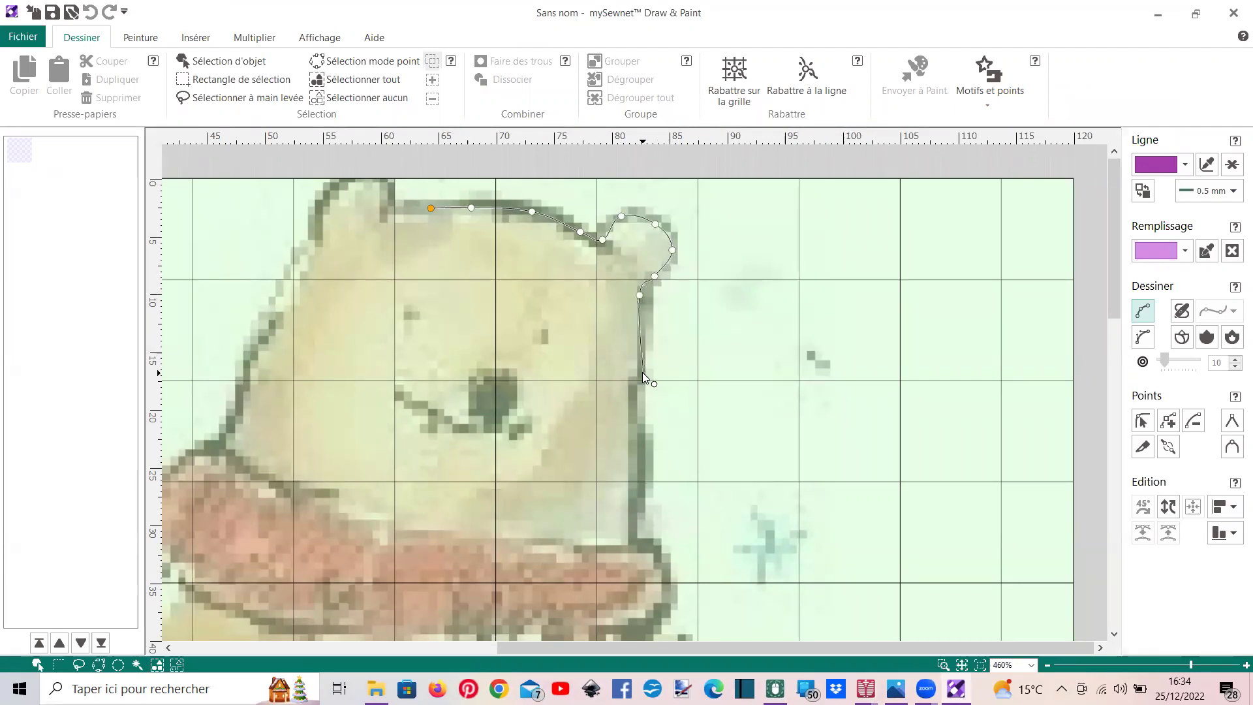
Continue the outline down the right side of the face and around the scarf's end to the shoulder
click(633, 457)
right_click(637, 541)
scroll(668, 545, down, 3)
click(656, 420)
click(667, 462)
click(659, 494)
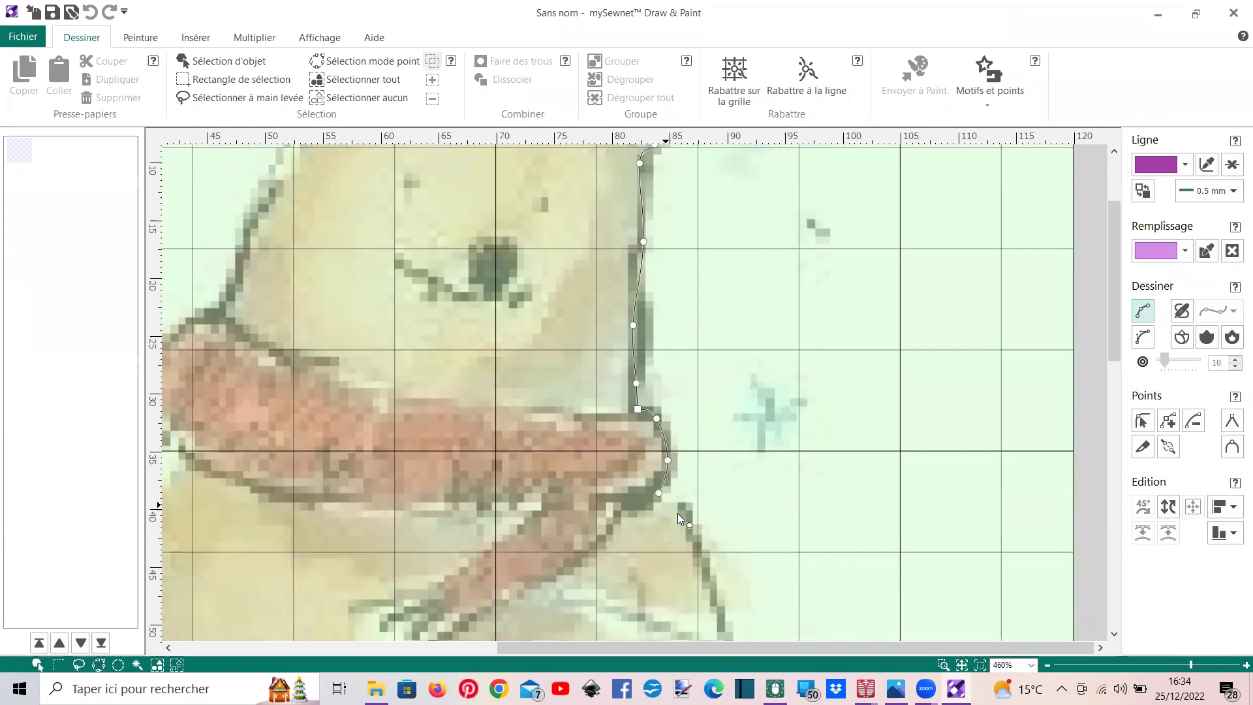
right_click(685, 513)
Trace the outer edge of the bear's right-hand arm and around its paw to the side of the body
scroll(684, 503, down, 5)
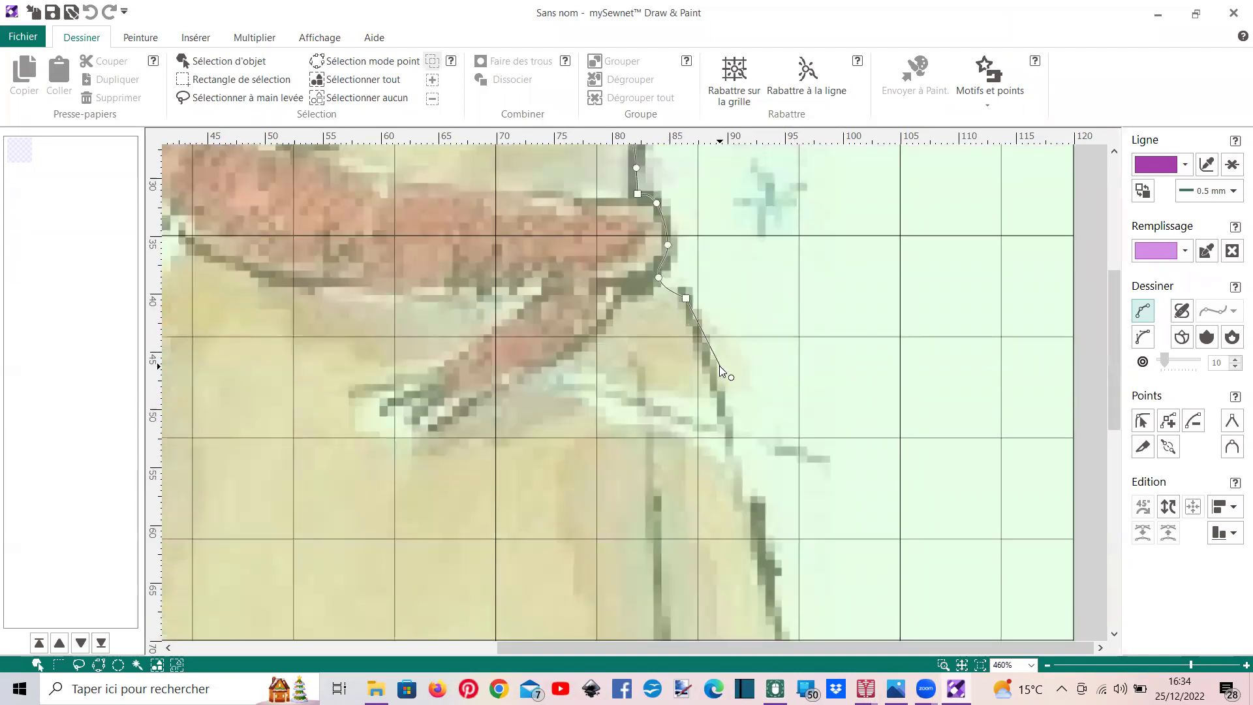
click(713, 370)
click(735, 466)
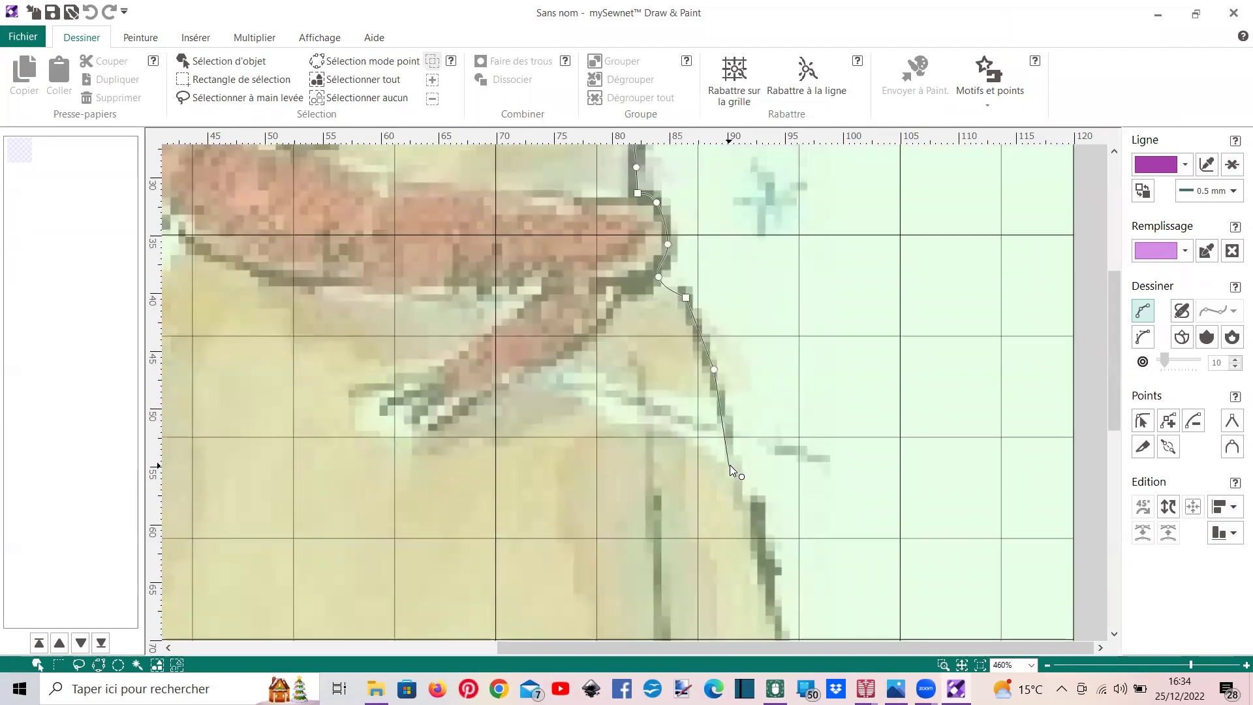
click(759, 549)
scroll(760, 535, down, 7)
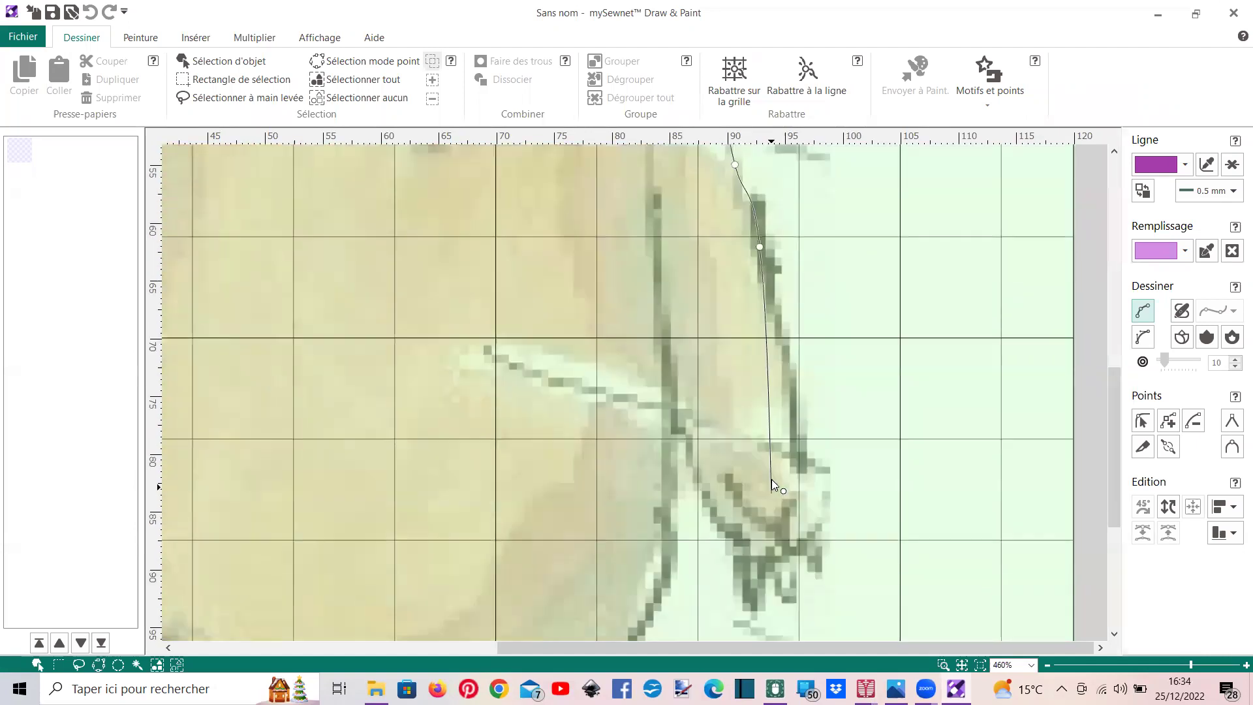
click(787, 353)
click(801, 436)
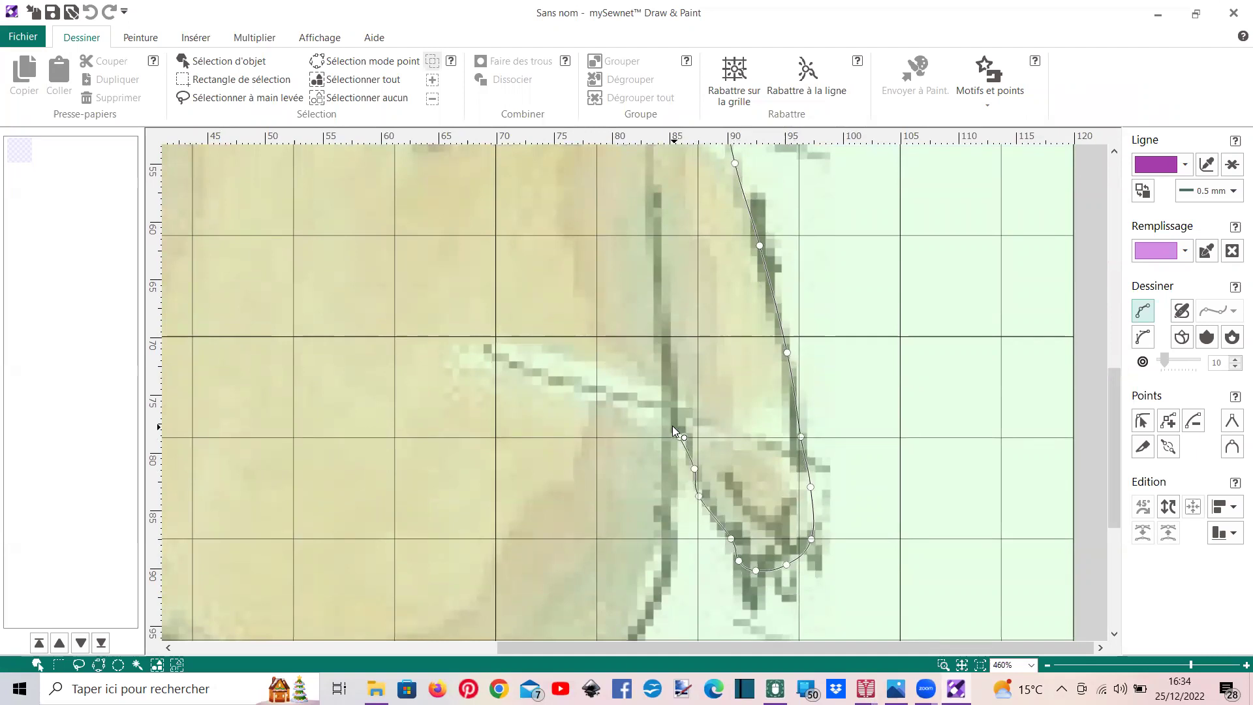
Continue the outline down the right side of the belly, ending with a corner point at the top of the leg
click(664, 549)
scroll(658, 538, down, 4)
right_click(628, 469)
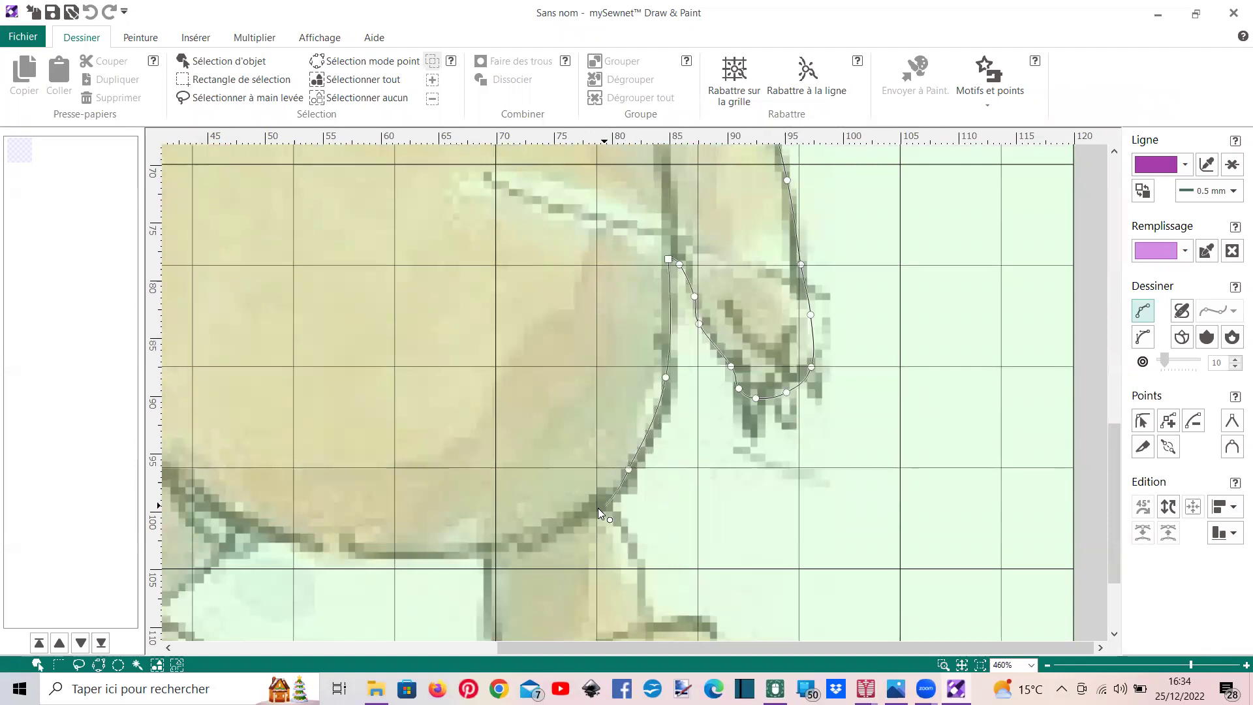
click(608, 501)
Trace around the bear's right-hand leg and foot, returning up the inner leg to a corner point at the belly
right_click(636, 559)
right_click(638, 622)
scroll(662, 576, down, 3)
right_click(691, 492)
right_click(741, 539)
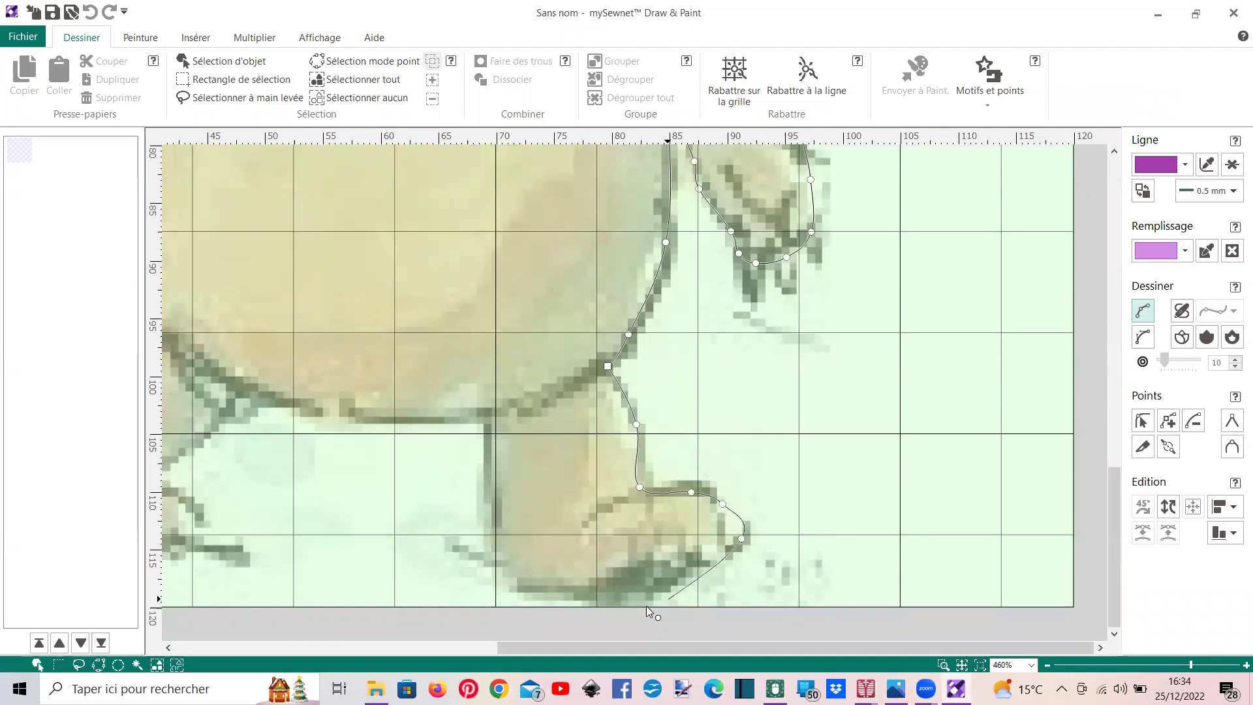
right_click(660, 584)
right_click(579, 592)
right_click(509, 585)
right_click(489, 551)
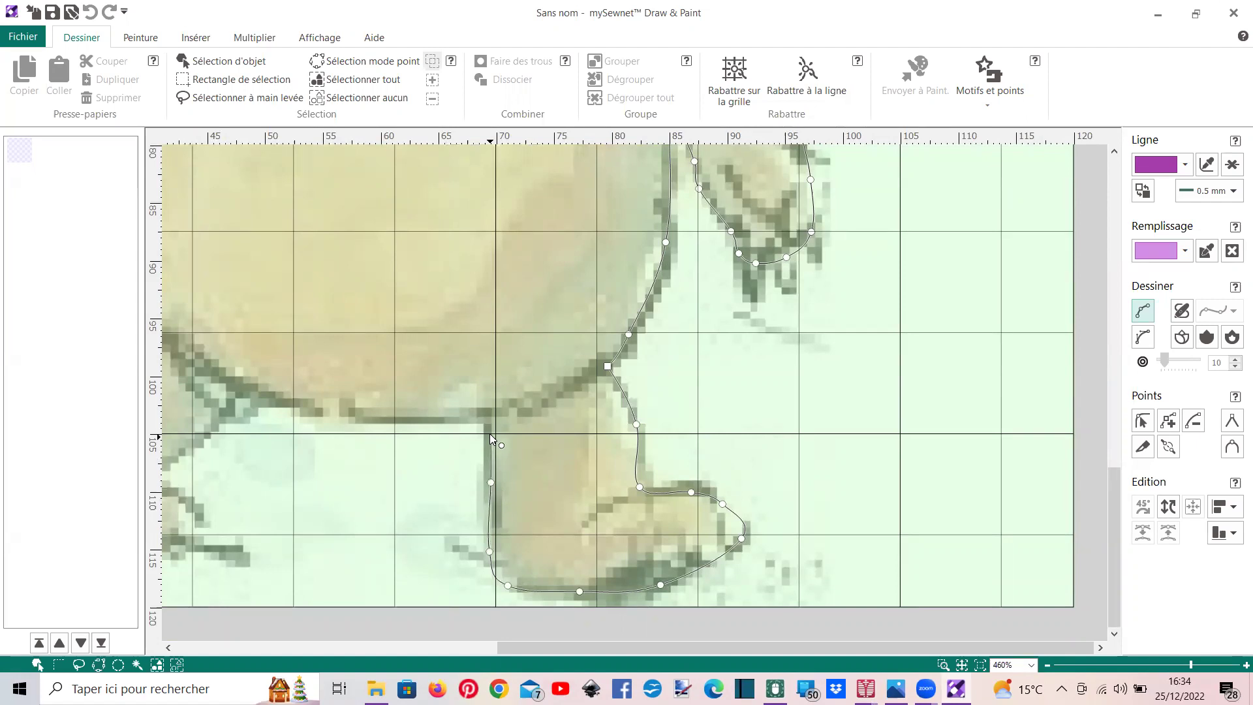
click(490, 415)
Trace the underside of the belly and continue around the left-hand leg and foot up to the body
right_click(379, 416)
click(218, 405)
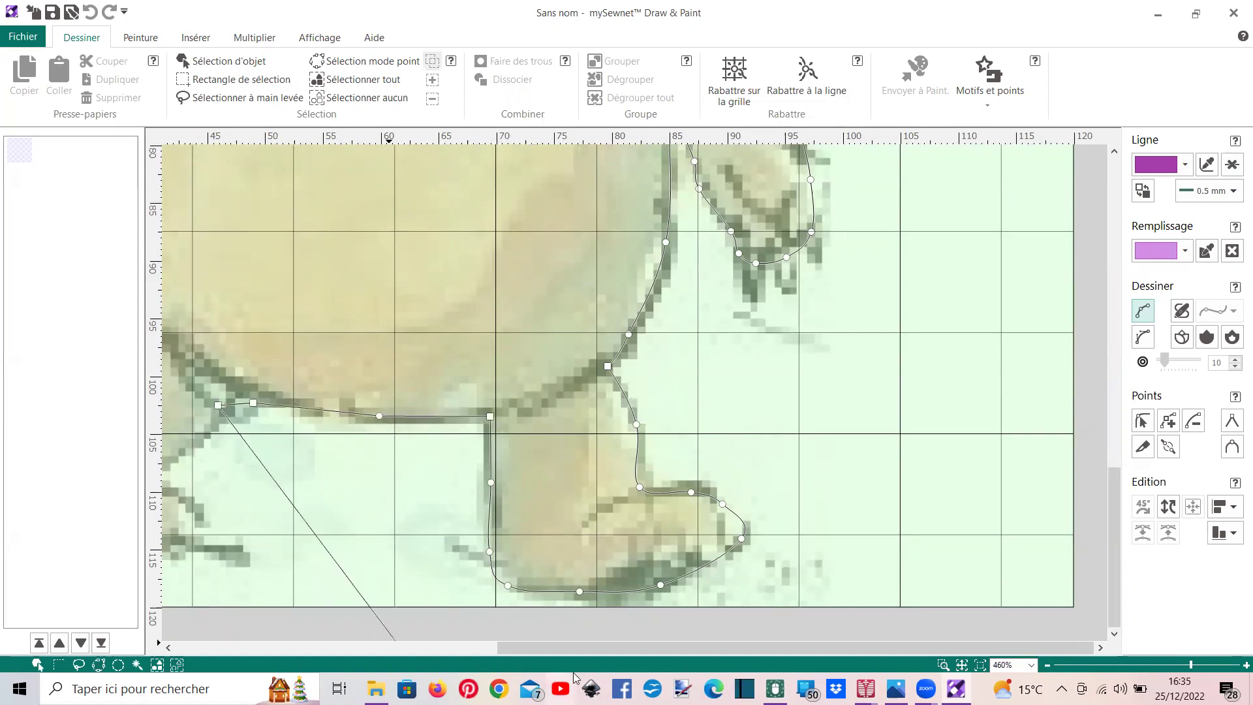
drag(585, 649, 418, 651)
right_click(445, 454)
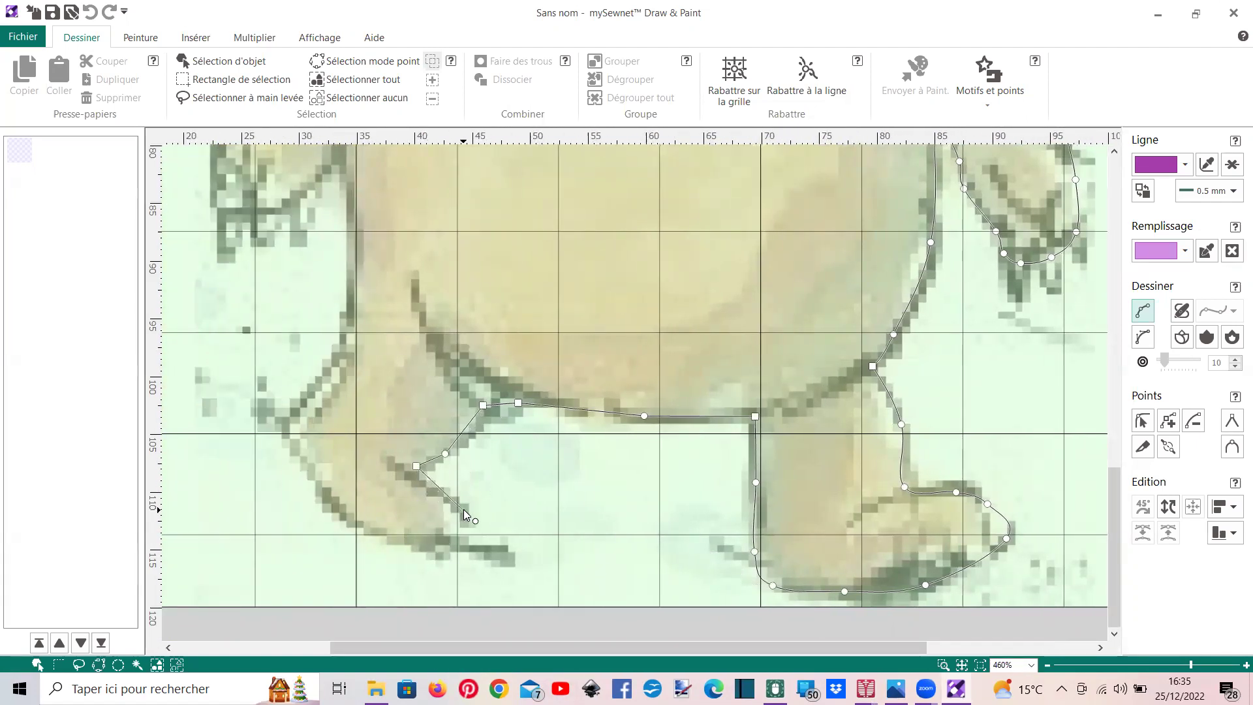
right_click(383, 537)
right_click(308, 478)
right_click(284, 427)
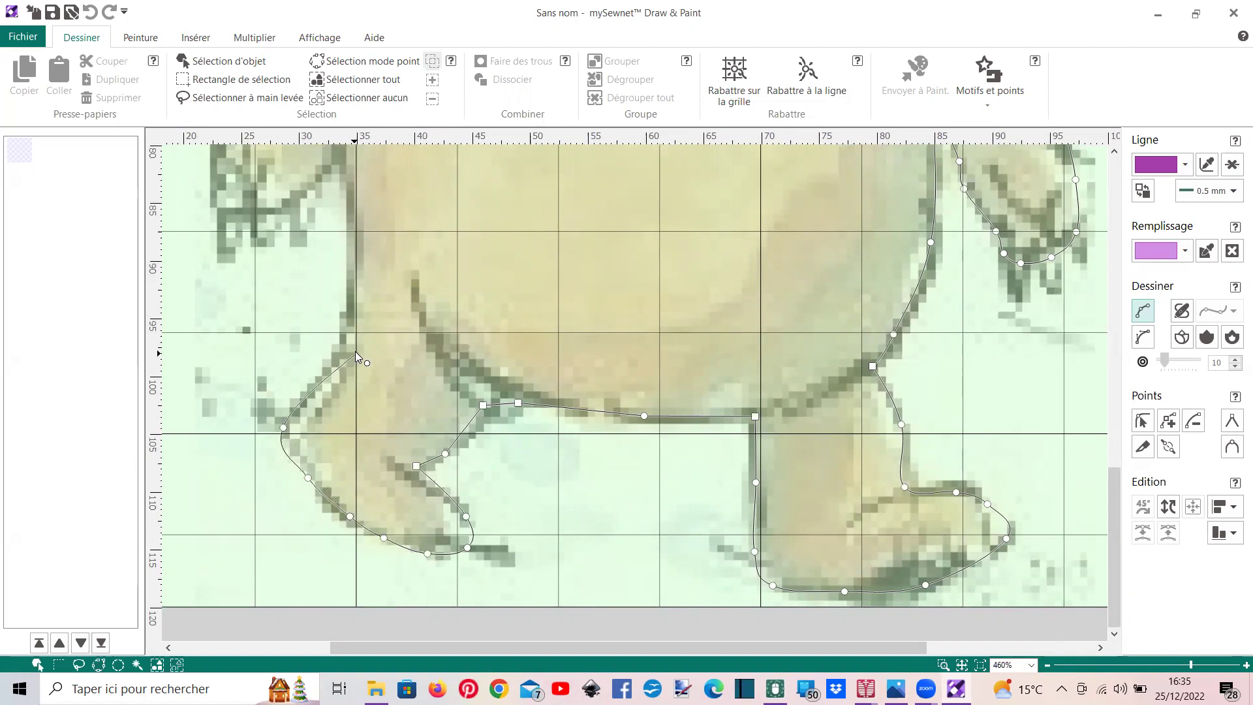
right_click(346, 351)
Trace the left side of the belly to a corner point under the left-hand arm, around the paw and up the arm's outer edge
scroll(397, 481, up, 3)
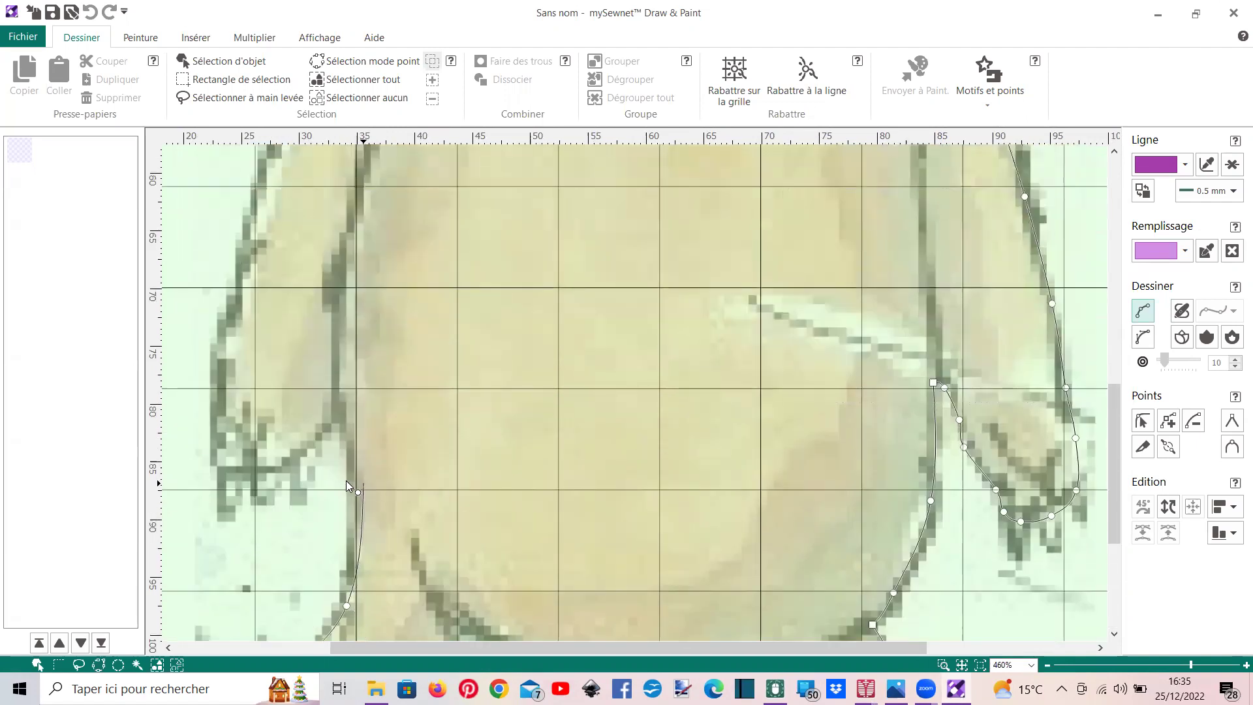
click(331, 410)
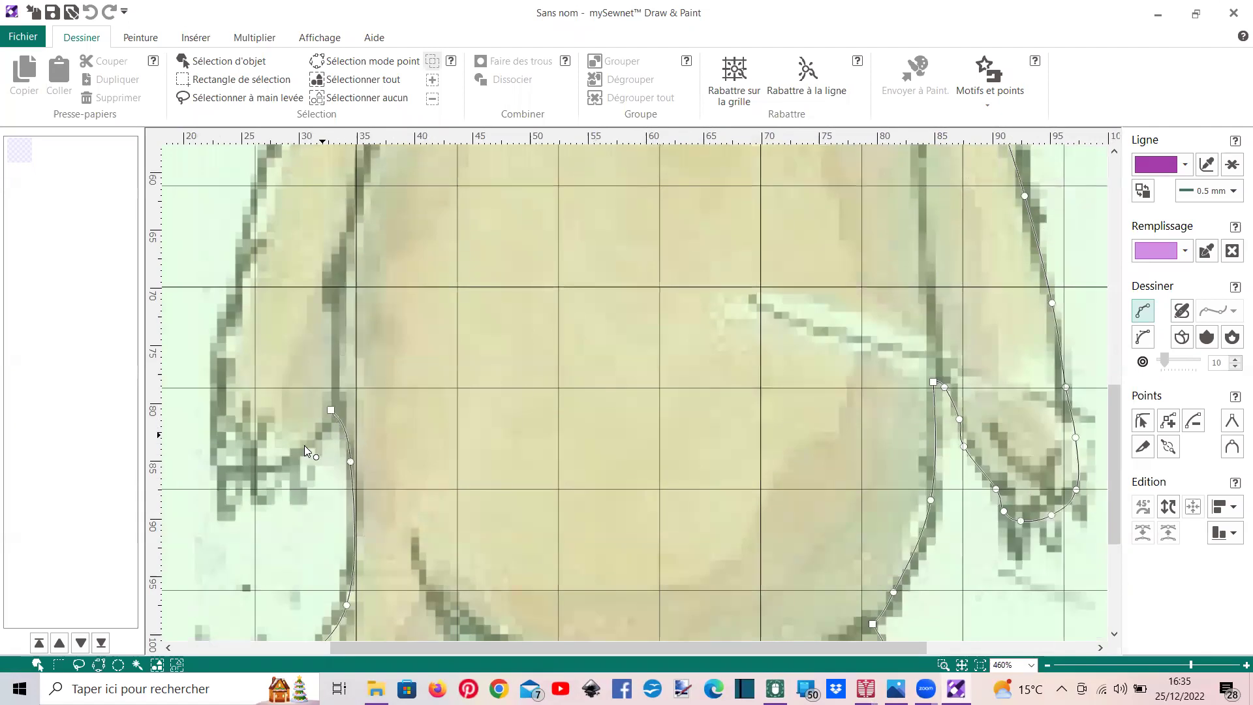
right_click(249, 479)
right_click(234, 286)
scroll(234, 284, up, 2)
right_click(260, 313)
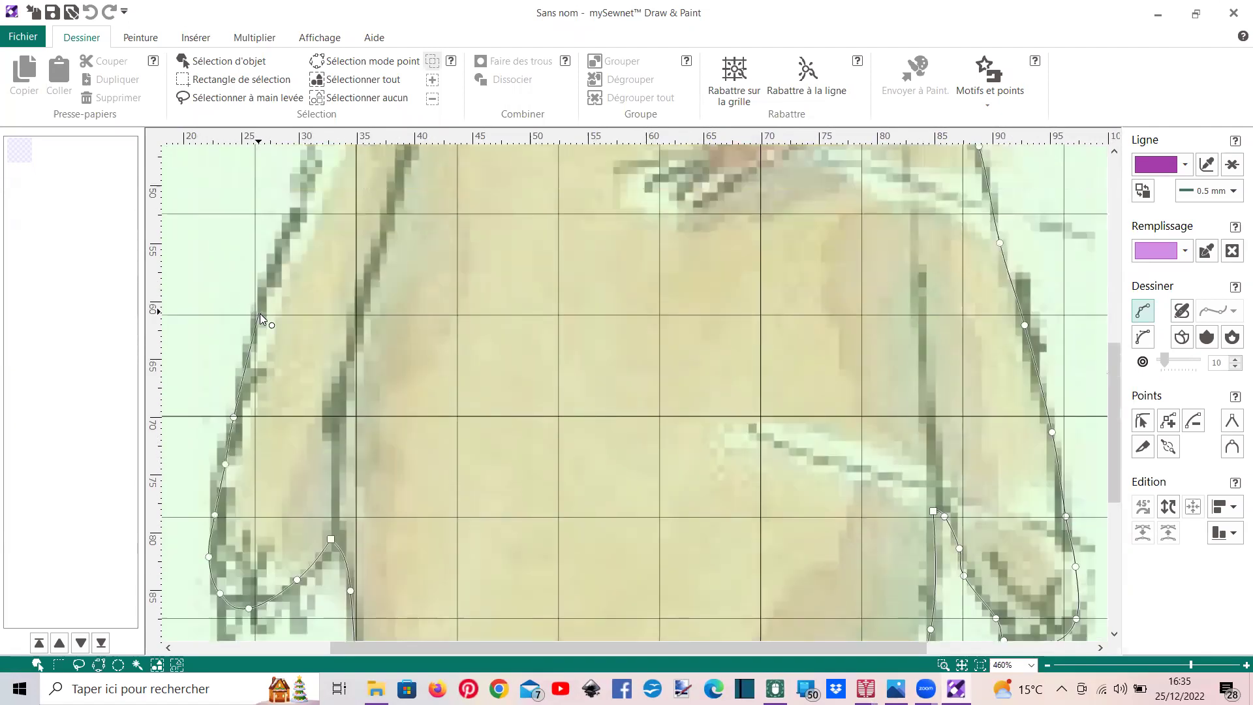
Continue up the left-hand arm and shoulder to close the bear outline, and remove the shape's fill
scroll(299, 248, up, 1)
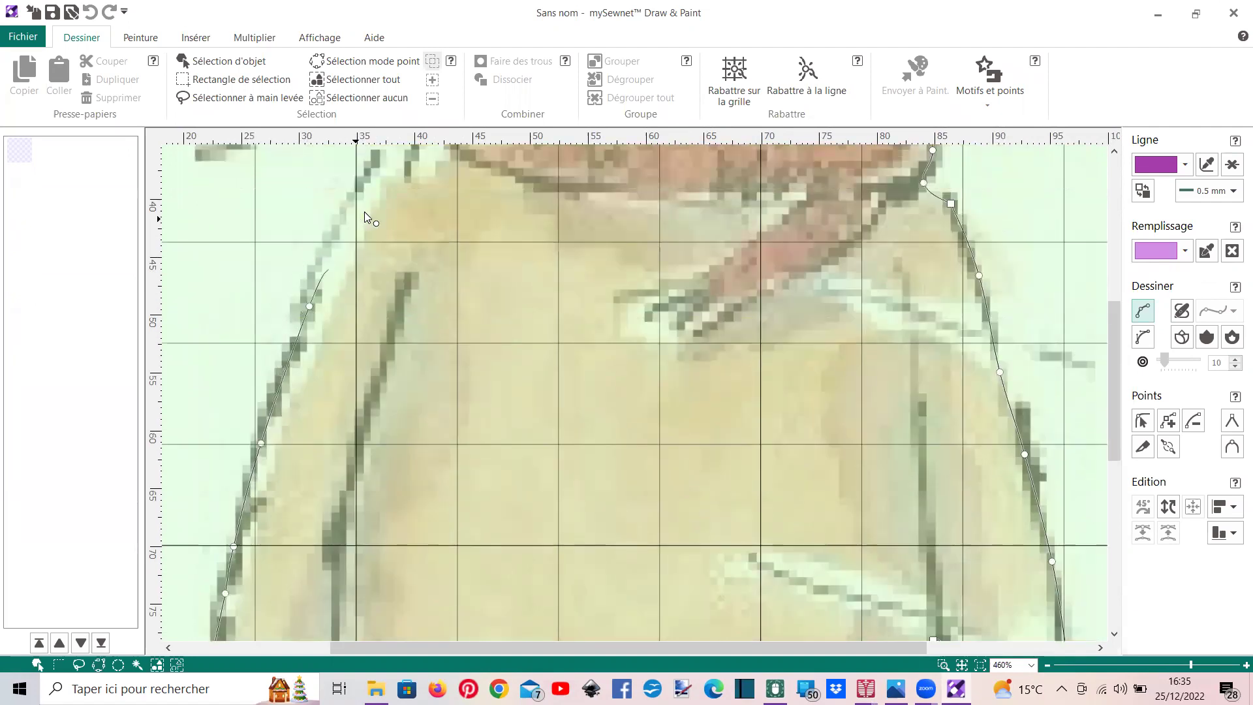
scroll(363, 214, up, 1)
right_click(373, 344)
right_click(417, 299)
mouse_move(457, 189)
mouse_down()
mouse_move(476, 176)
mouse_move(483, 339)
mouse_move(516, 251)
mouse_move(547, 250)
mouse_move(544, 295)
mouse_move(577, 248)
mouse_move(587, 188)
mouse_move(651, 187)
mouse_move(656, 215)
mouse_move(694, 210)
mouse_up()
click(694, 211)
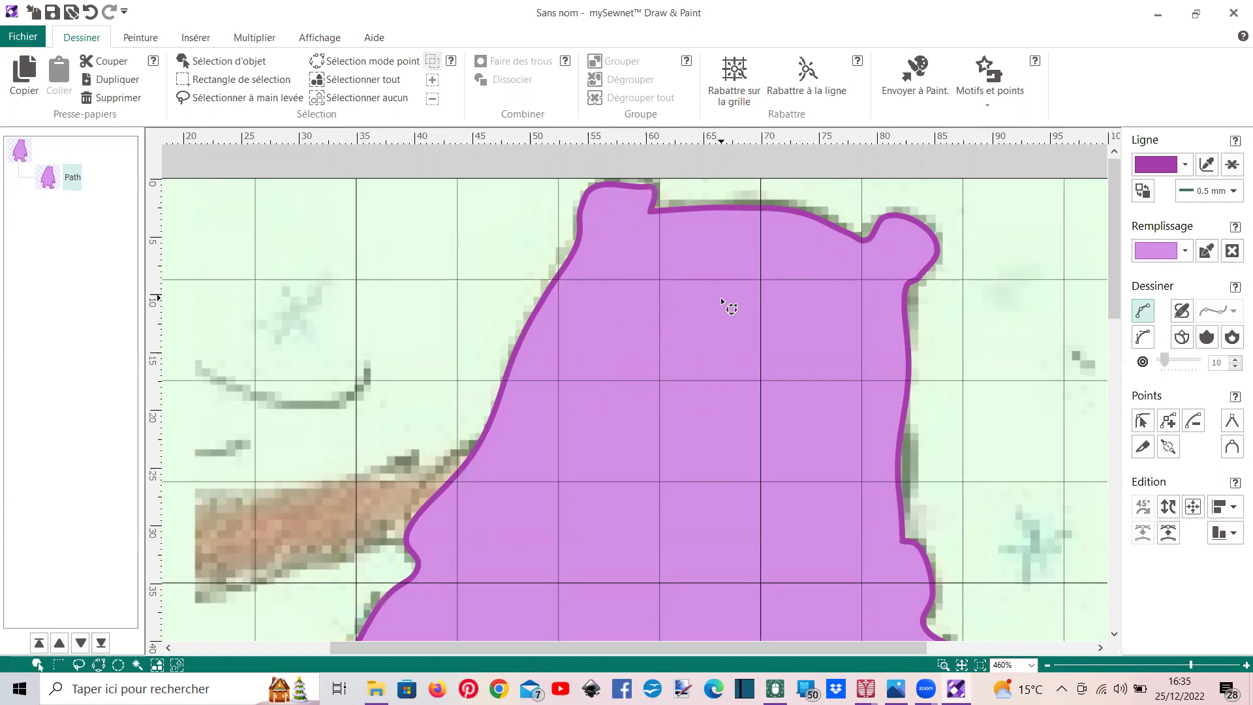
click(1232, 255)
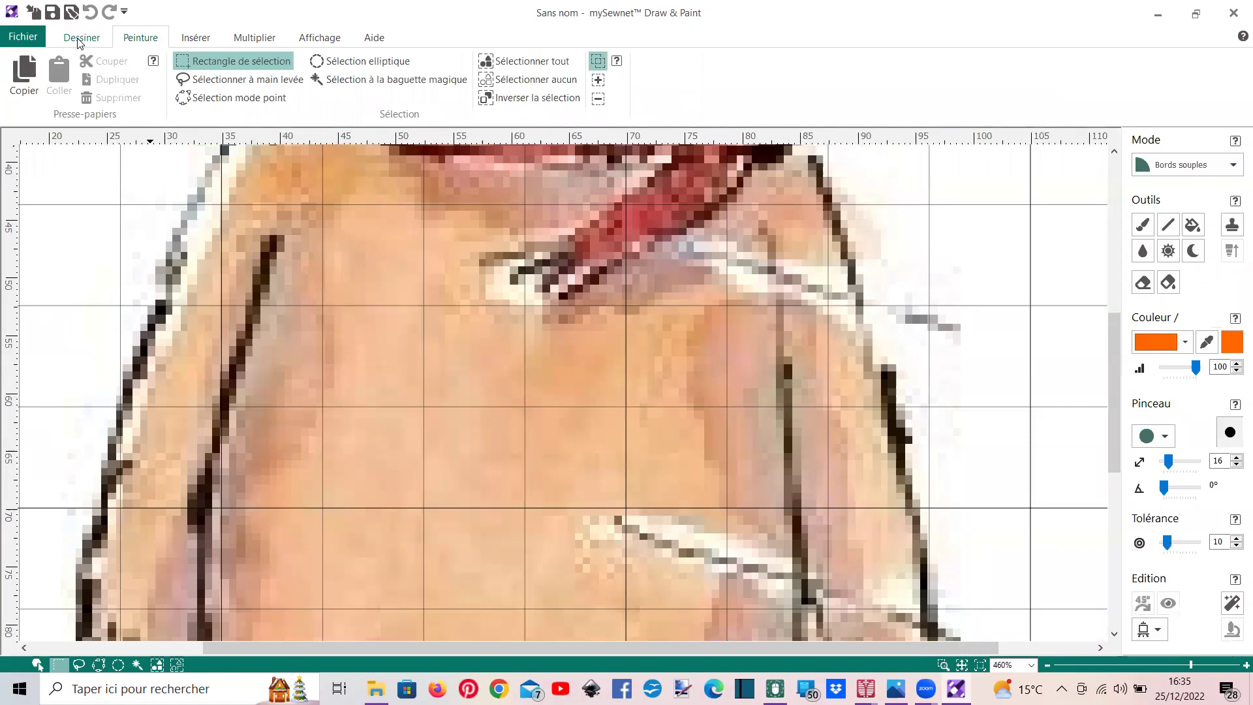
click(80, 37)
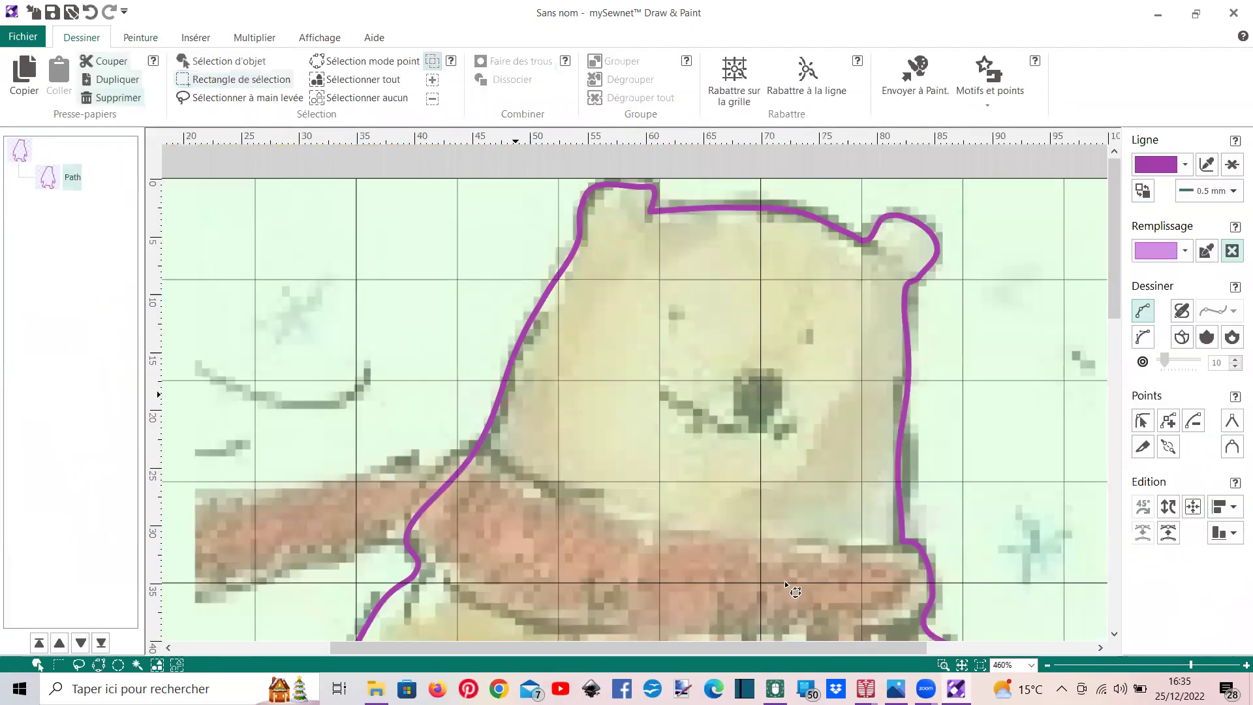
Switch to the mySewnet Digitizing window named Éditer dans Embroidery, show its FilmStrip and review the purple outline on the background picture
mouse_move(864, 688)
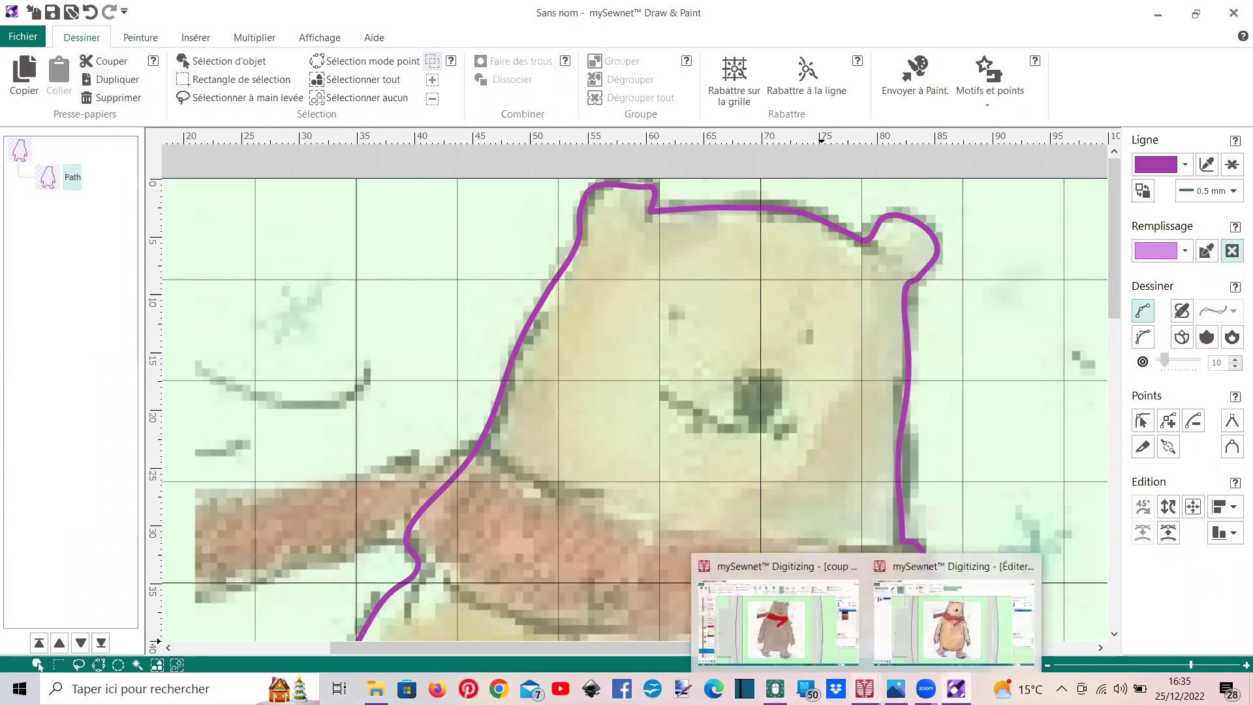
click(943, 634)
click(634, 88)
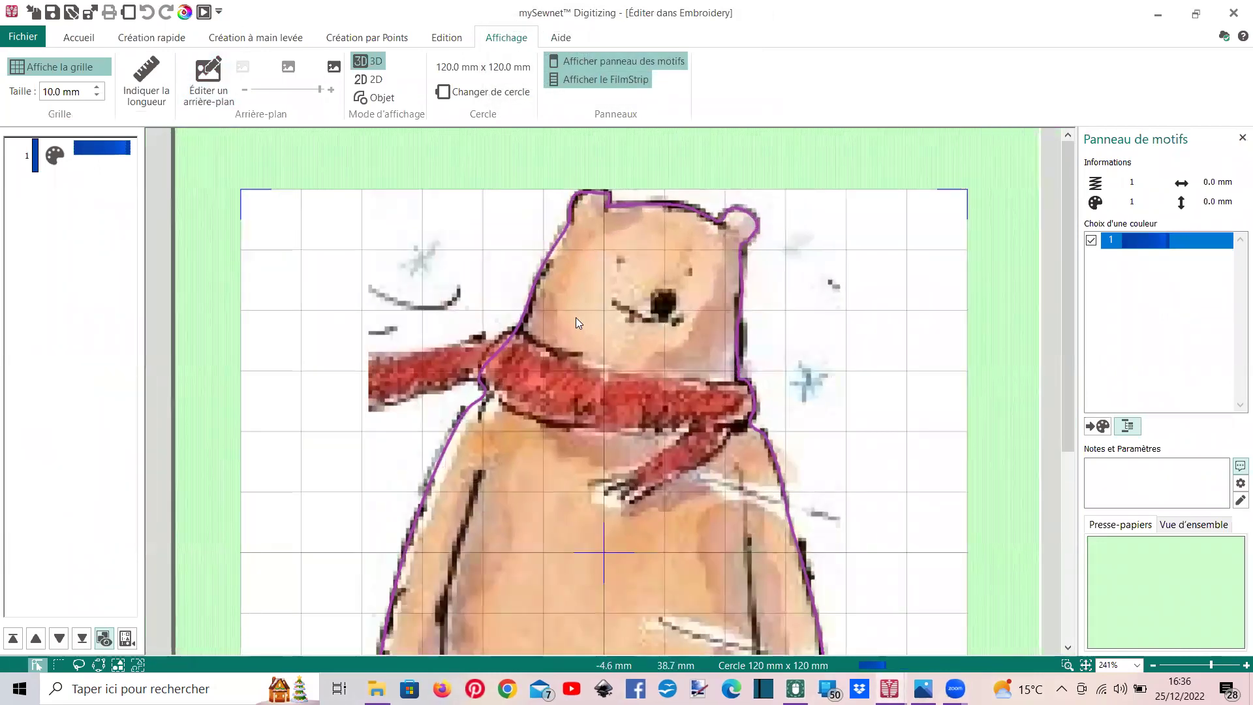
scroll(584, 280, down, 1)
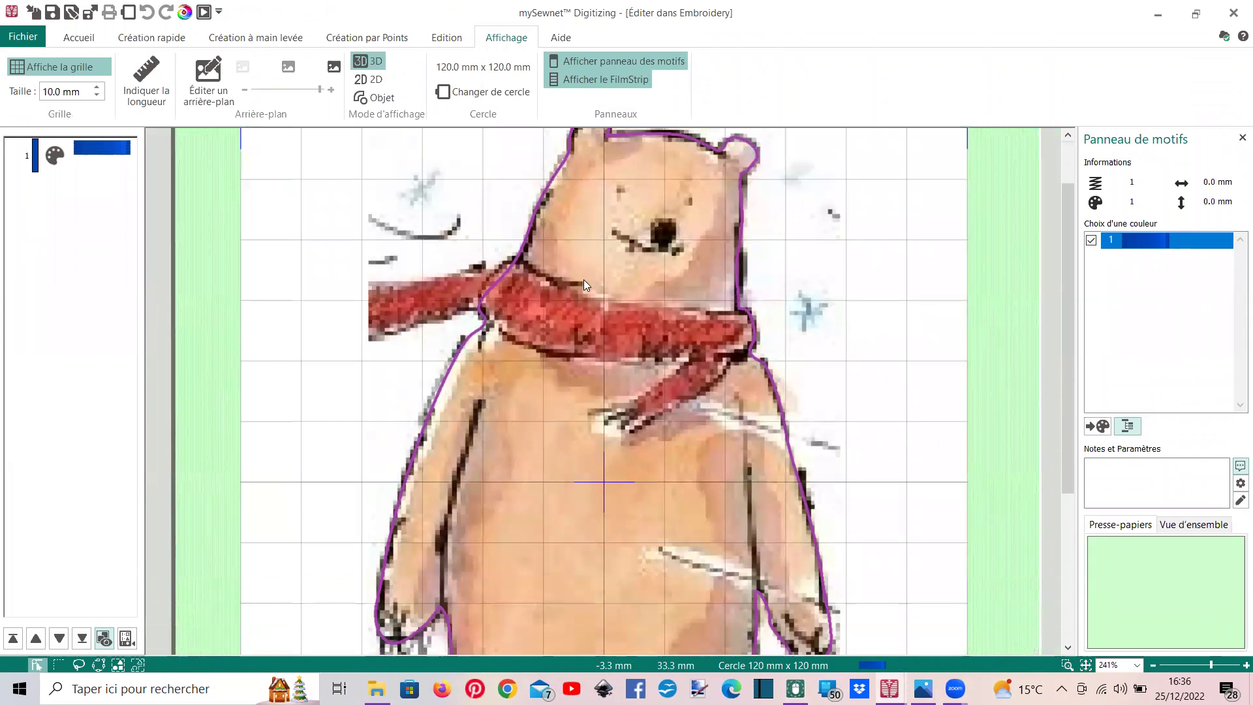
scroll(584, 279, down, 1)
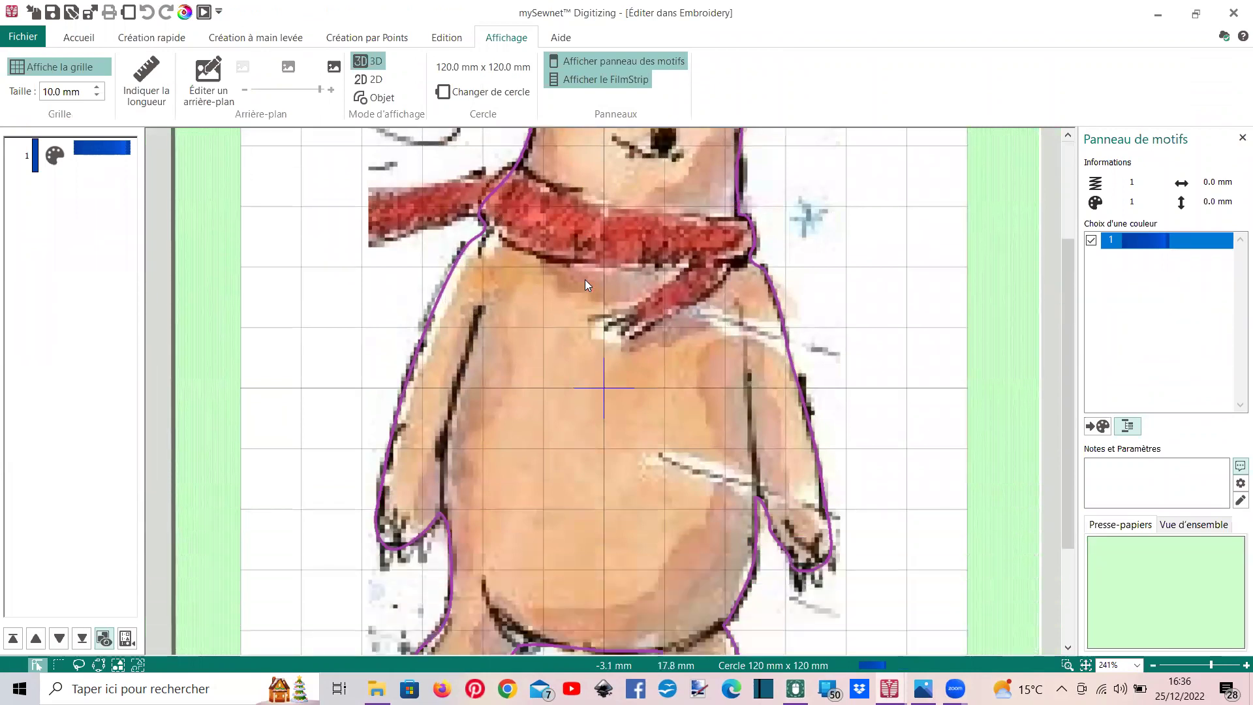
scroll(585, 280, down, 2)
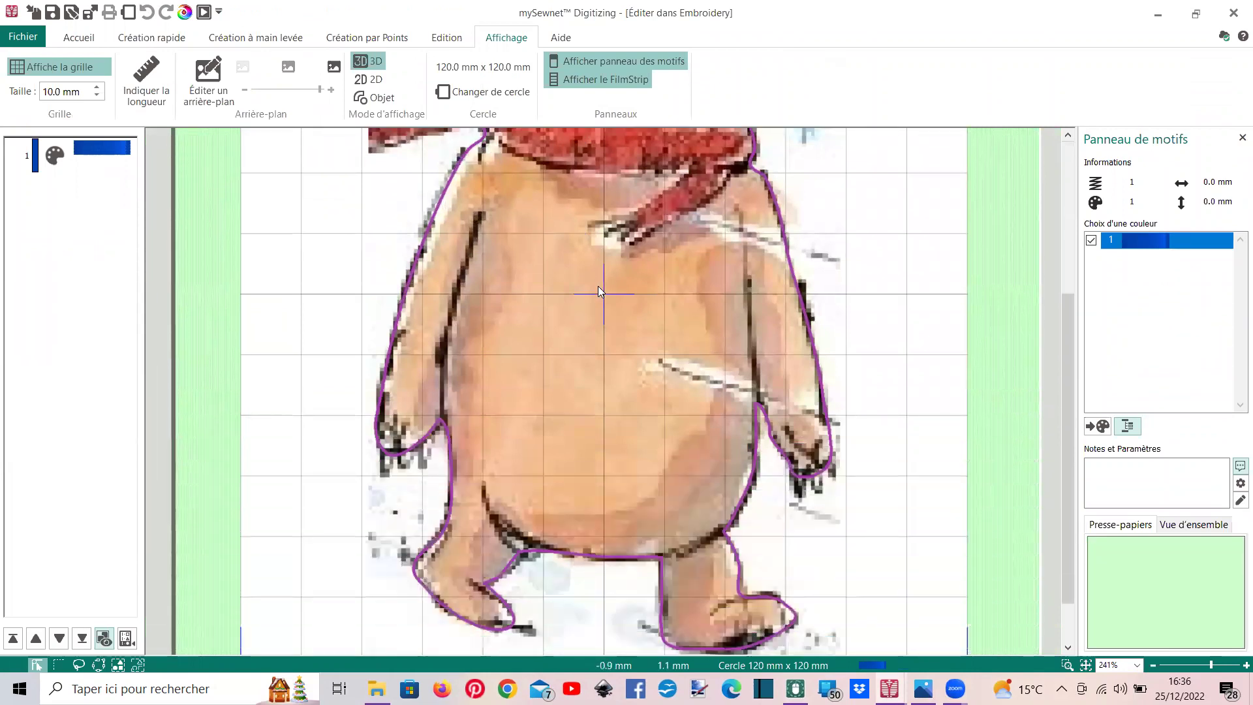
scroll(603, 298, up, 1)
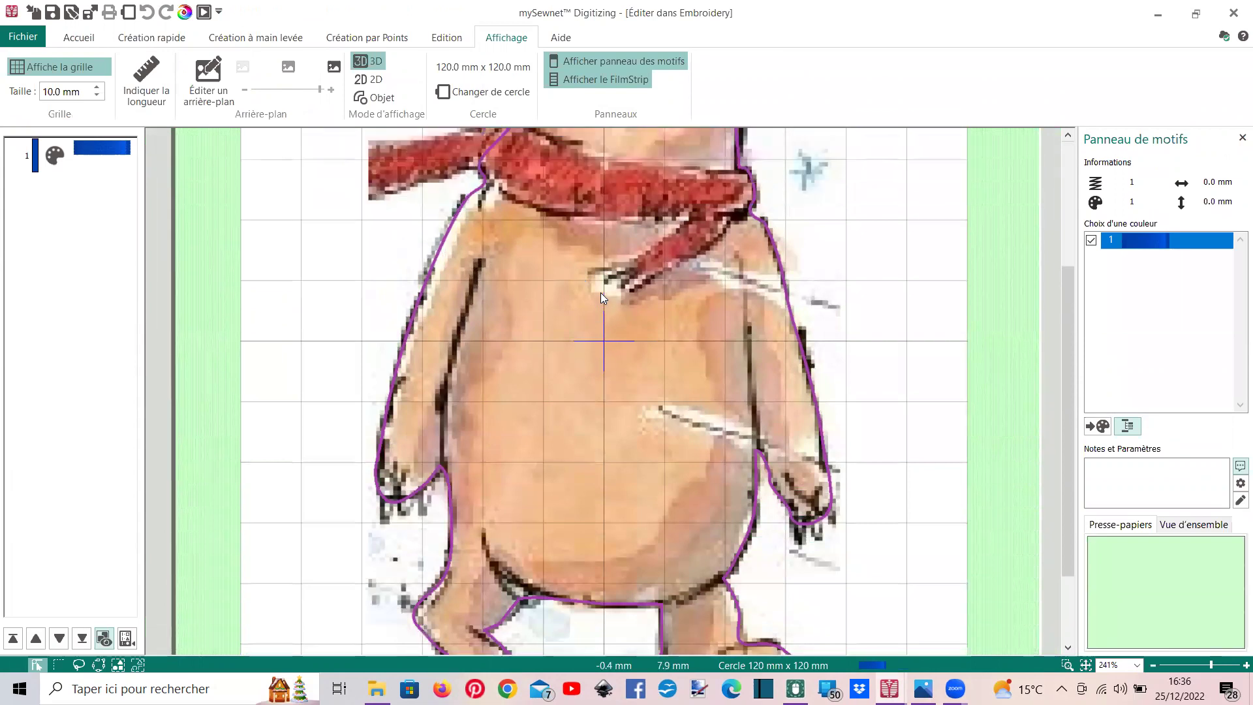
scroll(601, 297, down, 1)
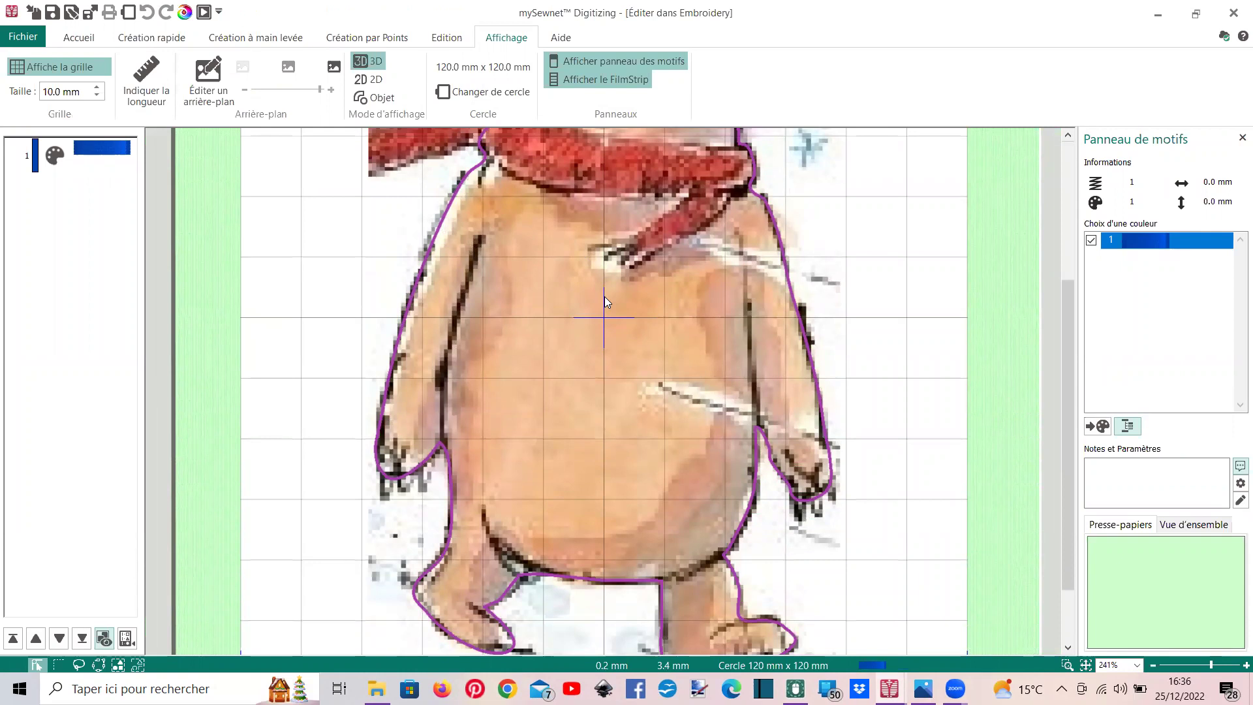
click(99, 152)
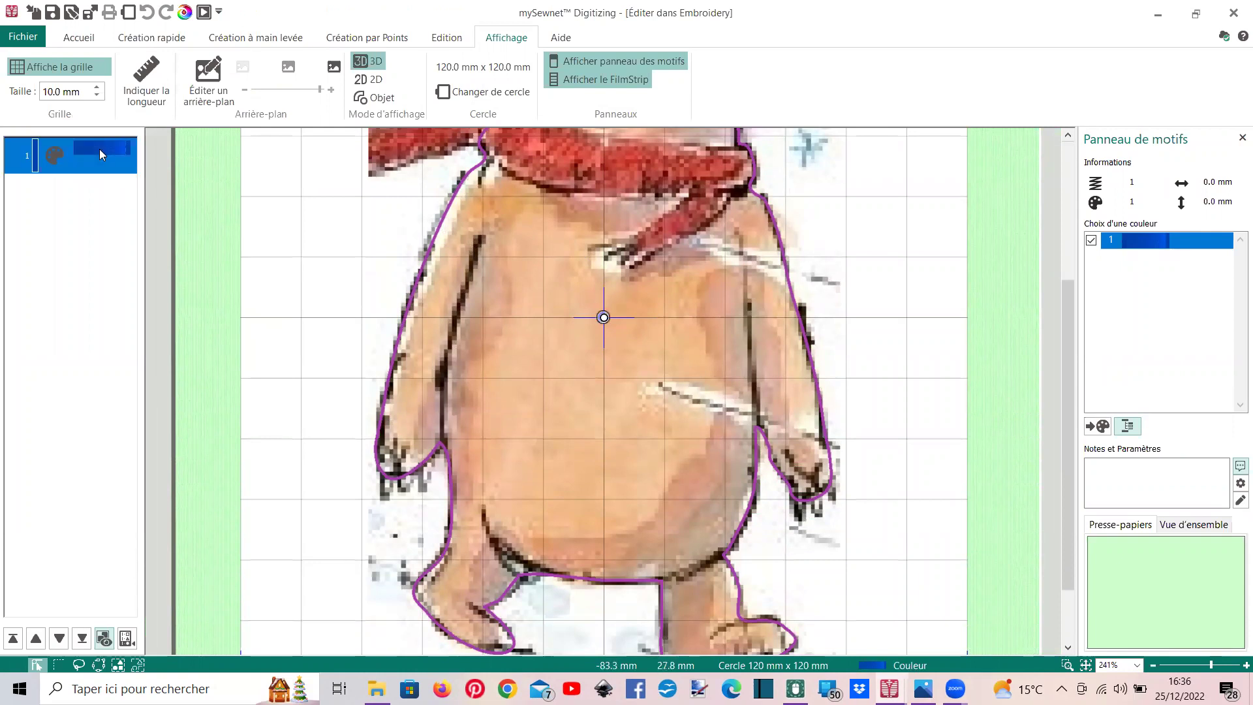
right_click(100, 153)
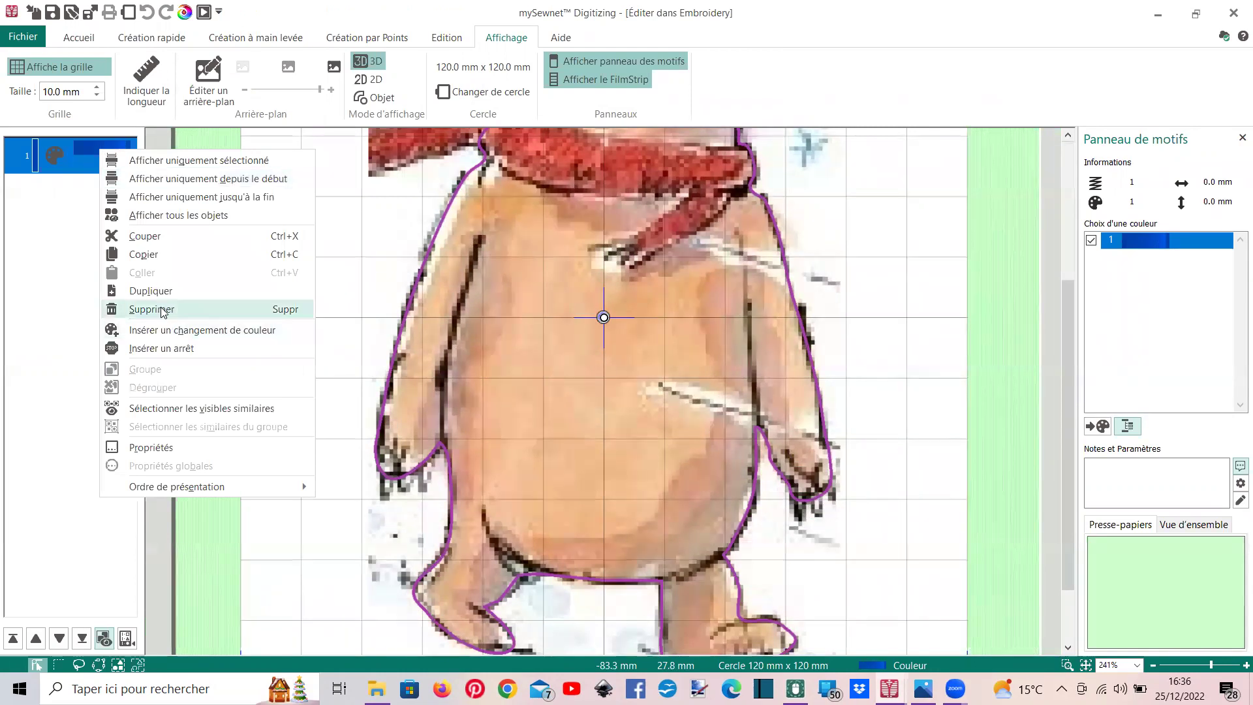
click(89, 149)
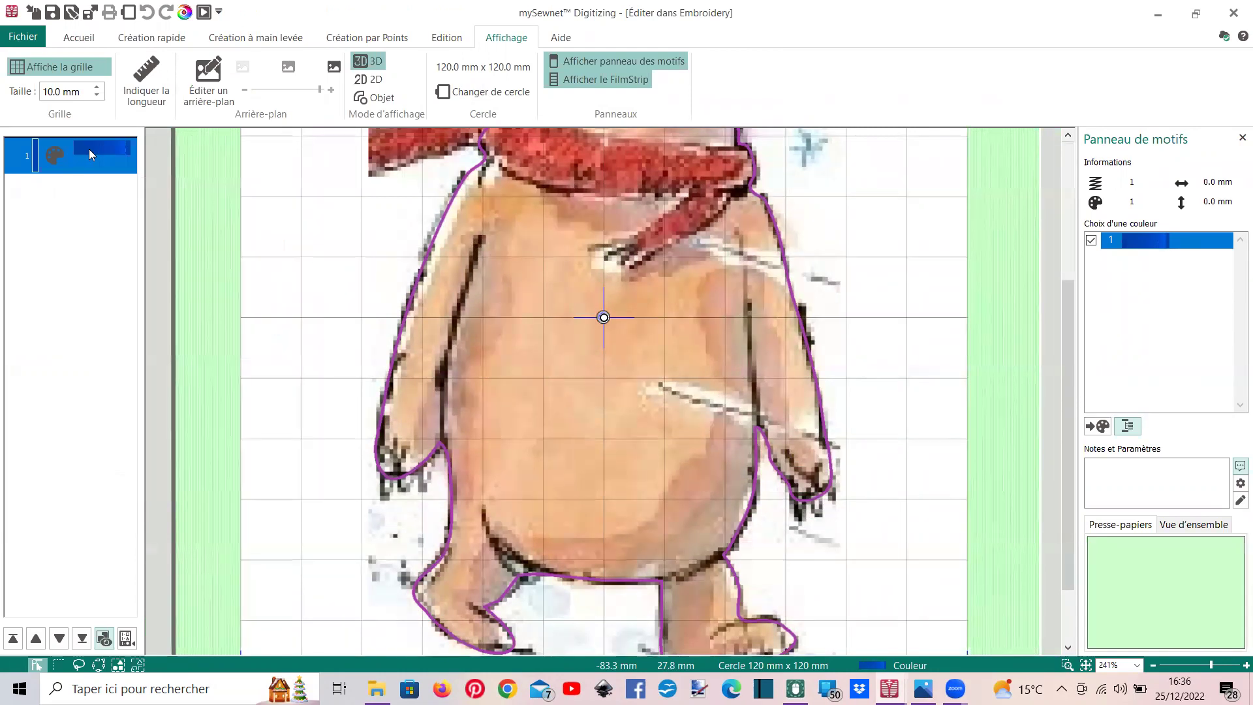
Convert the purple bear outline to a Point simple line without fill using QuickStitch
click(150, 40)
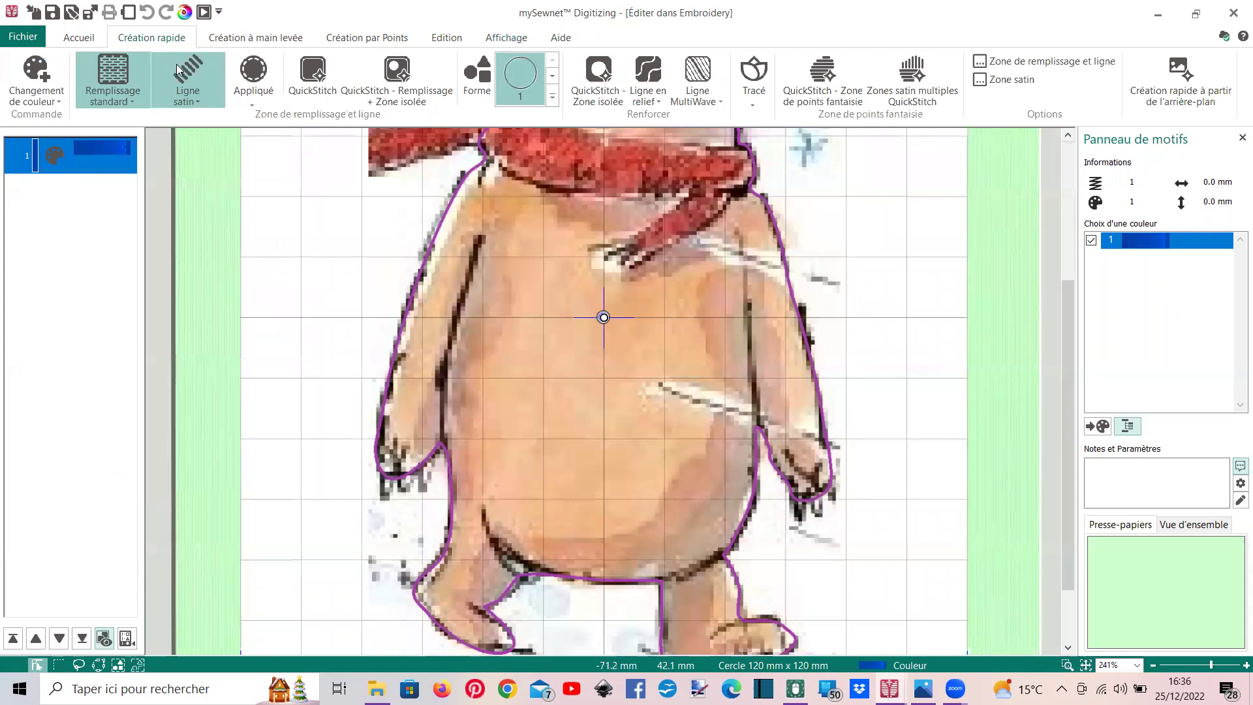
click(180, 102)
click(196, 141)
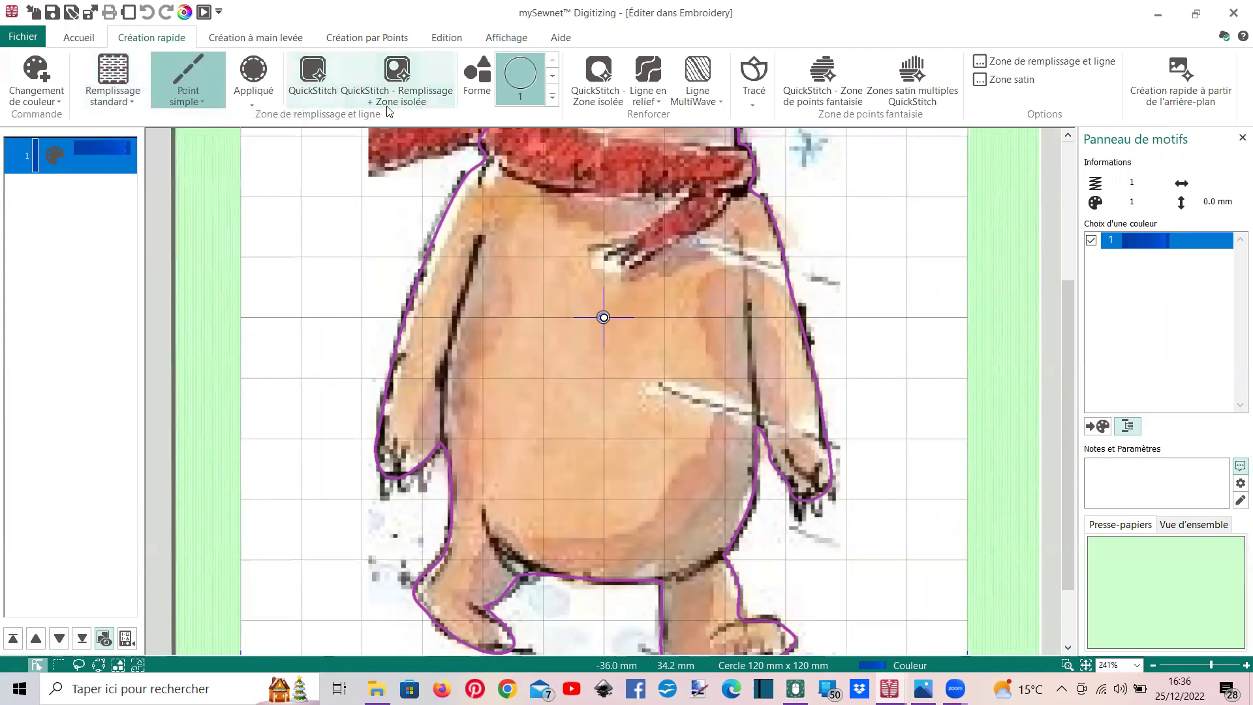
click(301, 103)
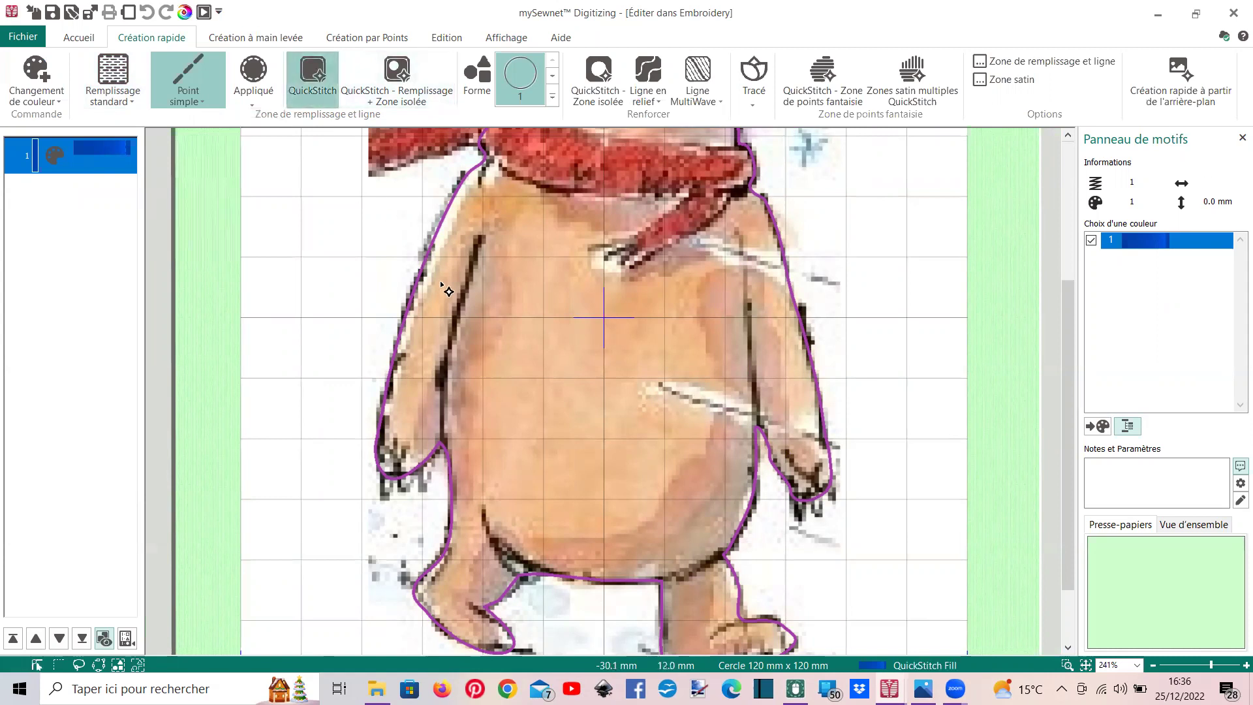
scroll(459, 302, up, 5)
scroll(1041, 405, up, 3)
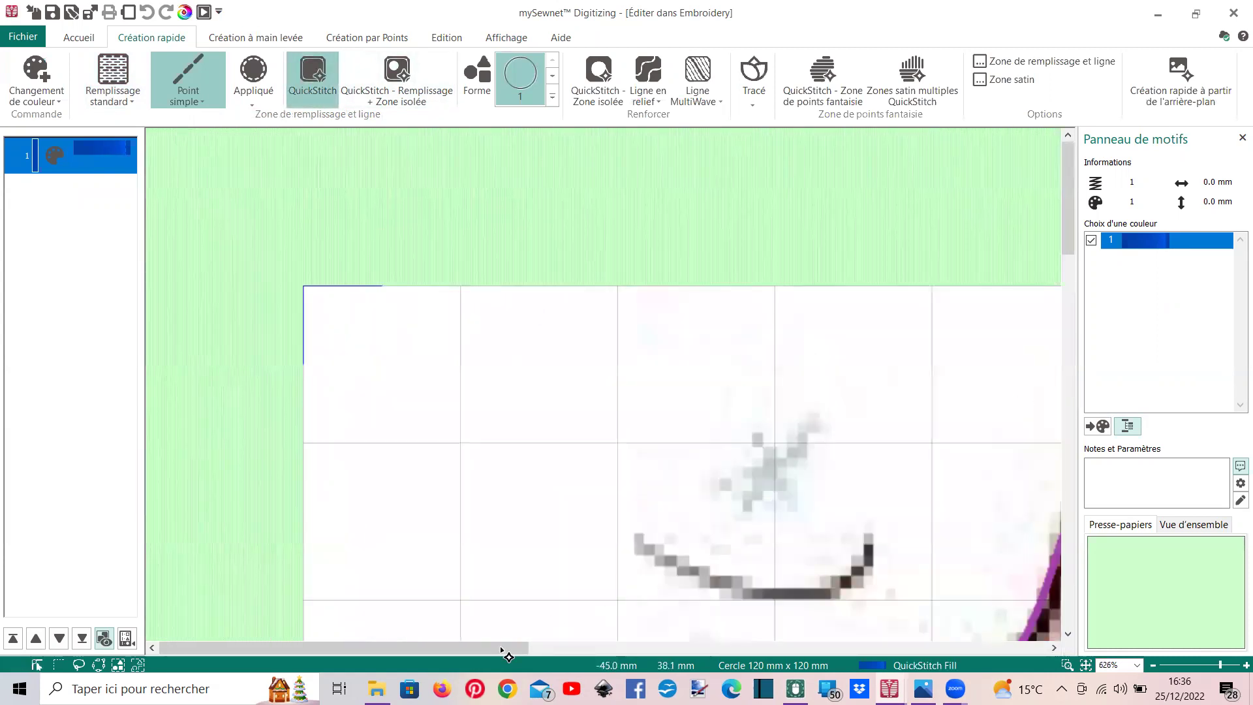
drag(455, 650, 665, 646)
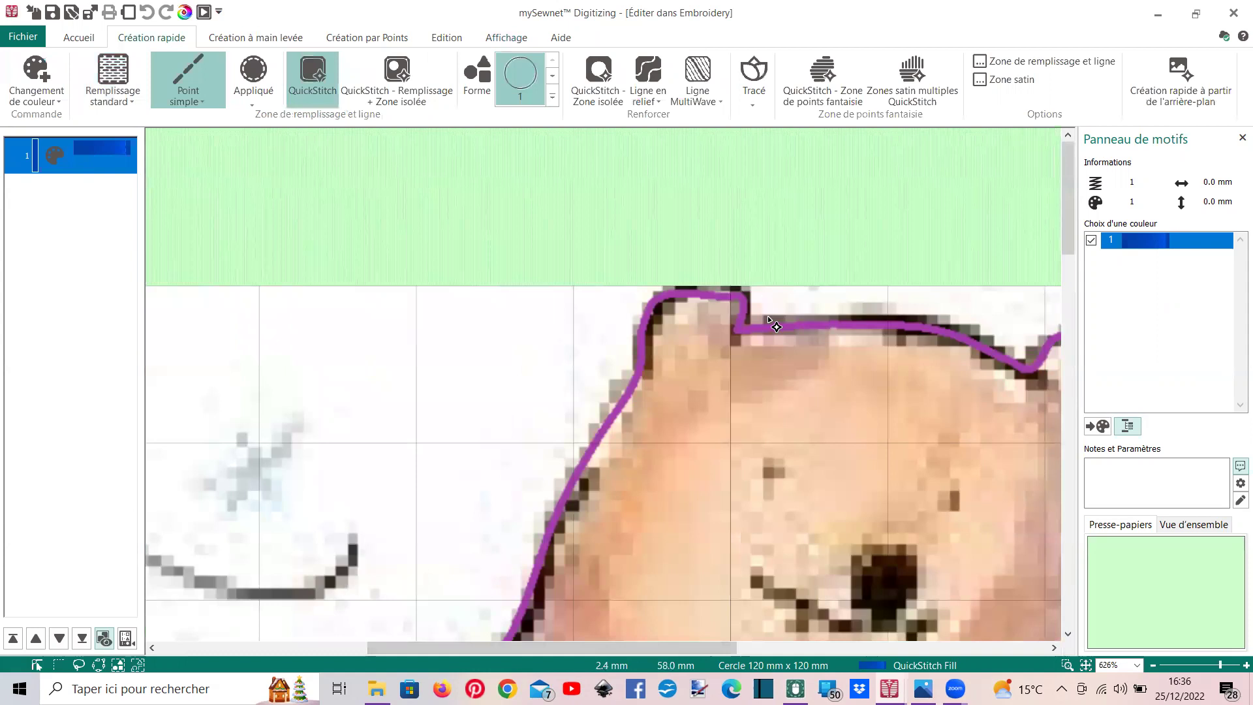
click(747, 331)
key(Return)
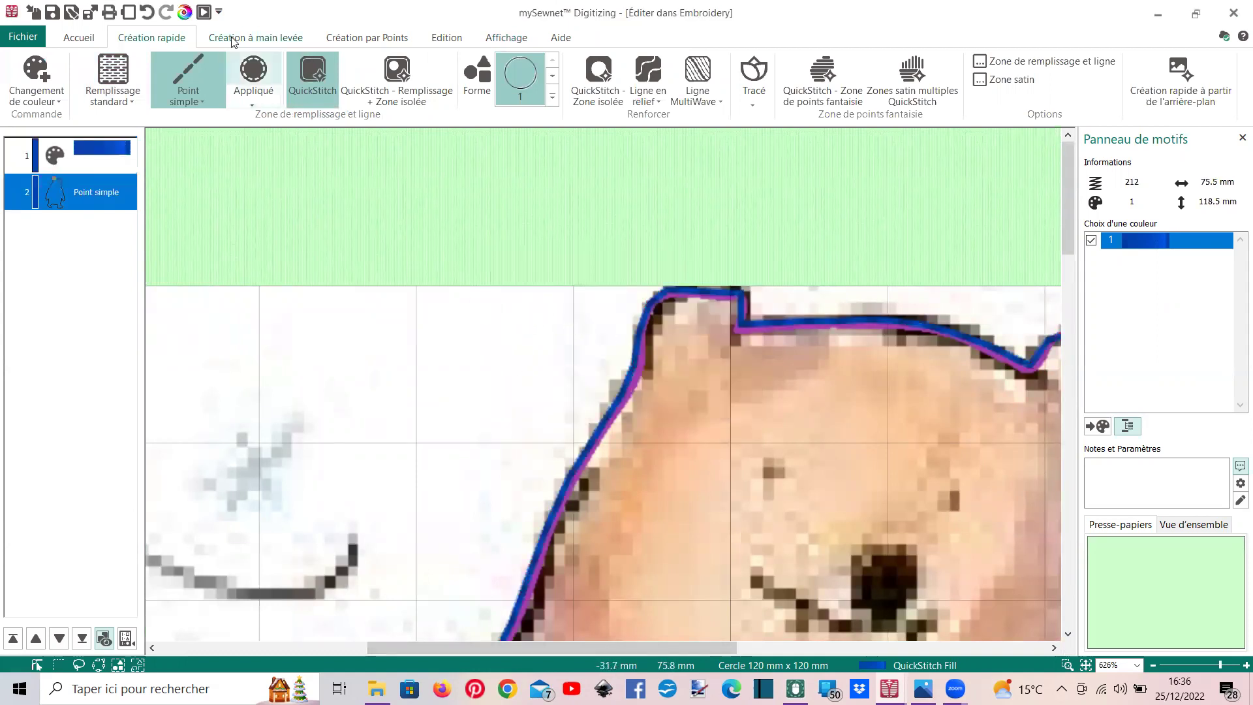
Preview the stitched bear outline in Affichage réel and check it over the background picture
click(186, 14)
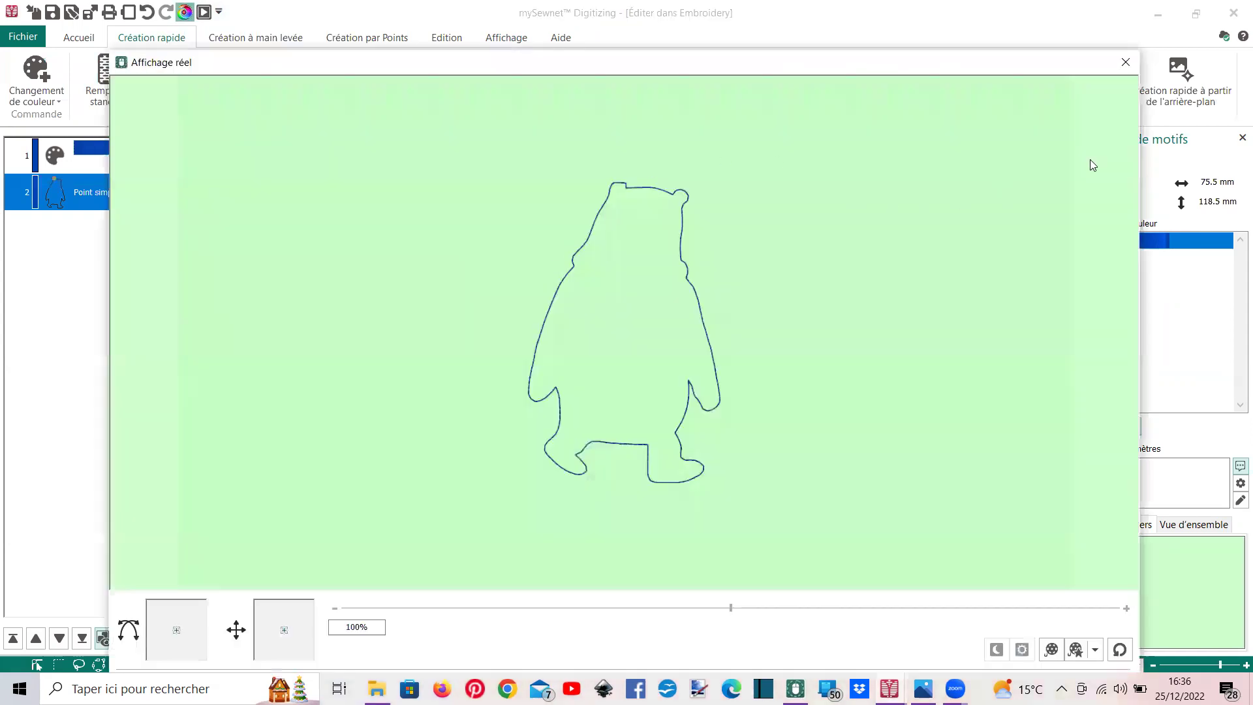
click(1126, 62)
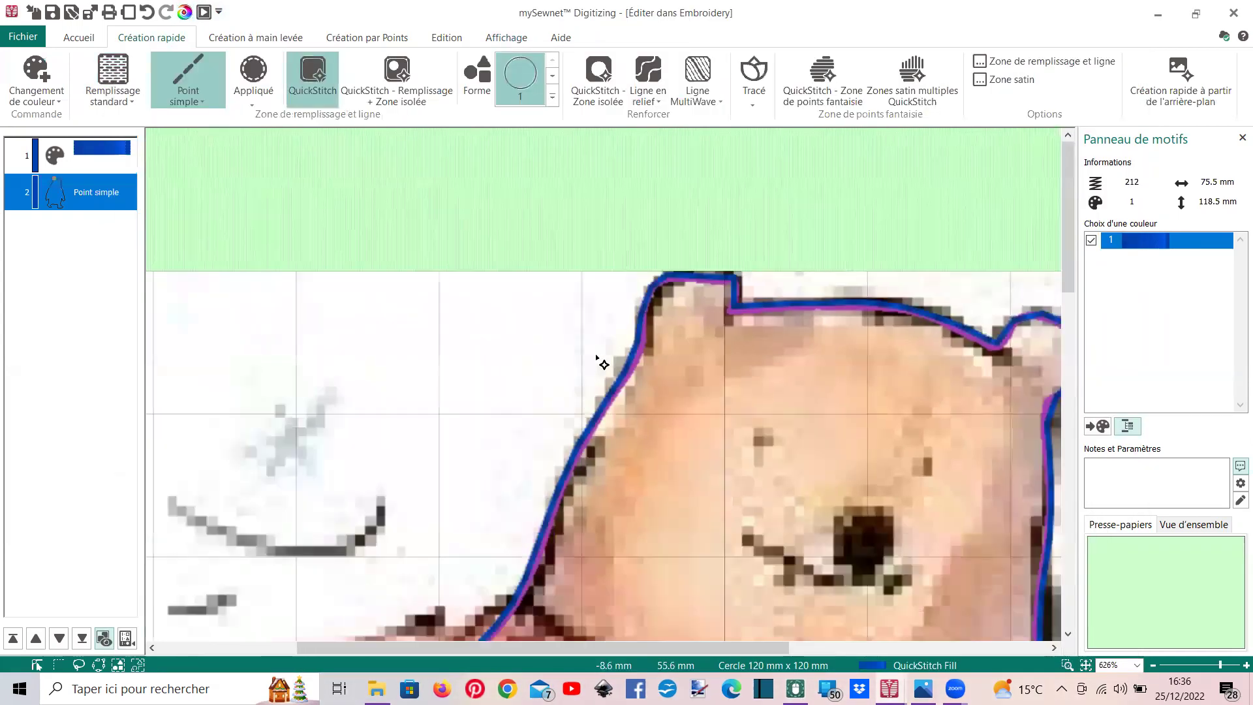
scroll(600, 361, down, 3)
scroll(599, 361, down, 1)
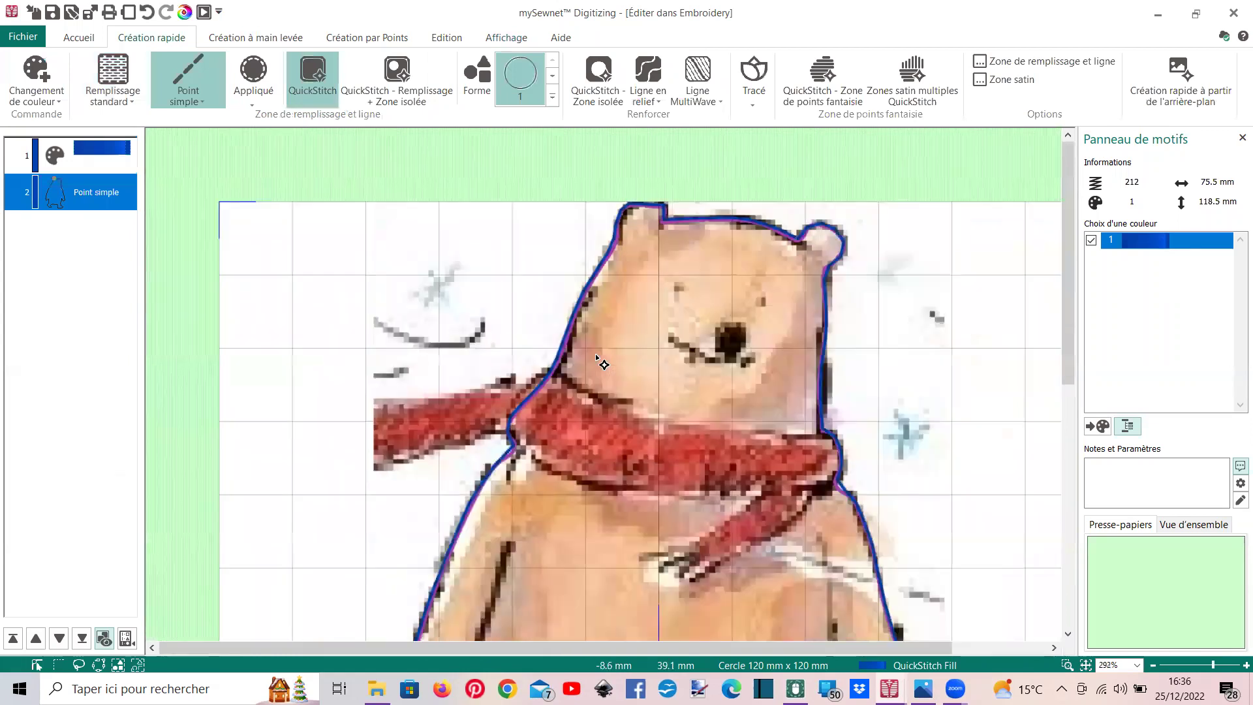
scroll(599, 361, down, 1)
scroll(600, 361, down, 1)
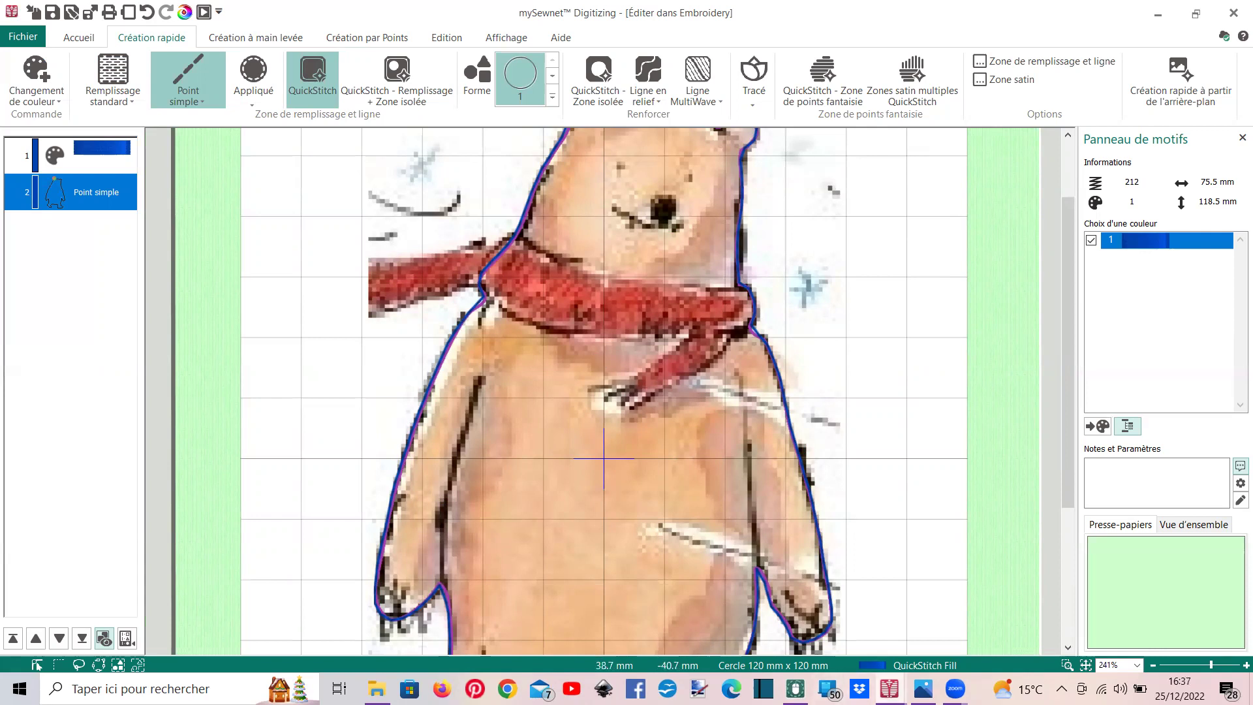
Look at the finished coup de vent ITH.edo design for reference and return to the Éditer dans Embroidery window
mouse_move(889, 688)
click(801, 625)
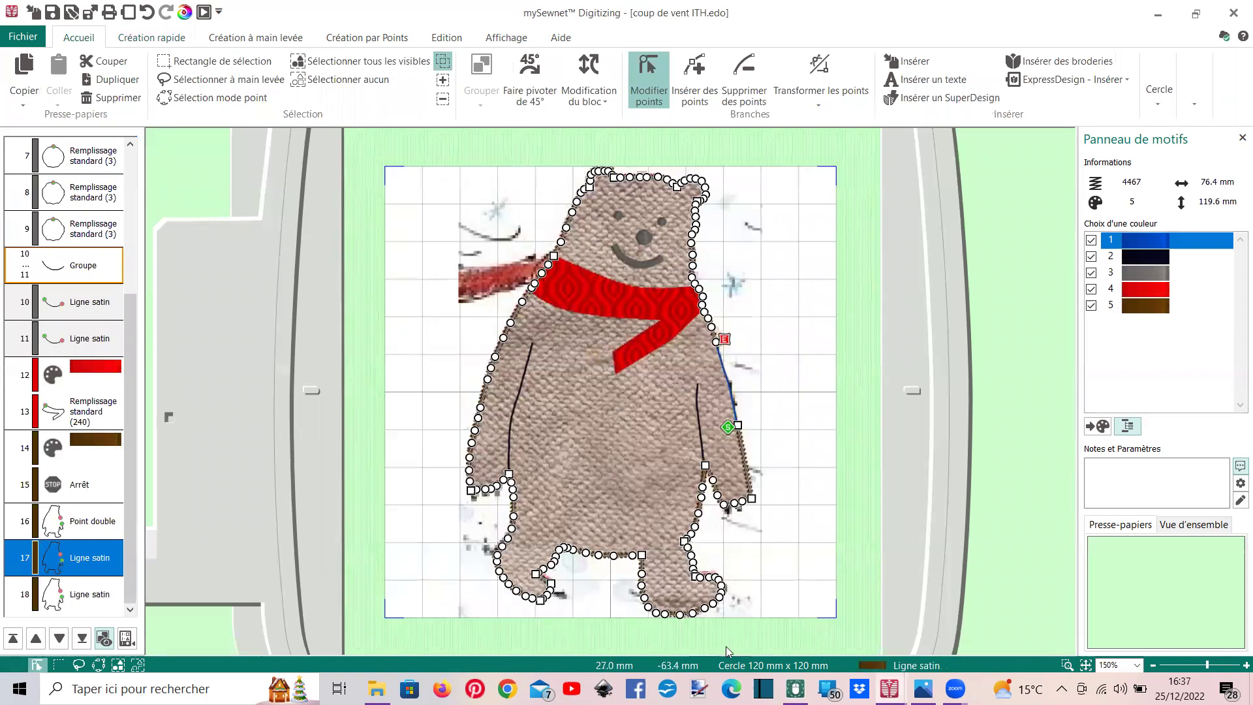
mouse_move(889, 689)
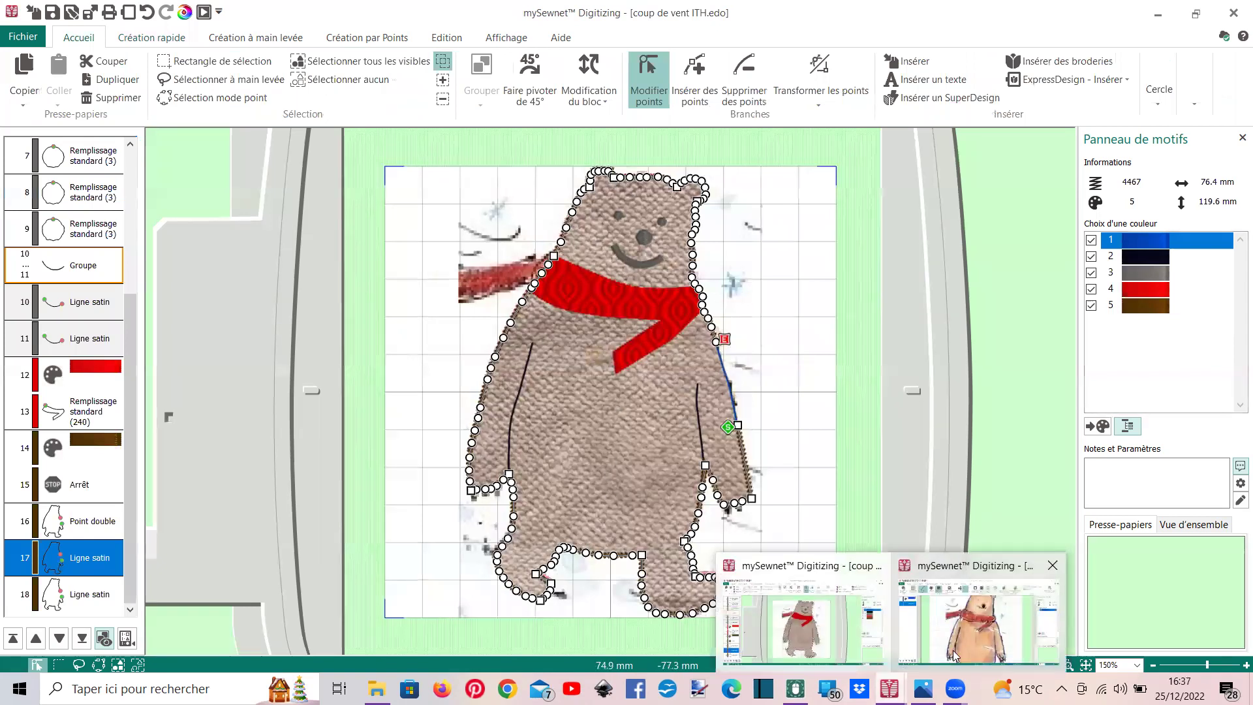
click(1012, 626)
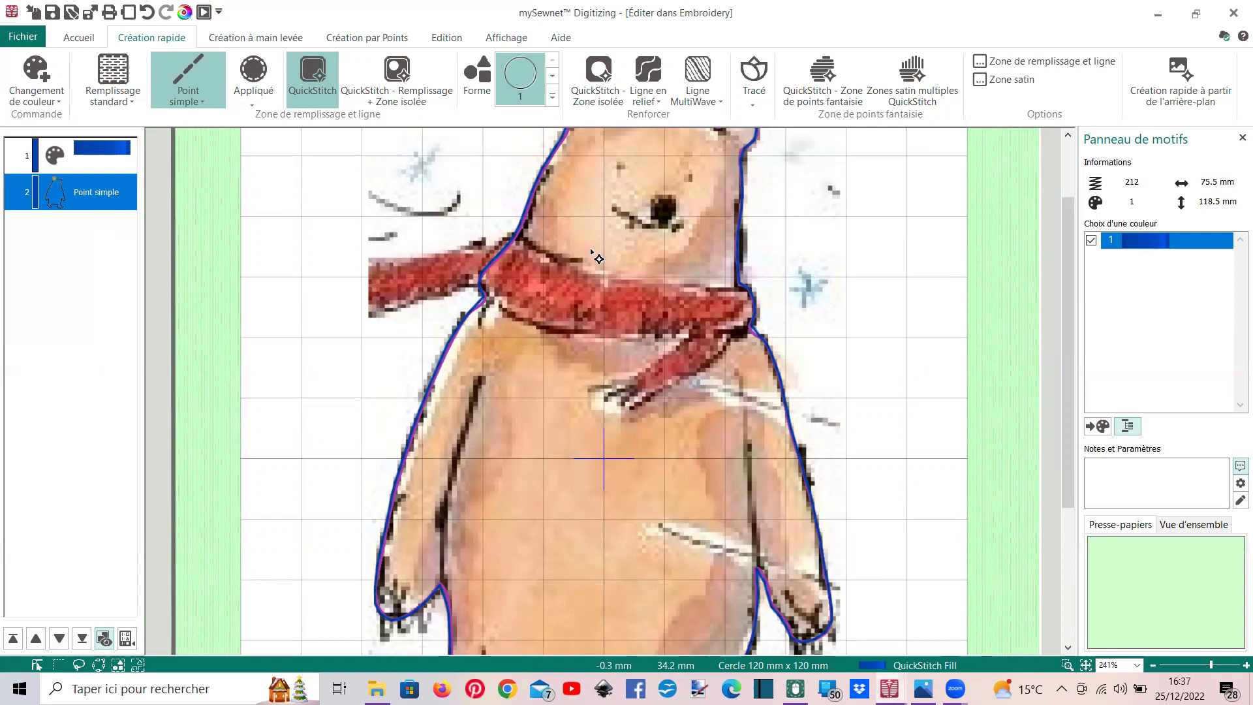
Turn the Point simple bear outline into an Appliqué standard with a 0.2 mm appliqué piece margin
click(93, 192)
right_click(84, 193)
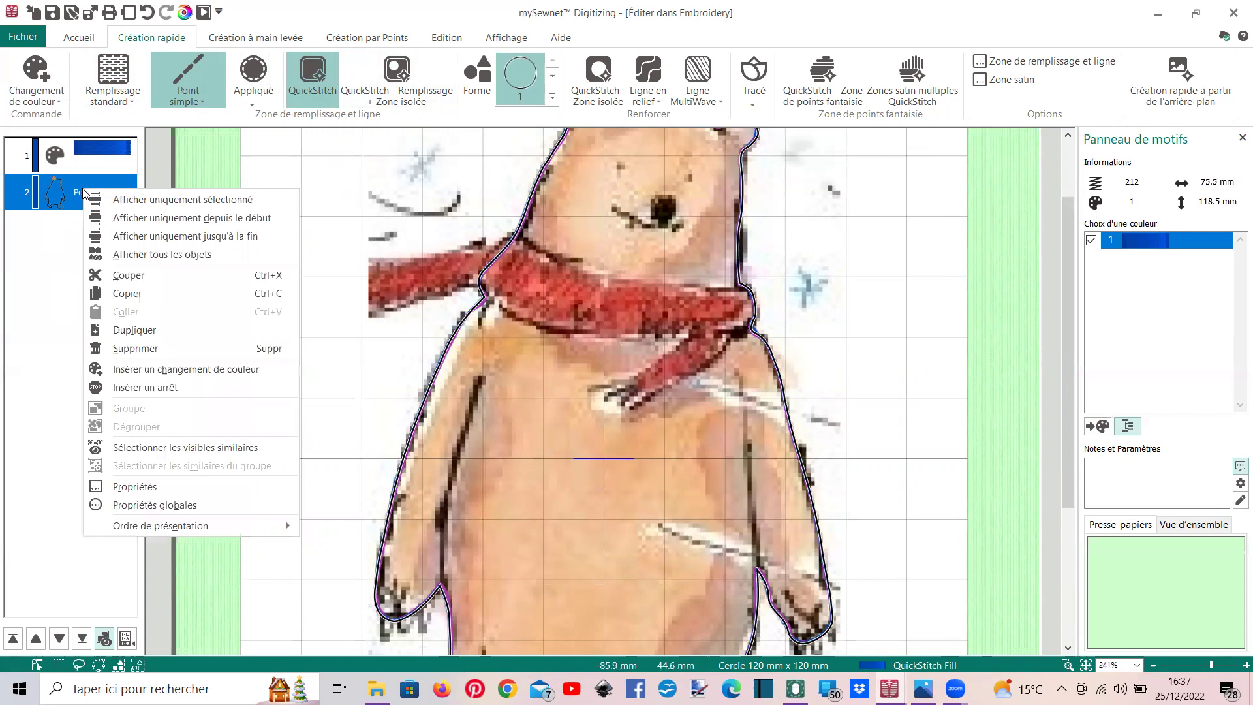
click(134, 487)
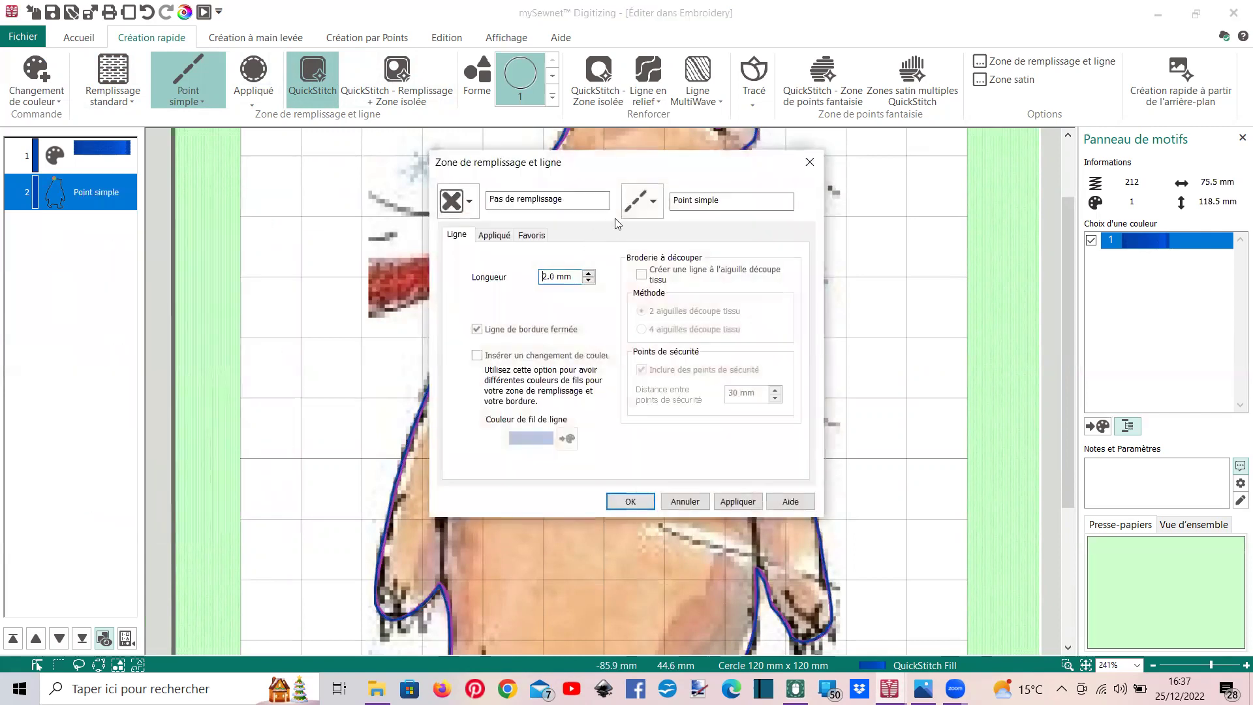
click(496, 236)
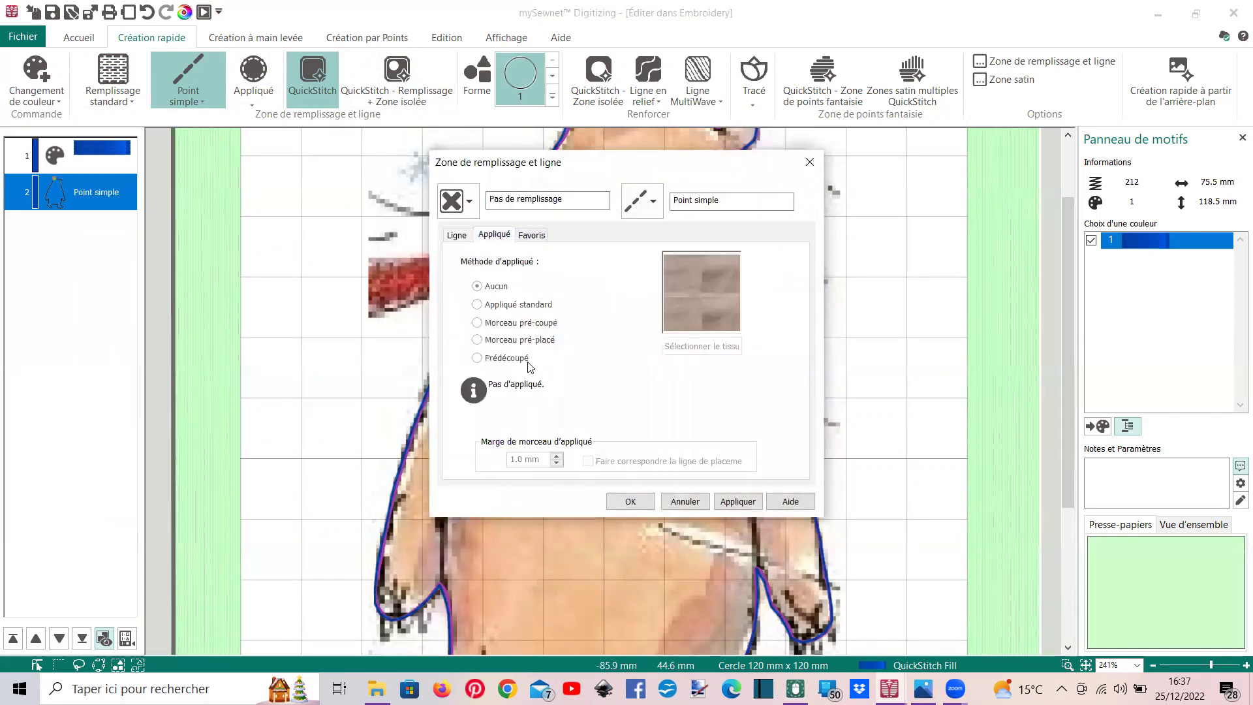
click(523, 307)
click(521, 459)
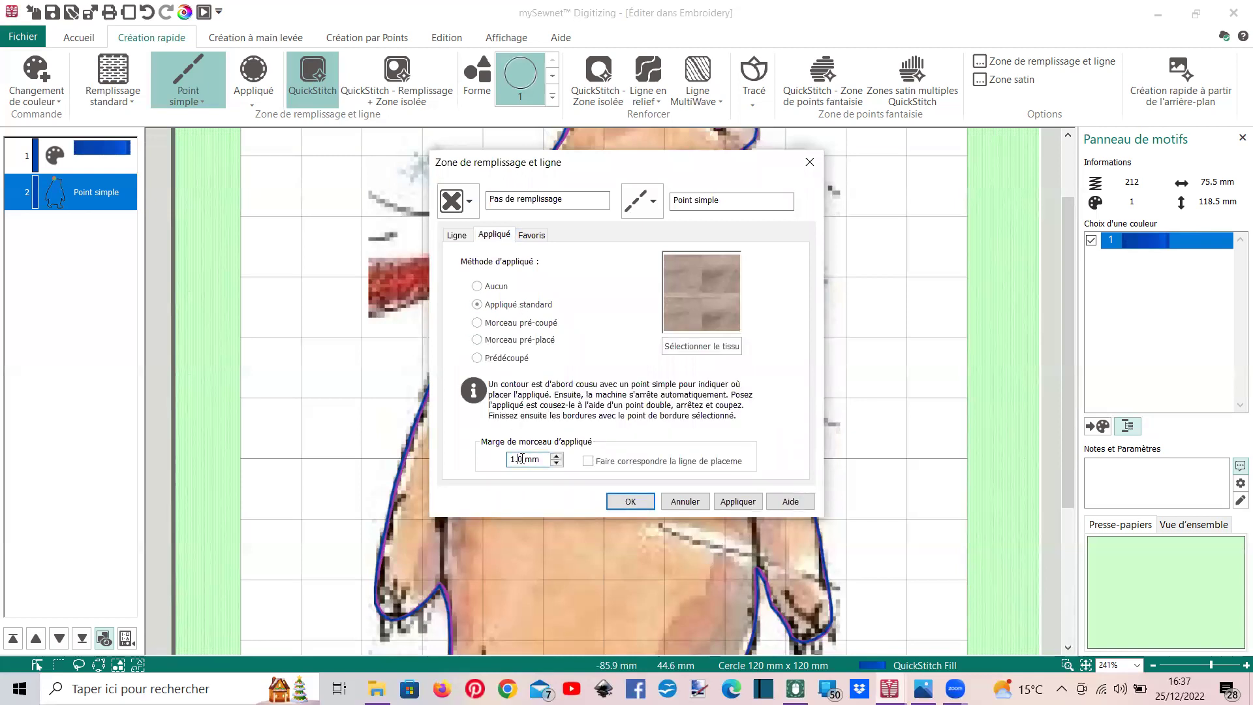
text(0.2)
Add a new background fabric for the appliqué, loading DSC_0025.JPG from the TISSUS image folder
click(724, 346)
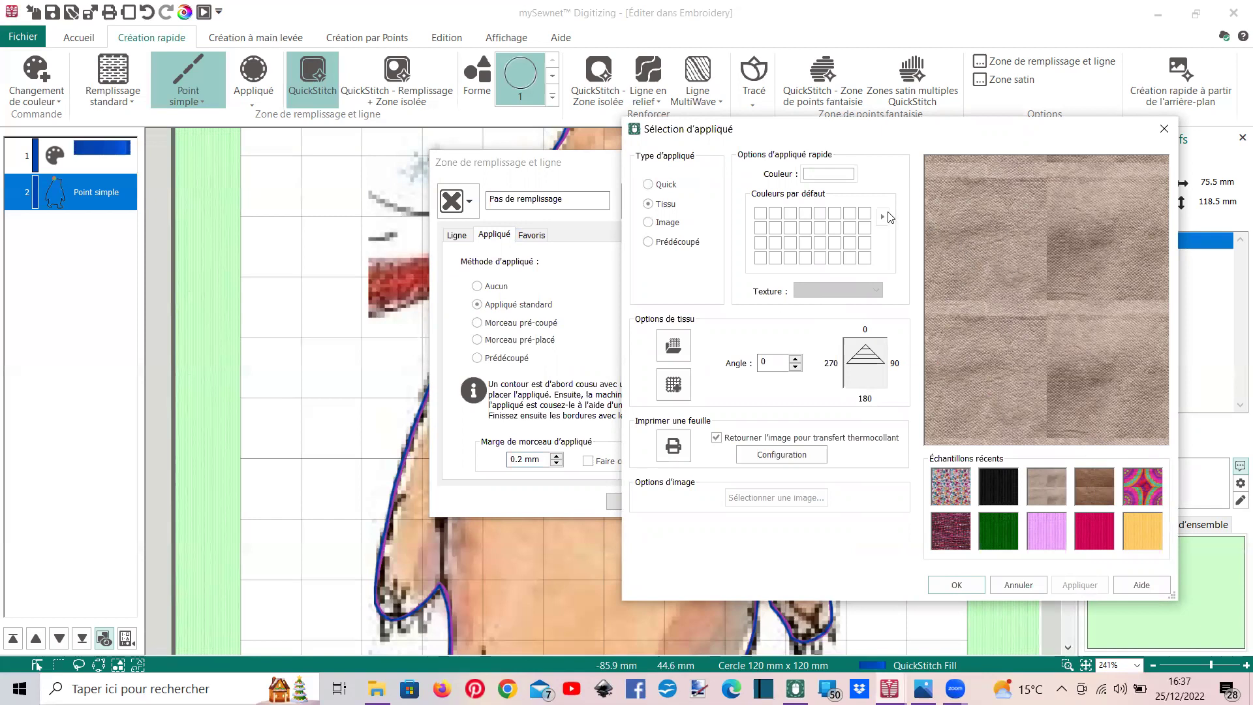
click(649, 184)
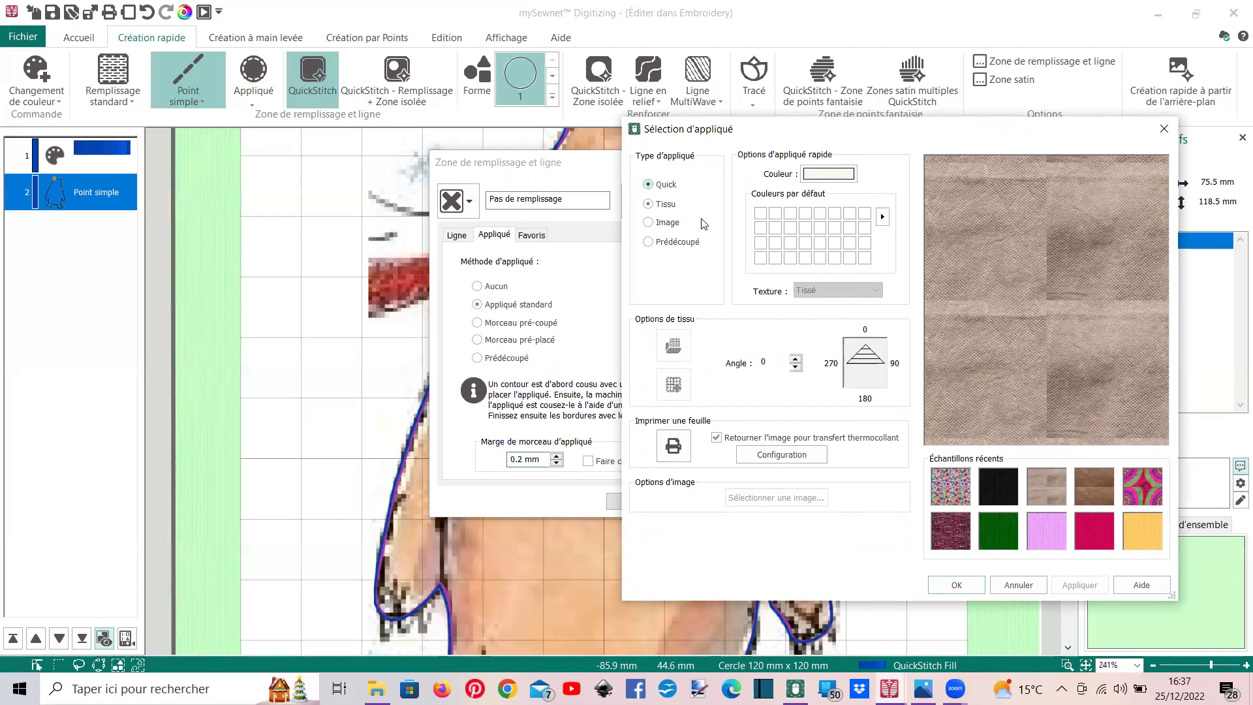
click(648, 204)
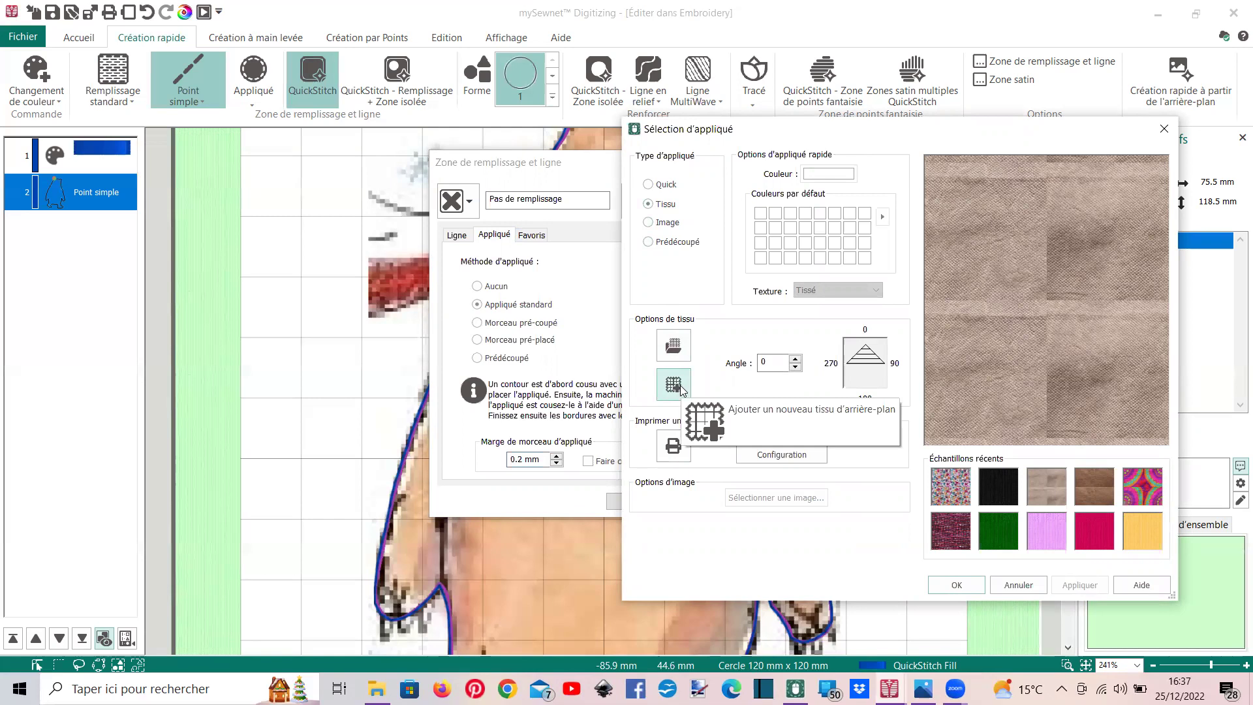
click(673, 385)
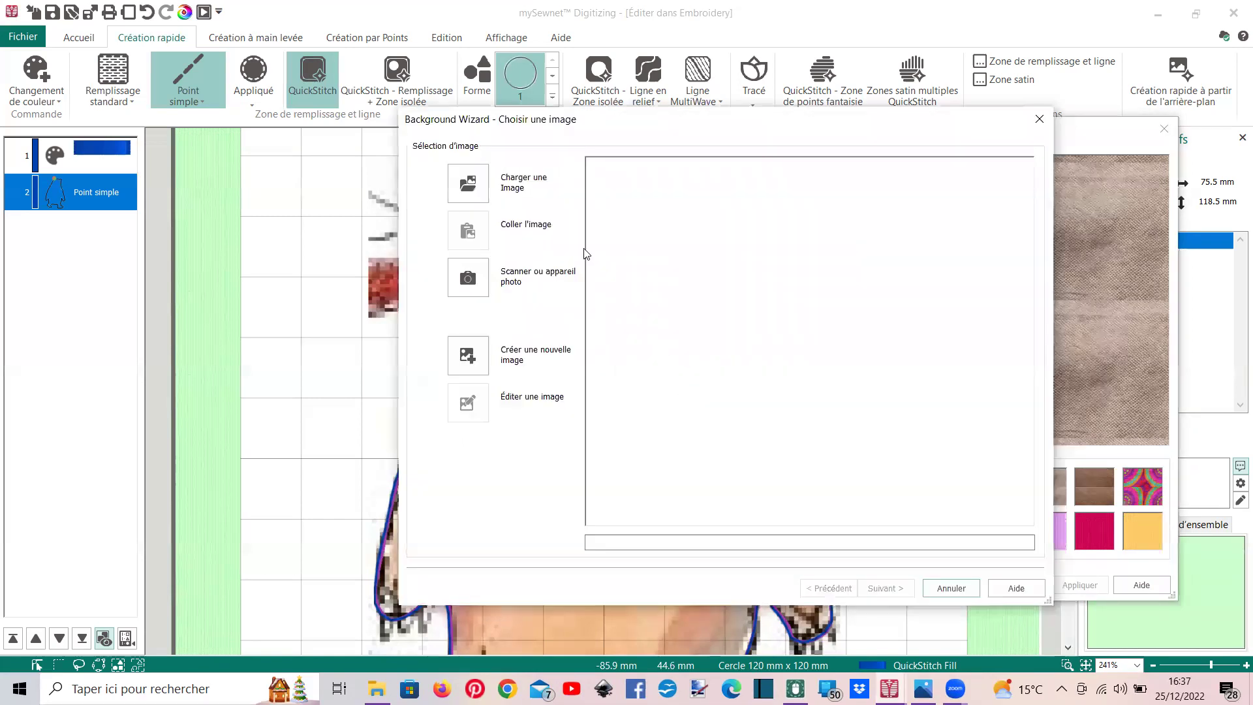
click(461, 187)
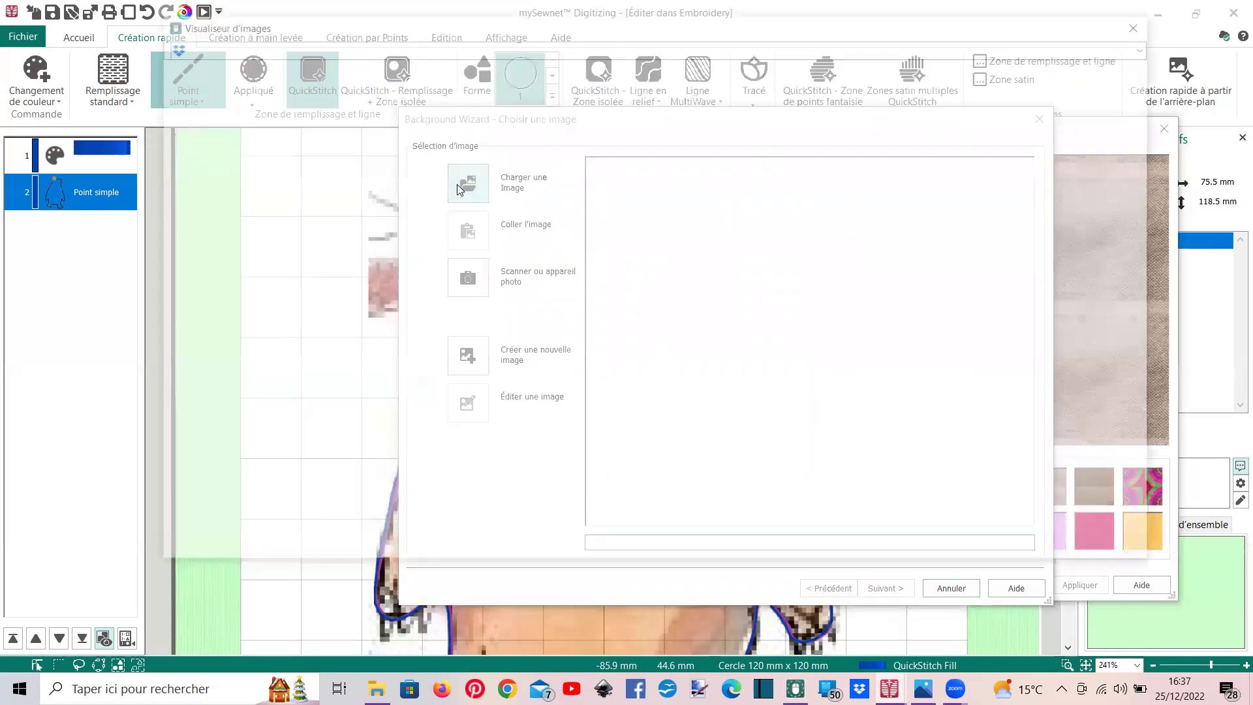
scroll(650, 308, down, 10)
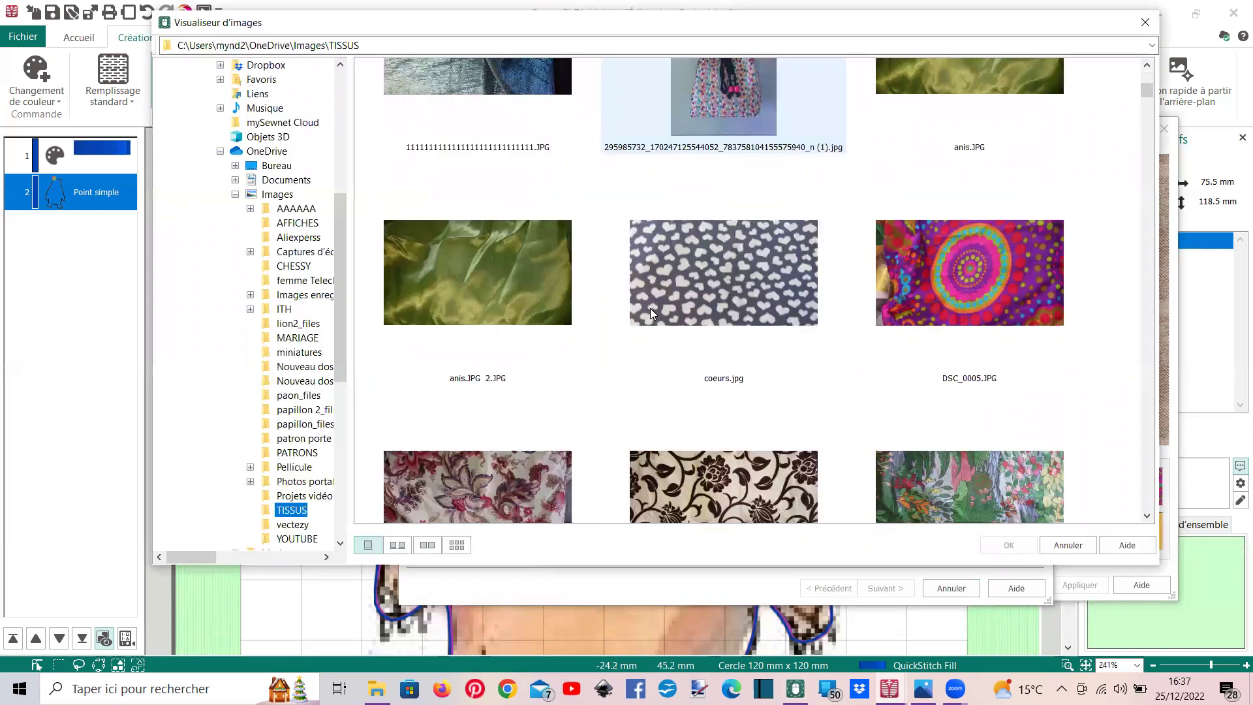
scroll(650, 308, down, 3)
click(730, 174)
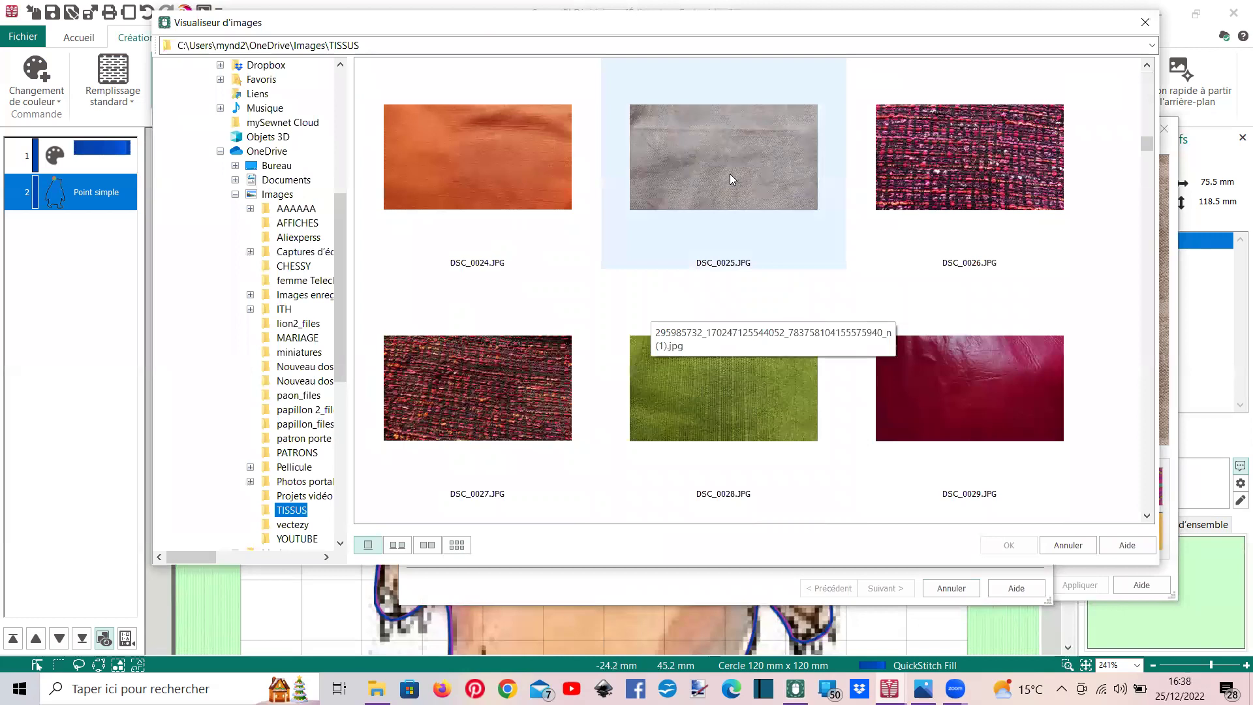
click(1006, 545)
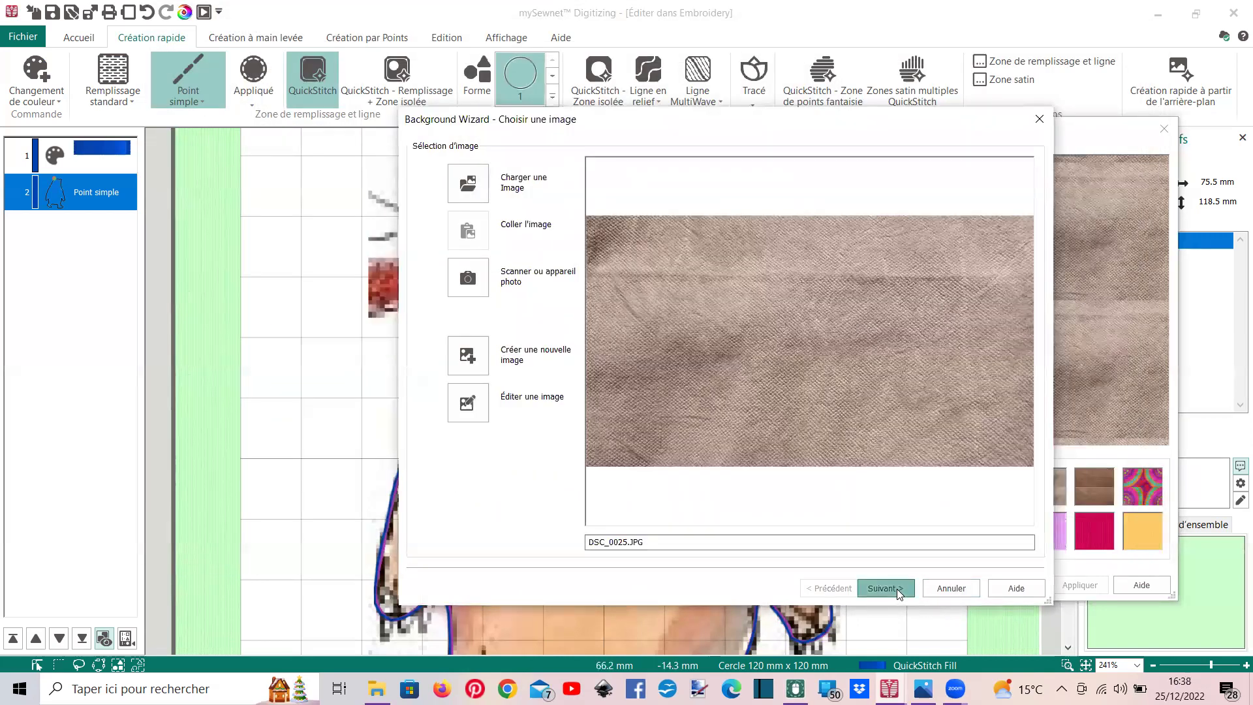
Set the fabric's displayed line length to 200 mm, save it in My Fabrics and apply it to the bear
click(897, 588)
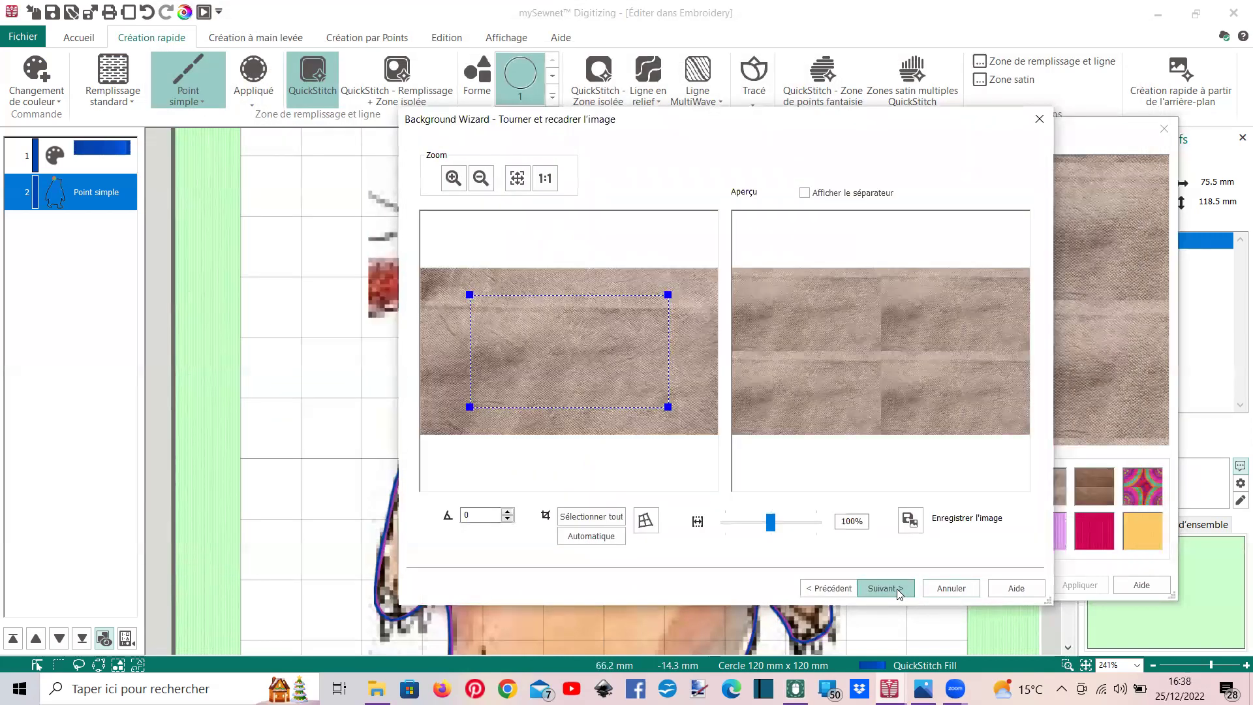
click(877, 589)
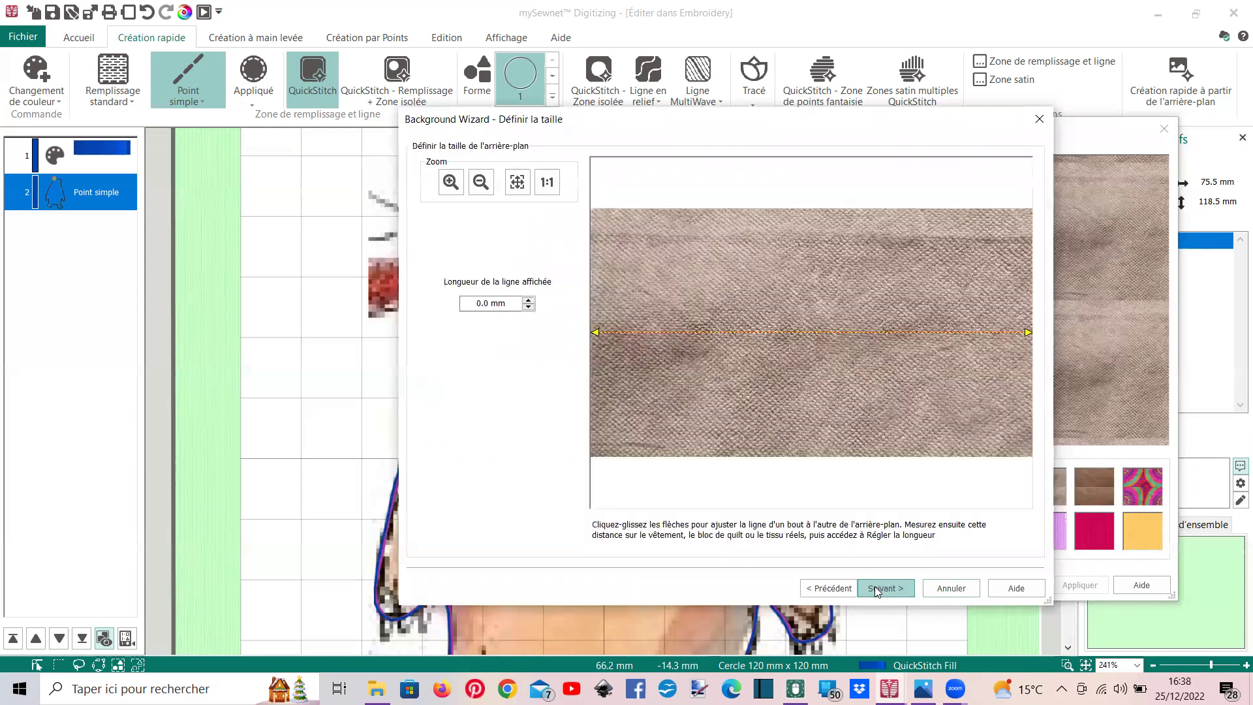
click(499, 306)
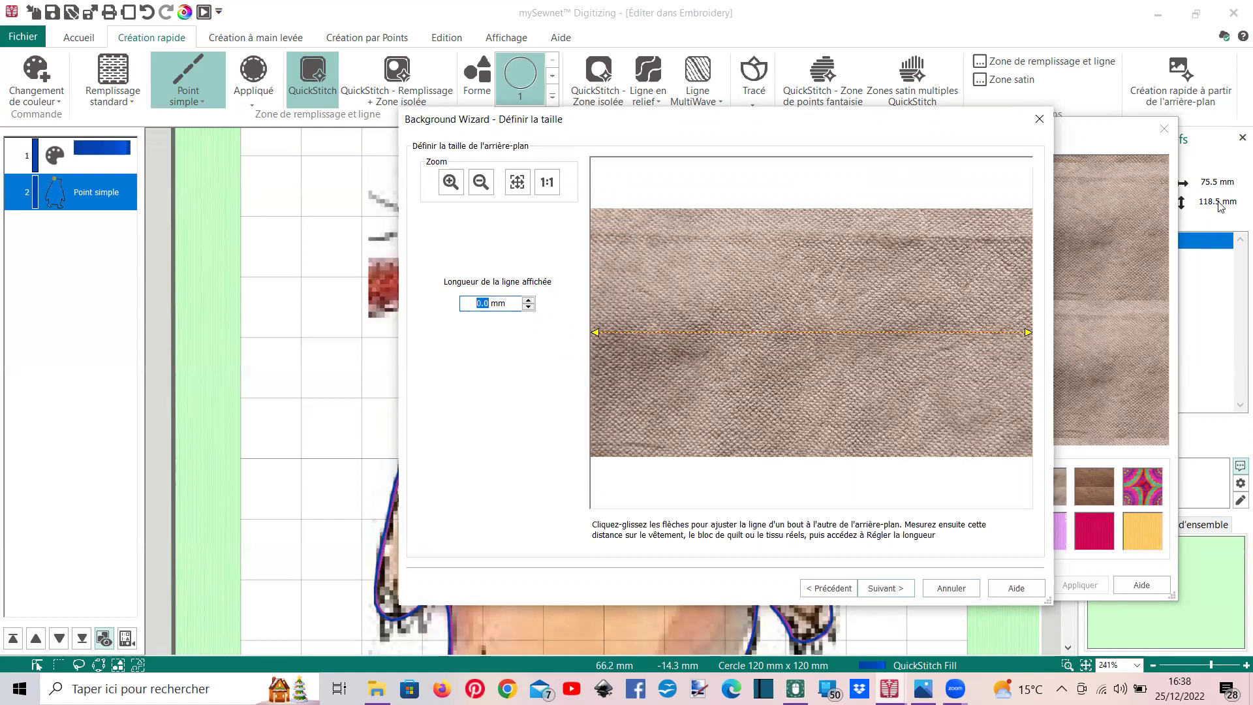
text(200)
click(877, 590)
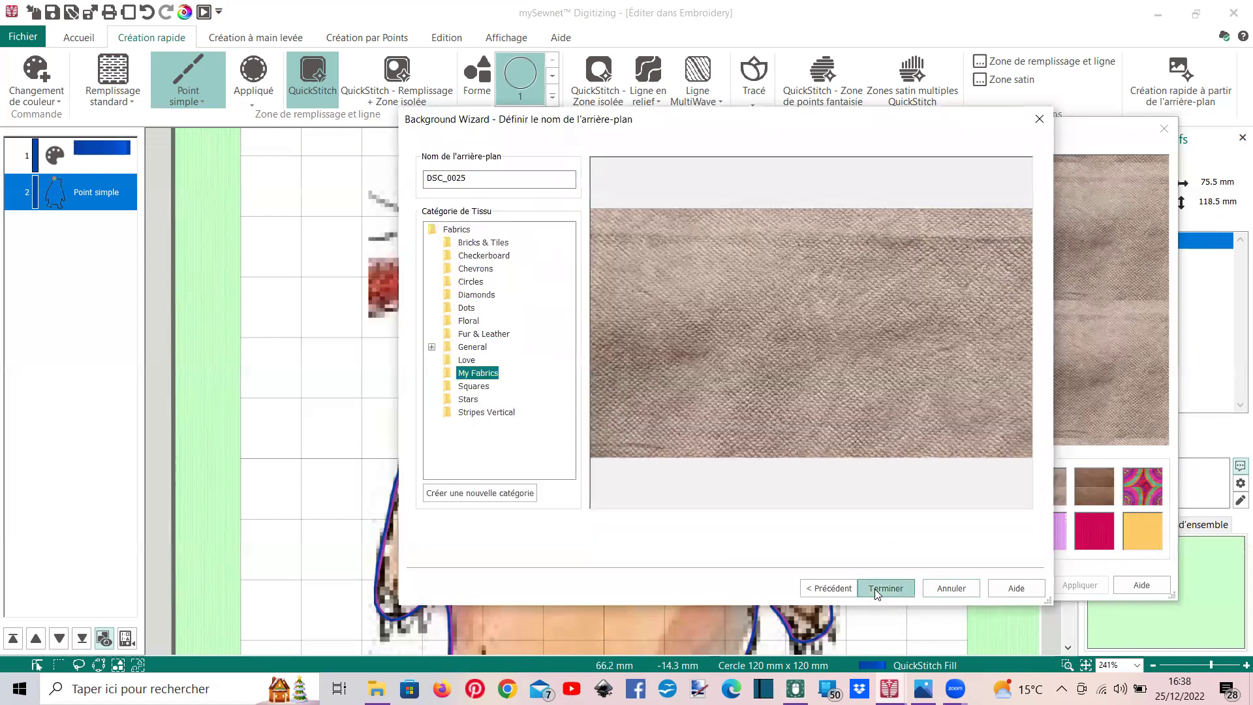
click(889, 591)
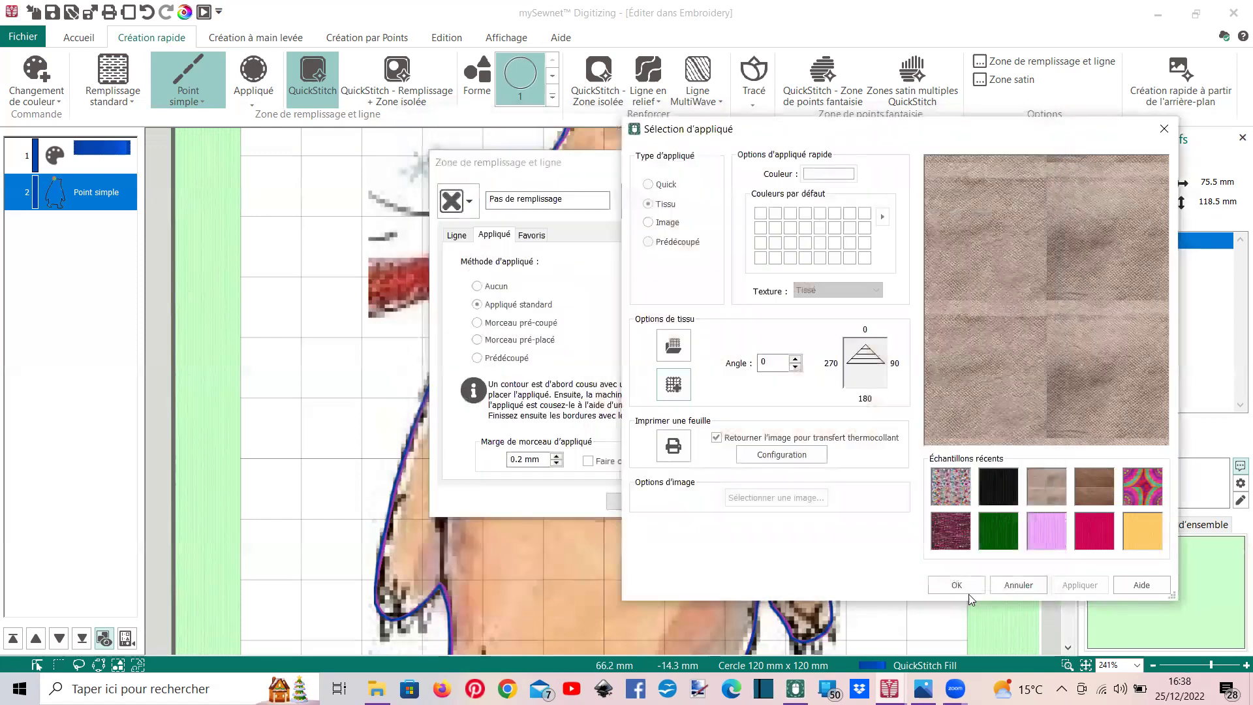
click(631, 501)
Select the bear appliqué and move its fabric origin outside the bear, near the hoop area's lower-right corner
scroll(603, 424, down, 3)
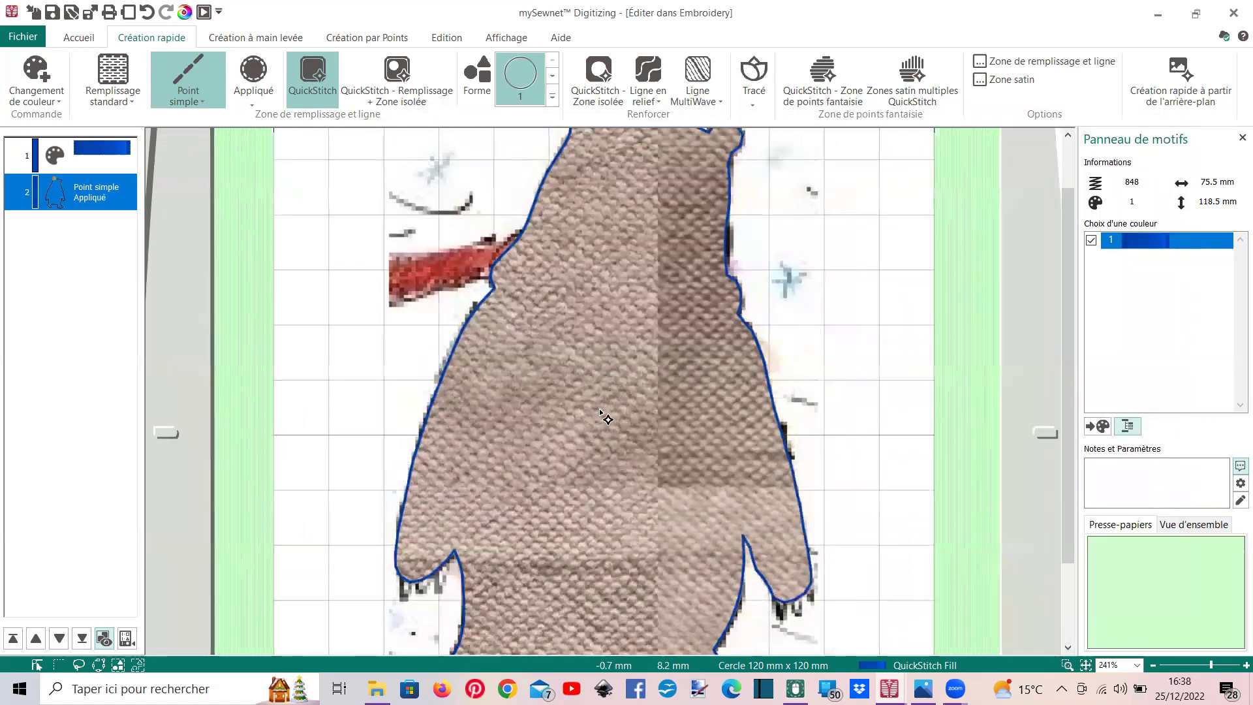
scroll(606, 418, down, 1)
click(608, 419)
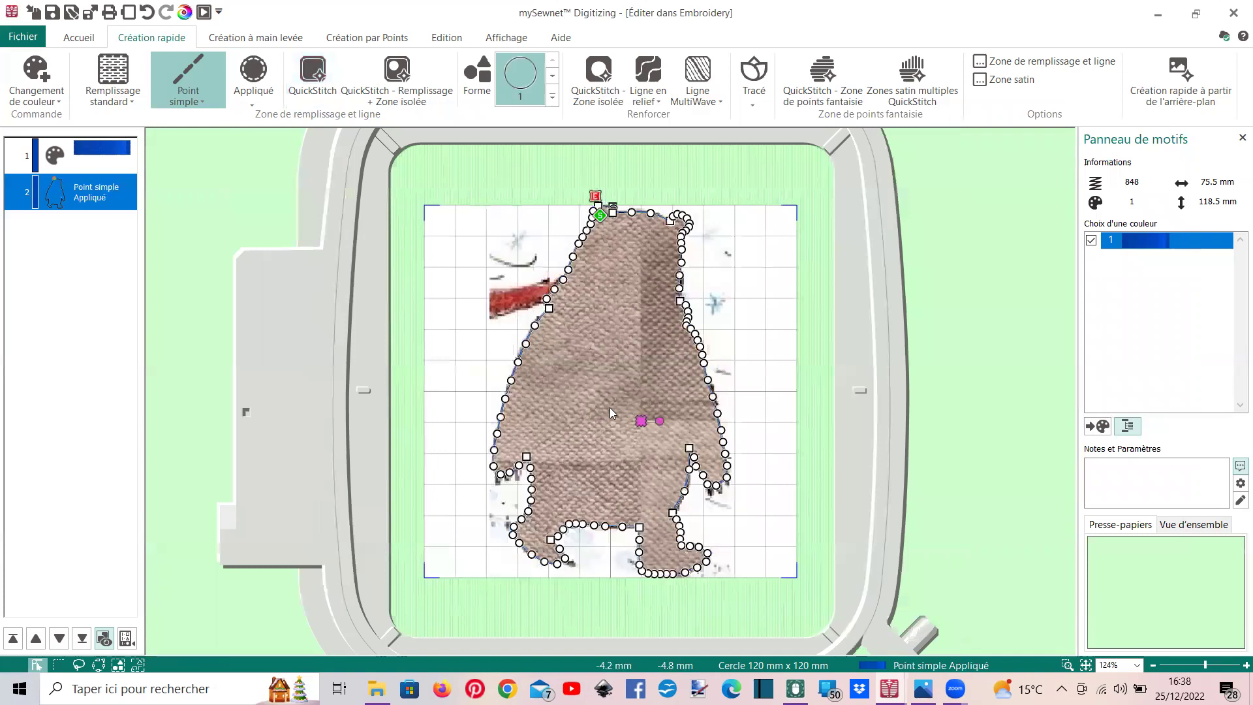
drag(643, 425, 794, 523)
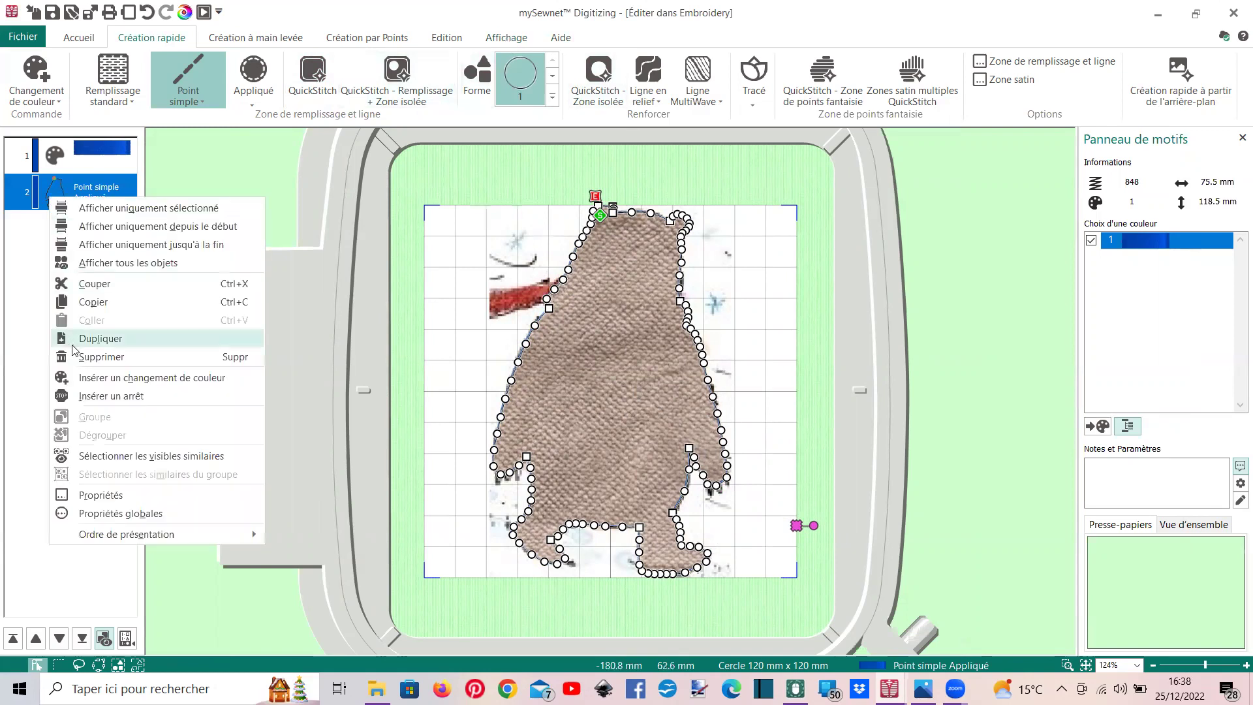
Insert a red thread colour change after the bear appliqué
click(149, 379)
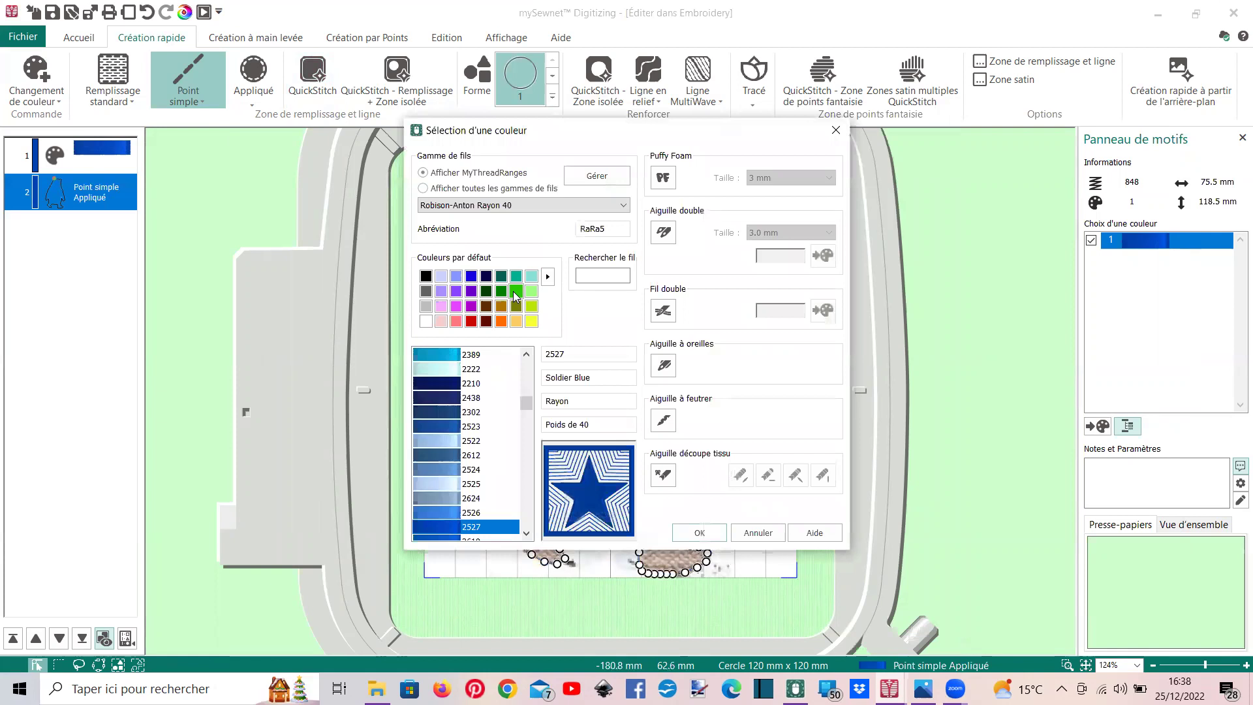
click(516, 292)
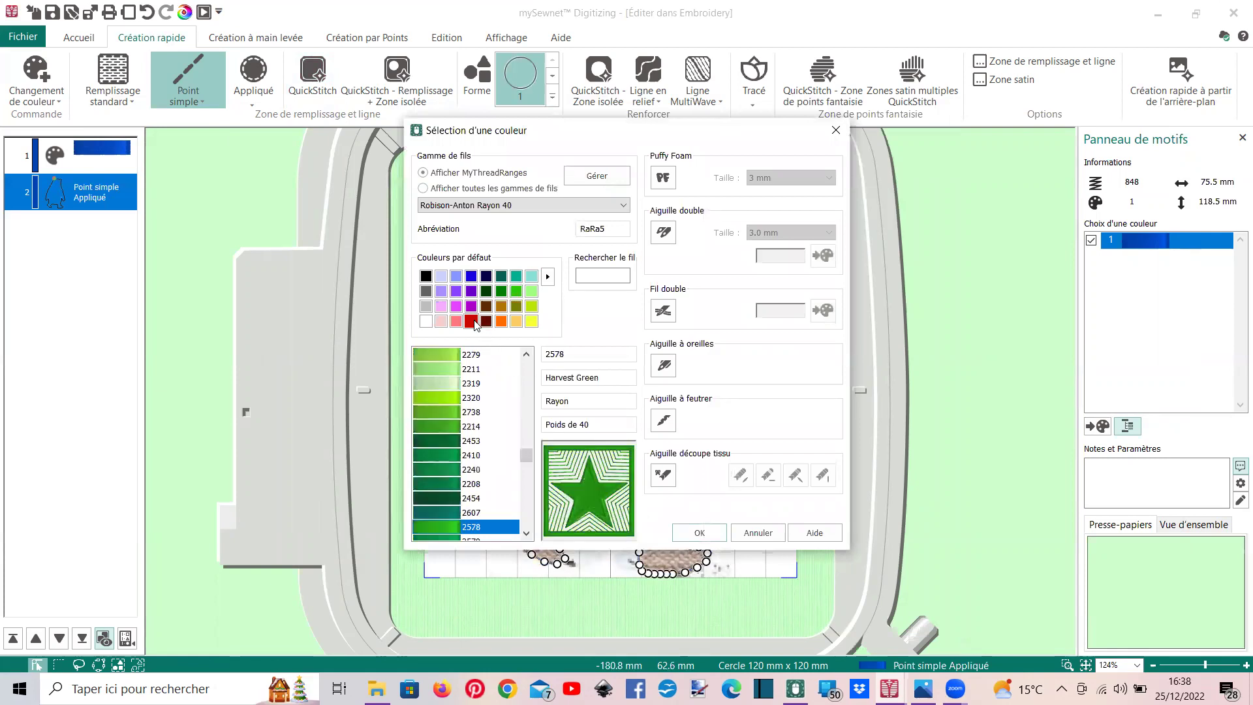
click(471, 321)
click(697, 531)
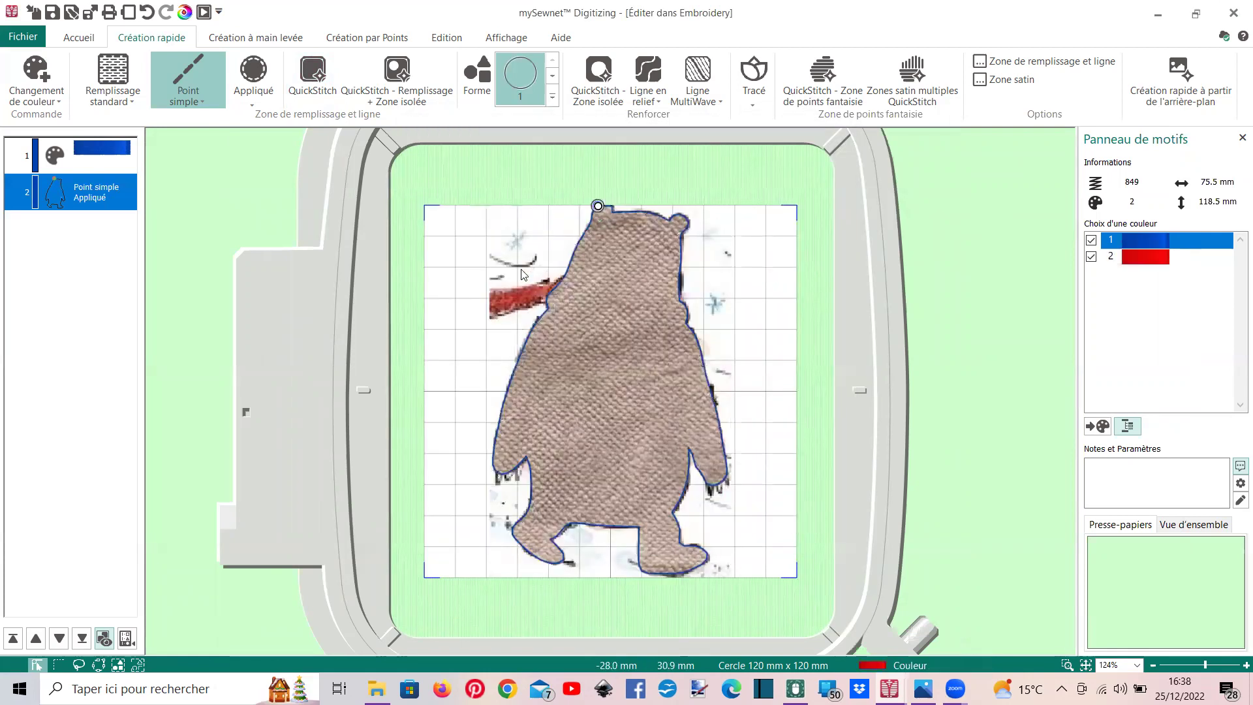
Set the display mode to Objet to reveal the scarf in the background picture
click(499, 41)
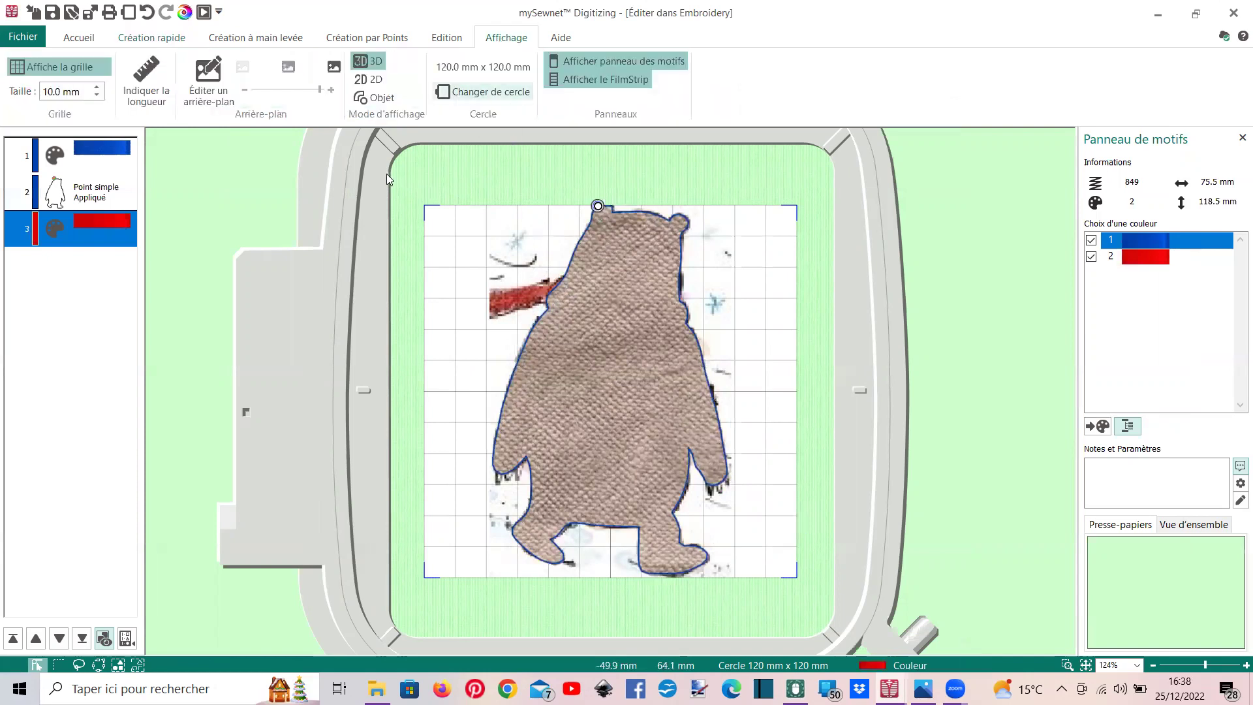
click(374, 97)
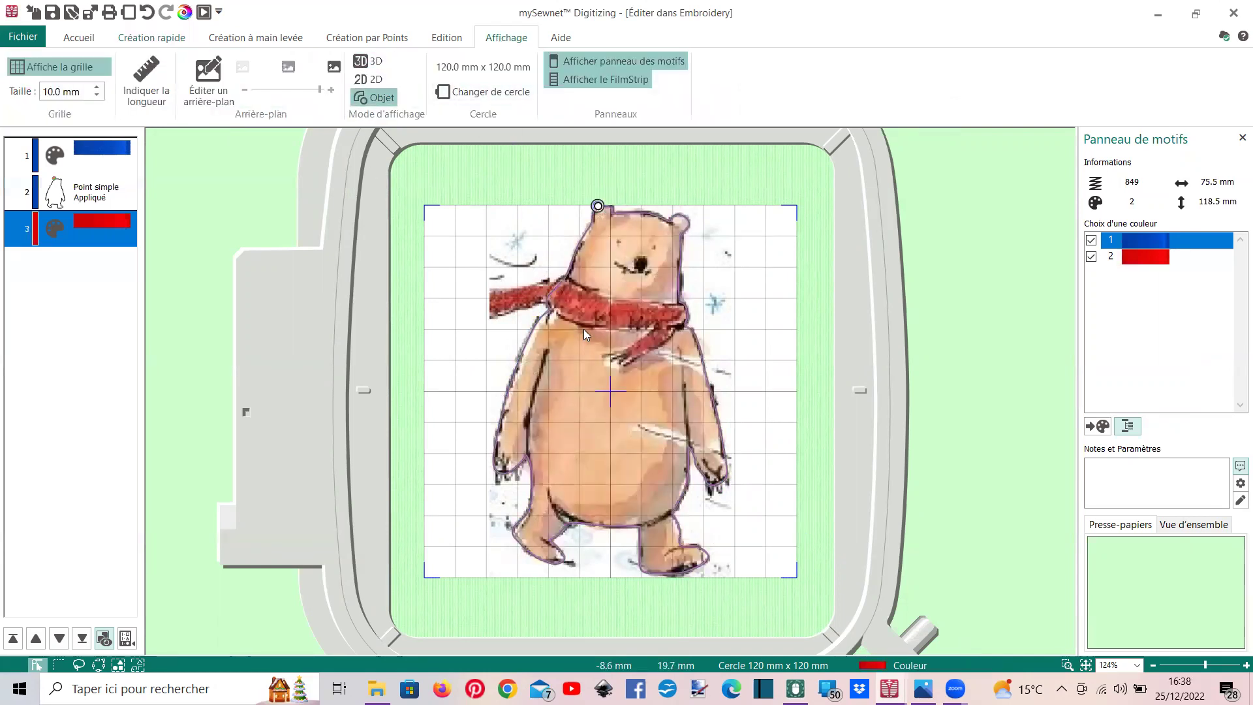
scroll(583, 329, up, 2)
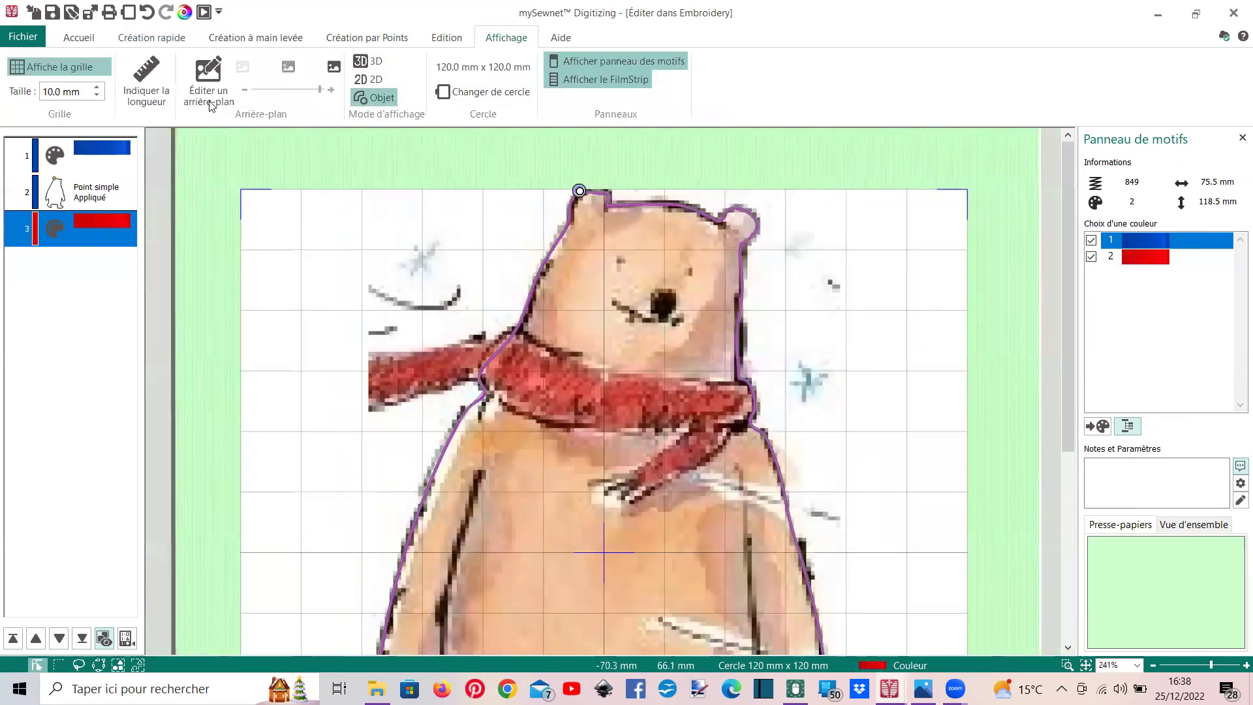
Trace the scarf's neck band and hanging end point by point as a closed Point simple outline
click(367, 37)
click(425, 78)
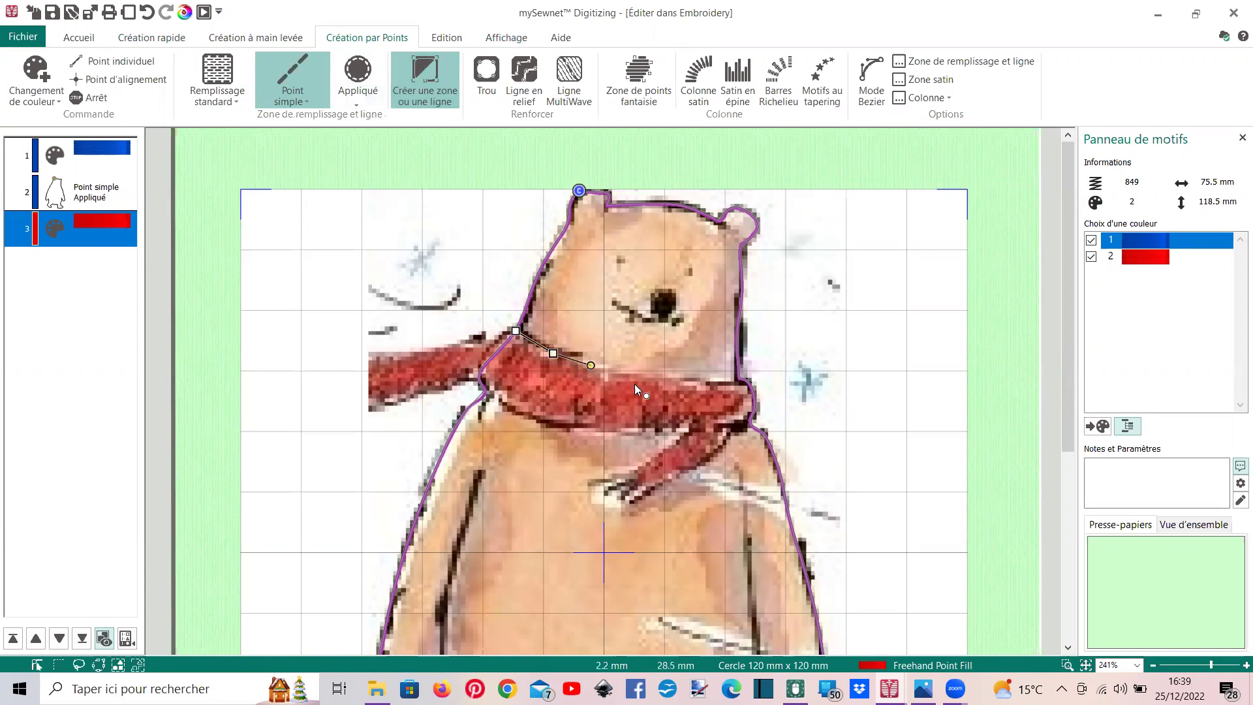
click(661, 378)
click(699, 382)
click(748, 383)
click(748, 431)
click(679, 474)
click(624, 505)
click(590, 488)
click(639, 463)
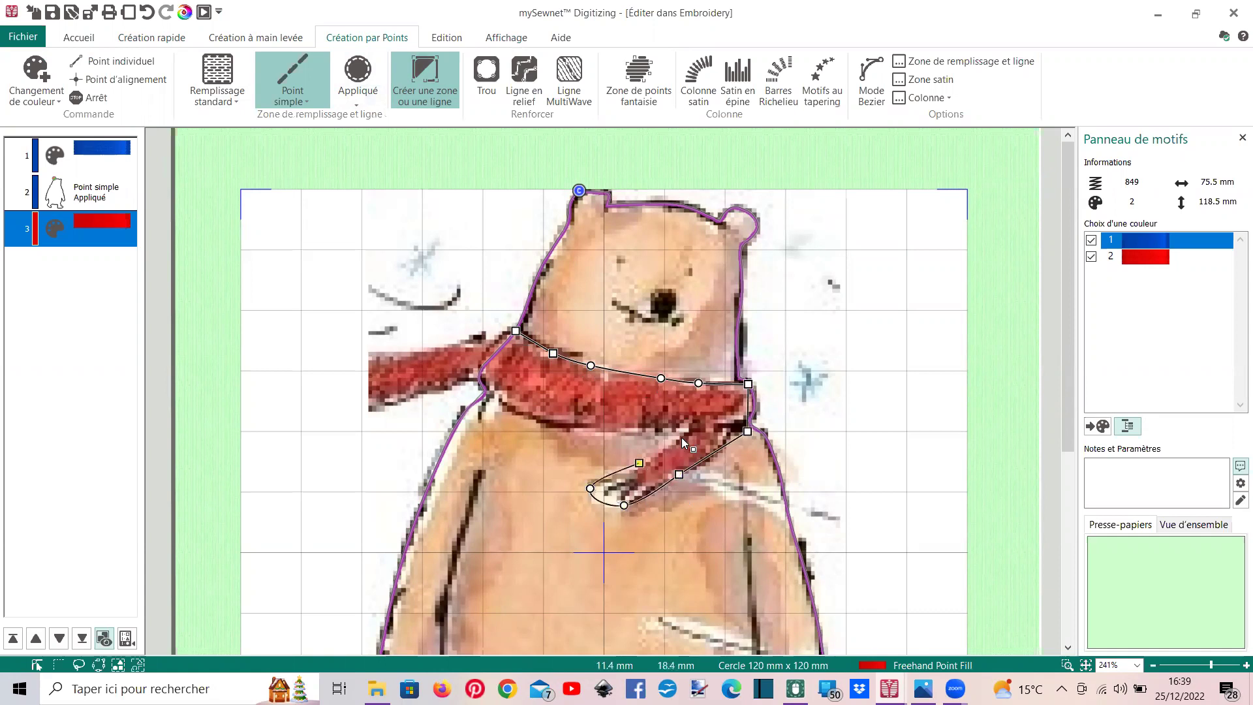
click(689, 434)
click(618, 431)
click(560, 424)
click(514, 412)
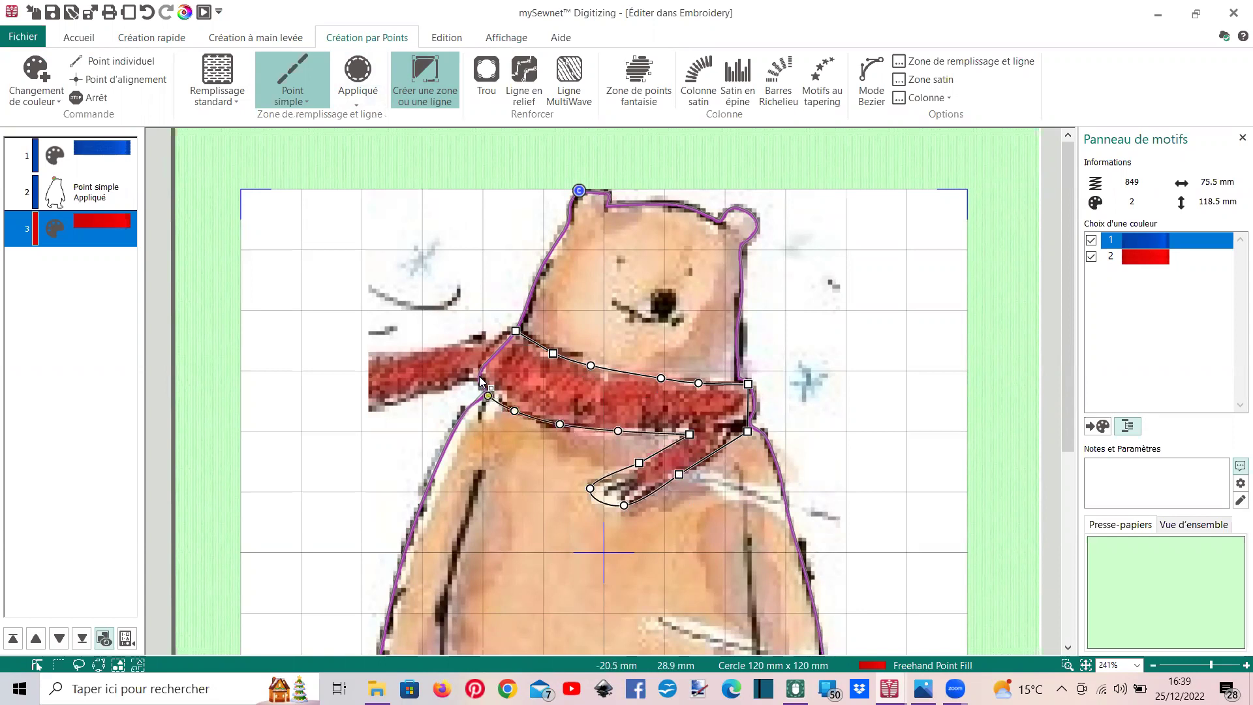
drag(497, 356, 516, 332)
key(Return)
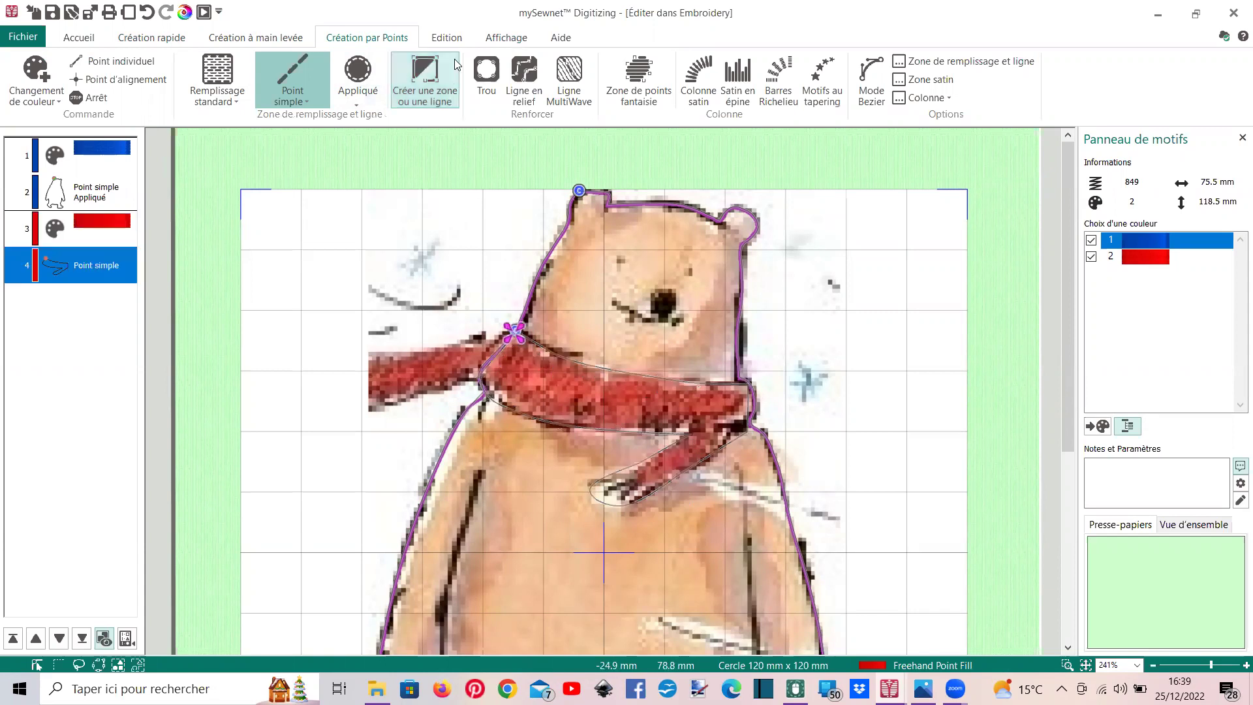
Return the display mode to 3D and check the scarf outline over the appliqué fabric
click(494, 40)
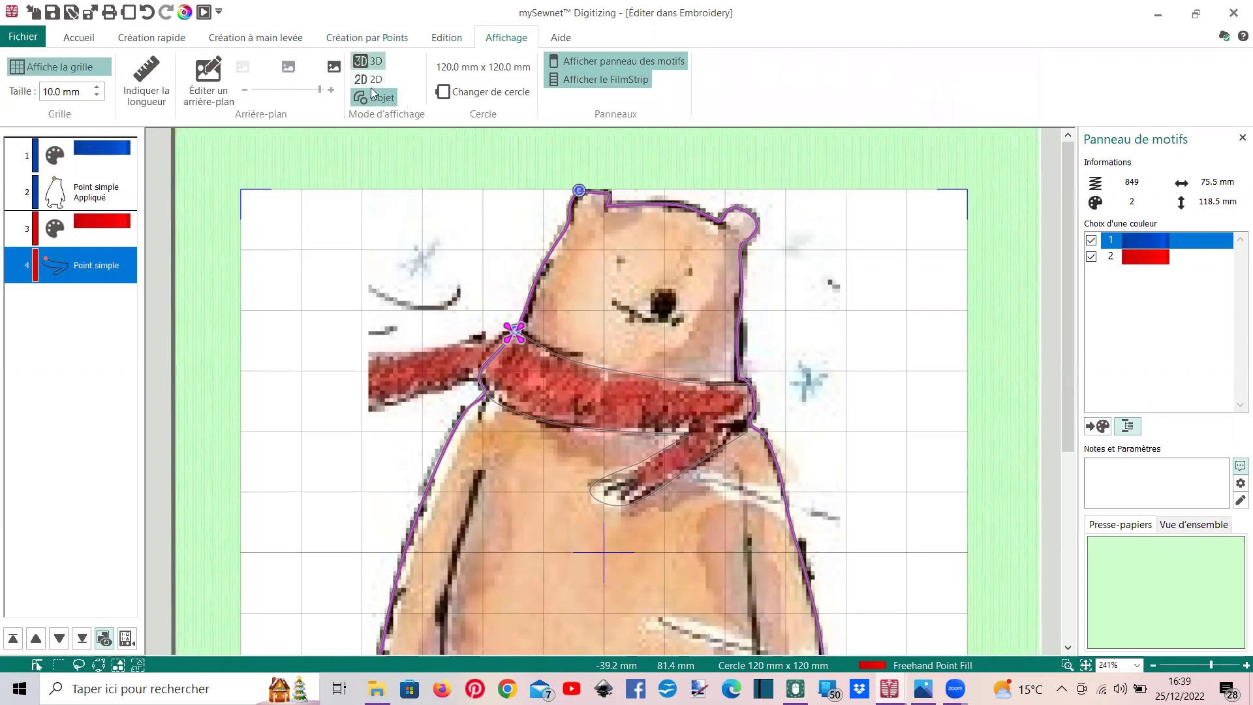
click(368, 61)
scroll(688, 403, up, 2)
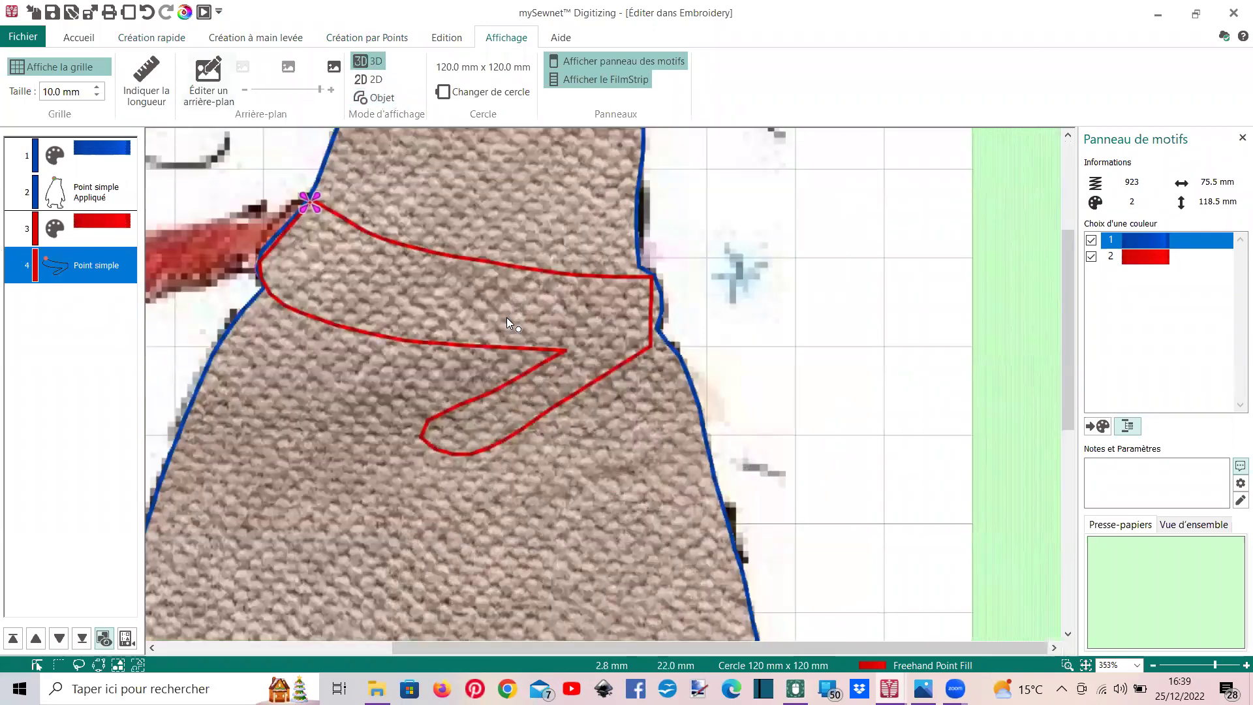
Convert the two corner points at the scarf's right end to curve points and nudge them to follow the bear's edge
click(110, 263)
key(Escape)
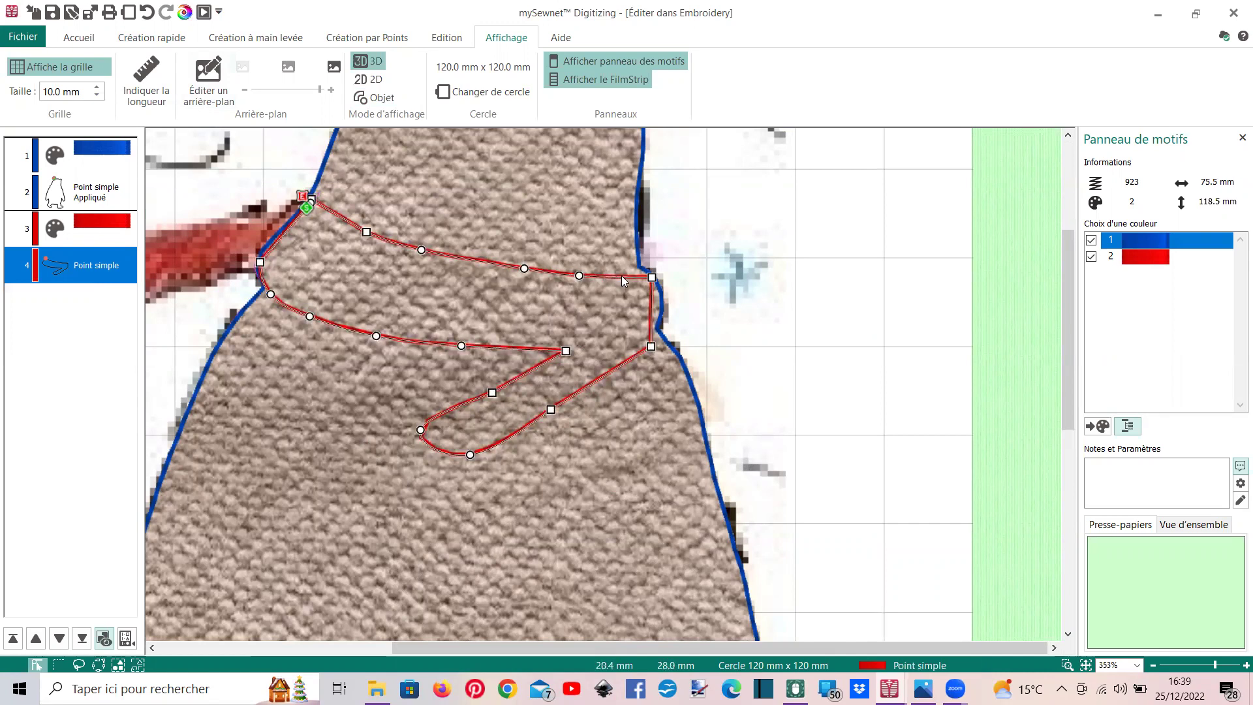
right_click(651, 273)
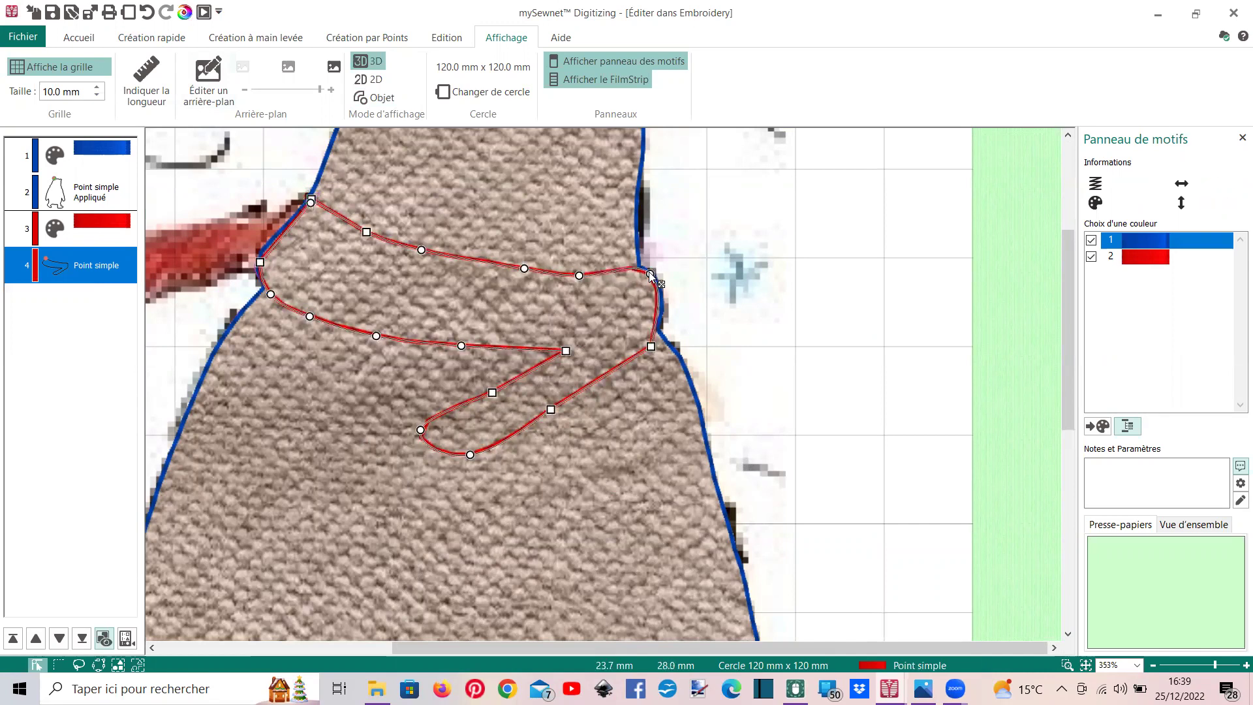
right_click(650, 347)
drag(656, 341, 649, 340)
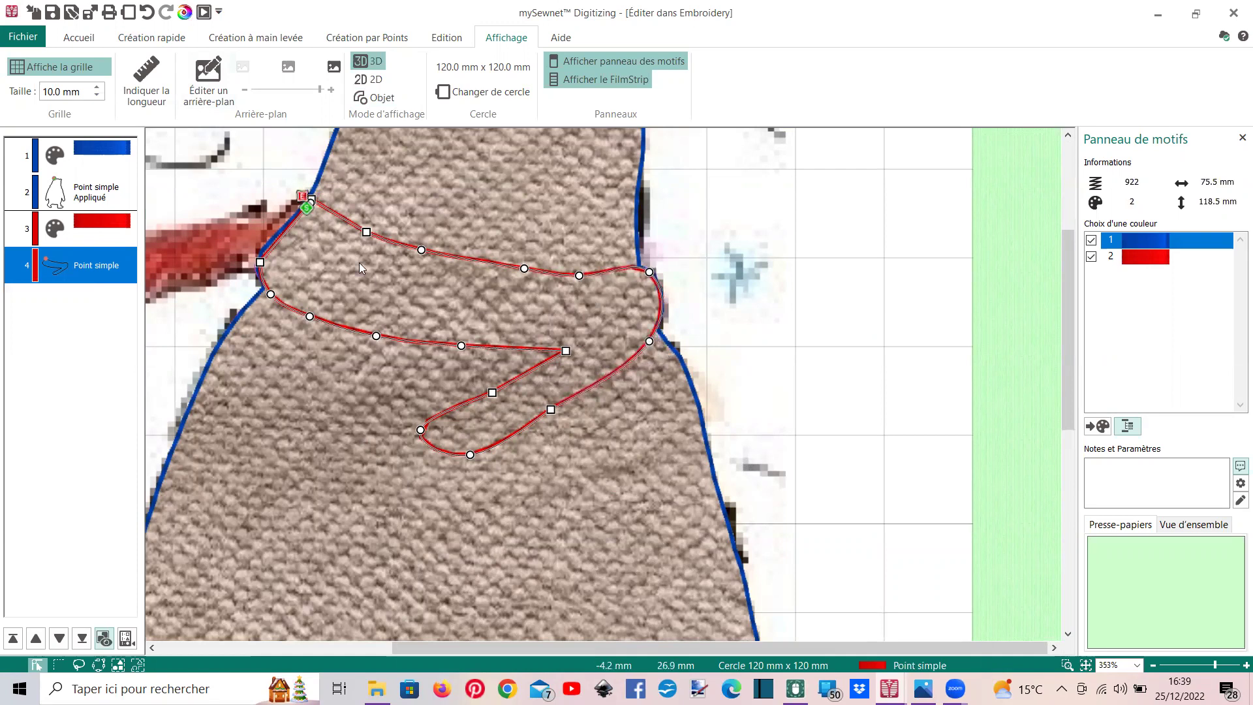
Convert the corner point at the scarf's left end to a curve point and fill the scarf with Remplissage standard, pattern 183
right_click(262, 261)
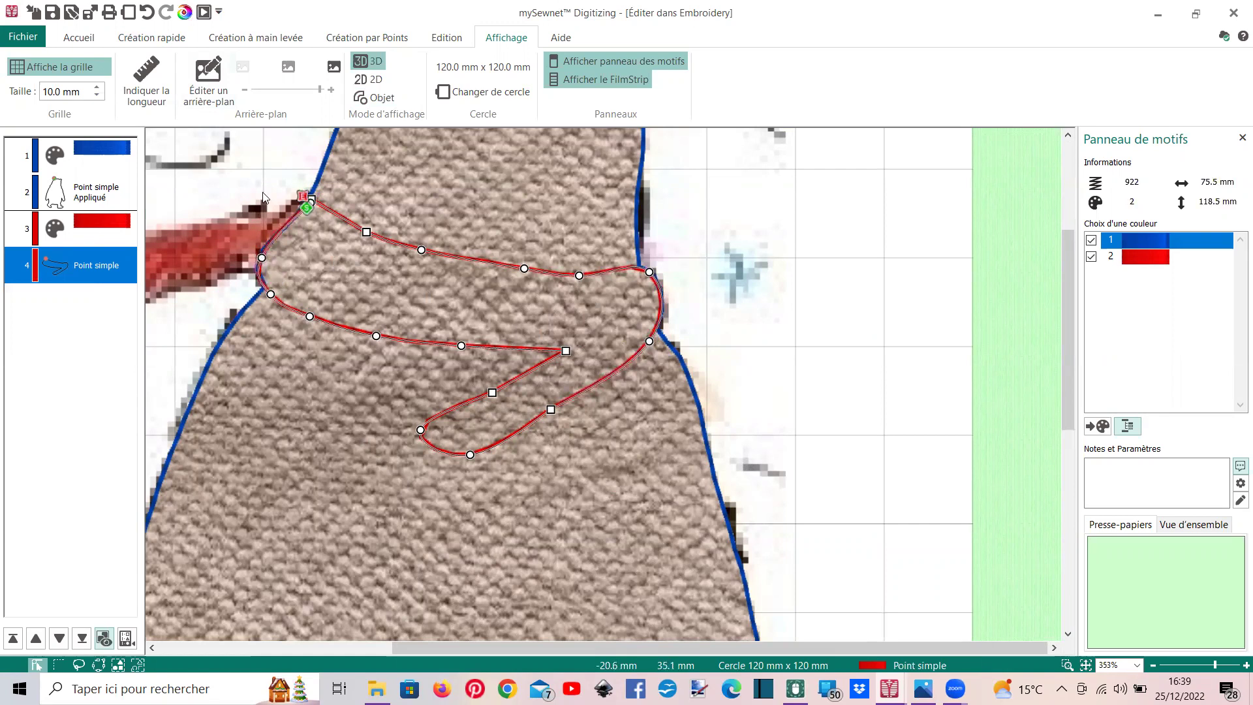
right_click(97, 268)
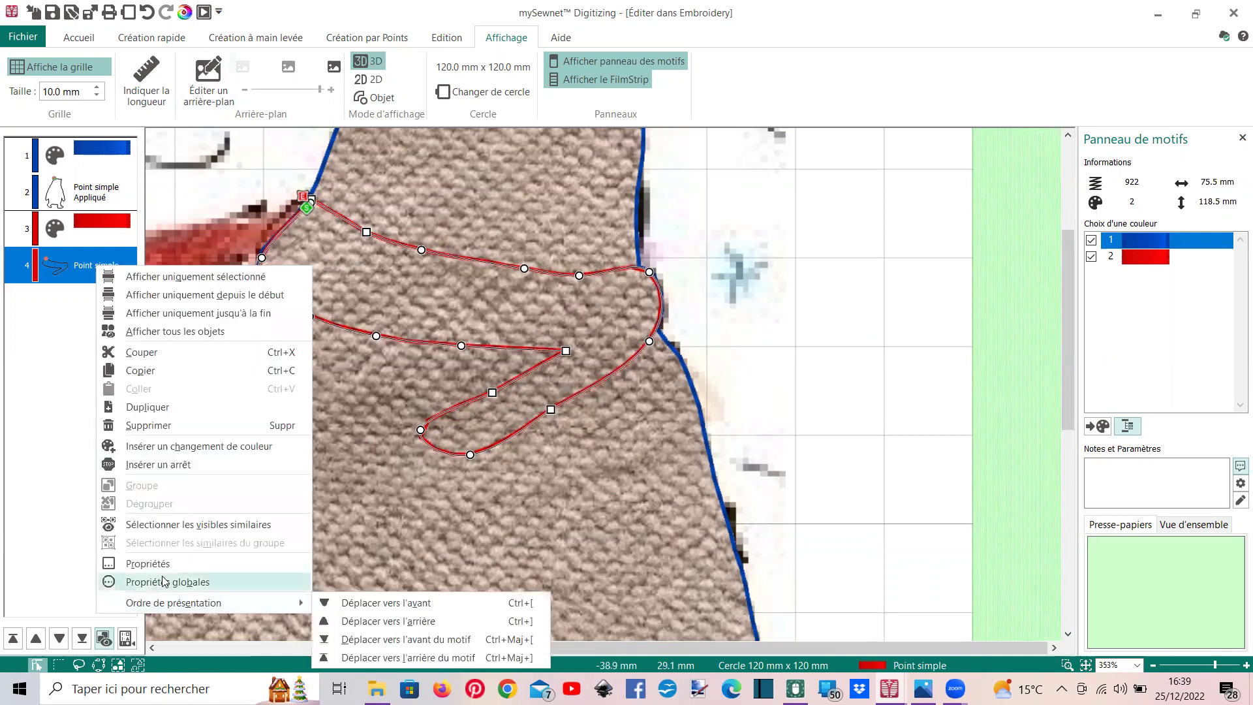
click(147, 563)
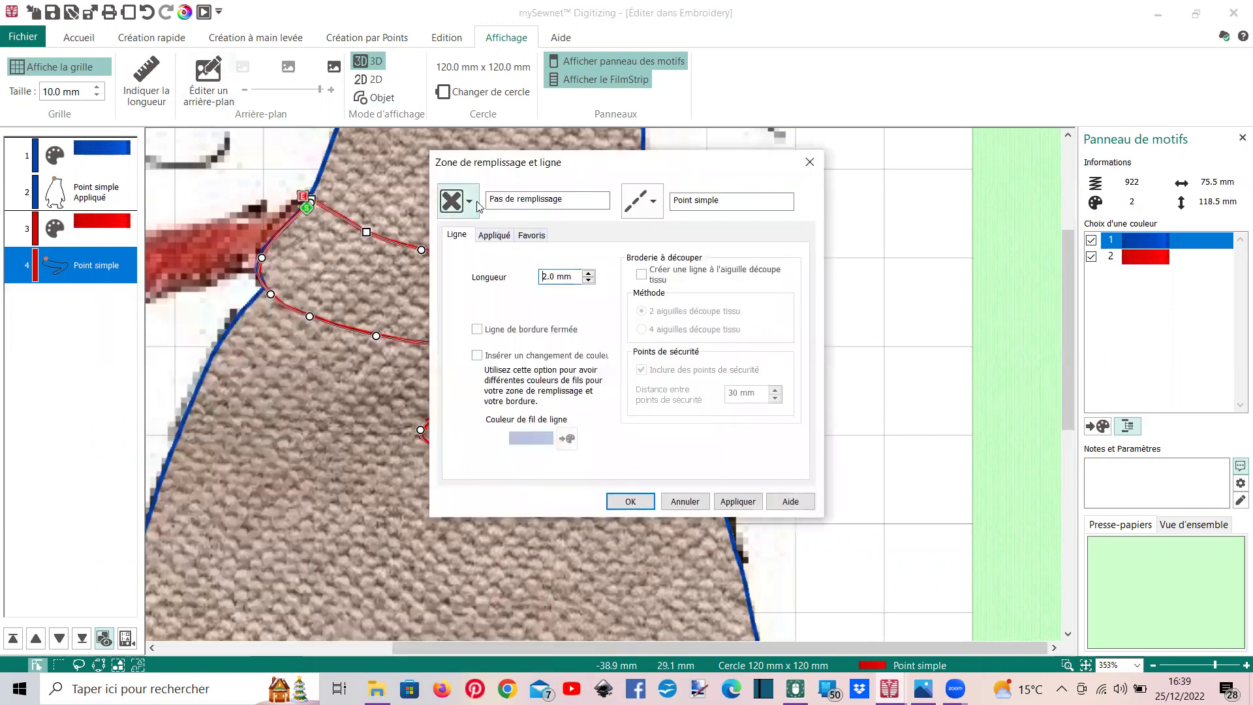
click(477, 207)
click(483, 249)
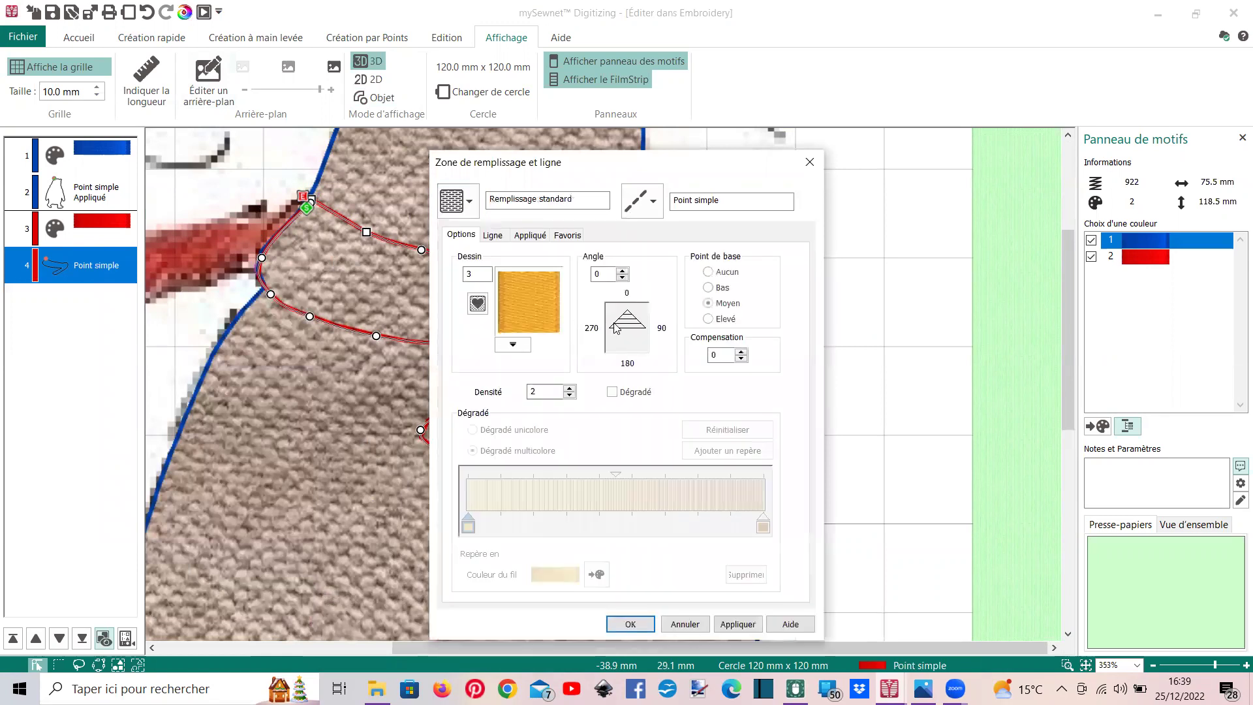
click(514, 346)
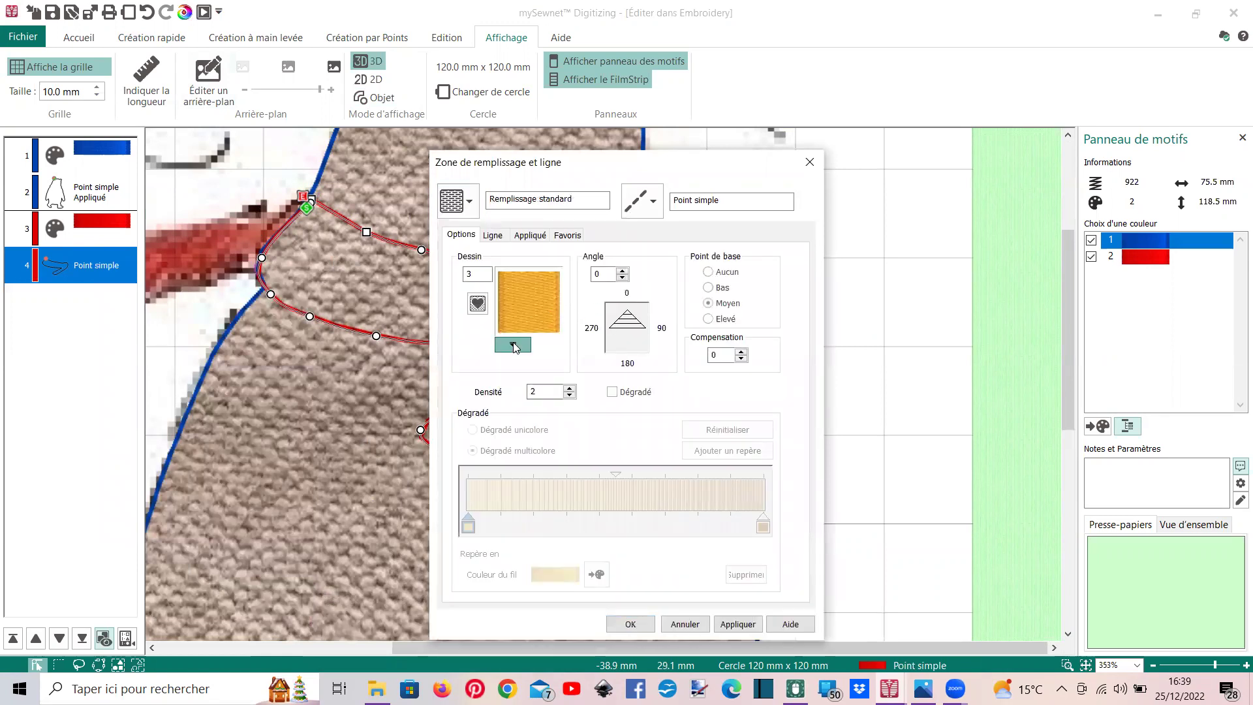
scroll(685, 172, up, 5)
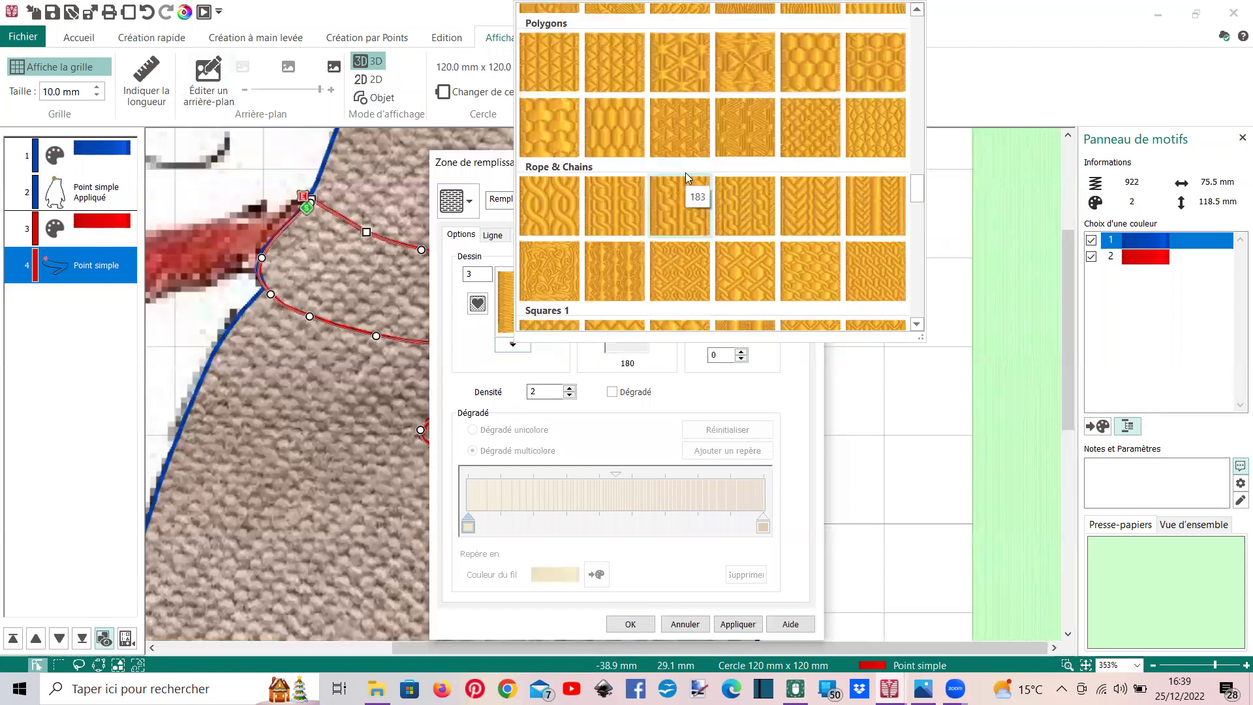
click(684, 202)
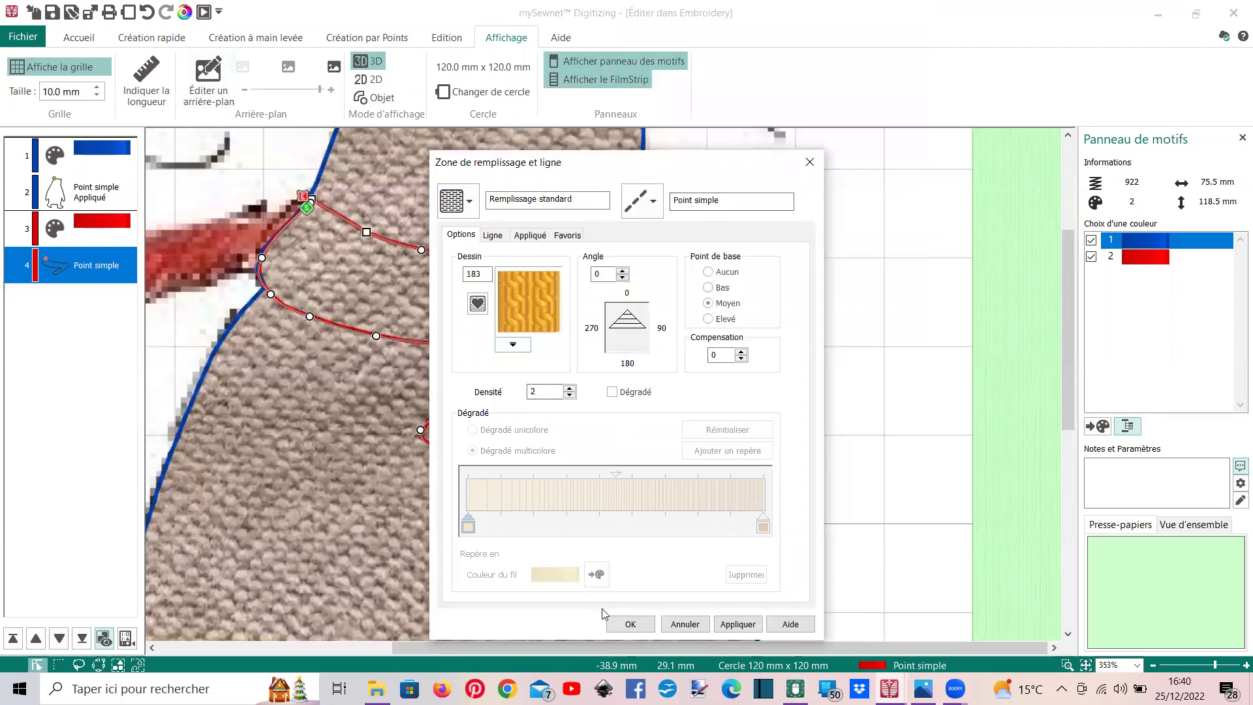
click(621, 629)
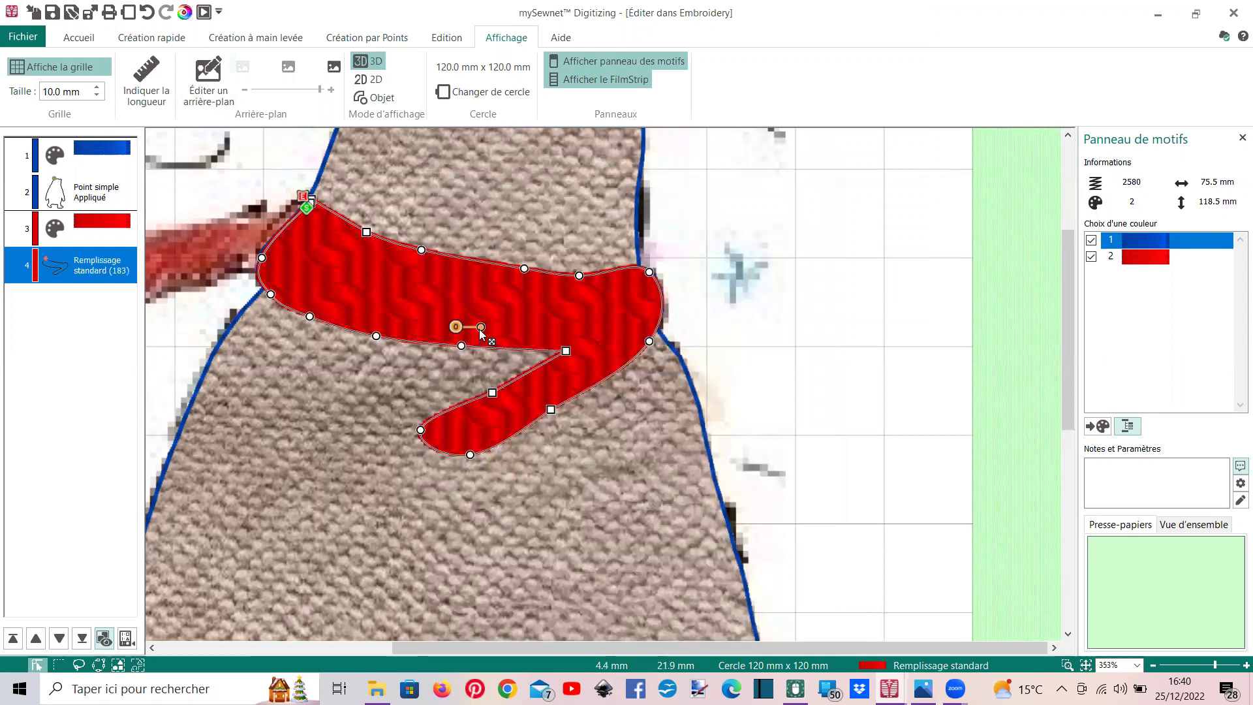
Tilt the scarf fill's stitch angle slightly upward to the right and move the pattern origin up into the middle of the neck band
drag(480, 328, 532, 314)
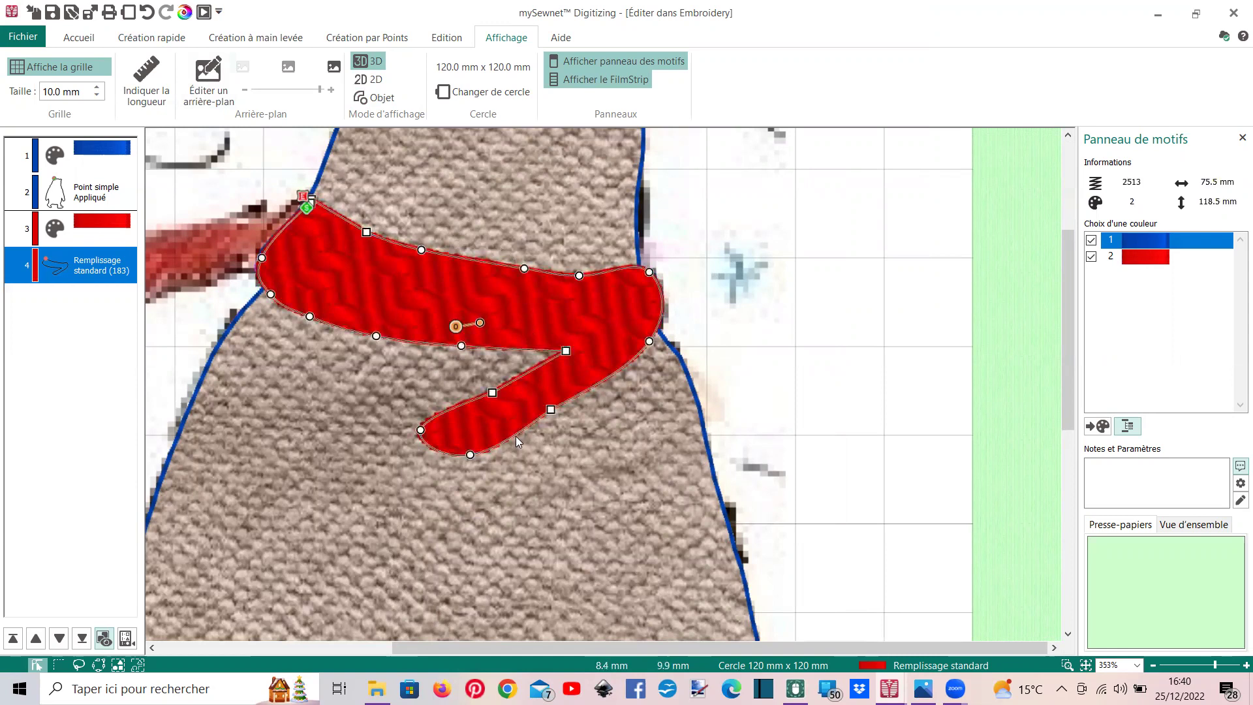
drag(457, 330, 461, 294)
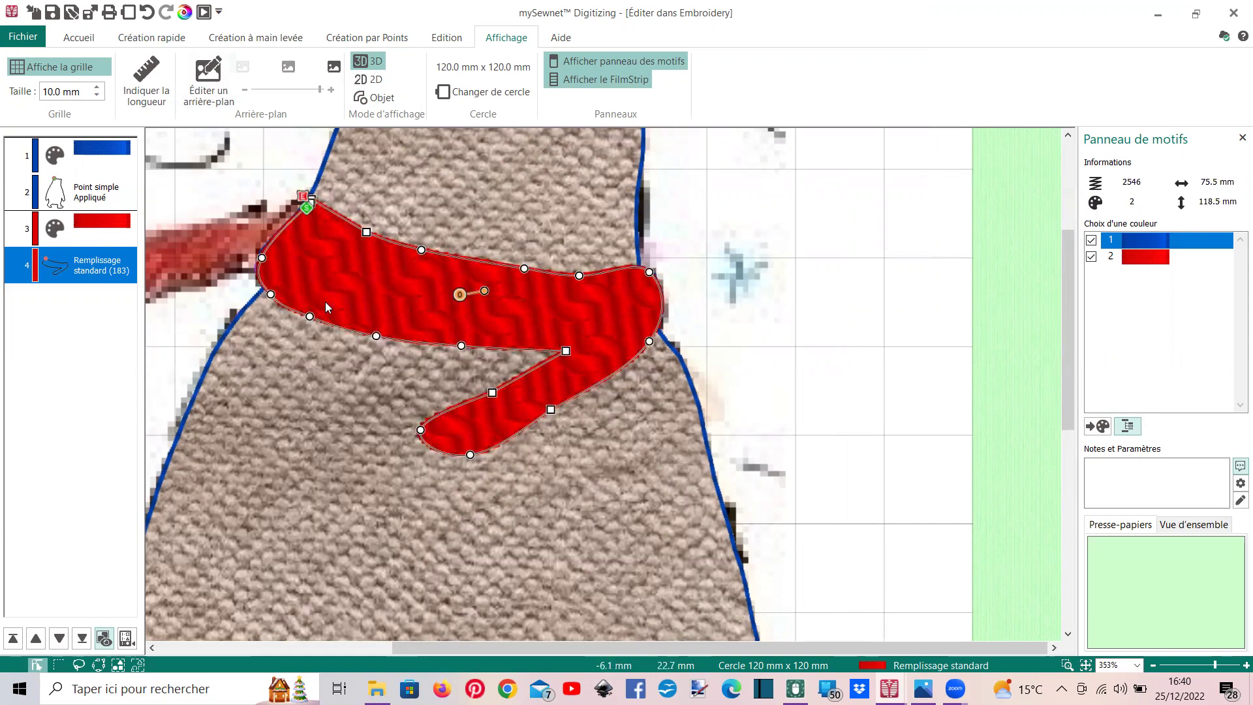
scroll(446, 459, down, 1)
scroll(443, 458, down, 2)
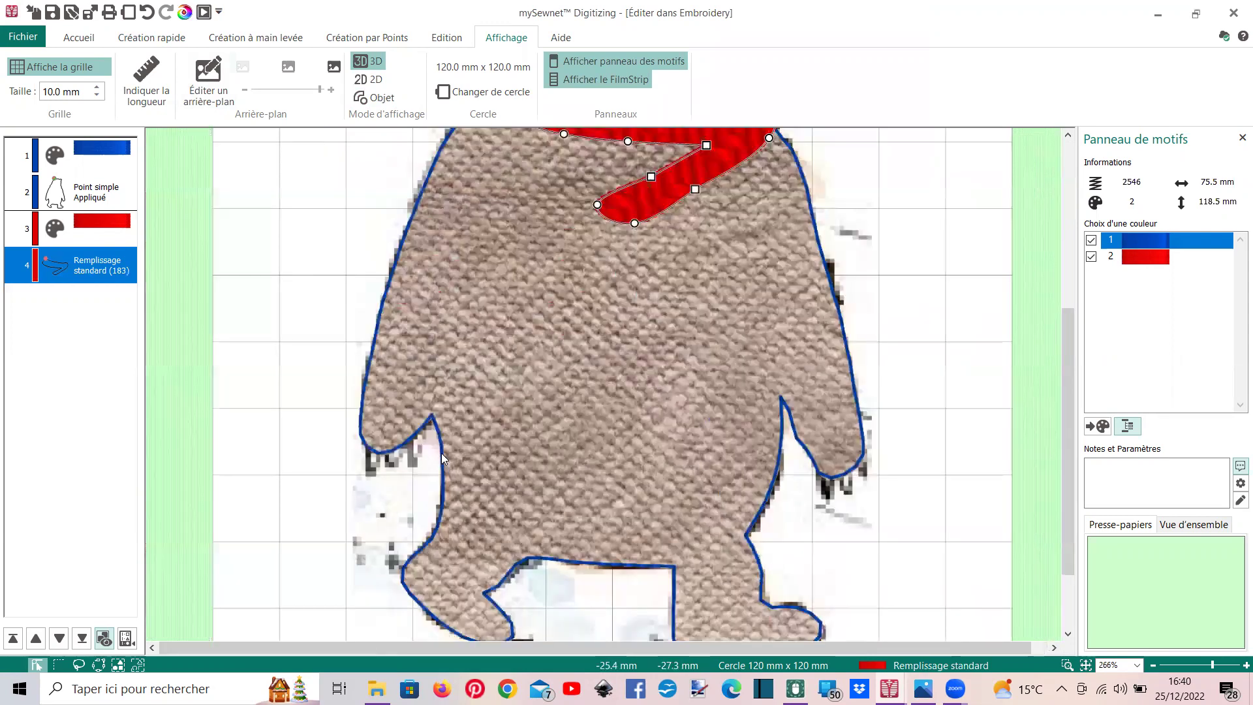
scroll(442, 458, down, 1)
scroll(441, 457, down, 1)
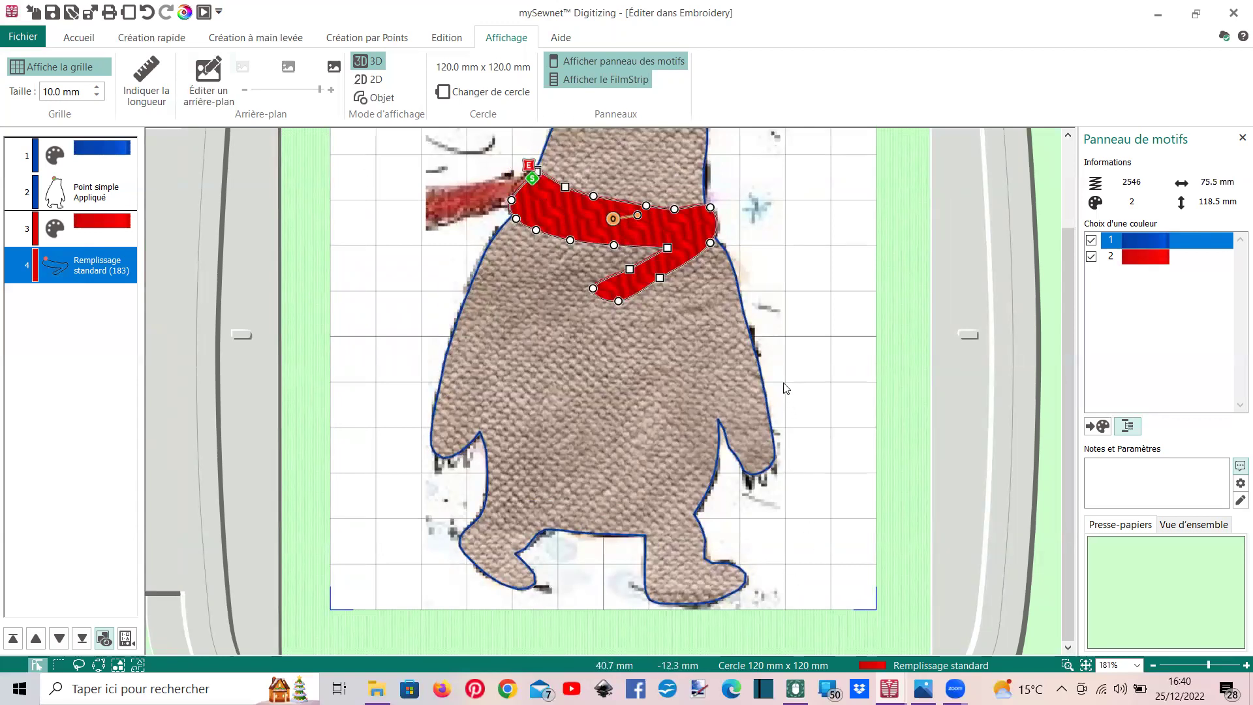
scroll(666, 177, up, 2)
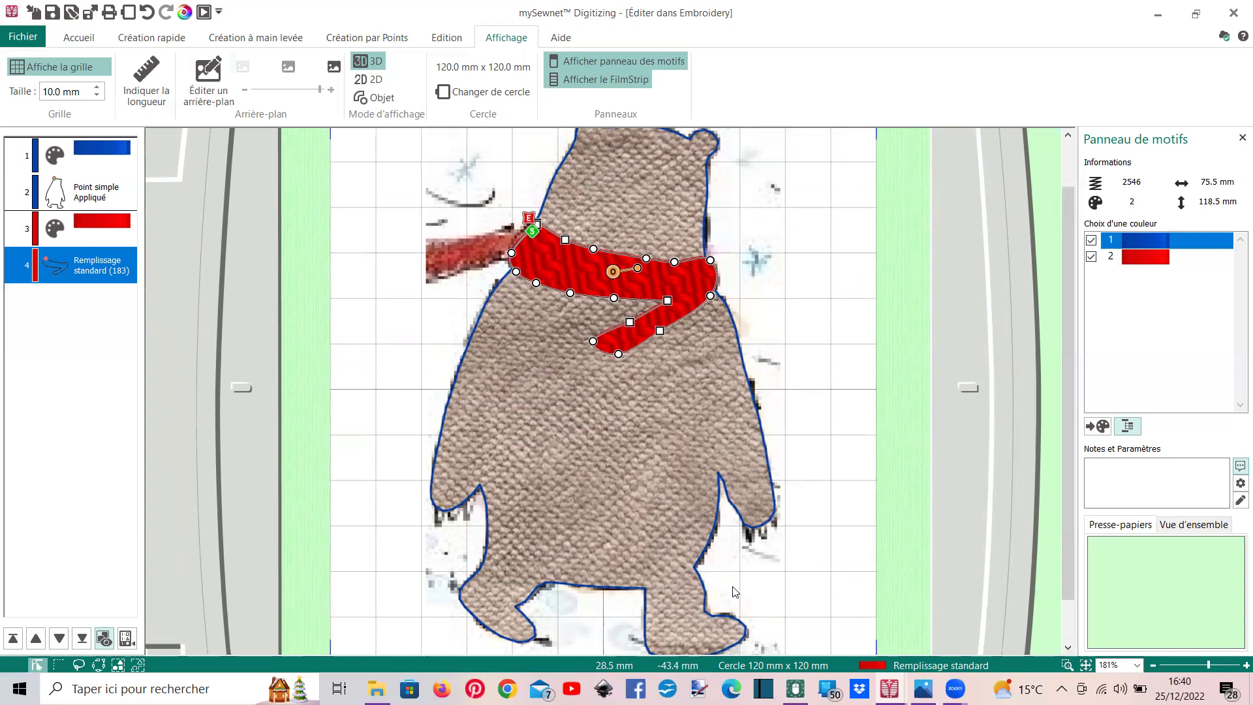
Insert a colour change to dark navy blue after the scarf
right_click(92, 273)
click(150, 450)
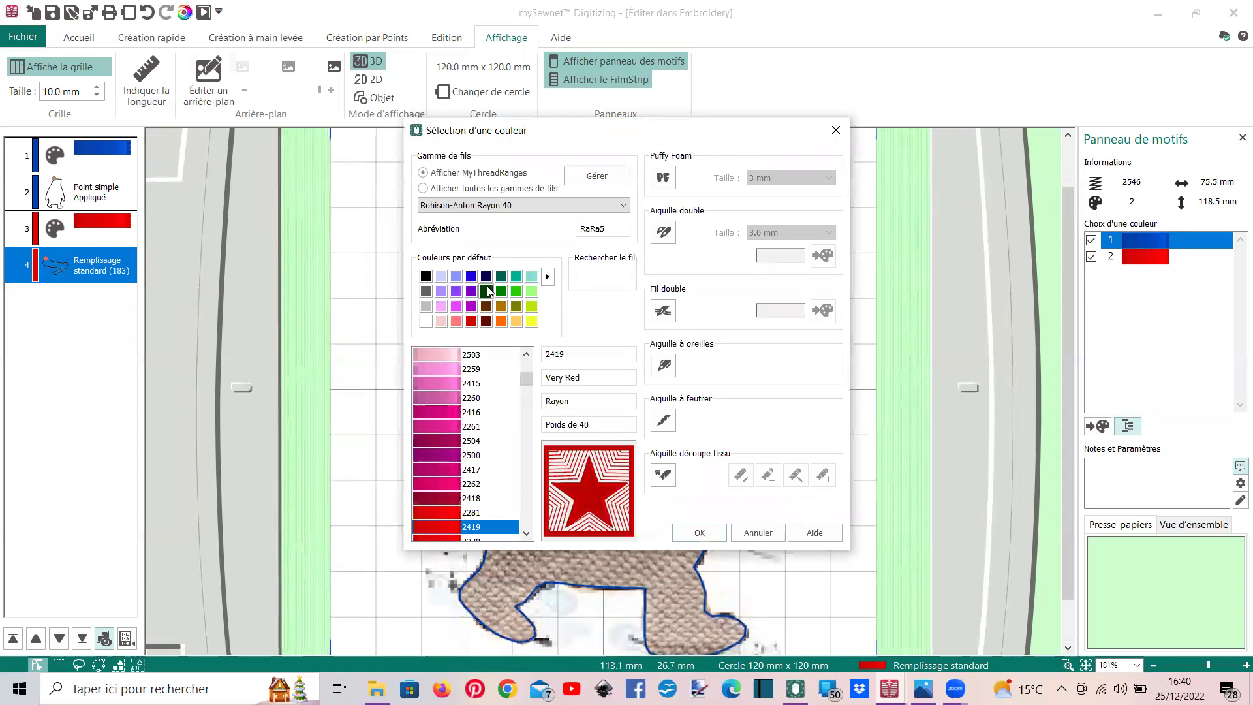
double_click(486, 276)
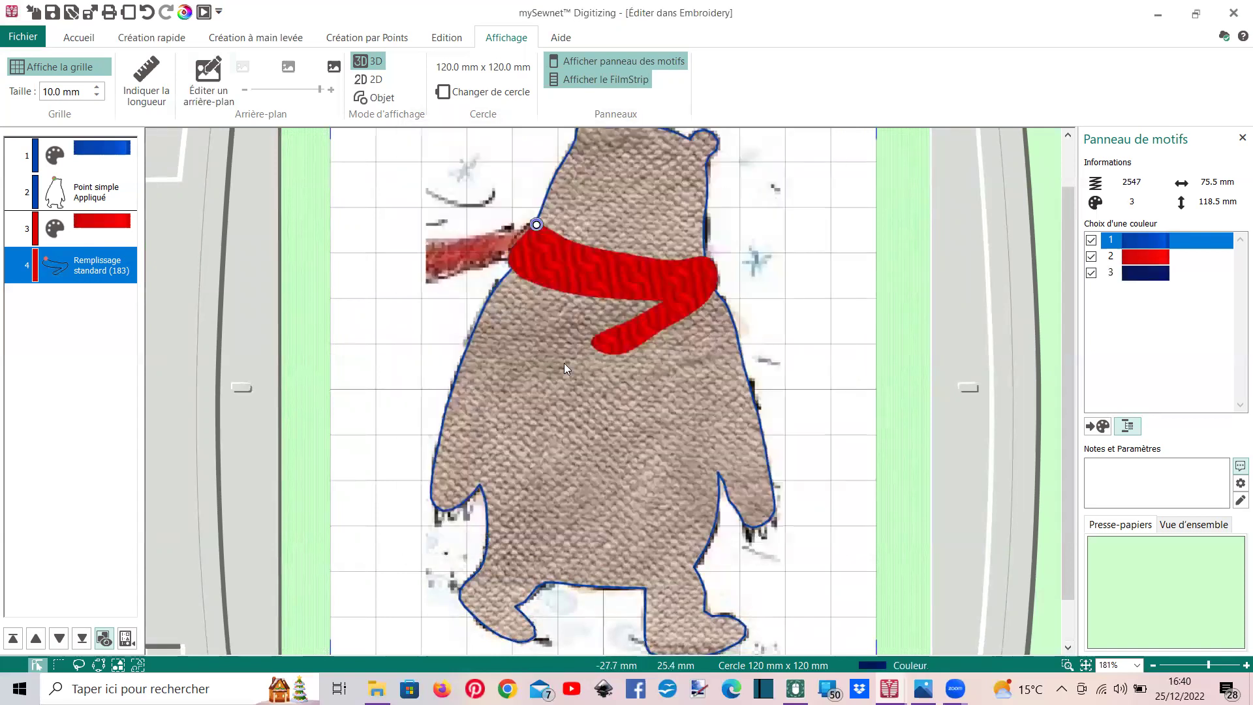
Add a circle in Remplissage standard without an outline, and shrink and place it on the left side of the bear's face
scroll(516, 306, up, 2)
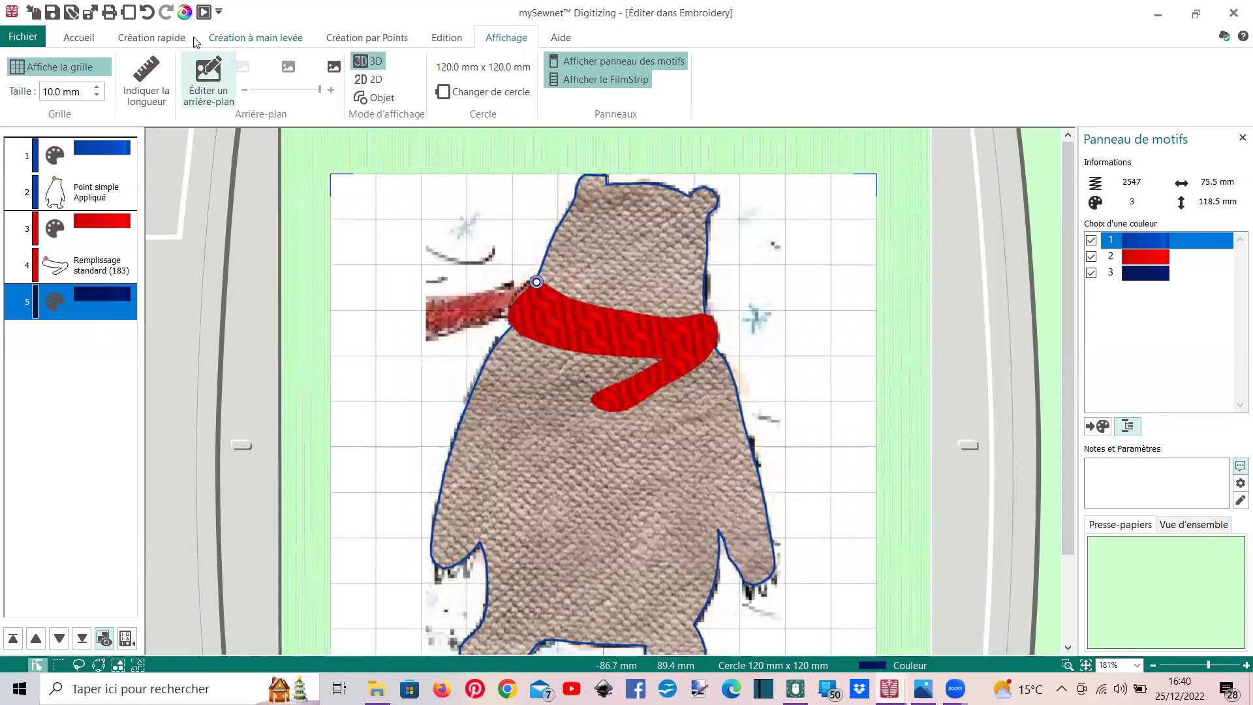
click(152, 43)
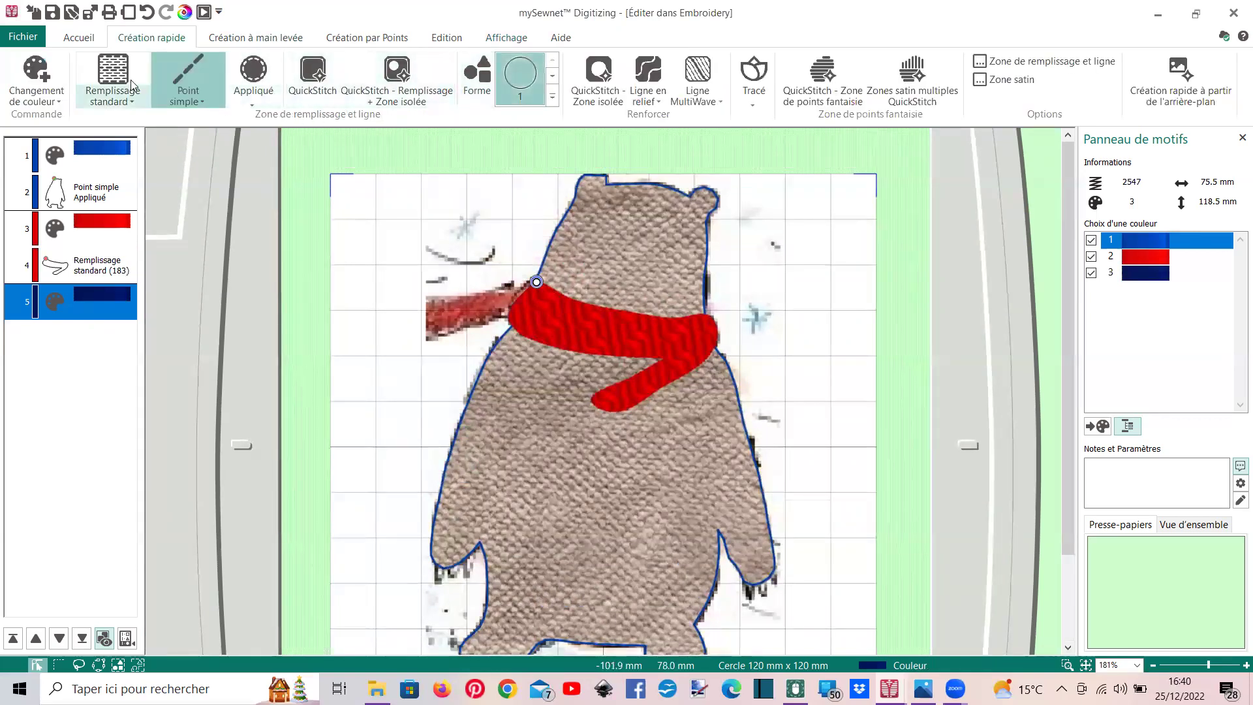
click(112, 79)
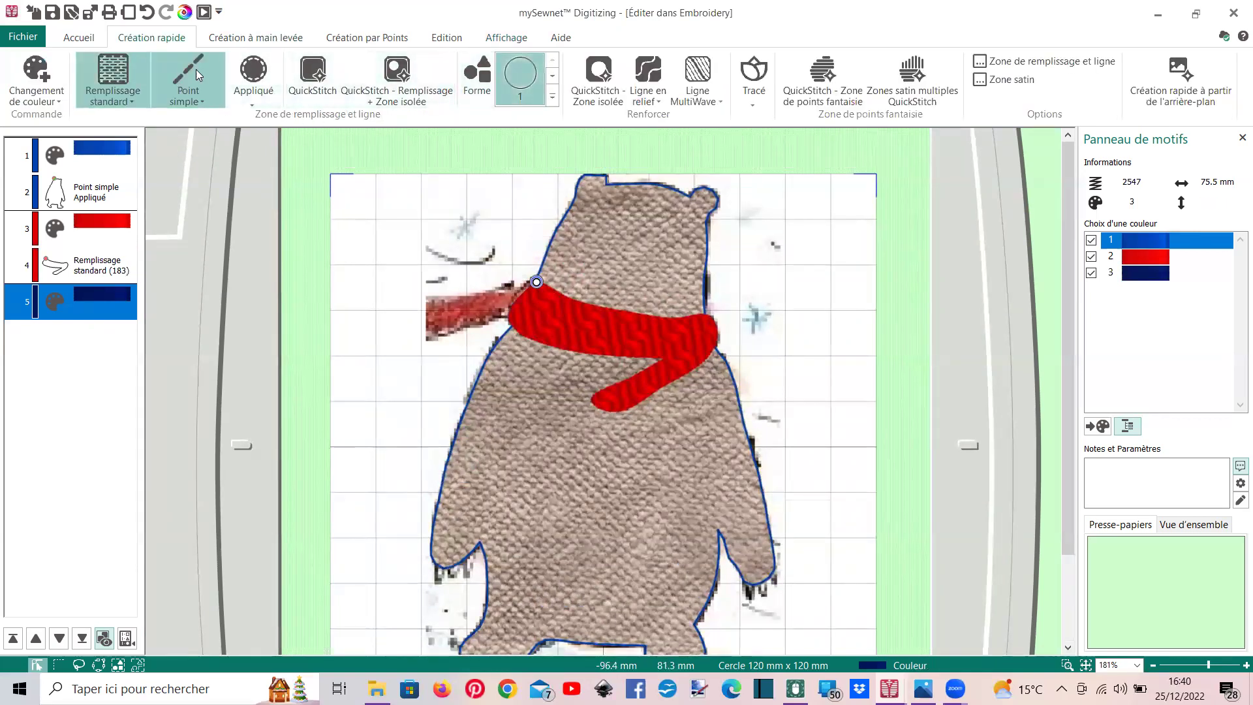
click(516, 78)
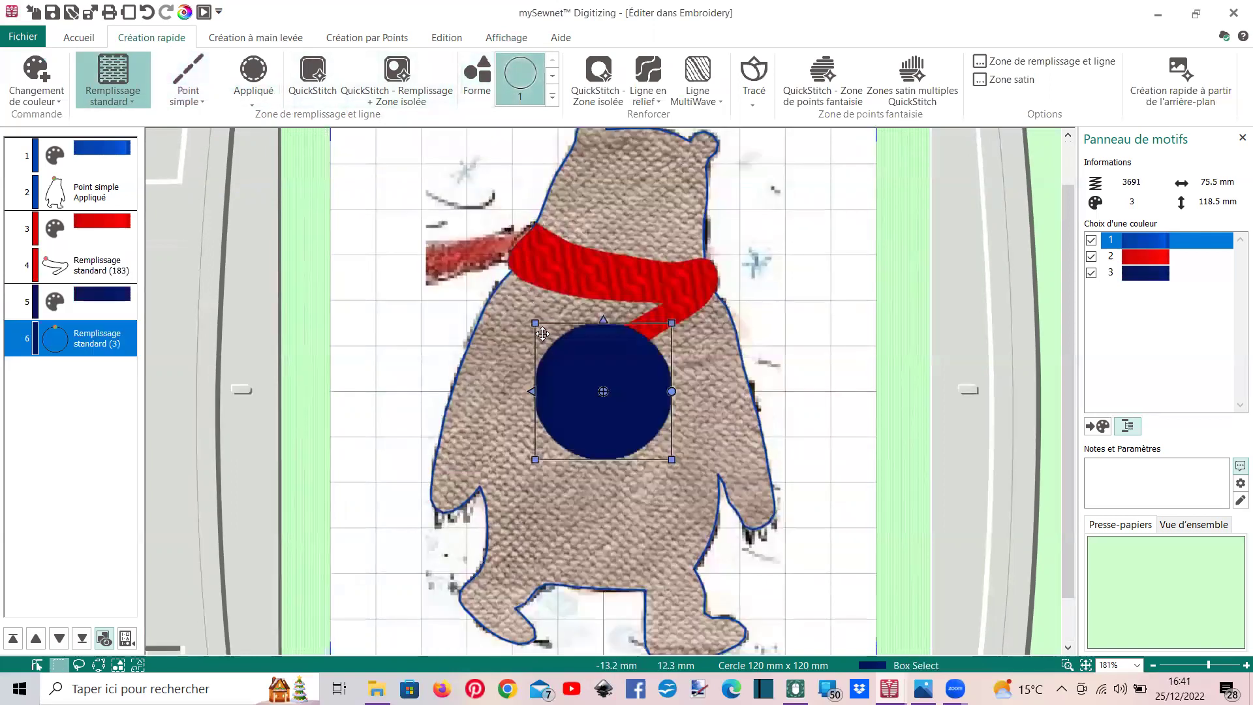
drag(535, 323, 595, 173)
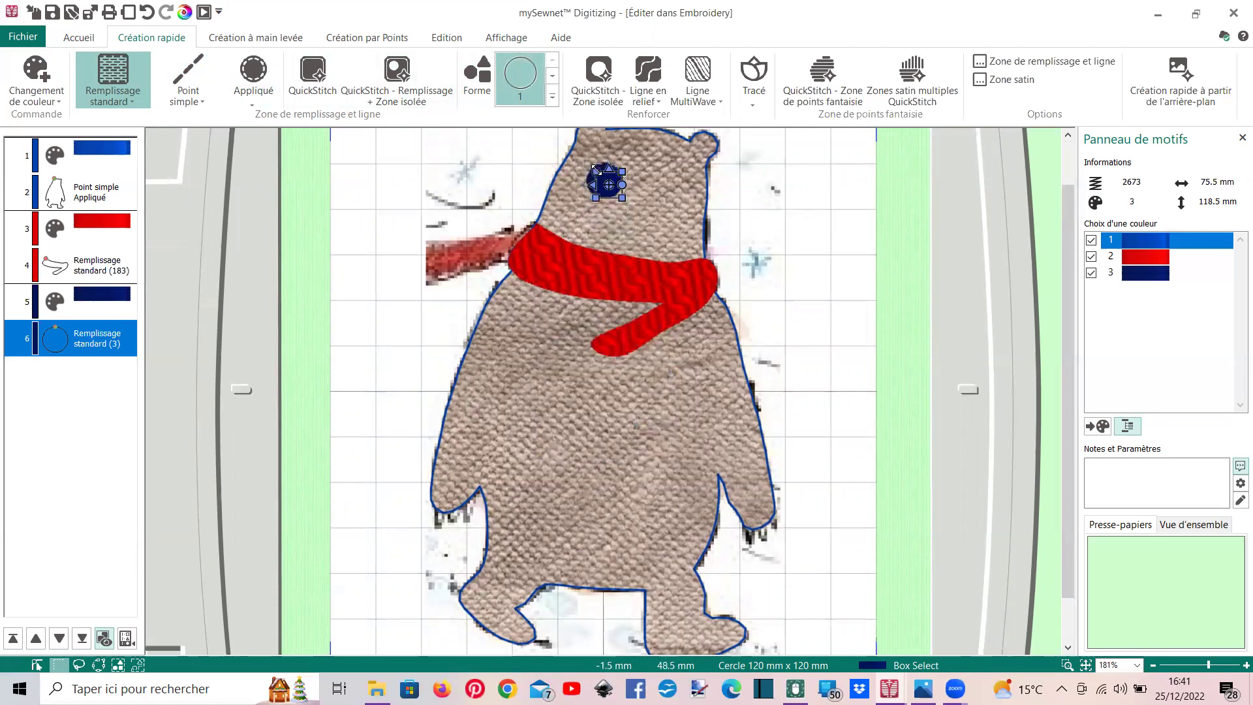
Fit the circle over the bear's left eye against the background picture in Objet mode, making it slightly smaller, and return to 3D
click(507, 38)
click(371, 97)
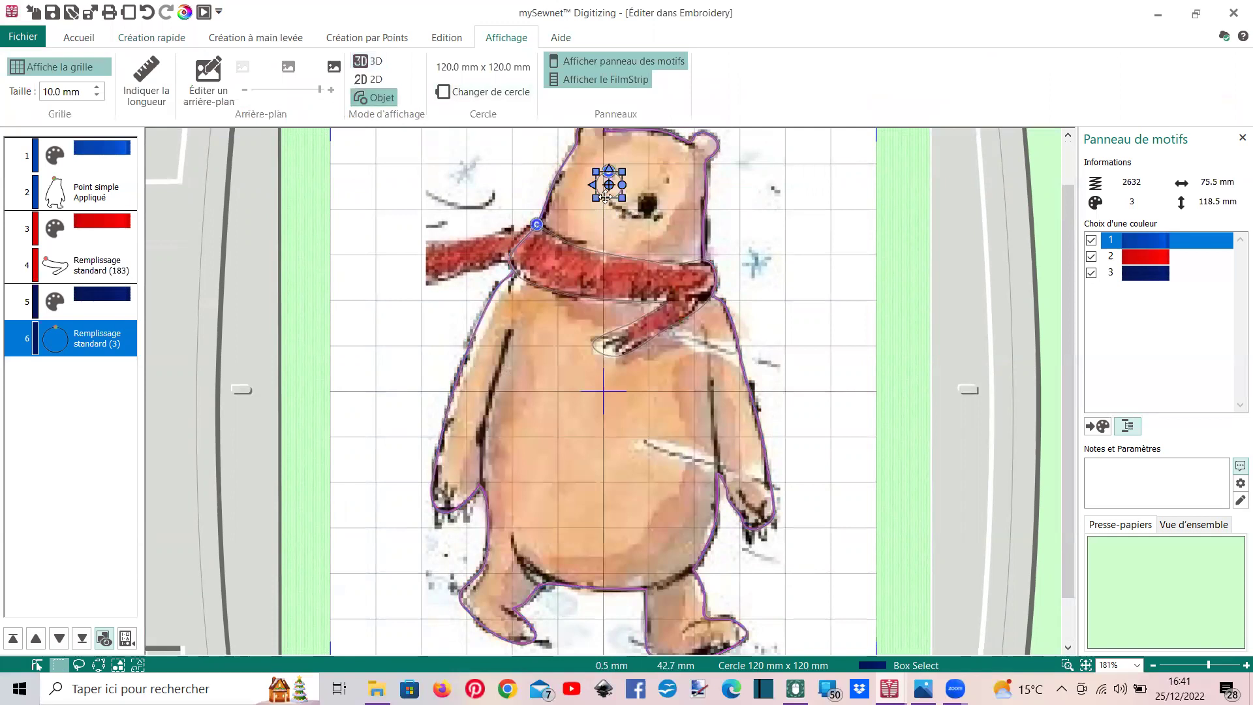
drag(606, 196, 599, 163)
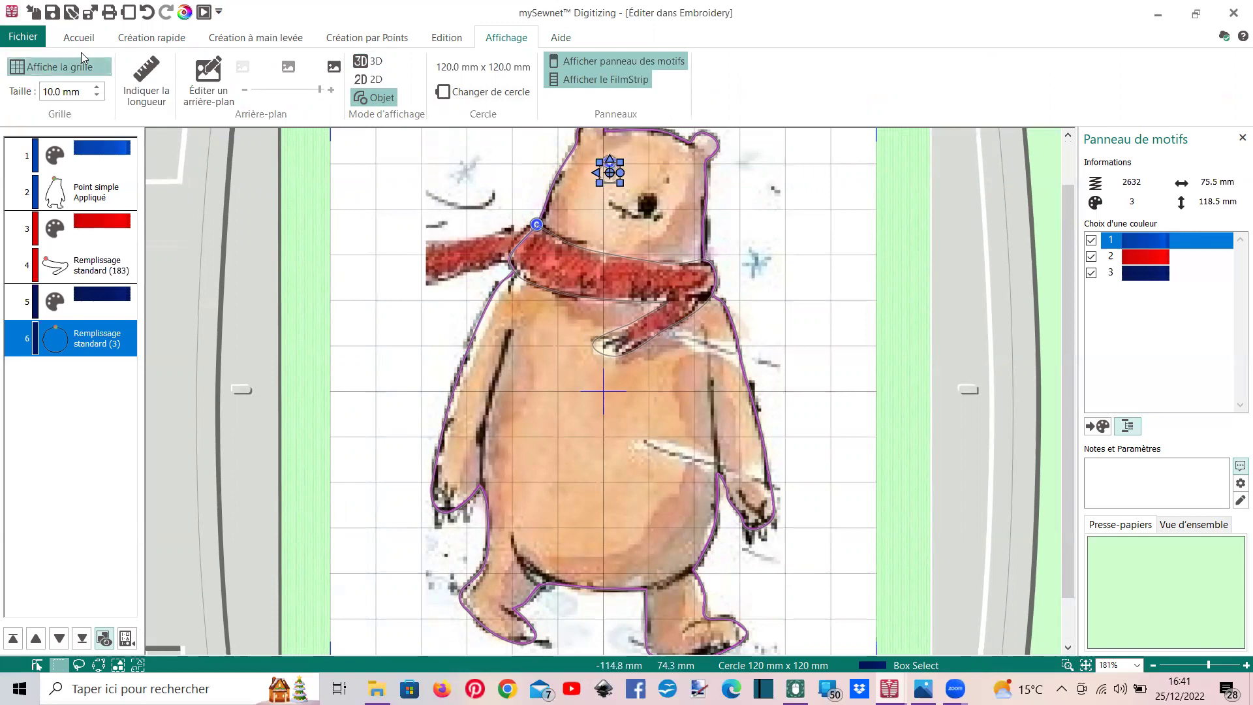
click(377, 66)
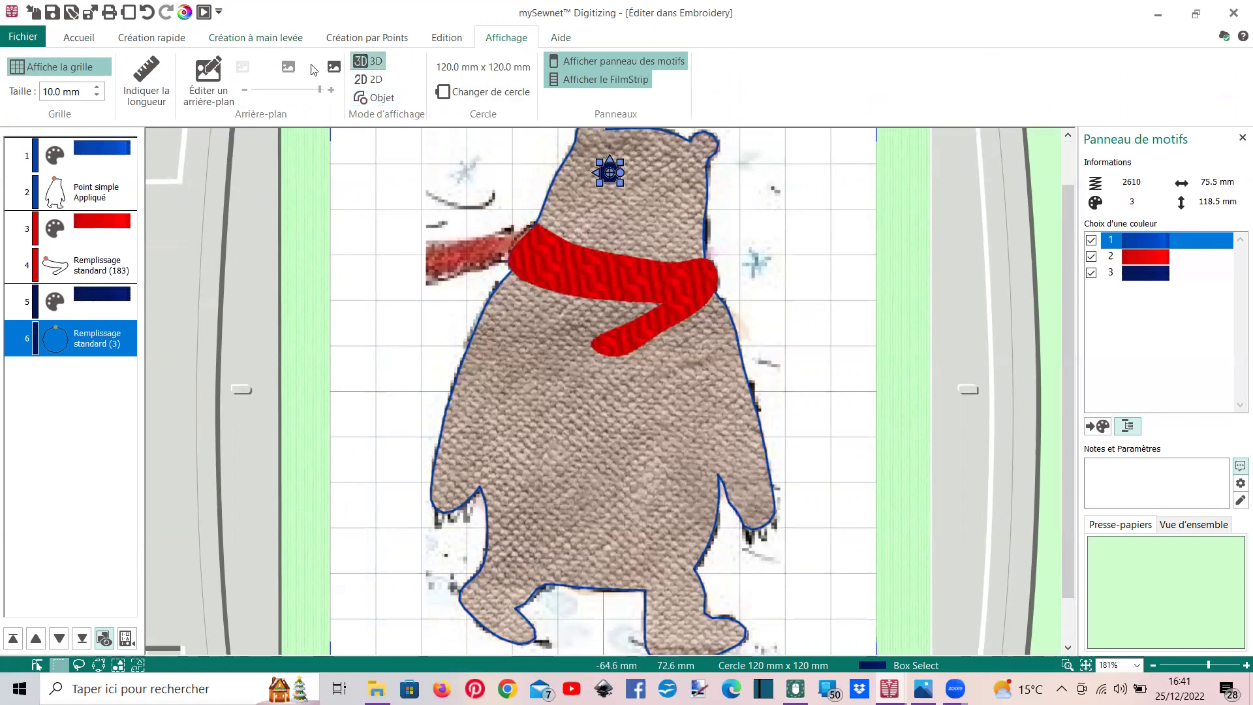
Duplicate the eye circle and, in Objet display mode, move the copy over the bear's right eye
click(70, 43)
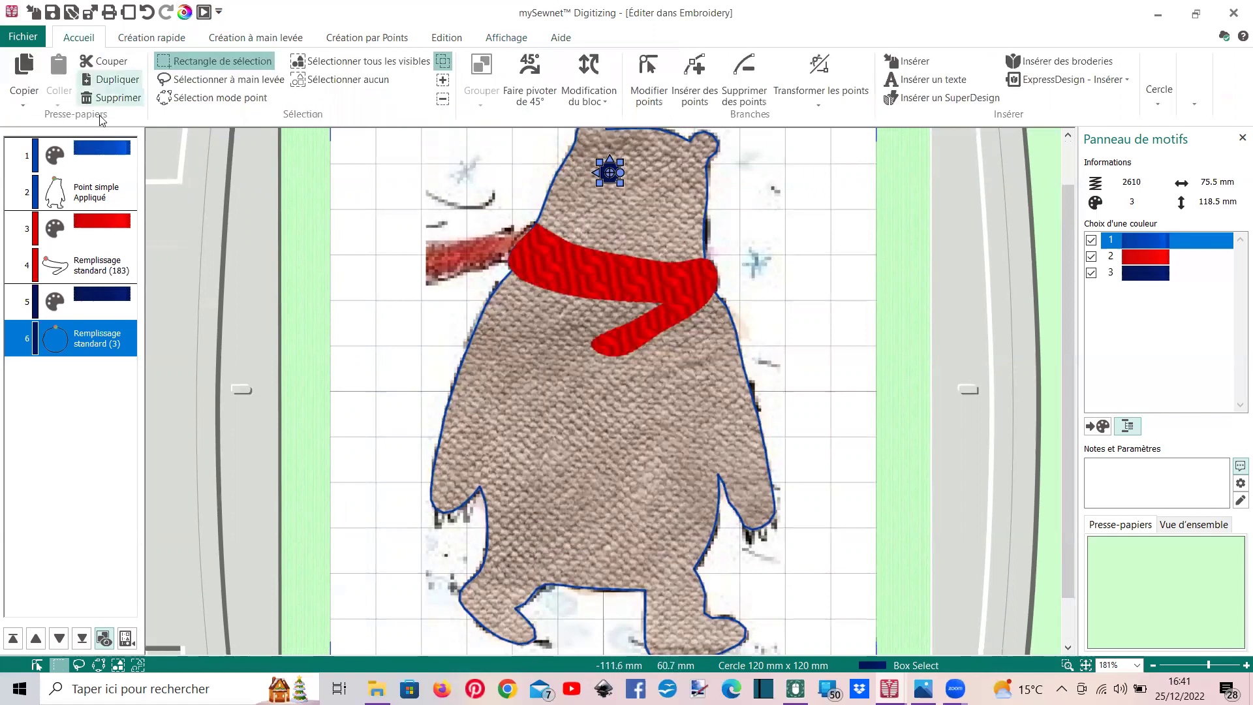
click(114, 79)
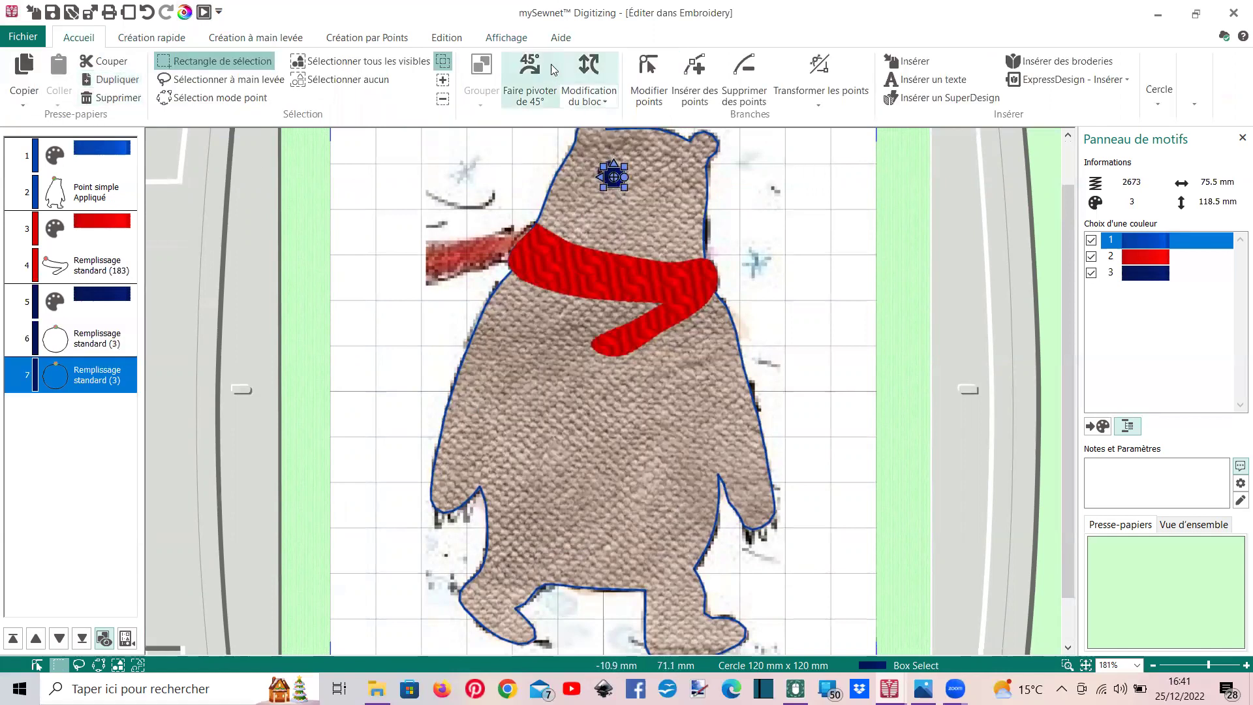
click(506, 38)
click(373, 98)
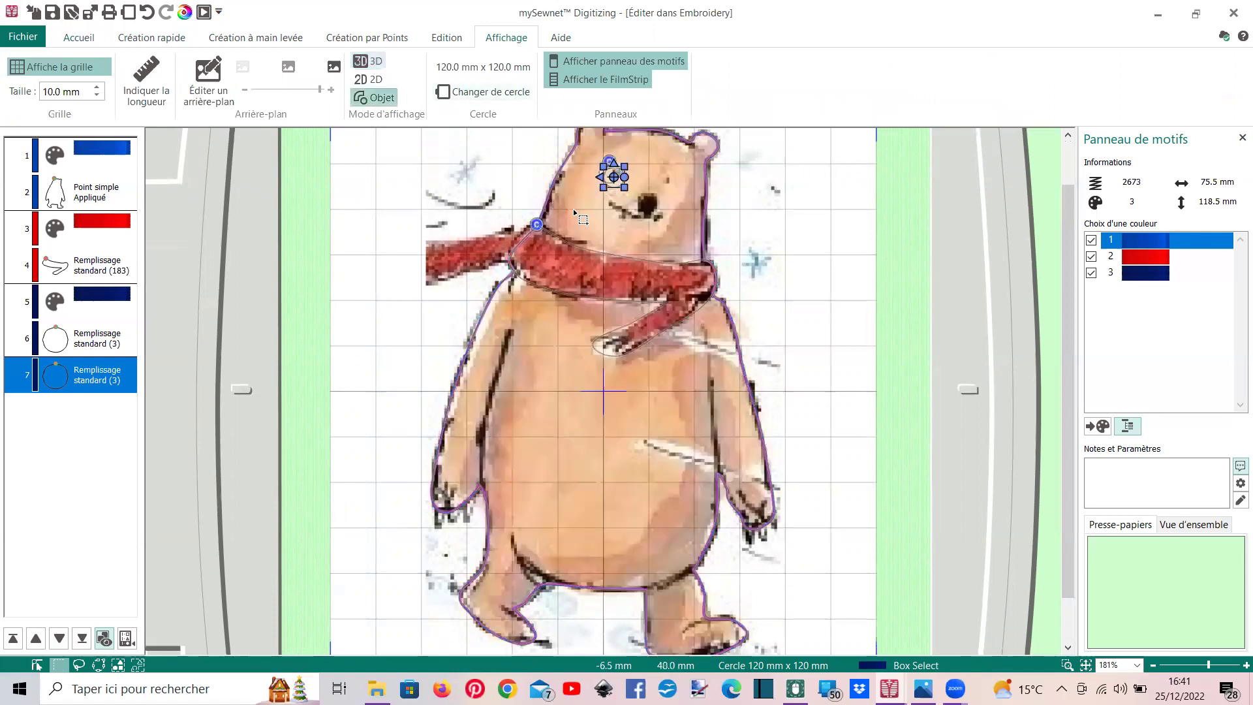
drag(611, 183, 664, 180)
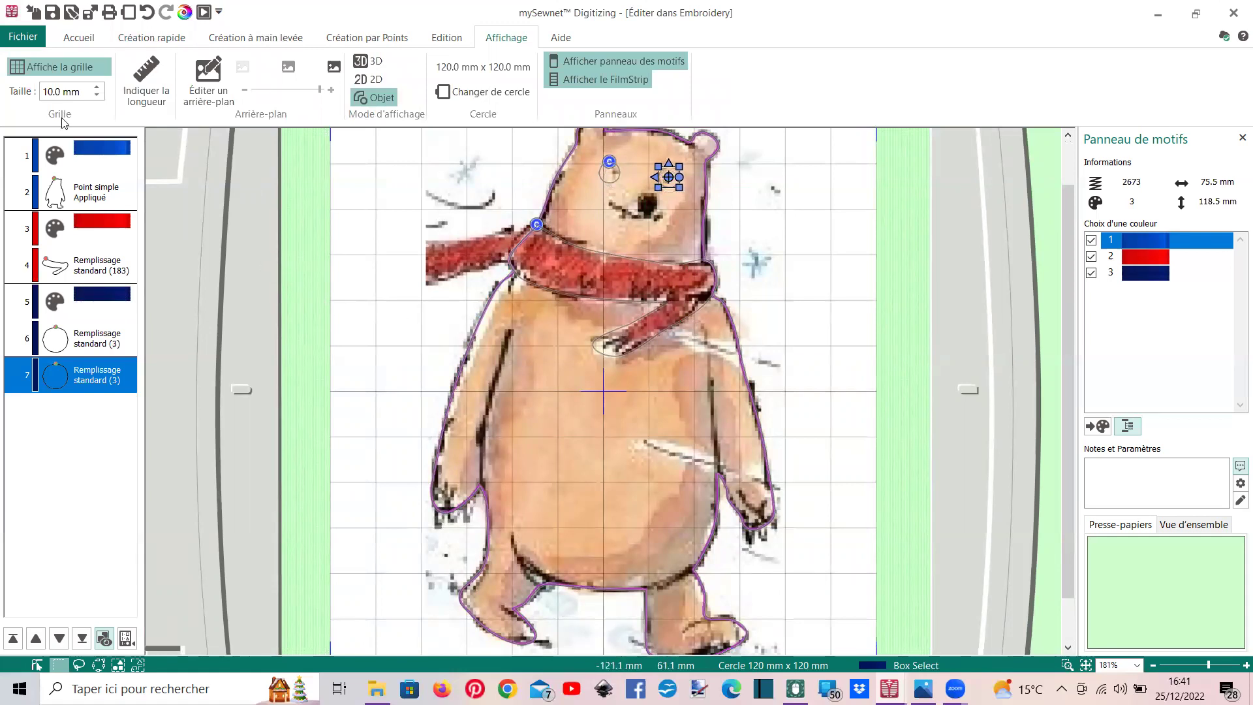
Duplicate the right eye circle, enlarge the copy slightly and centre it on the bear's nose
click(80, 39)
click(105, 79)
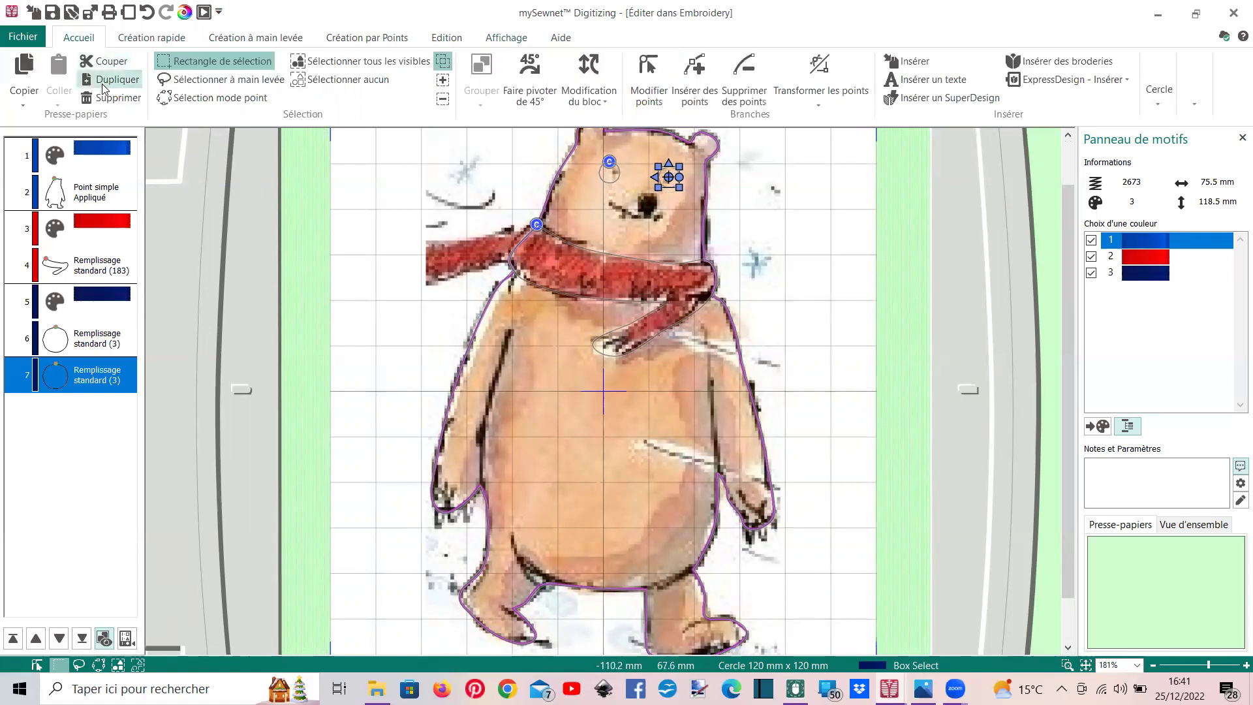
drag(670, 187, 620, 184)
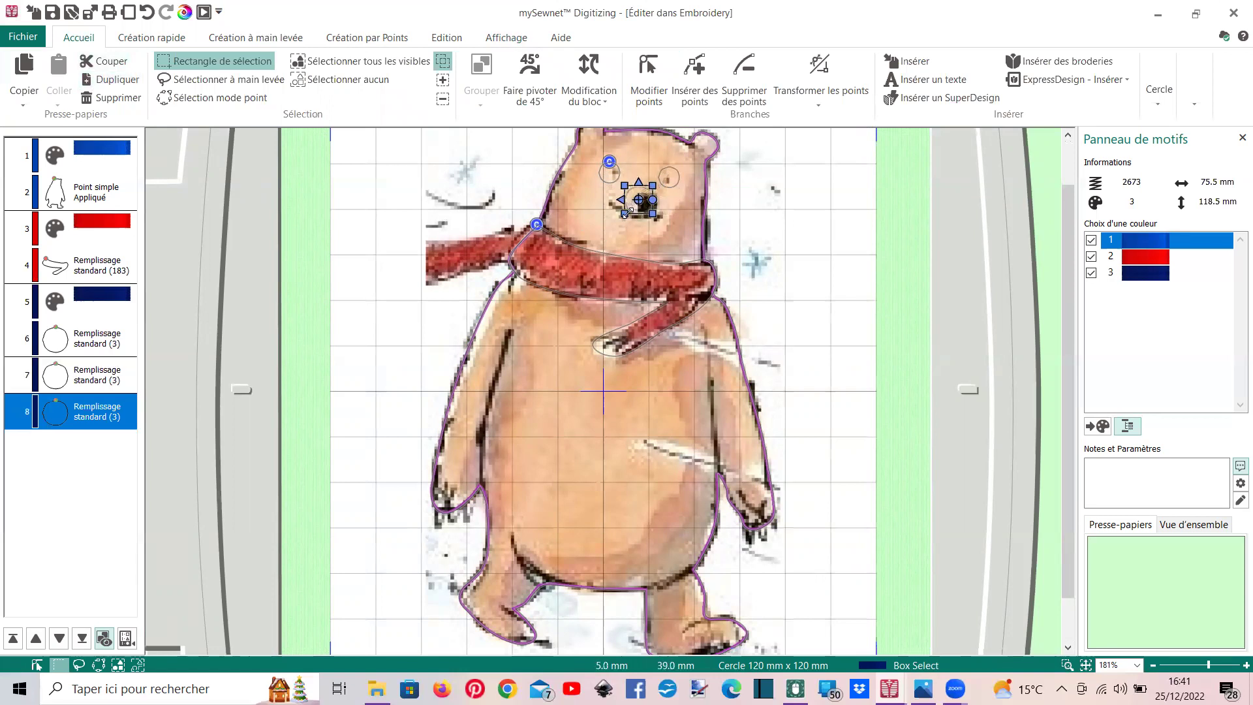
click(639, 226)
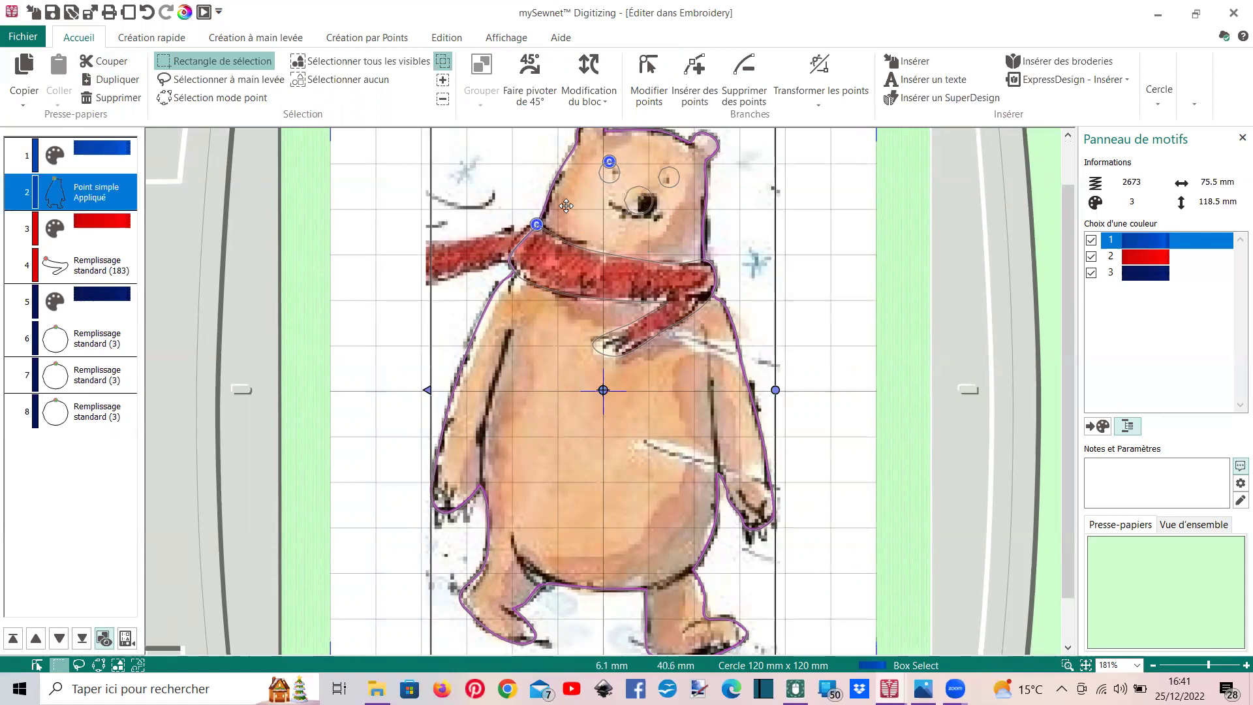
click(84, 428)
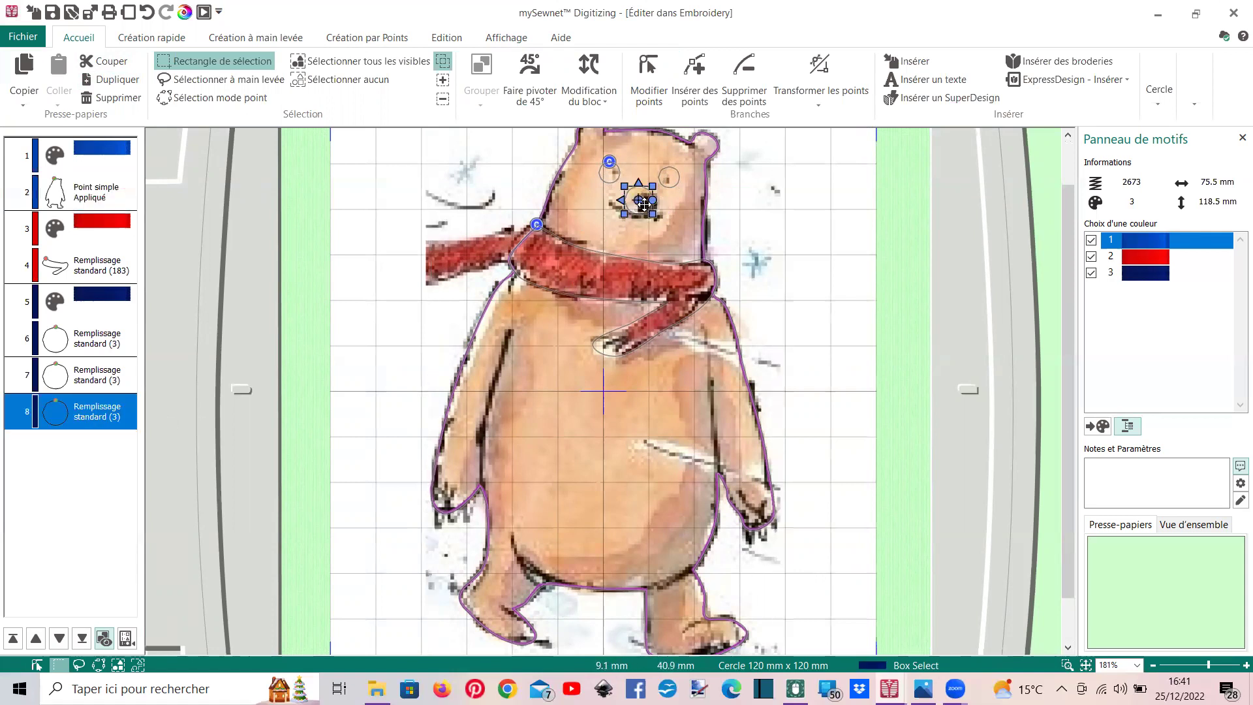
drag(645, 205, 654, 211)
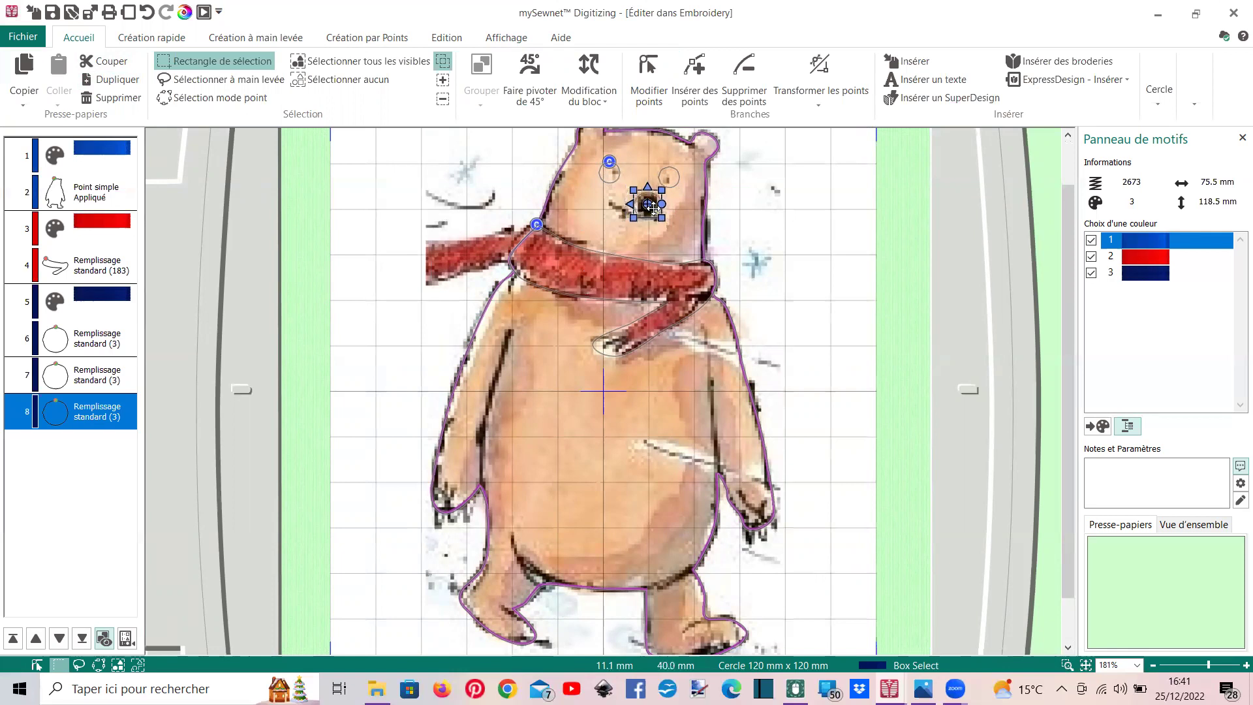
click(399, 291)
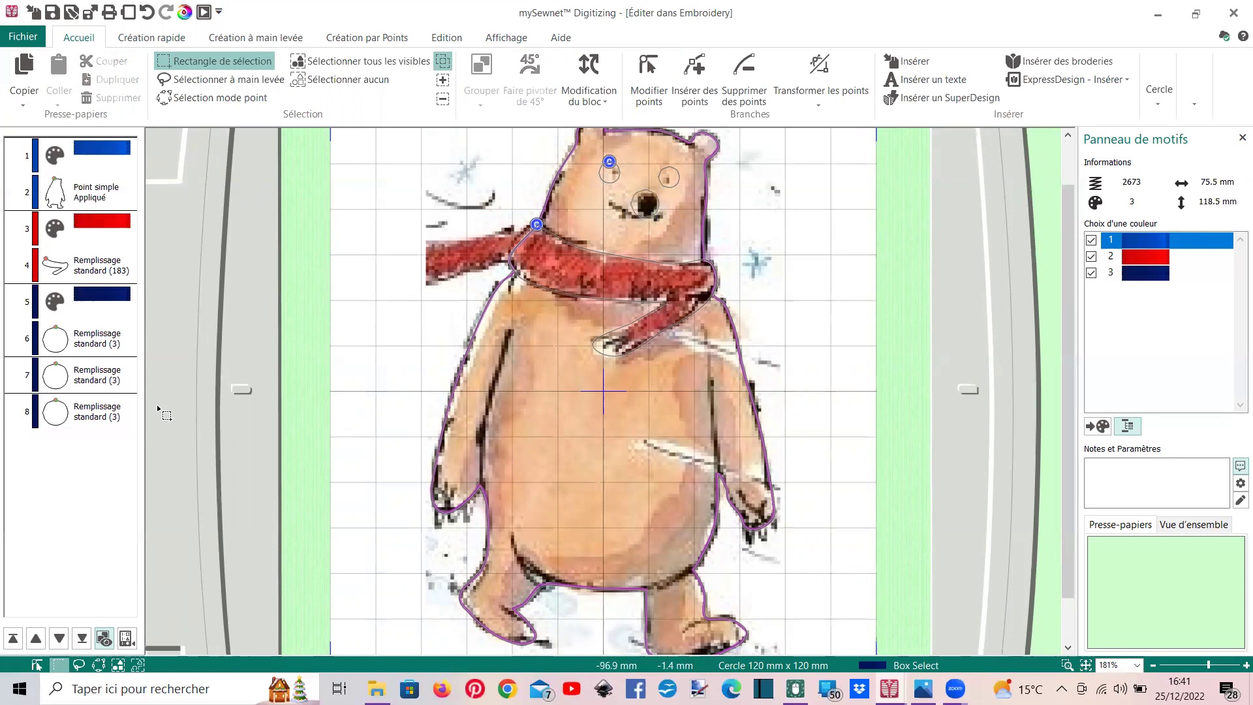
Clear the selection of the nose circle and show the design in 3D display mode
click(120, 413)
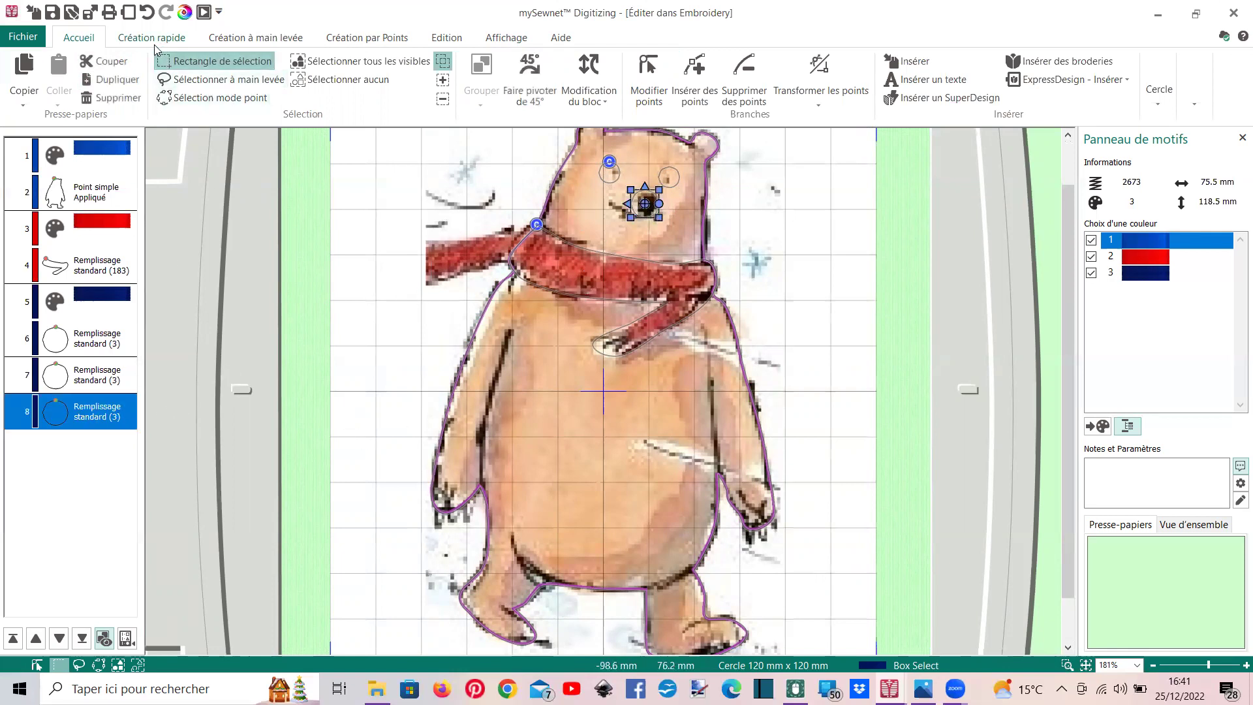
scroll(385, 113, down, 3)
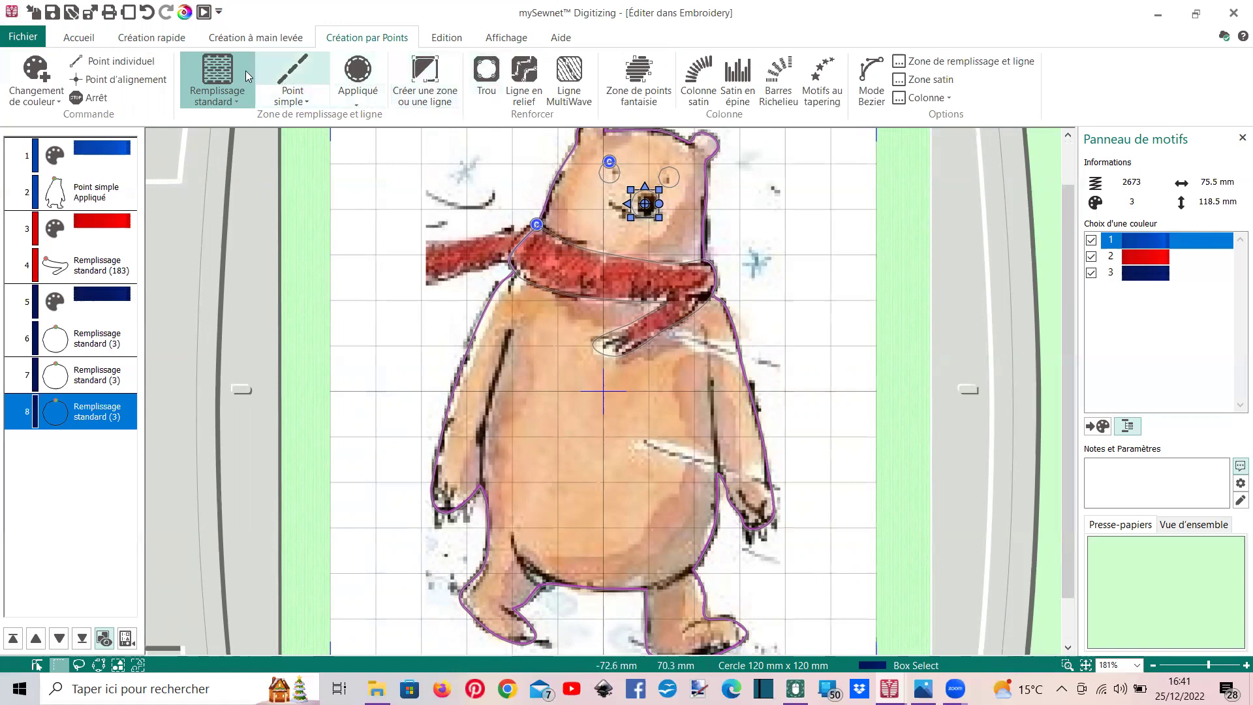
scroll(320, 154, up, 2)
scroll(319, 154, up, 1)
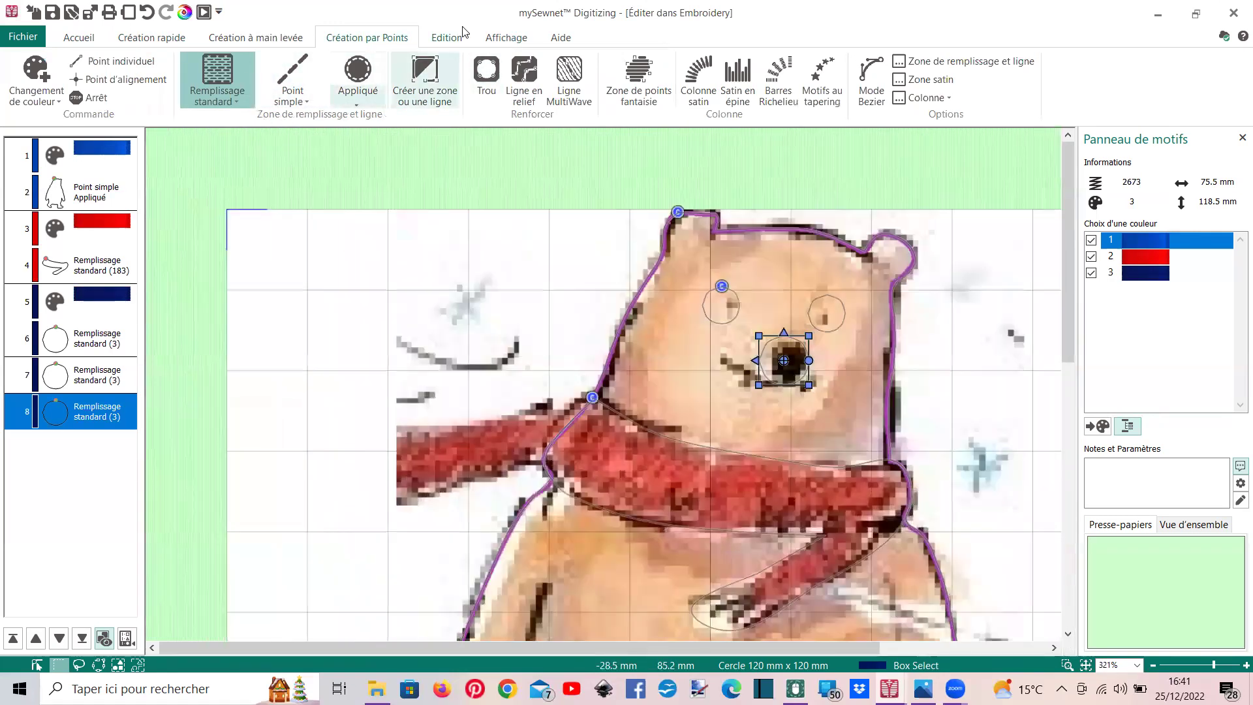
click(434, 243)
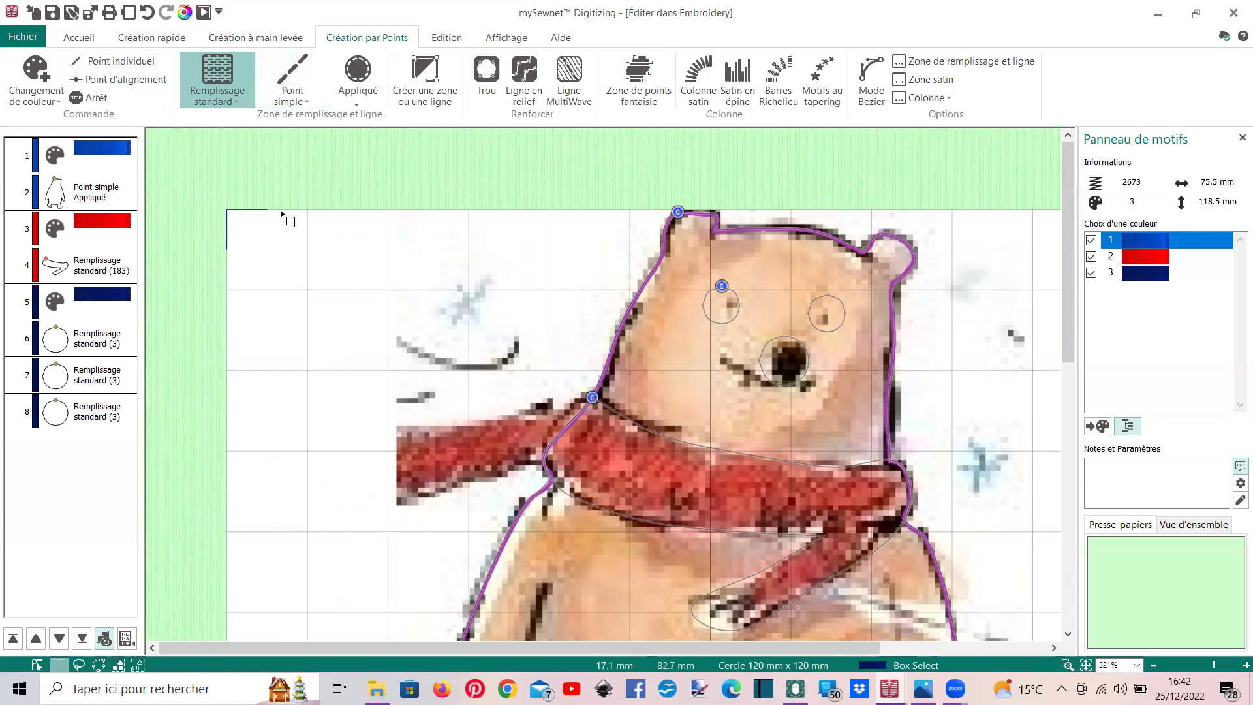
click(500, 40)
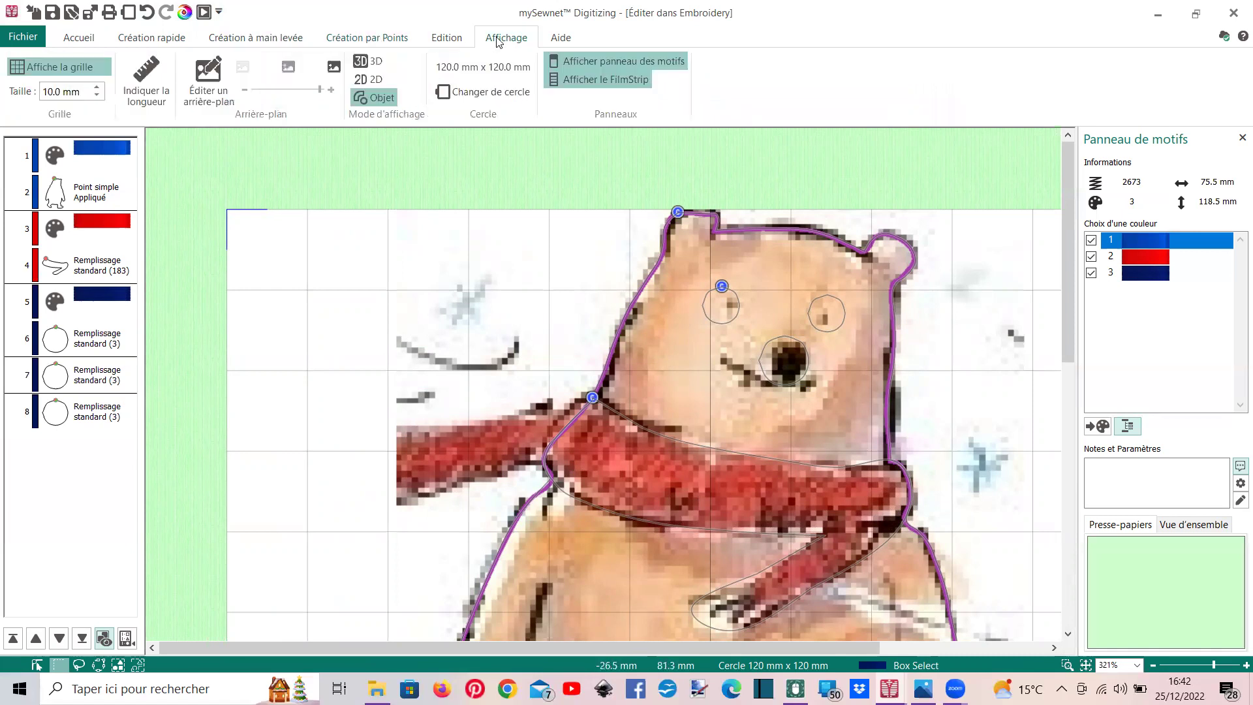
click(368, 61)
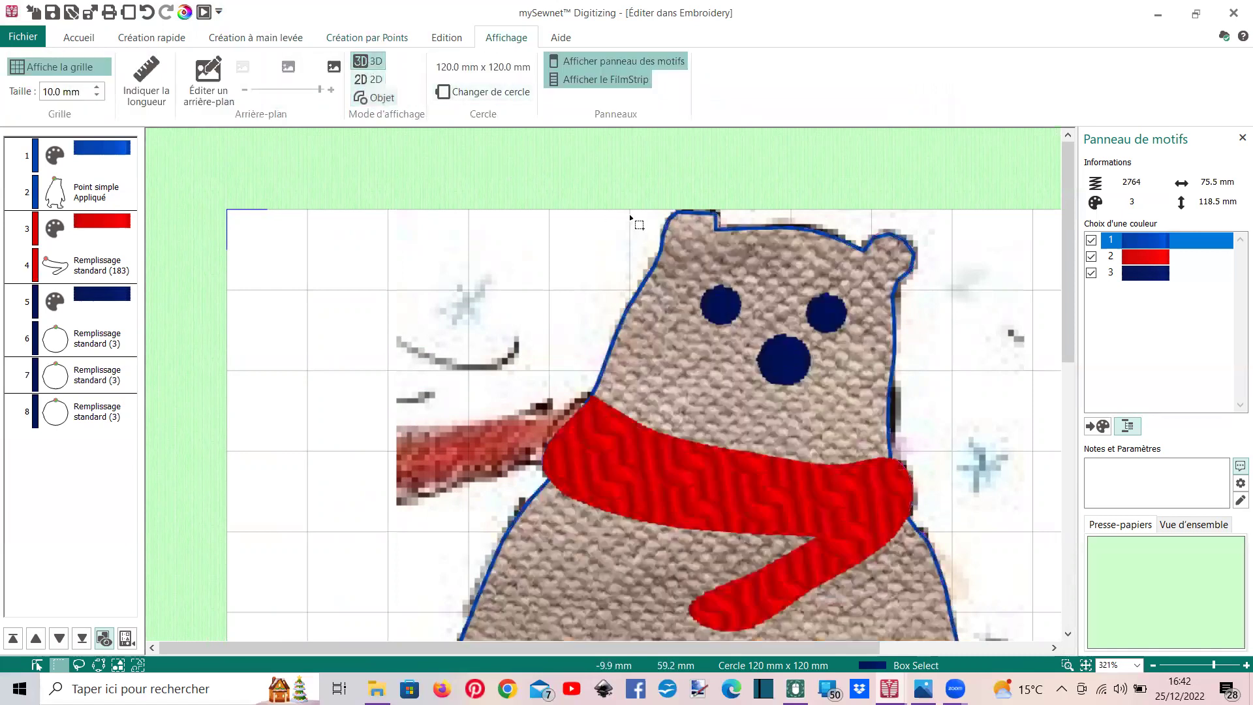
Select both eye circles and reduce them slightly and proportionally with Modification du bloc
click(64, 339)
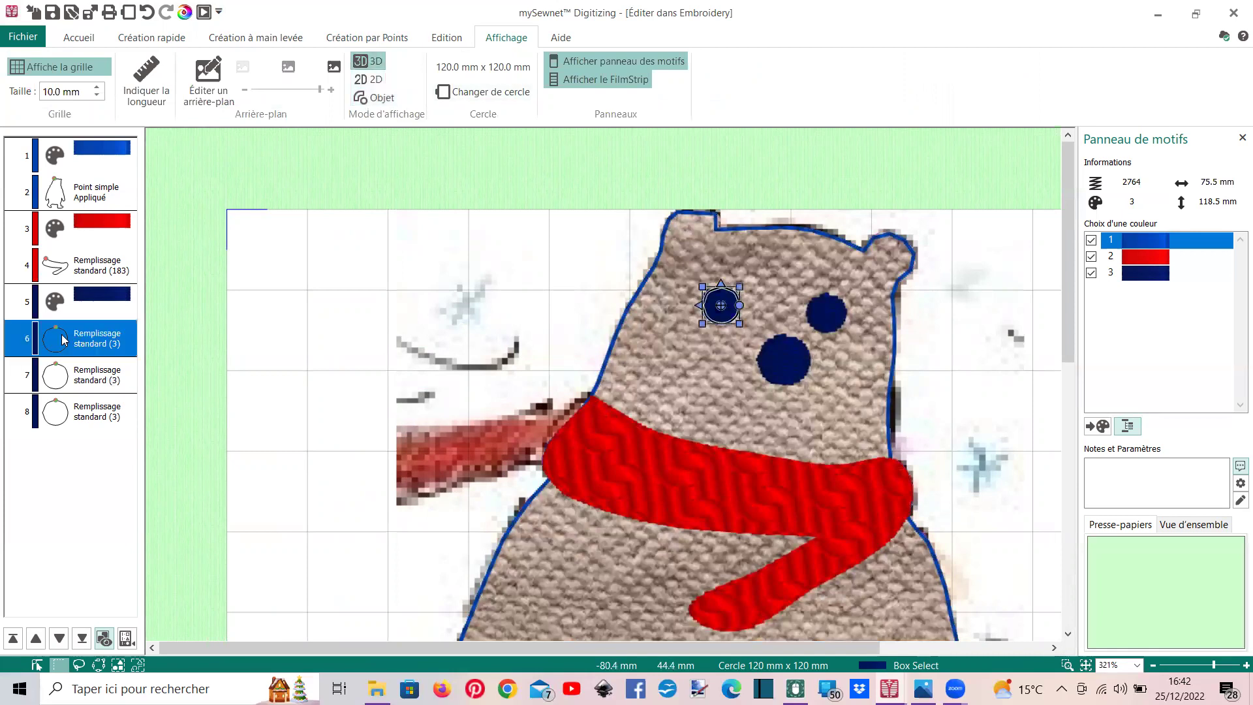
ctrl+click(73, 385)
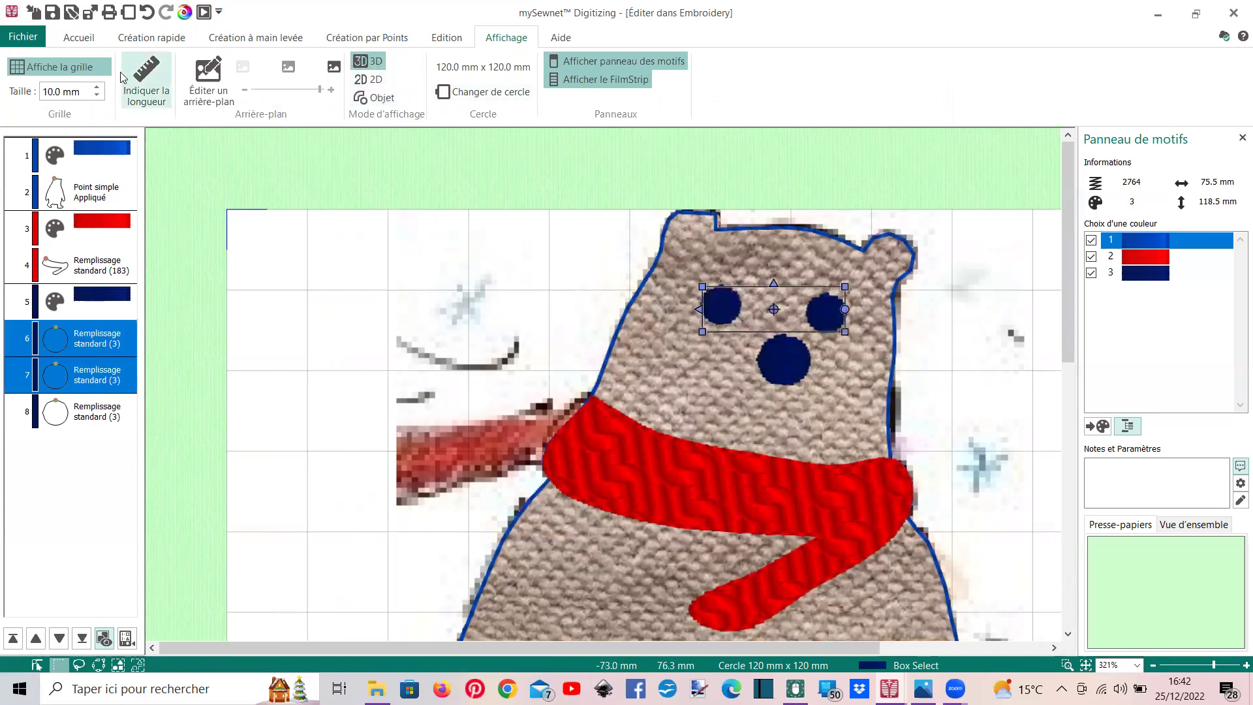
click(78, 38)
click(587, 98)
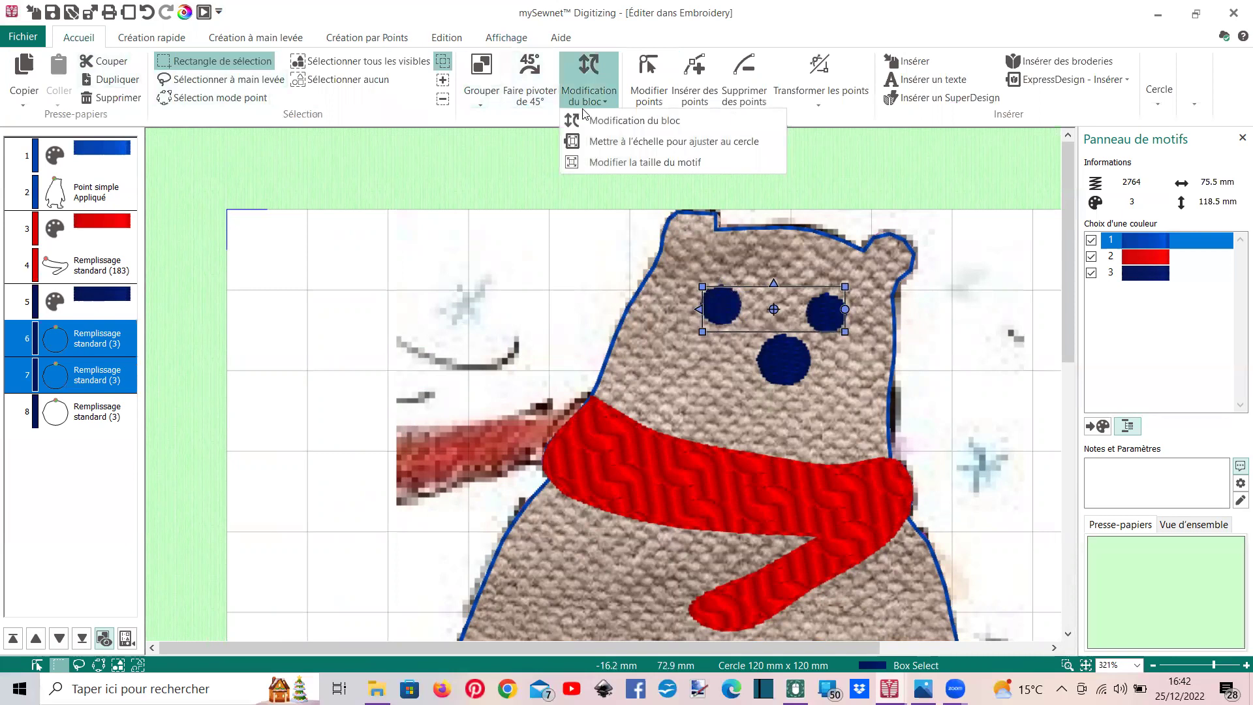
click(592, 123)
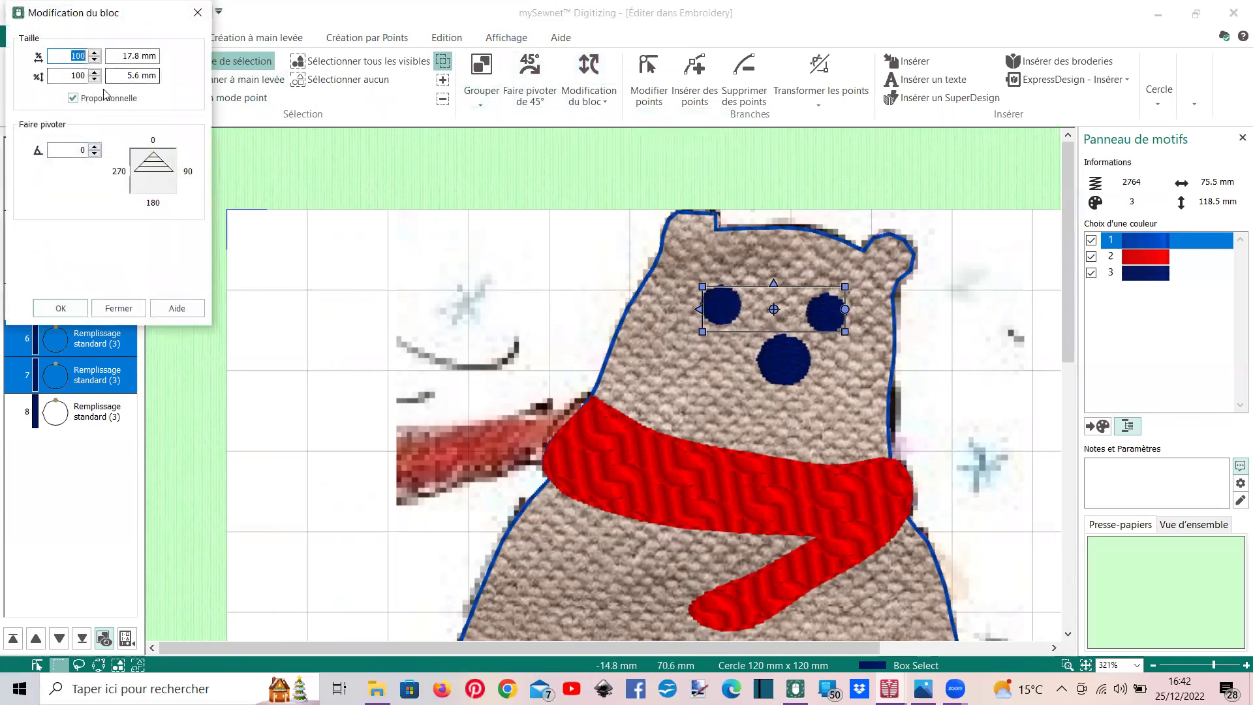
click(95, 81)
click(57, 308)
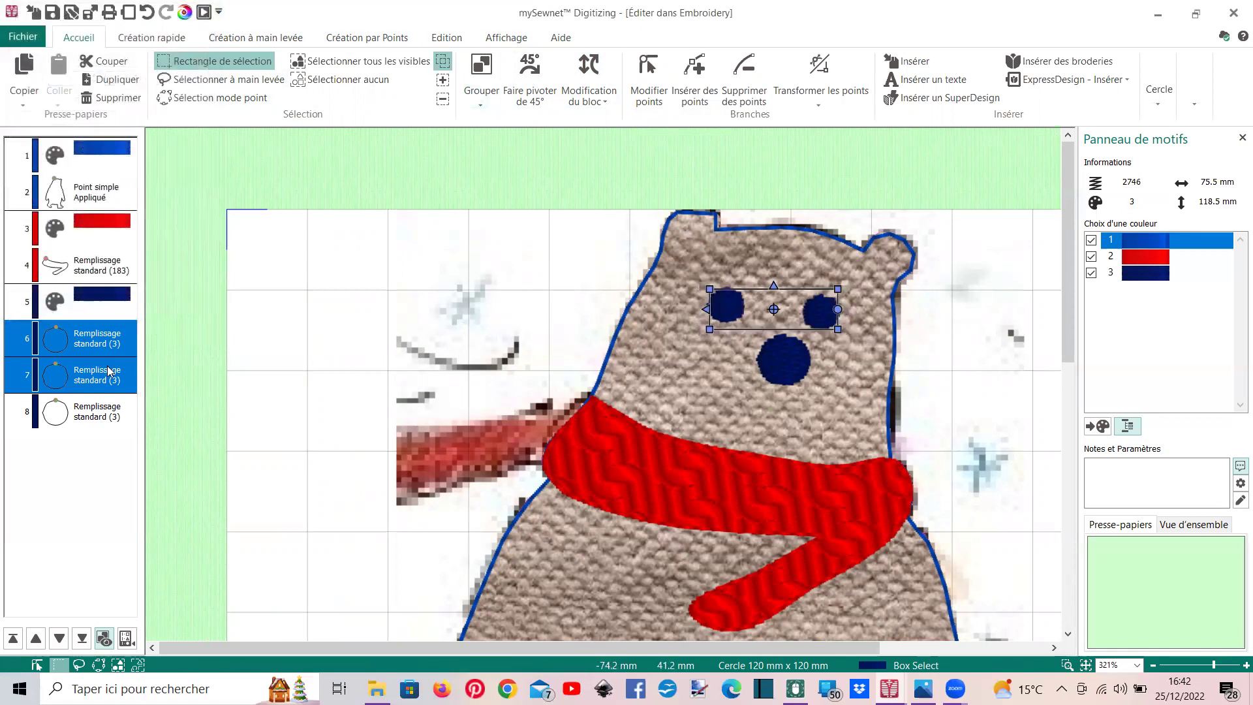
Add curved band shape 27 in Remplissage standard as a trial mouth
click(87, 407)
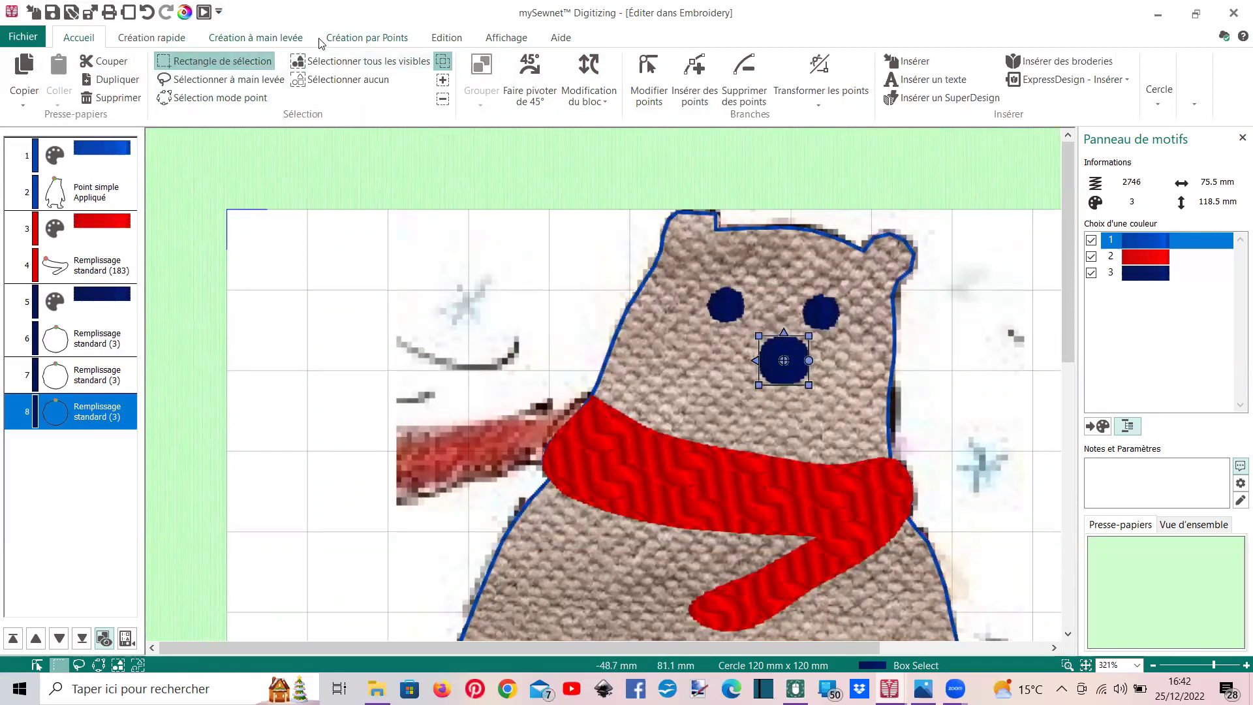
click(151, 38)
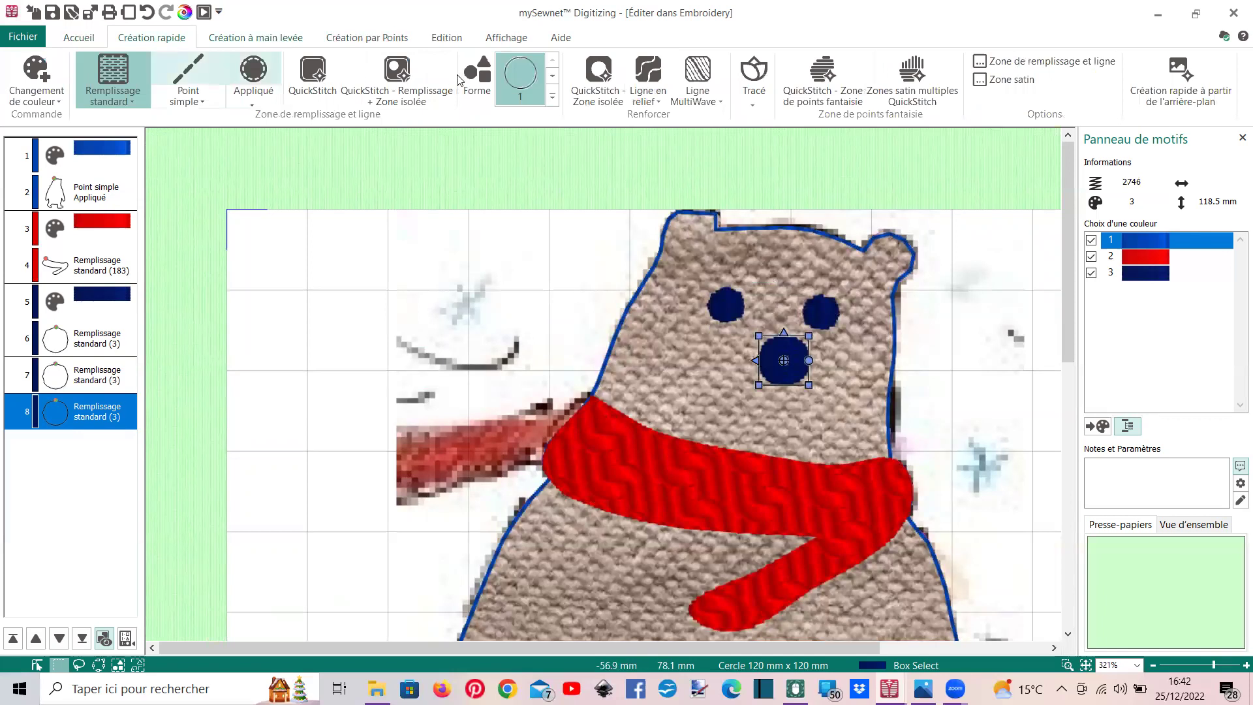
click(551, 99)
scroll(546, 152, down, 3)
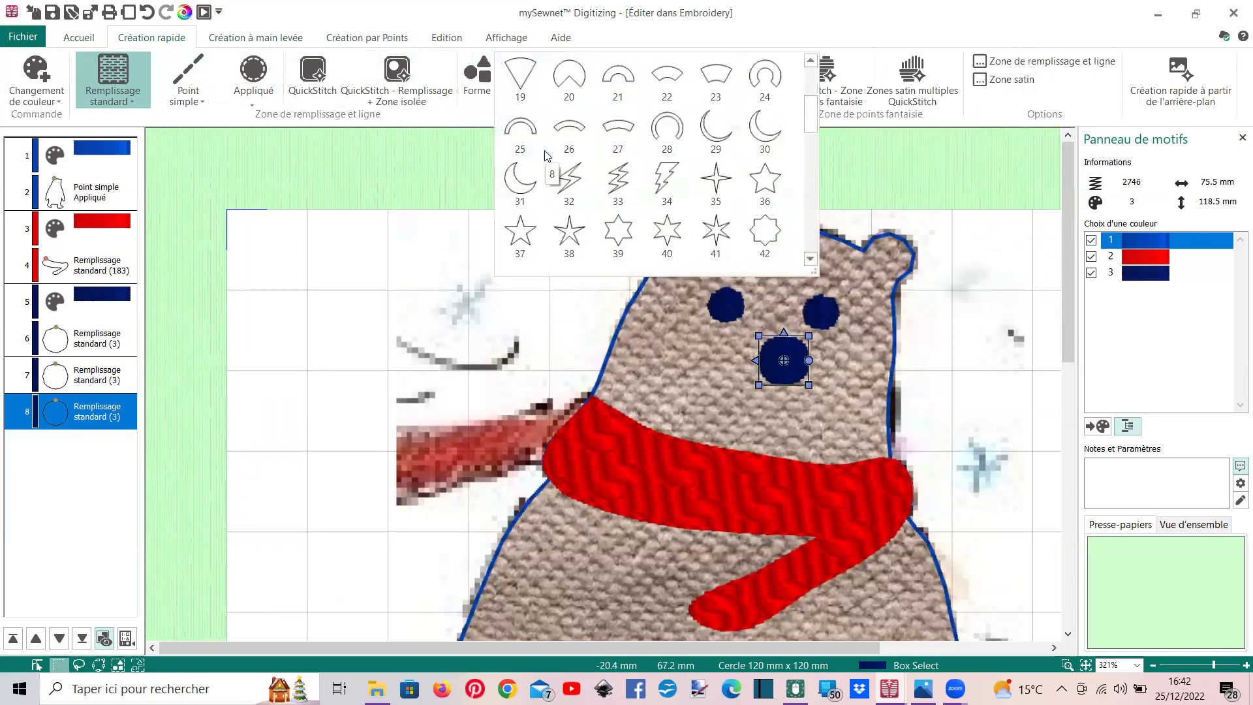
scroll(545, 151, up, 3)
scroll(544, 150, down, 3)
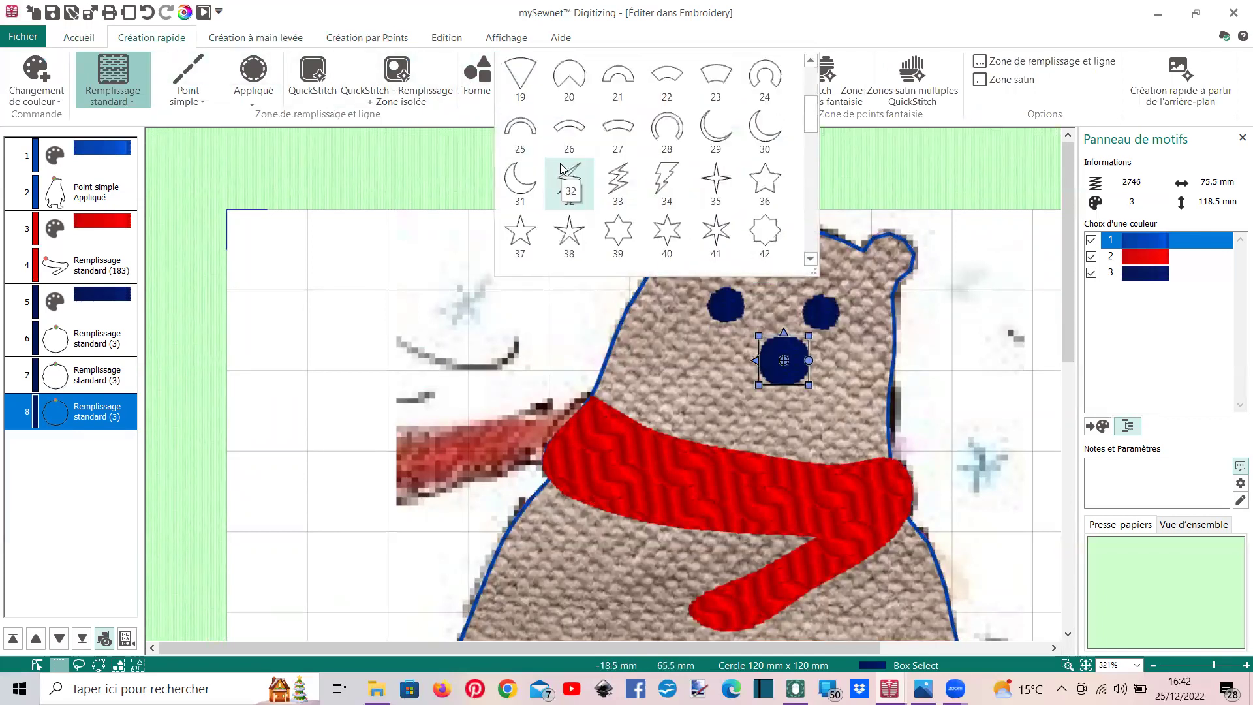
click(617, 130)
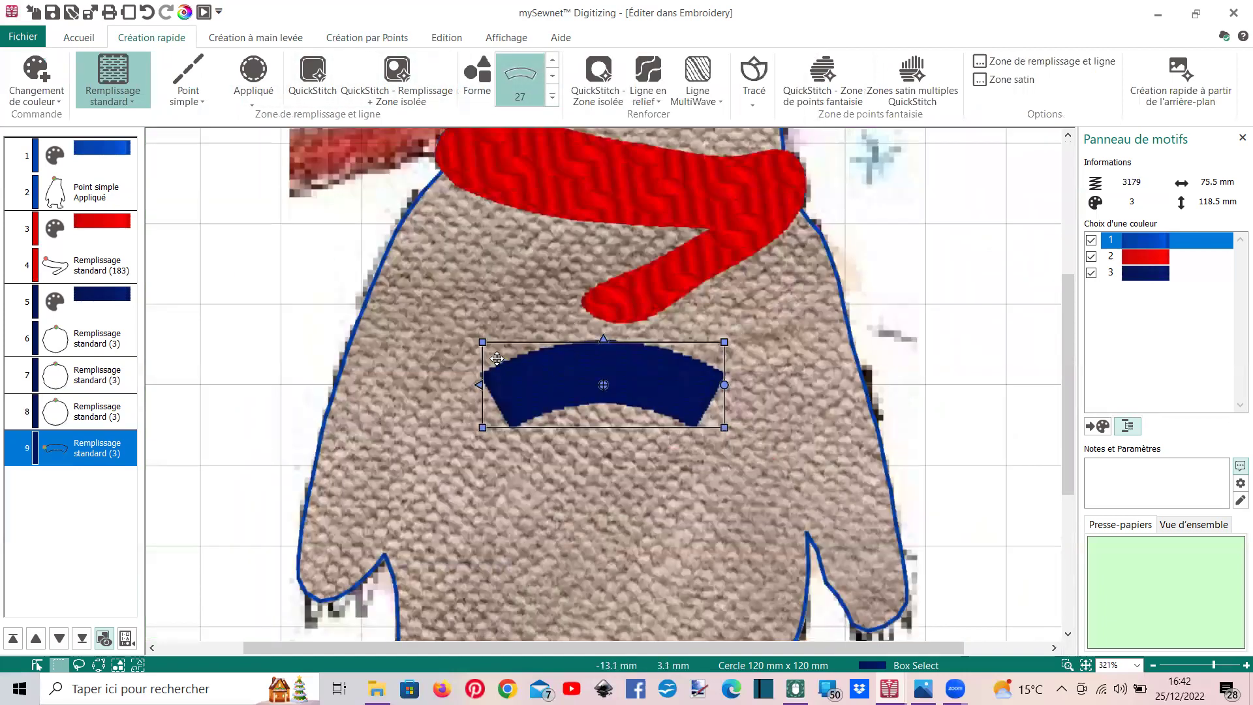
Try fitting the curved band under the nose as a smile by shrinking, flipping and stretching it, and delete it
drag(482, 341, 565, 173)
scroll(567, 173, up, 4)
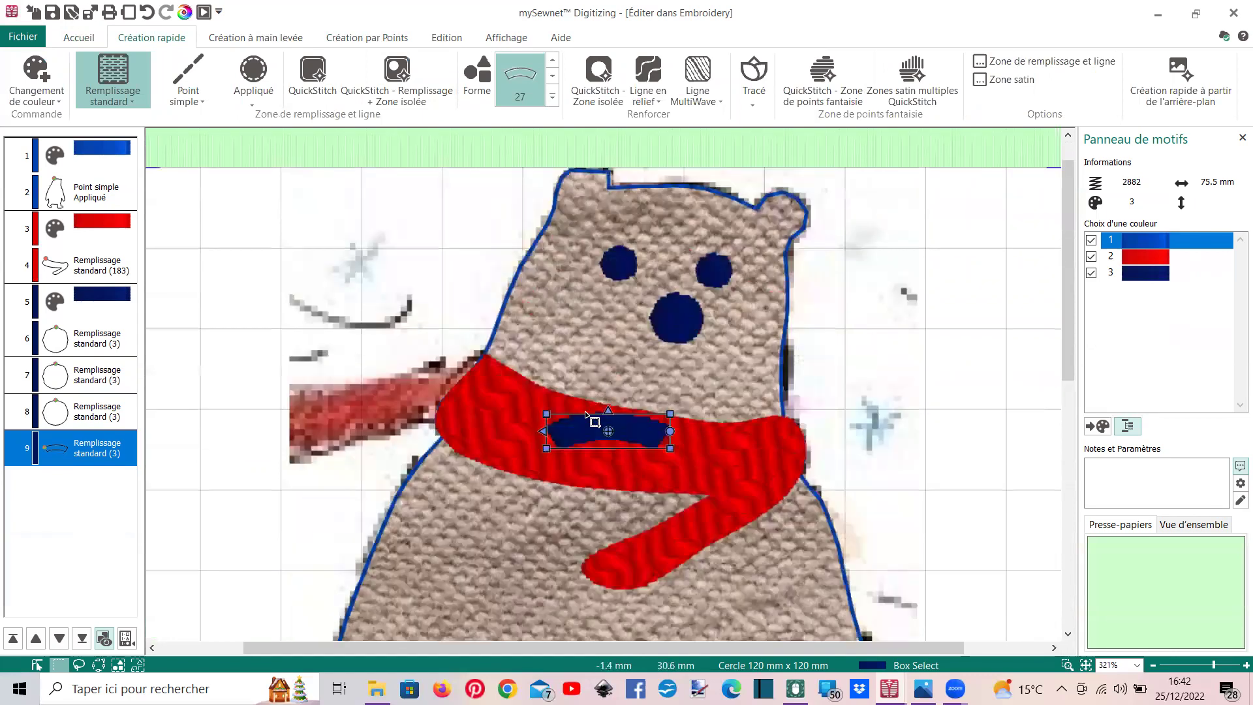
drag(578, 410, 599, 337)
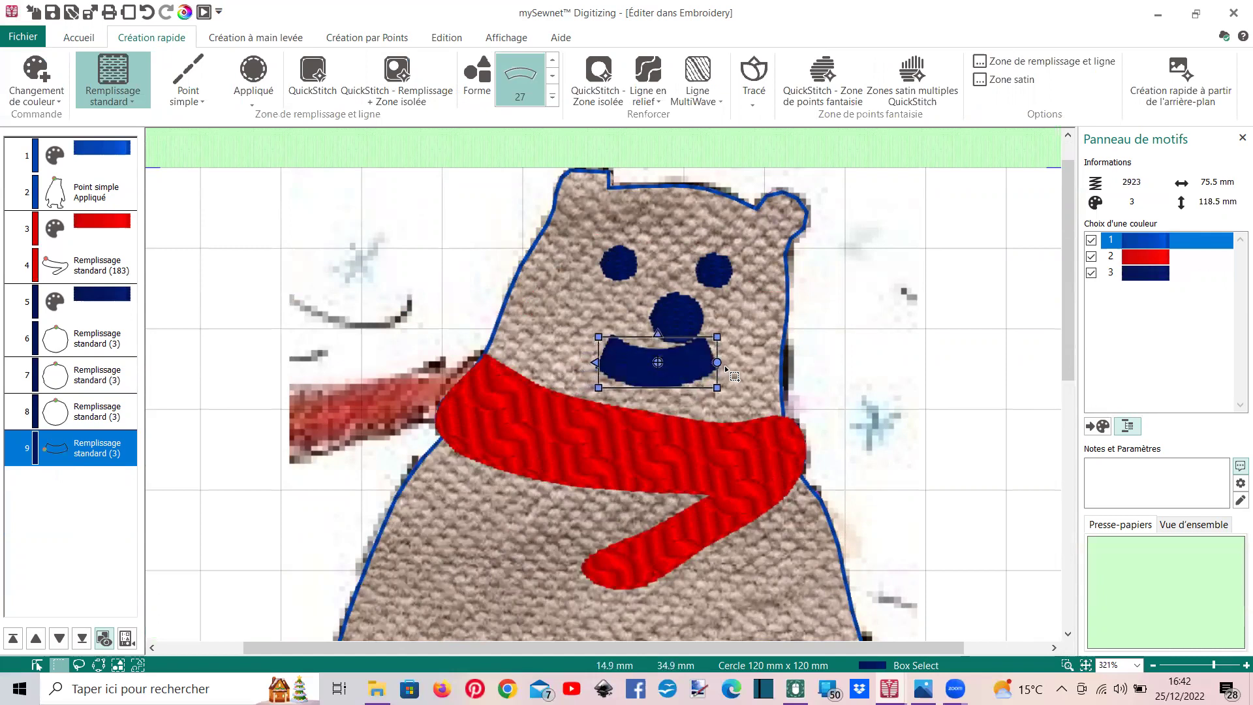
drag(717, 337, 727, 349)
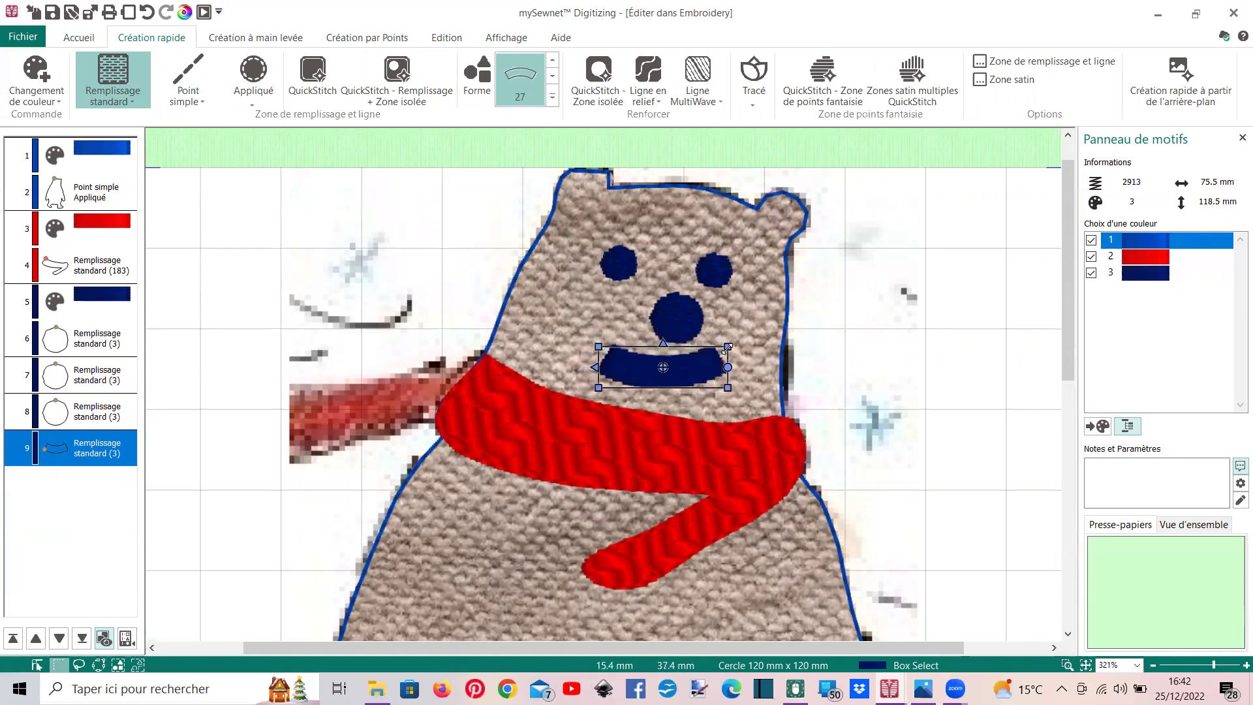
key(Delete)
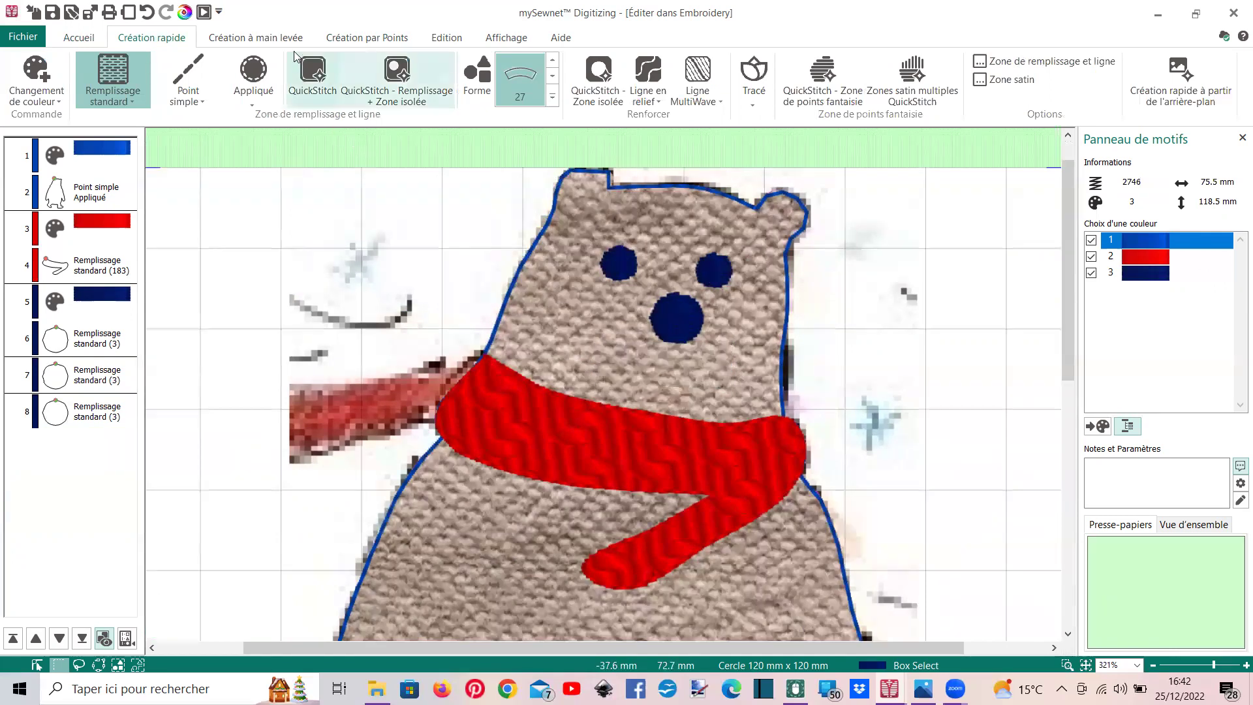
Switch the display to Objet mode so the face of the background picture can be traced
scroll(366, 78, down, 4)
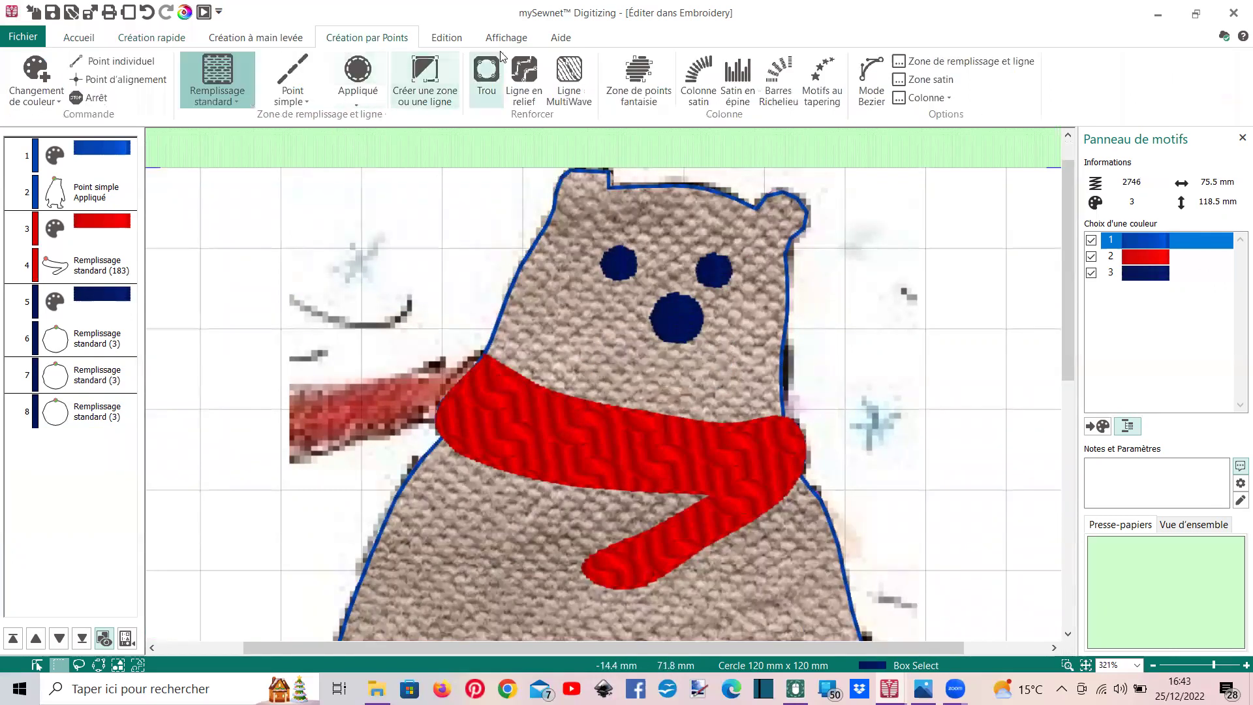
click(382, 102)
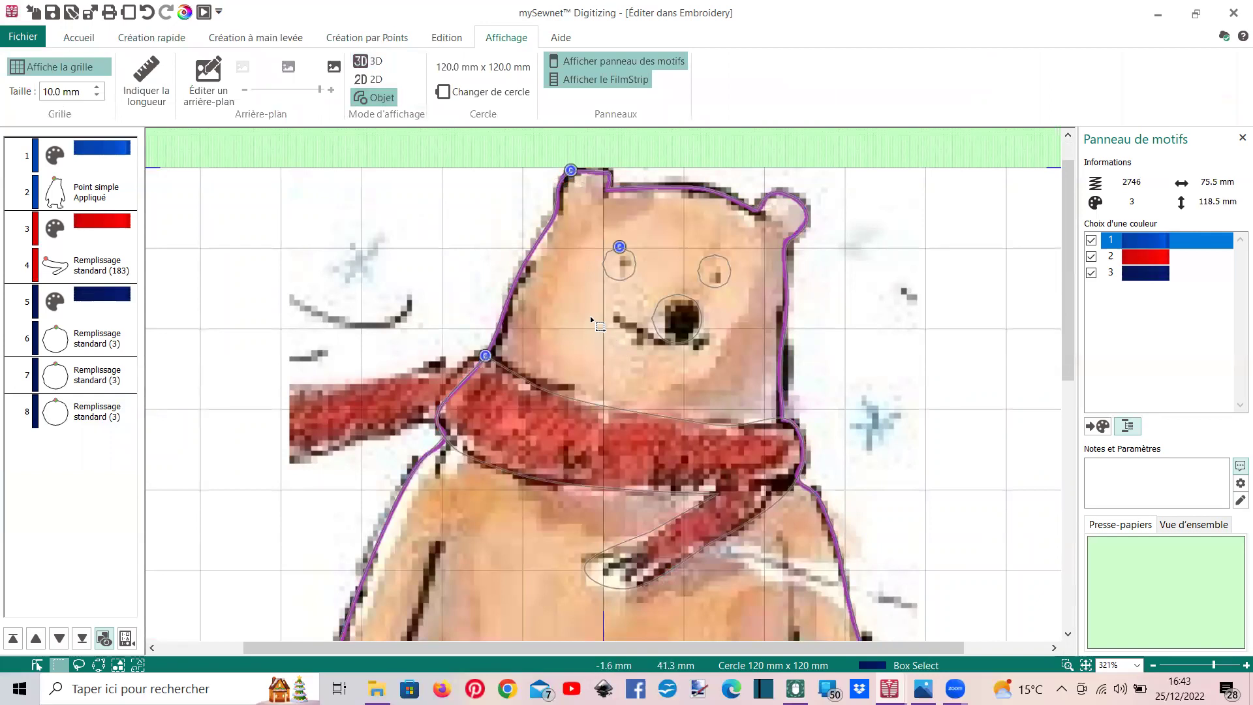
click(591, 316)
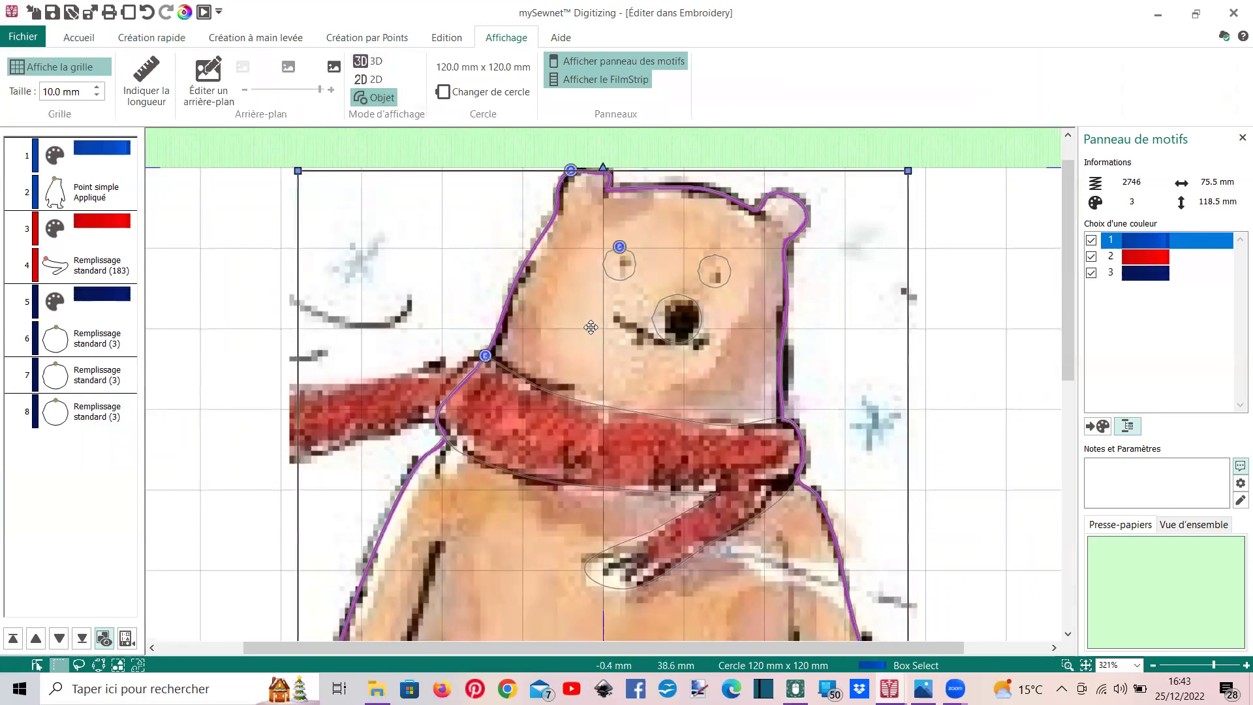
Draw a curved mouth point by point below the nose as a Ligne satin and display it in 3D
click(98, 416)
click(366, 40)
click(434, 107)
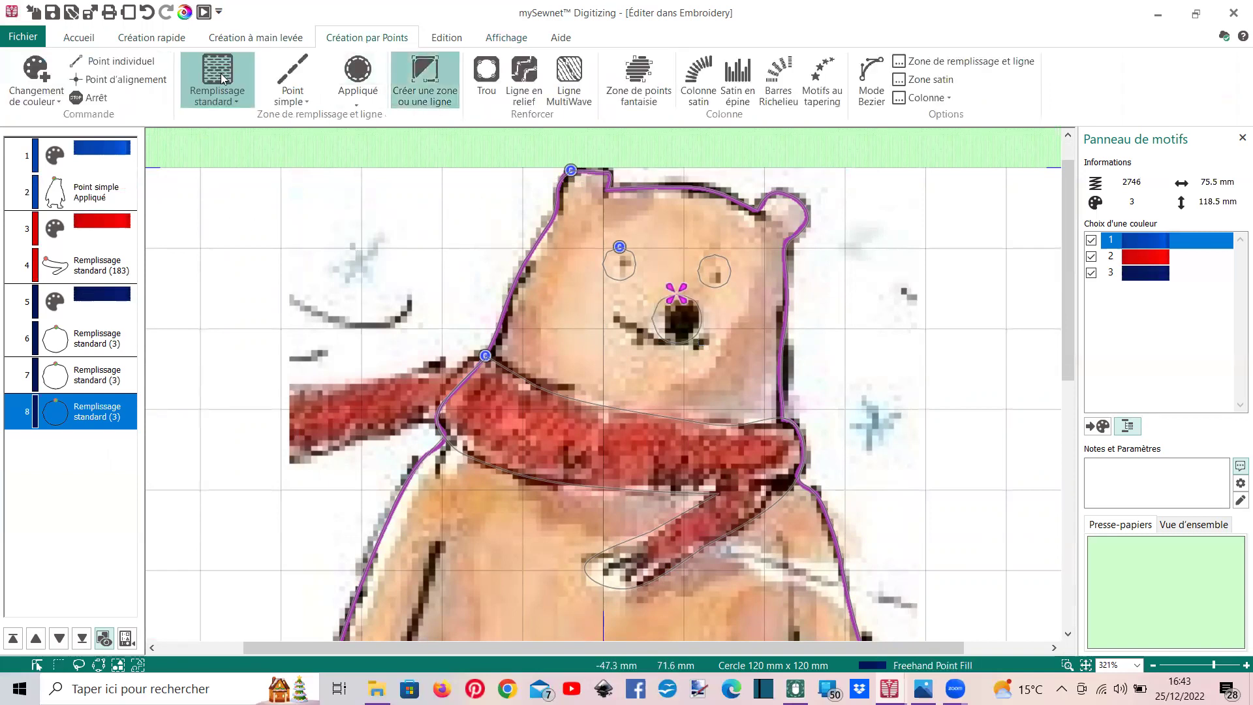
click(292, 97)
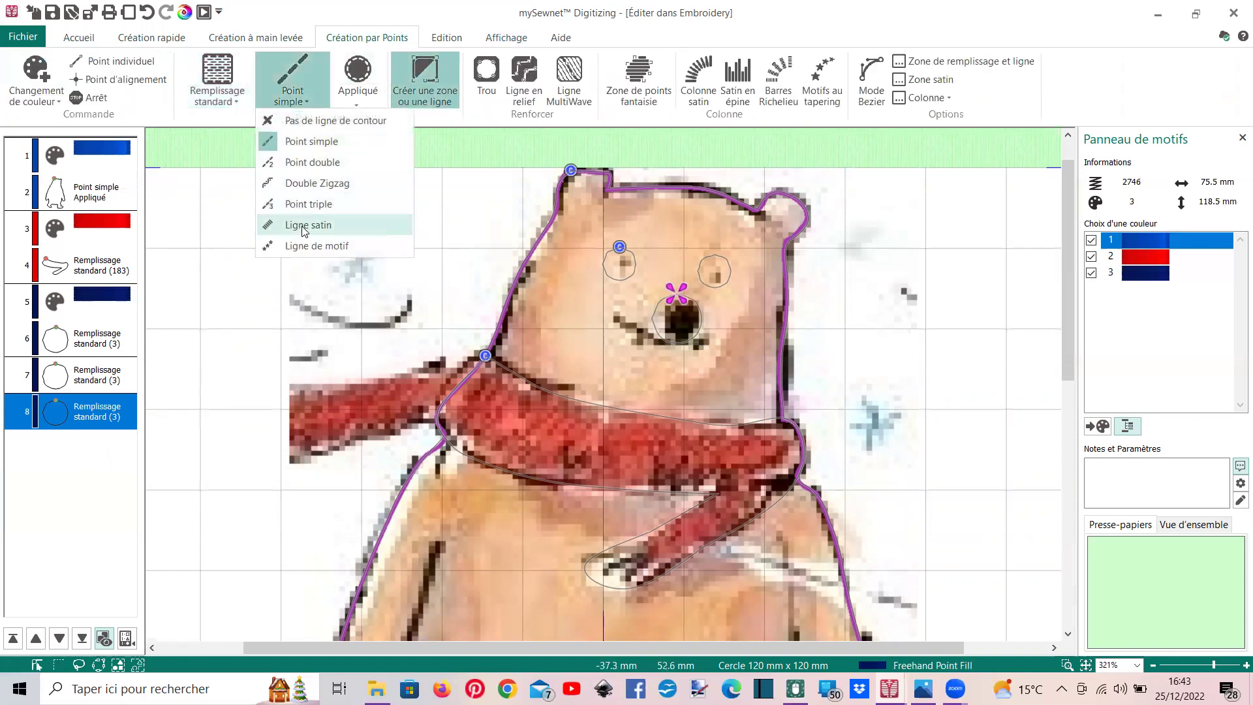
click(305, 226)
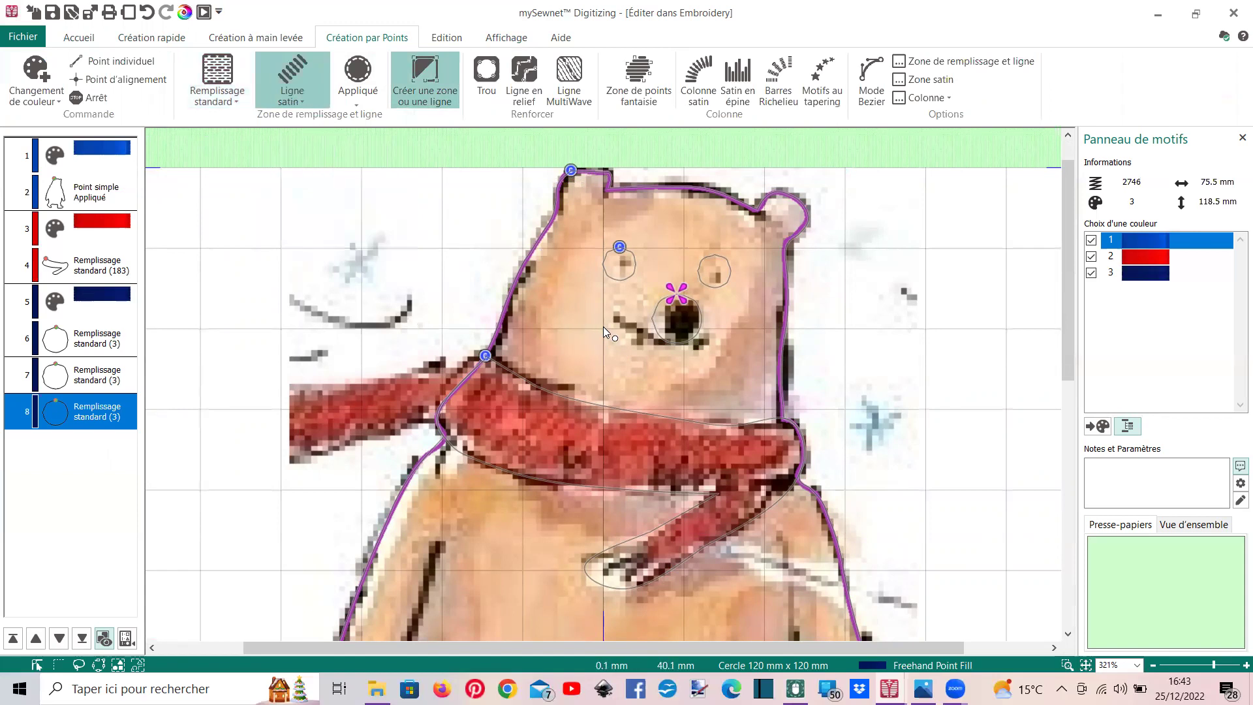
click(645, 357)
click(670, 359)
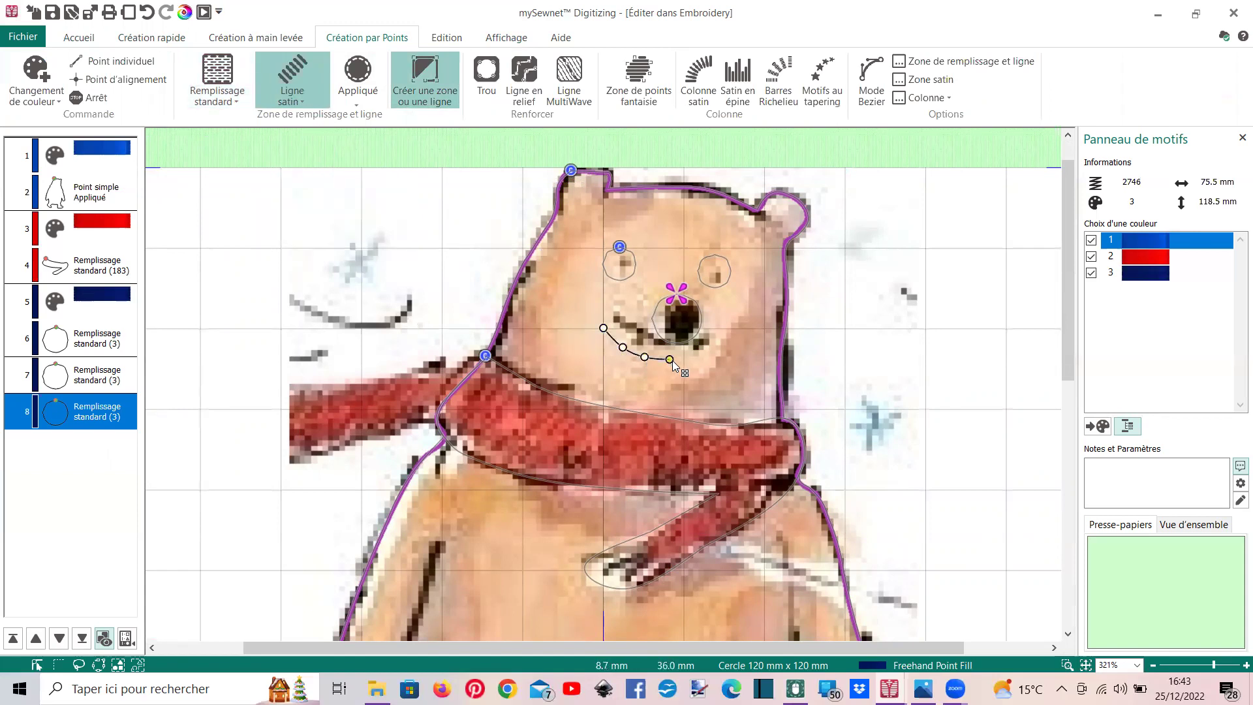
double_click(714, 349)
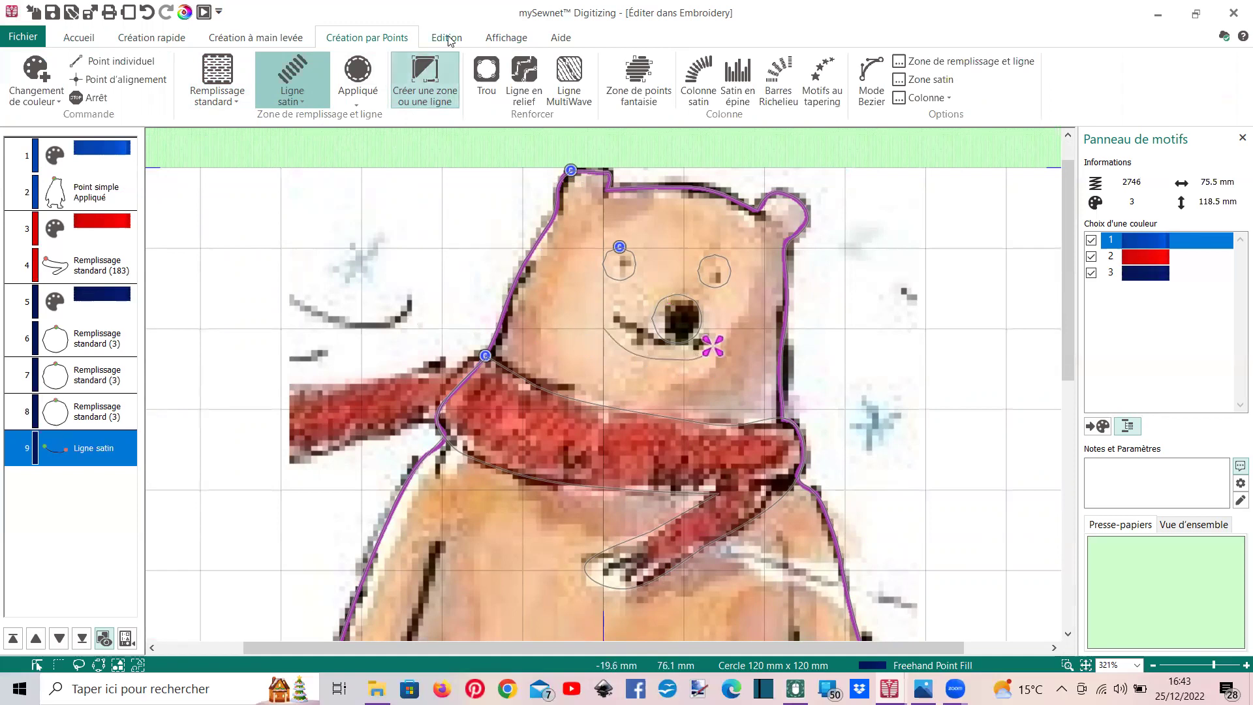
click(508, 38)
click(369, 62)
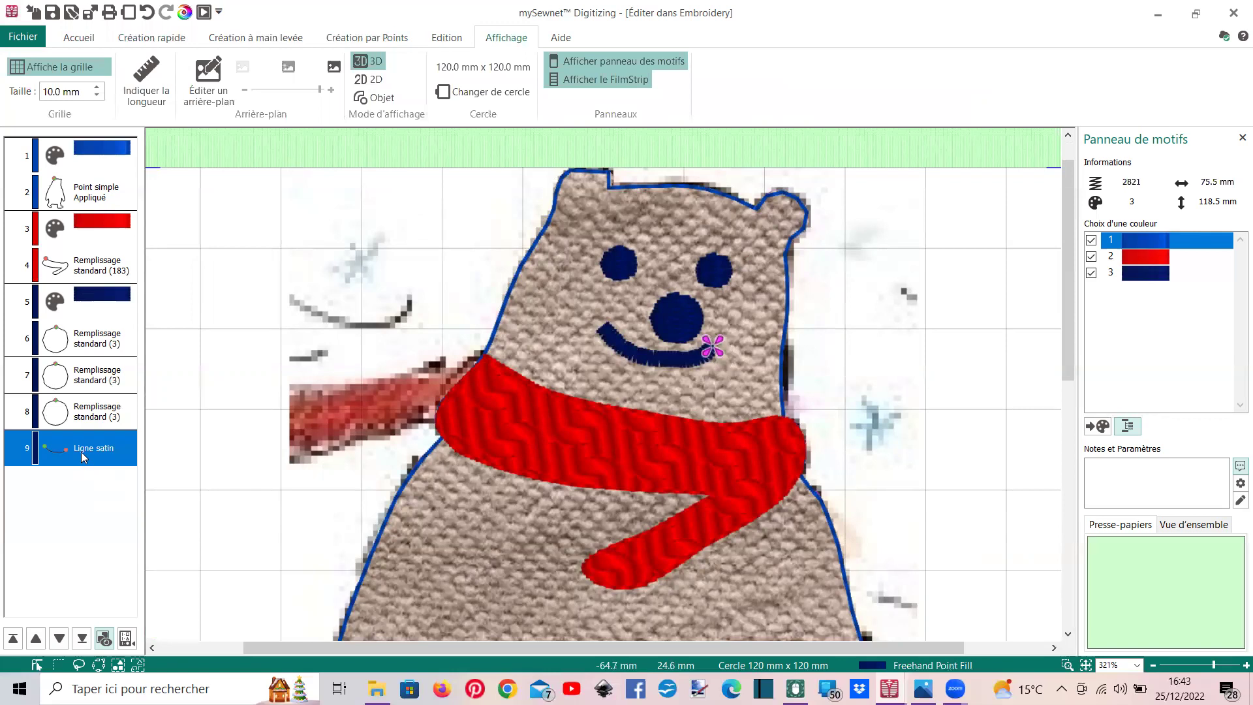
Move the satin mouth slightly lower beneath the nose and adjust the points on the left of its curve
click(89, 43)
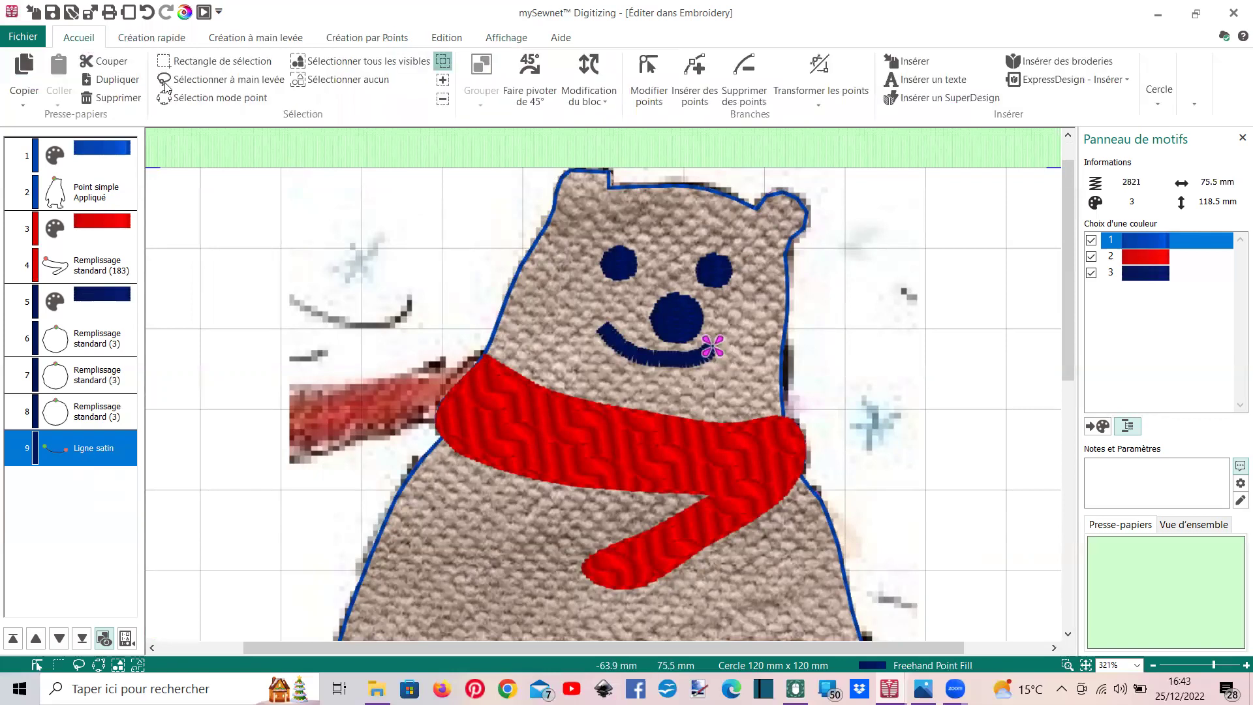
click(203, 62)
click(676, 361)
drag(676, 361, 675, 363)
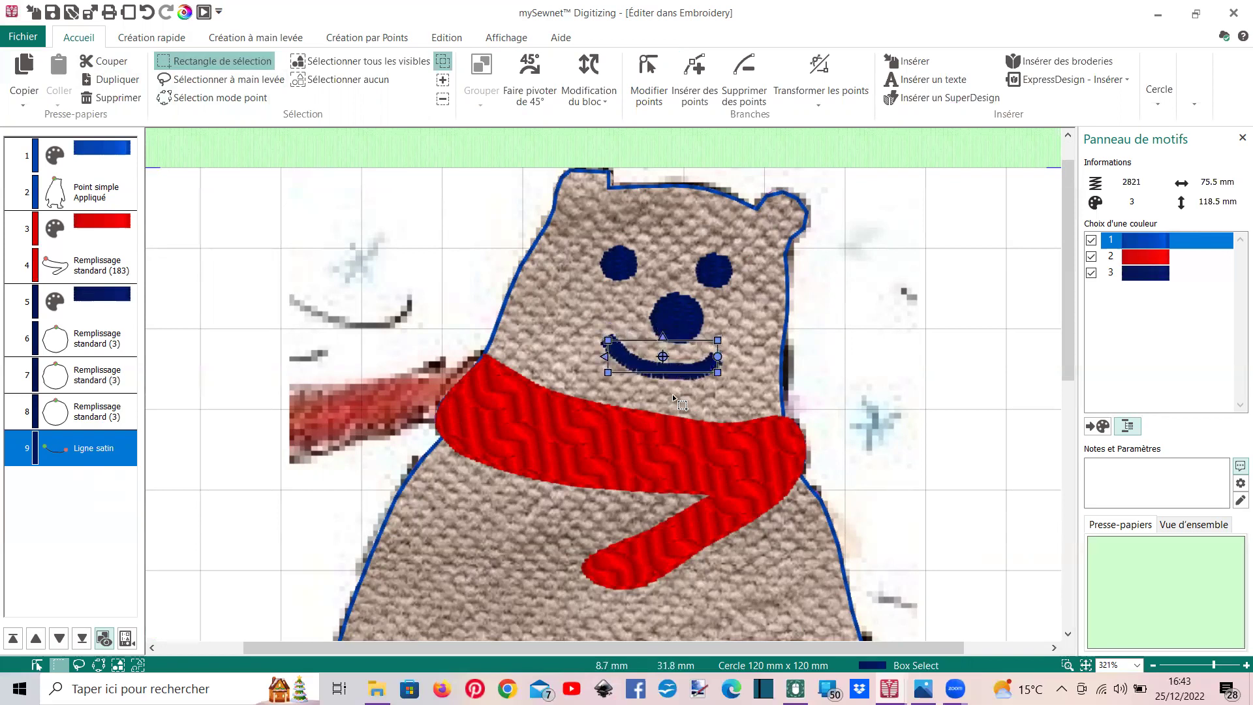
key(ctrl+e)
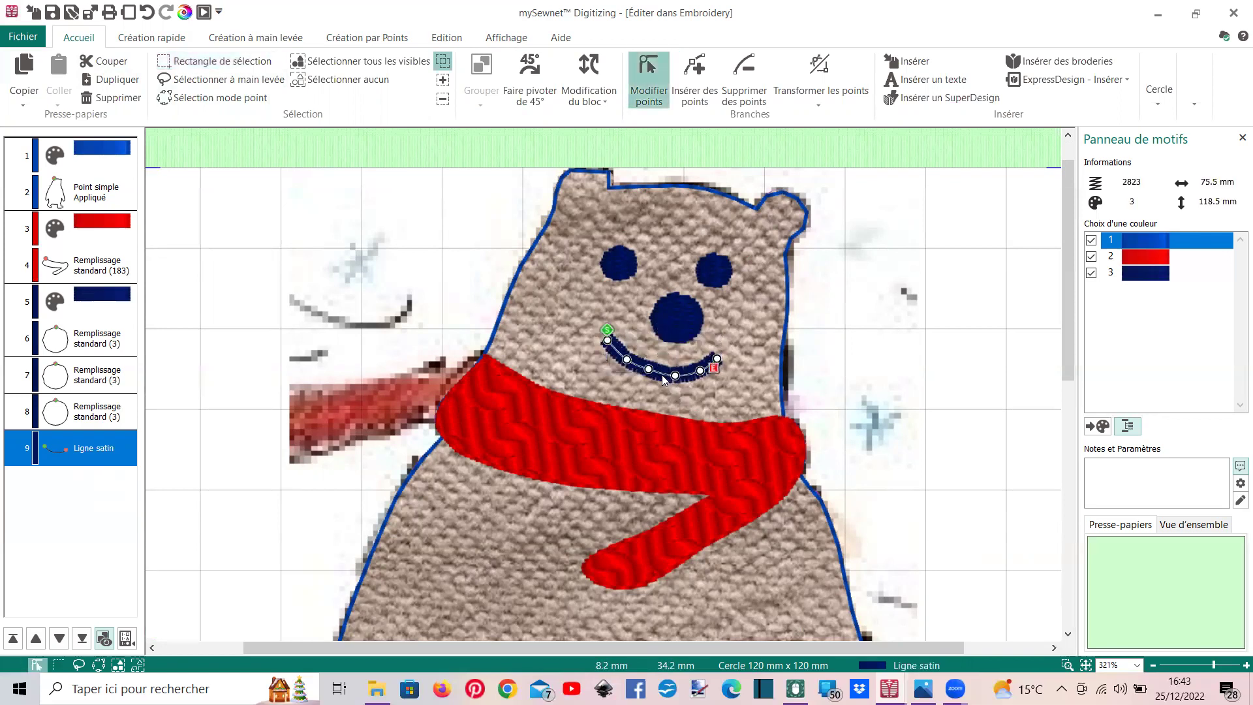
drag(649, 369, 627, 371)
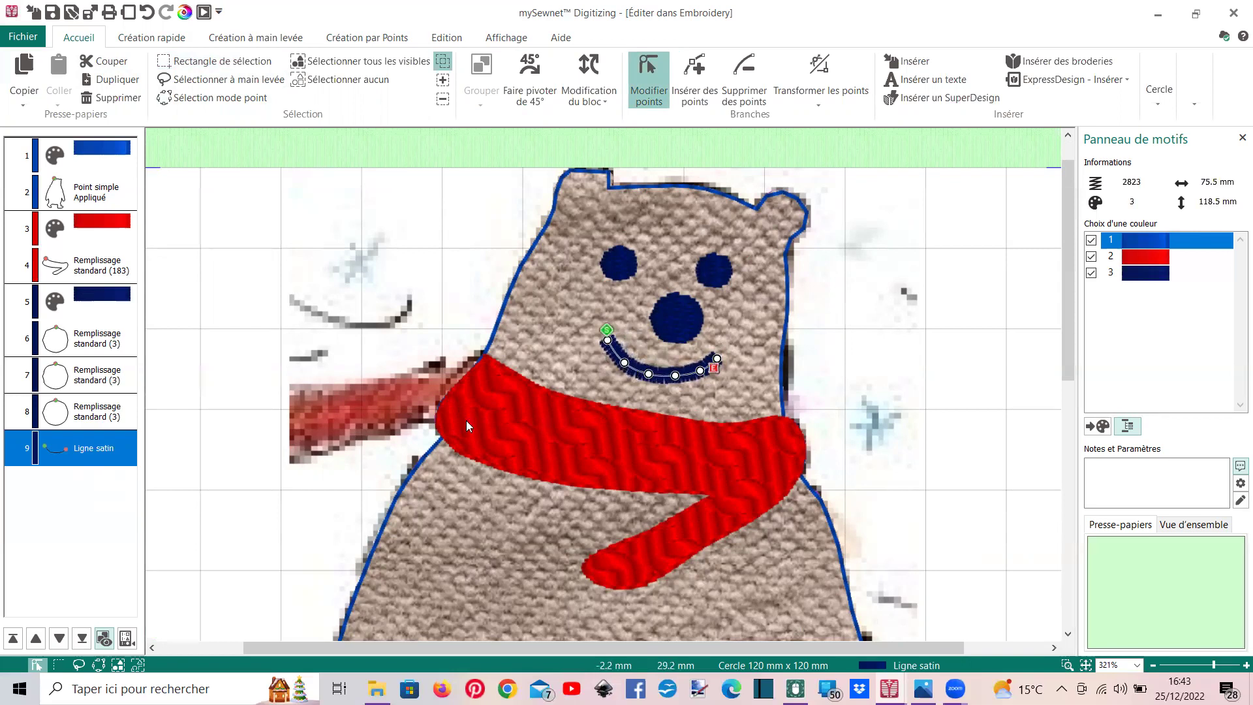
Shrink the round navy nose slightly and shift it a little to the left above the mouth
click(71, 418)
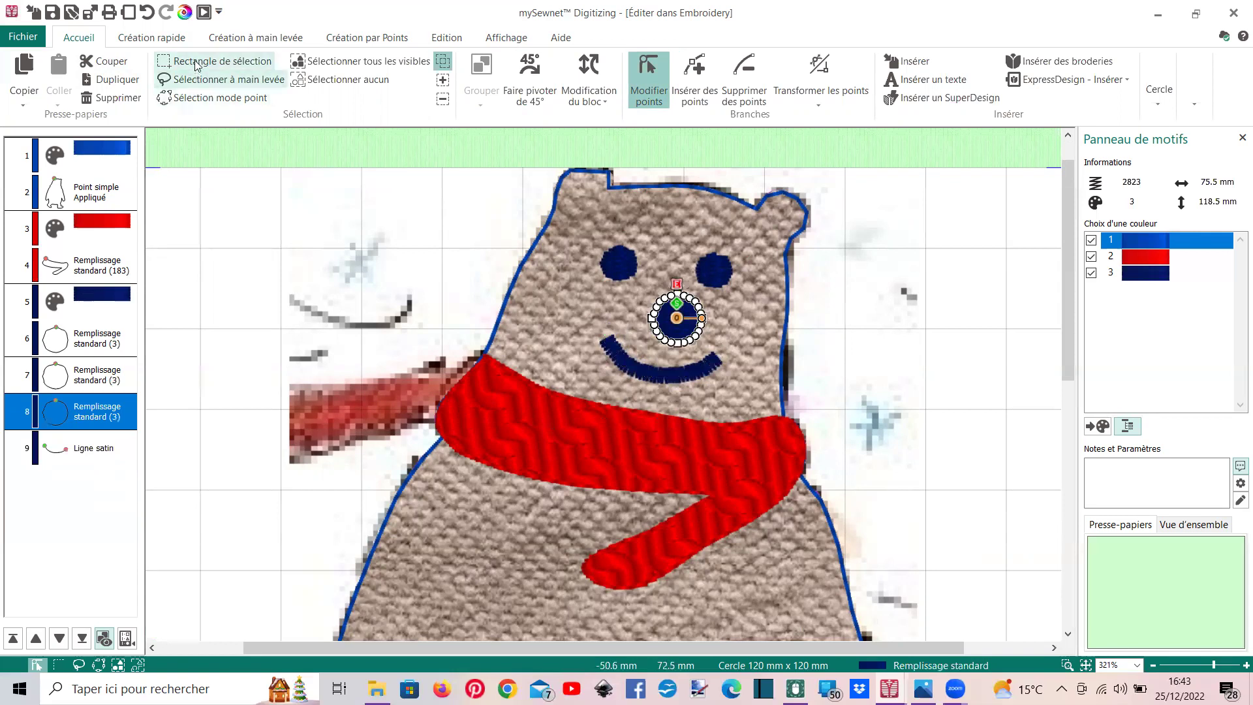
click(216, 61)
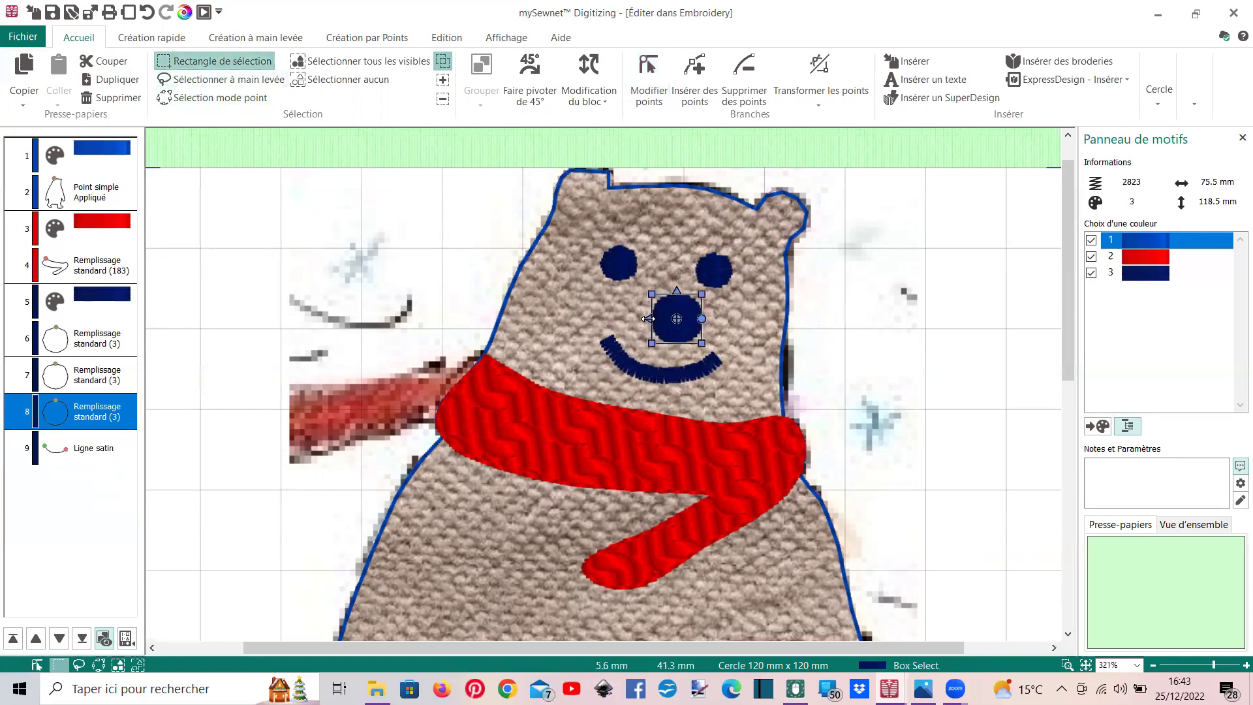
drag(657, 328, 647, 294)
drag(667, 338, 662, 337)
click(529, 526)
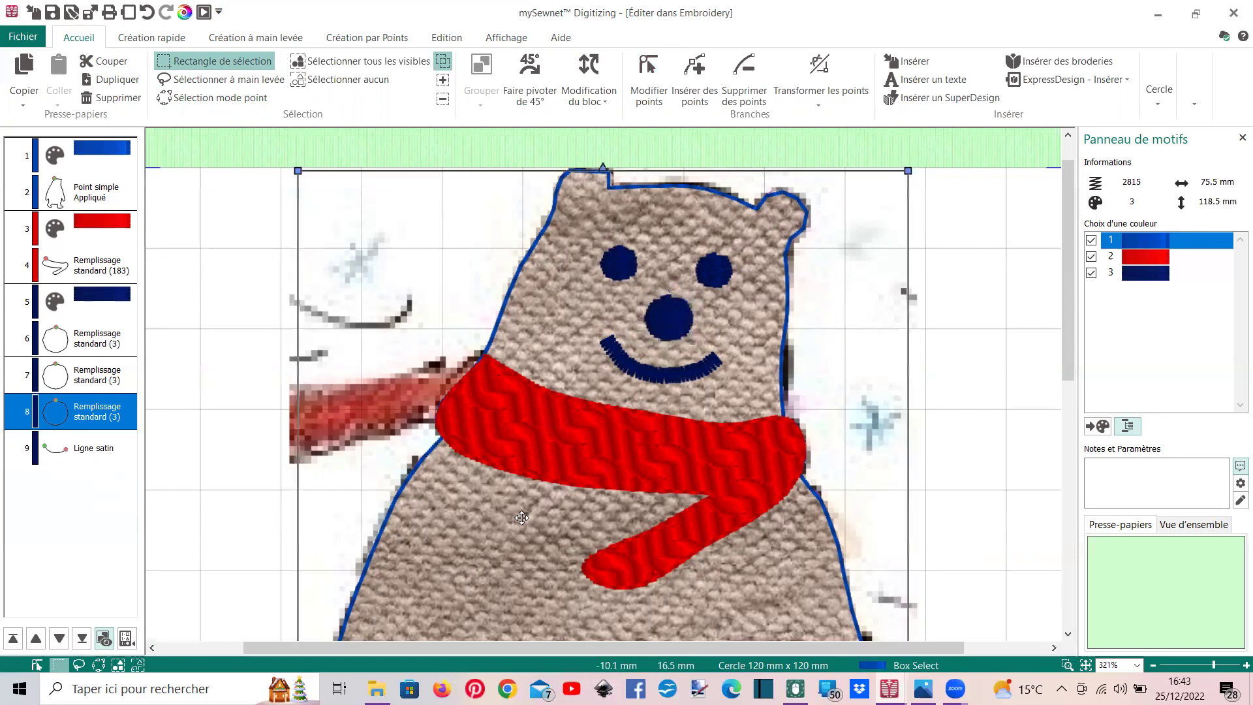
Insert a dark brown colour change after the satin mouth
right_click(104, 448)
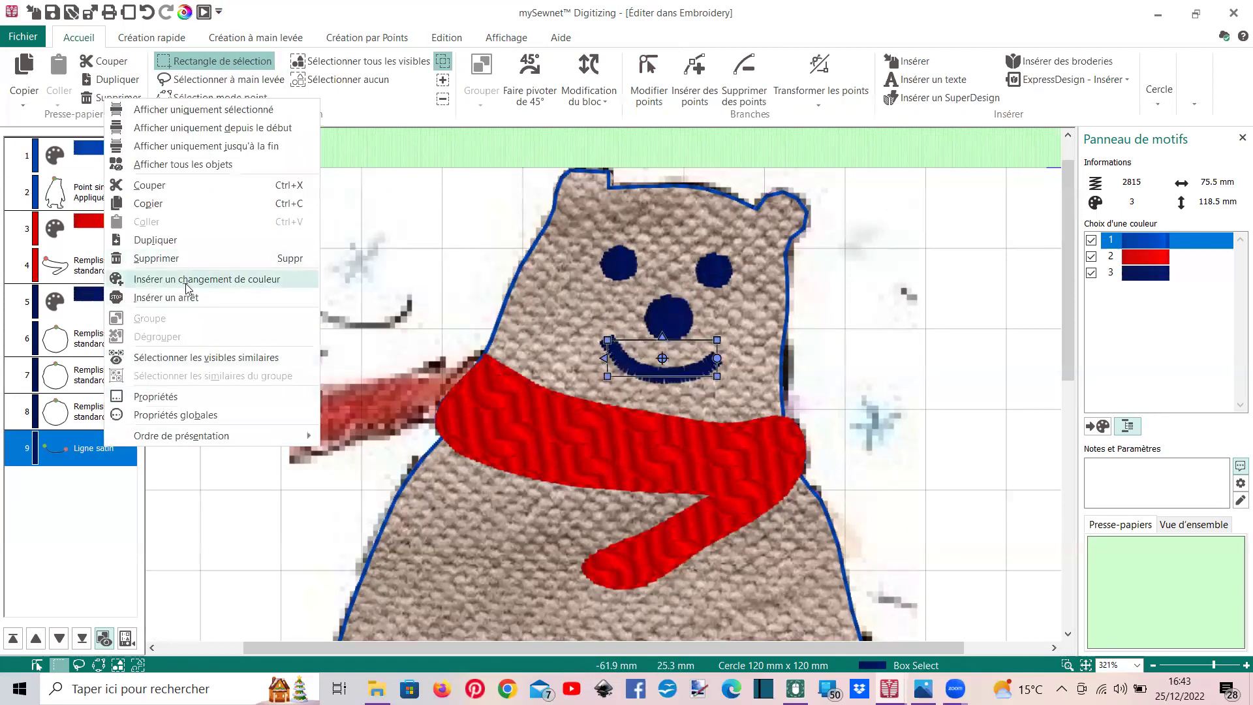
click(188, 280)
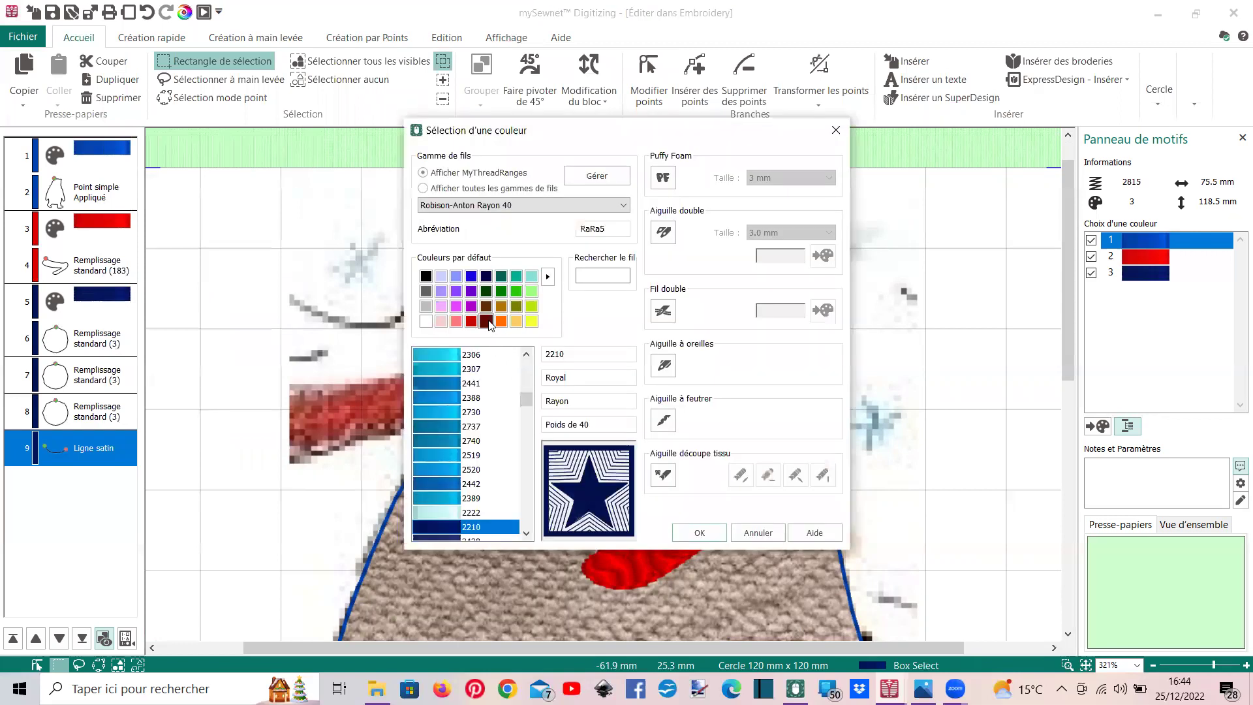
double_click(489, 324)
Switch the display to Objet mode so the lower body of the background picture can be traced
scroll(488, 325, down, 3)
scroll(488, 324, down, 3)
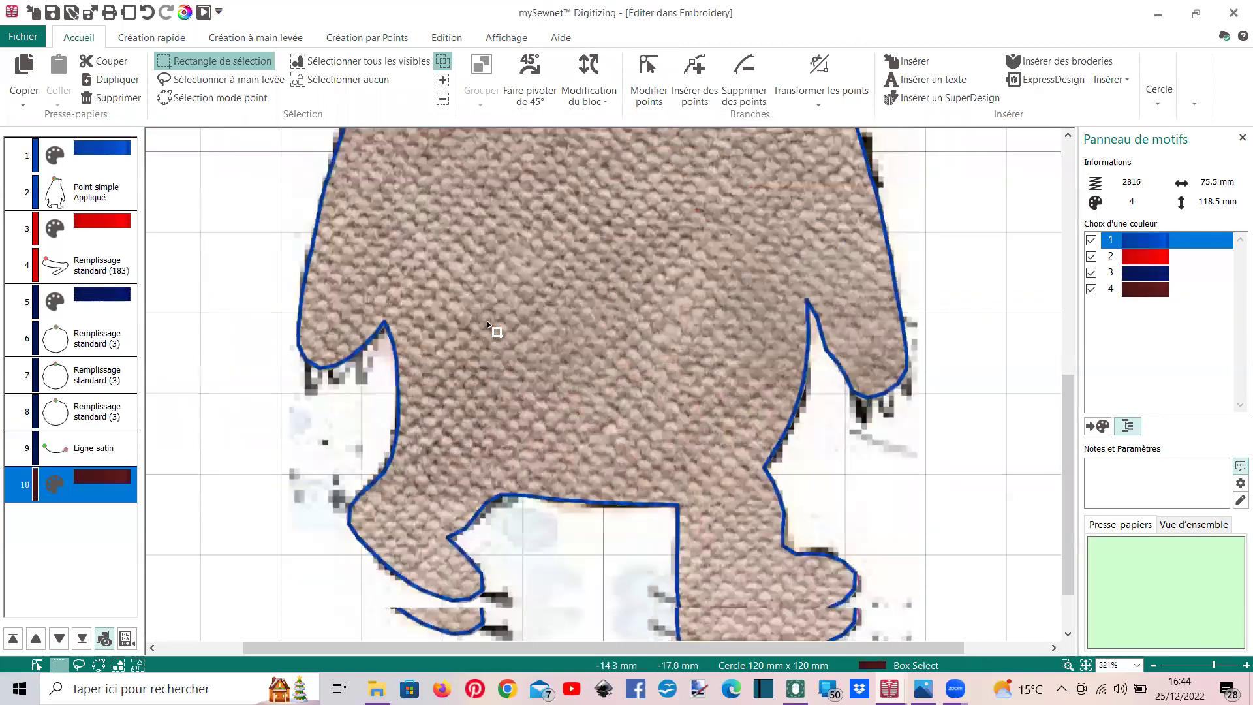
scroll(520, 292, down, 1)
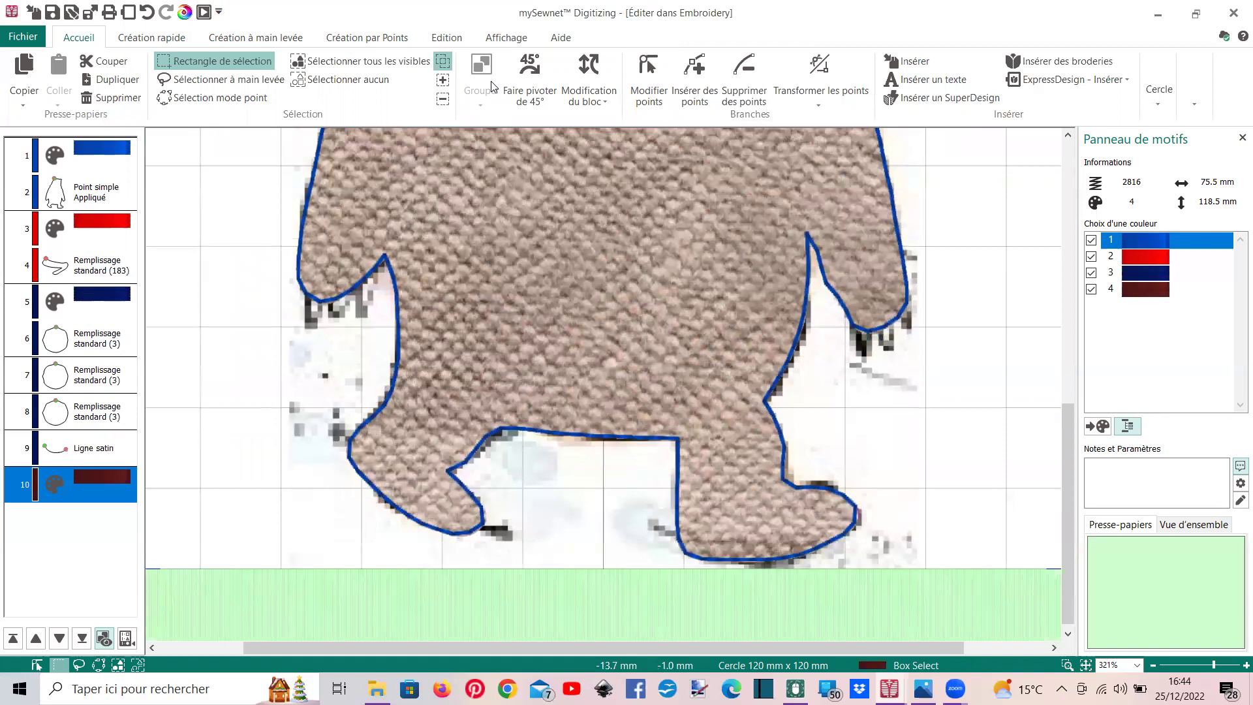
click(508, 41)
click(375, 97)
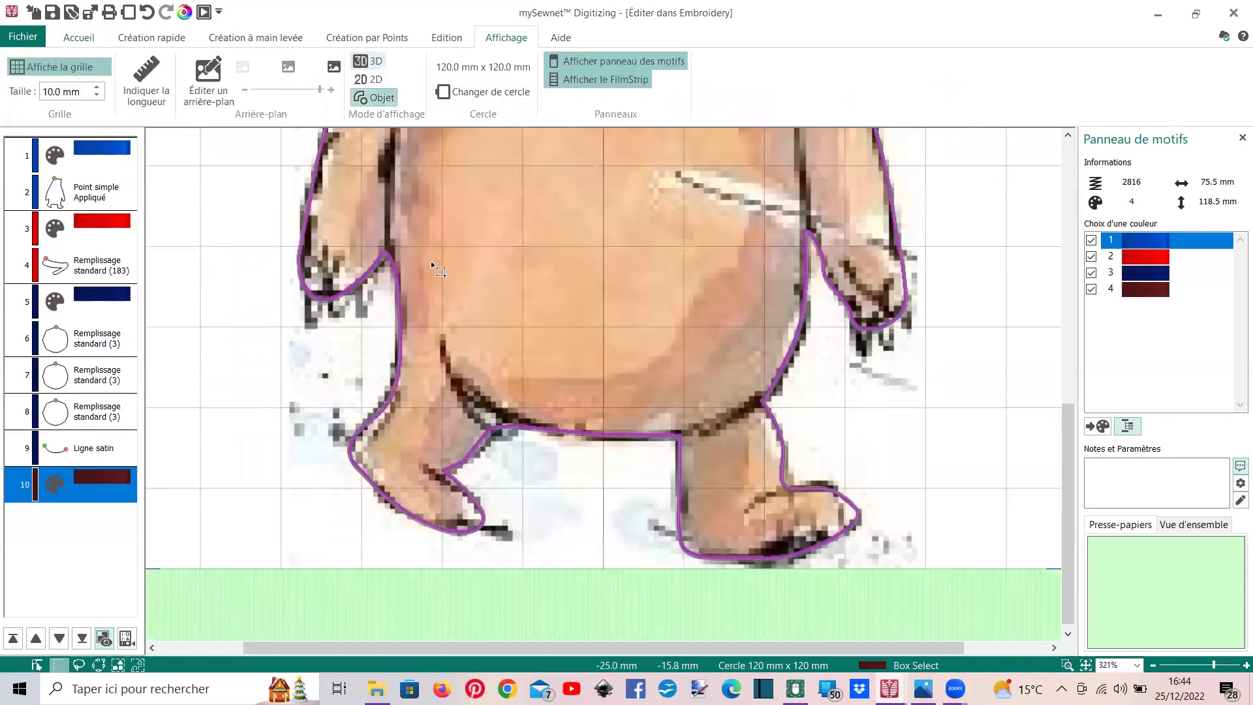
Draw a Point triple line point by point along the belly crease above the bear's left-hand leg
click(356, 39)
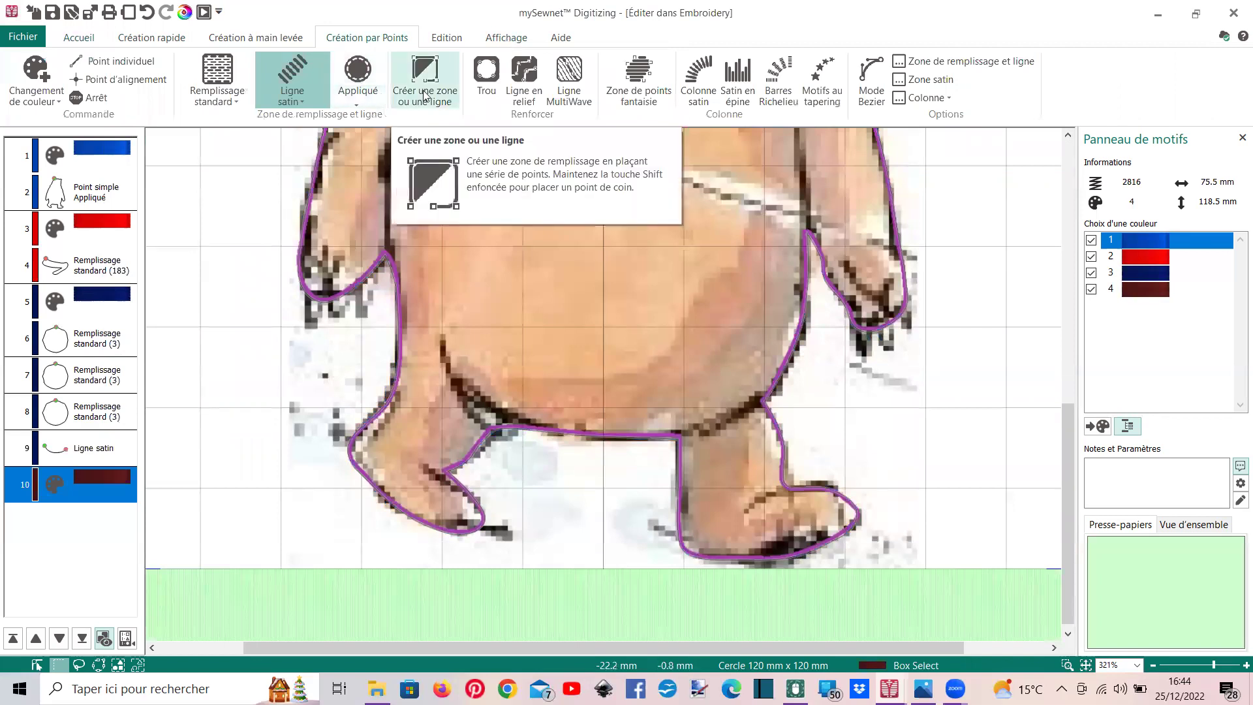
click(291, 98)
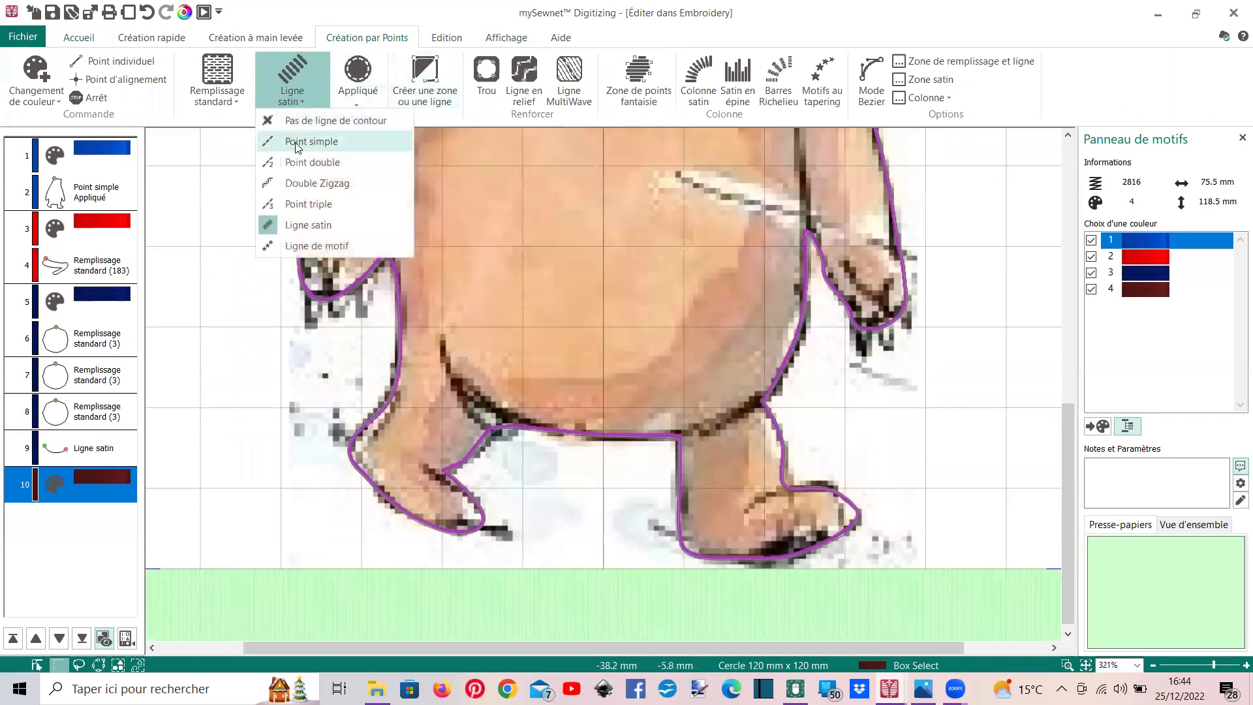
click(313, 204)
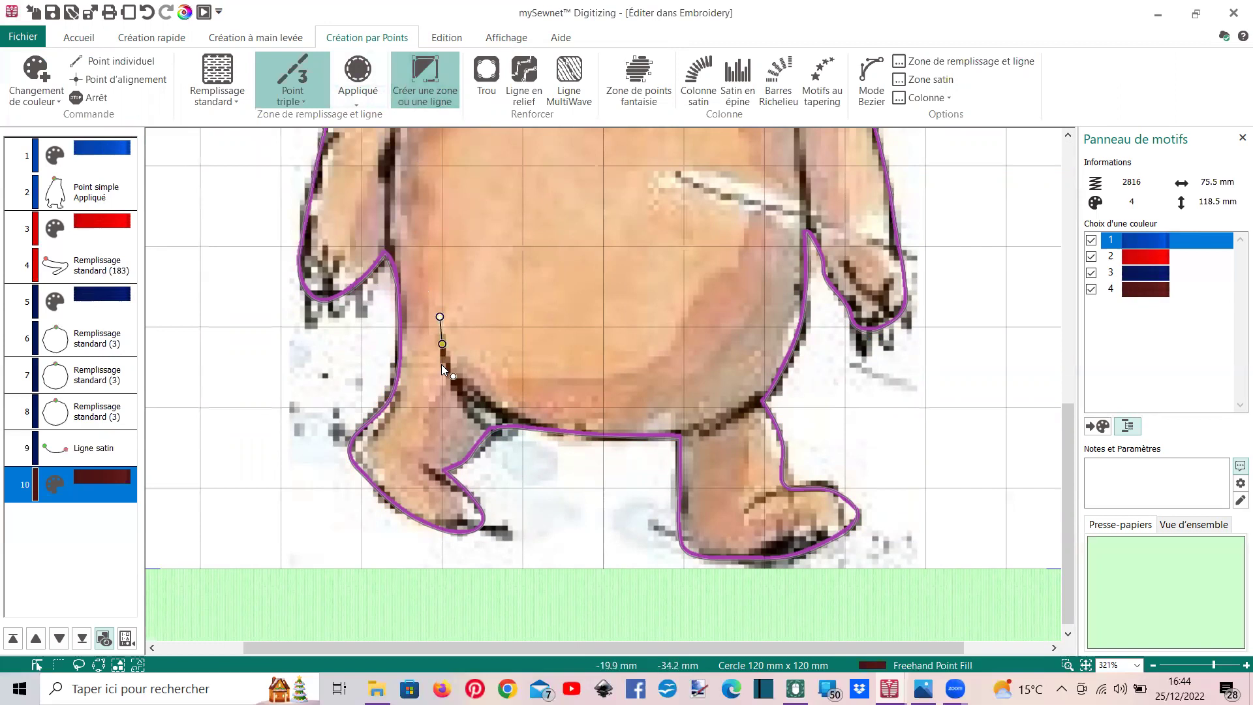
click(466, 399)
double_click(489, 429)
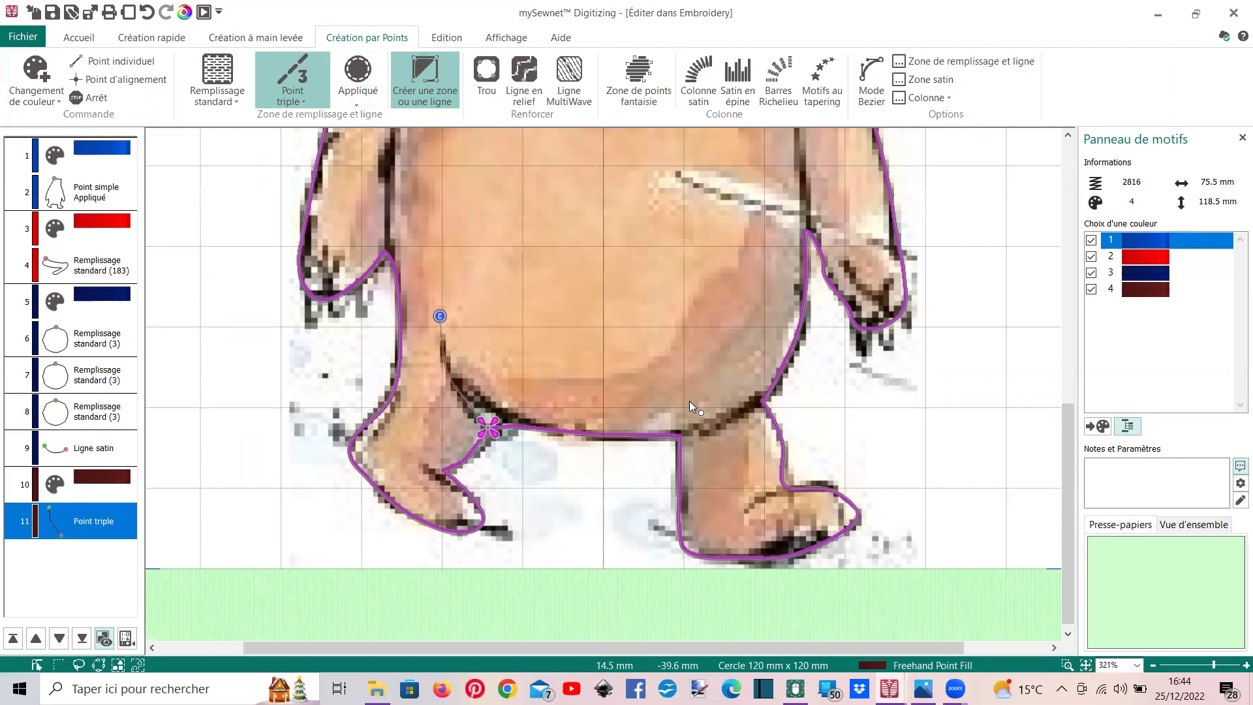
Draw a Point triple line down the inner edge of the right-hand arm, ending where the arm meets the body outline
scroll(688, 363, up, 5)
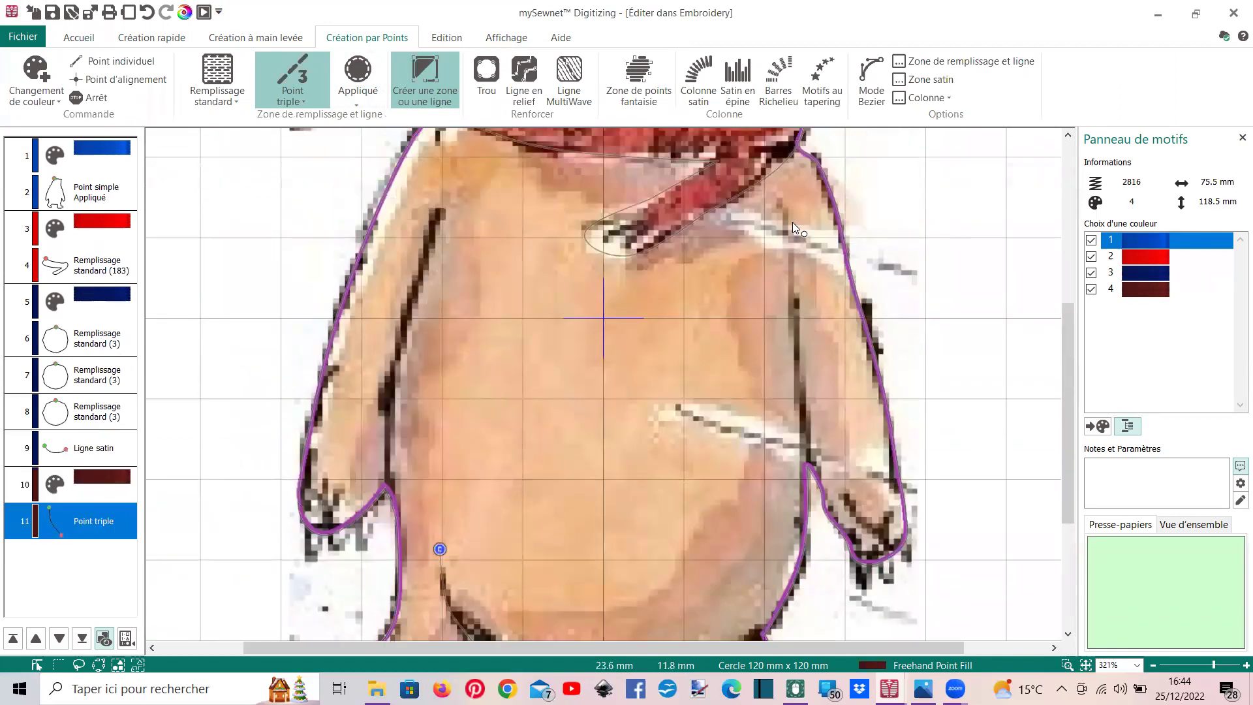
click(790, 282)
click(798, 349)
click(802, 400)
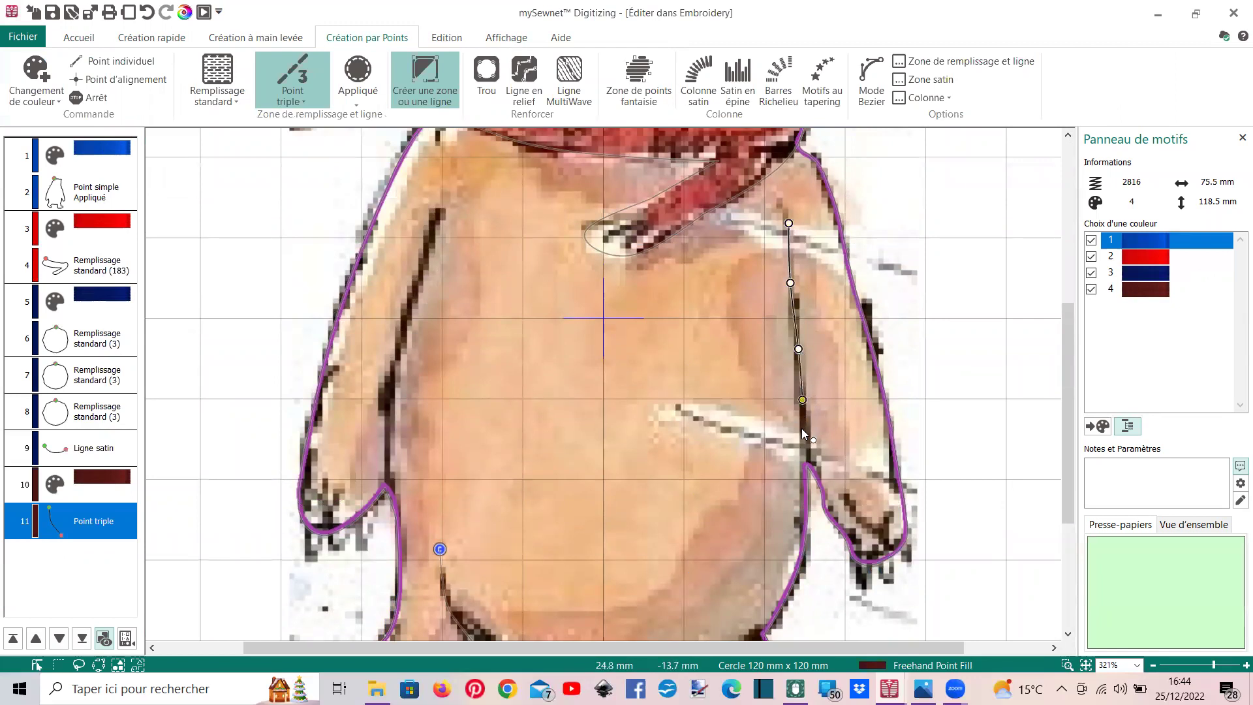
double_click(804, 464)
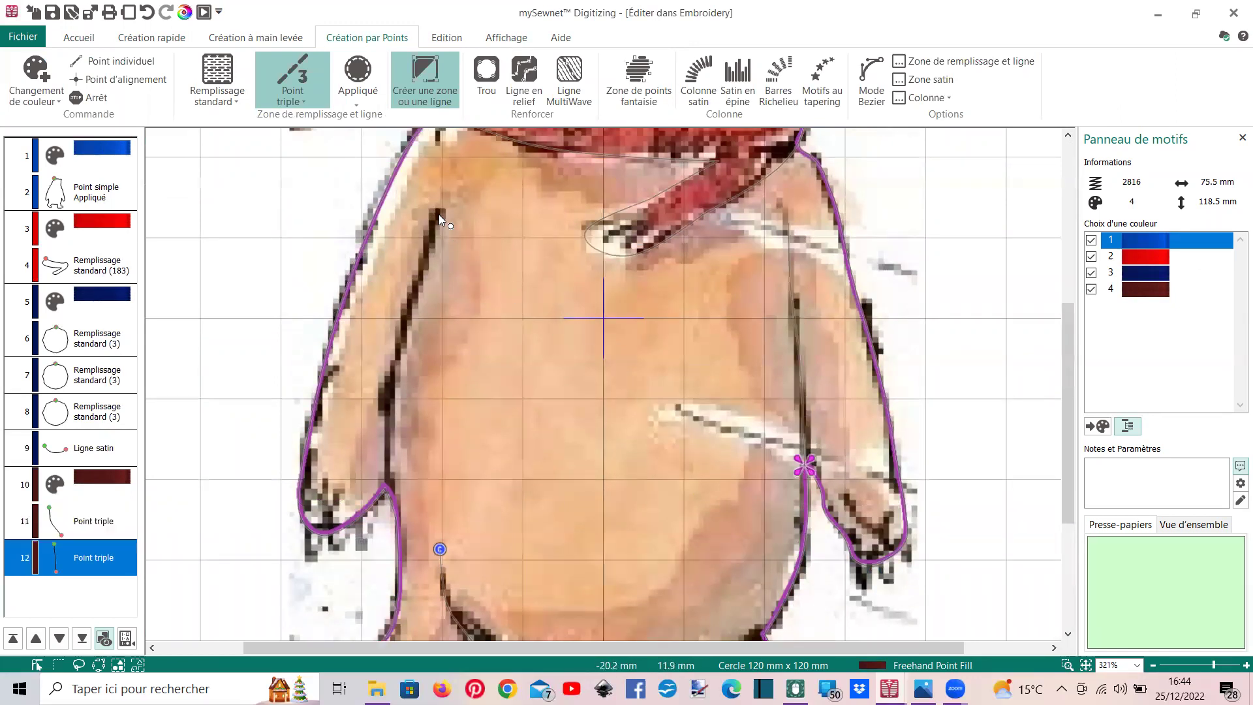
Draw a Point triple line down the inner edge of the left-hand arm, ending where the arm meets the body outline
click(412, 297)
click(403, 337)
click(385, 389)
click(387, 444)
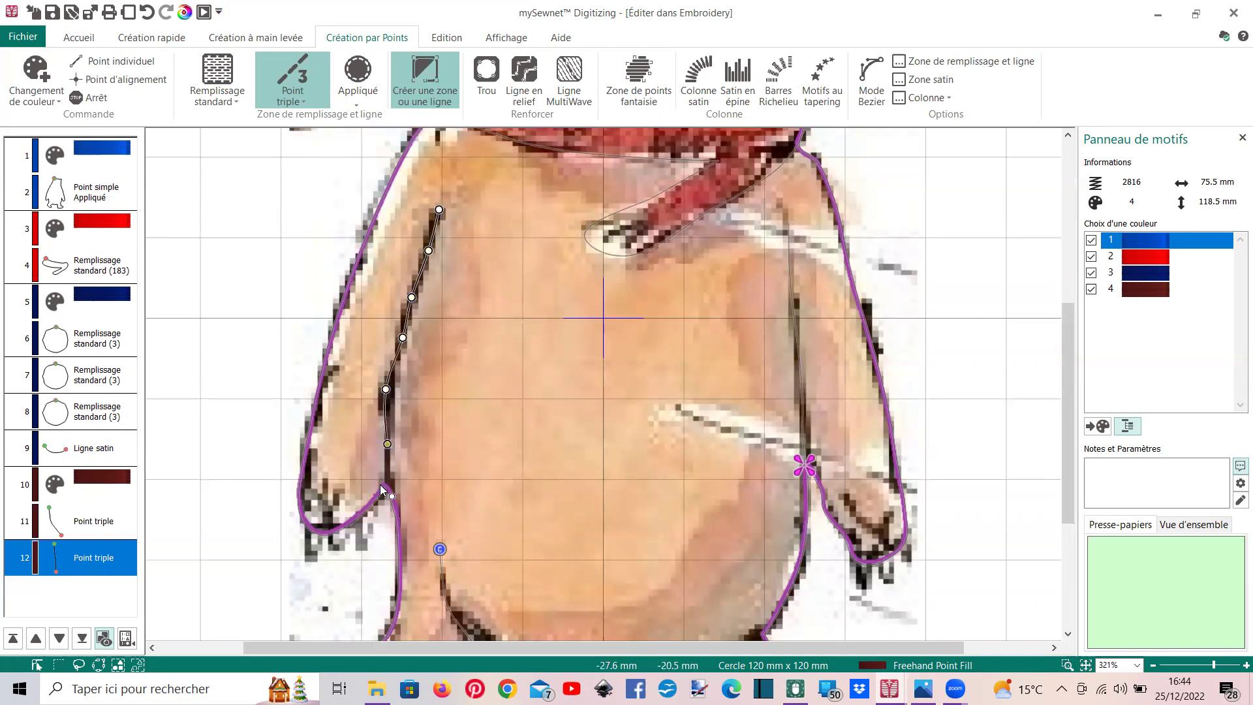
double_click(387, 486)
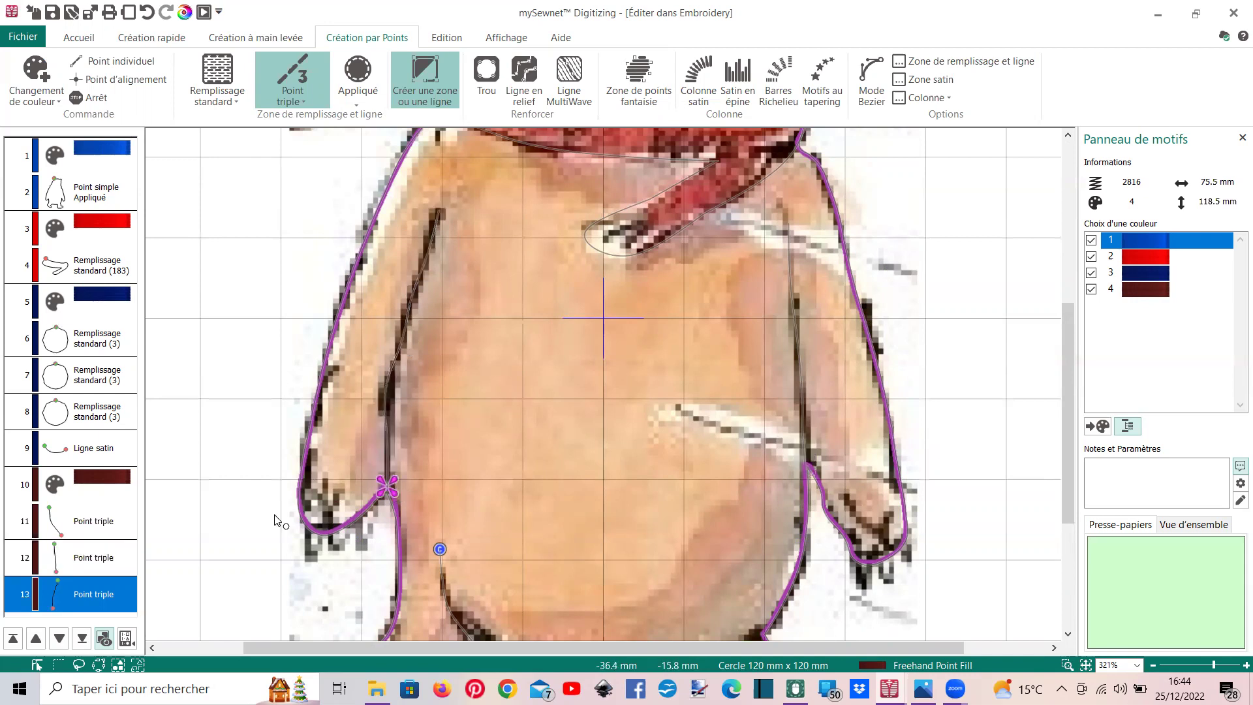
Examine the bear with its arm and belly lines in the realistic preview, and close the preview
click(186, 13)
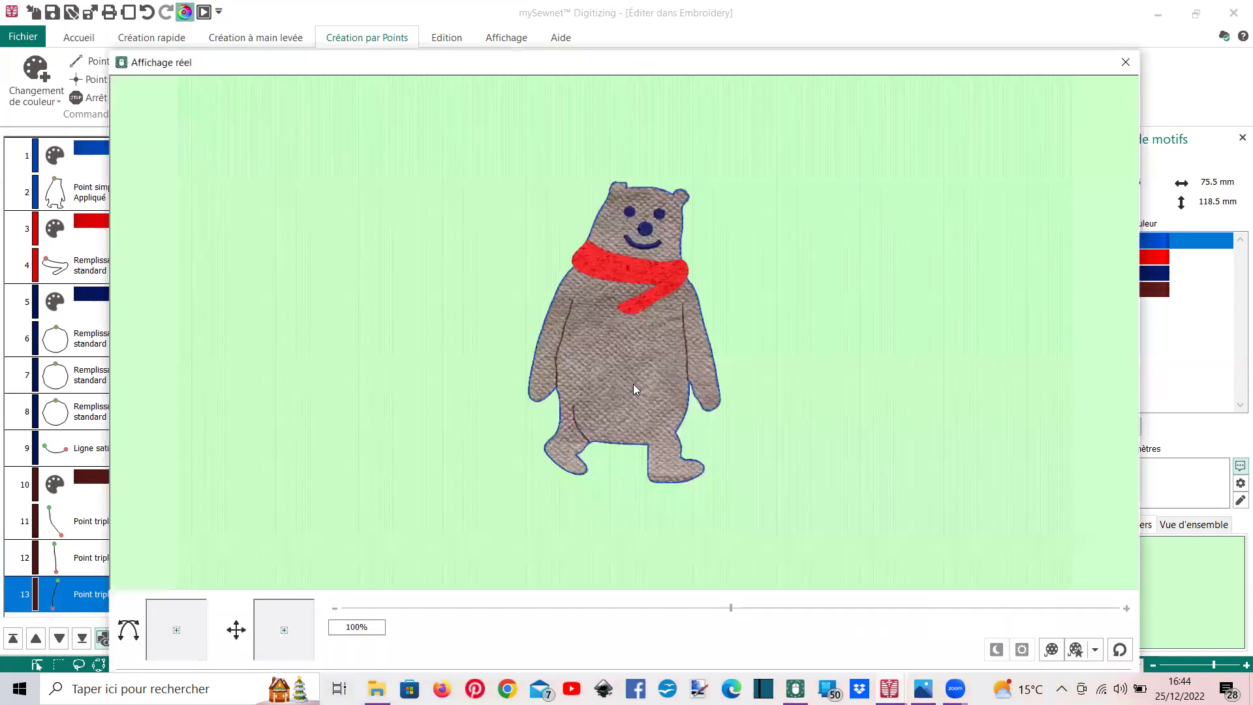
scroll(637, 390, up, 3)
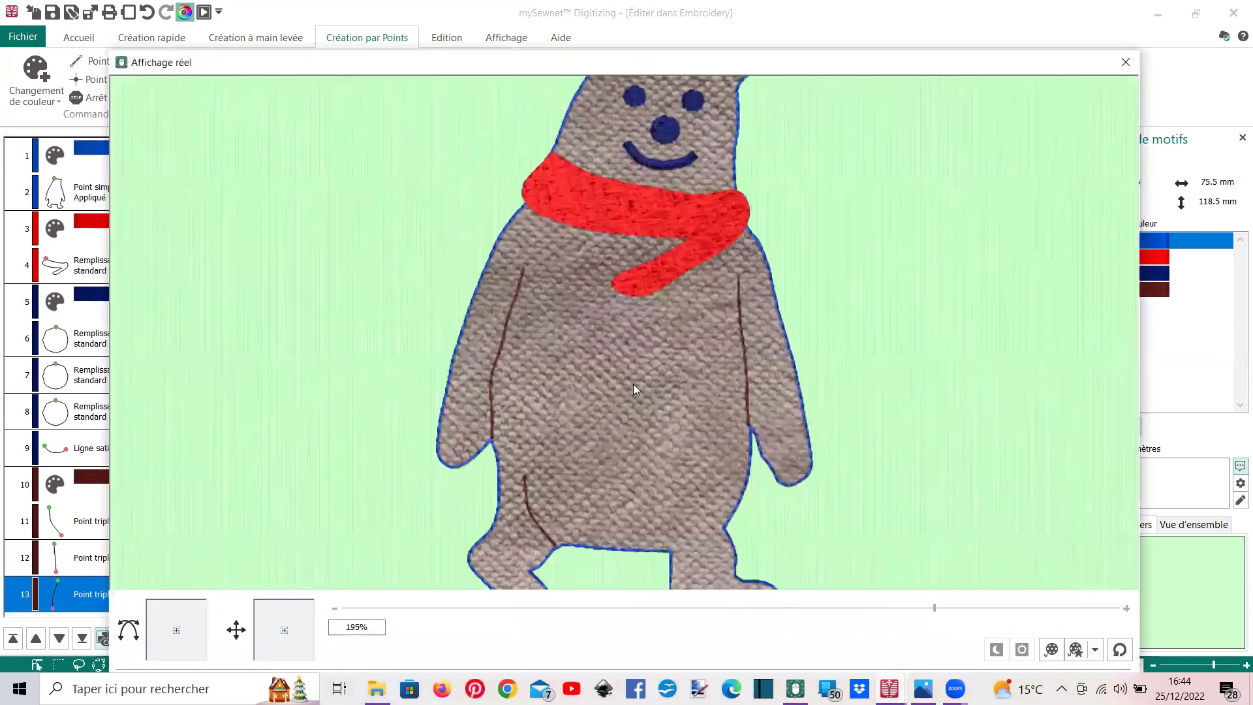
scroll(633, 384, down, 2)
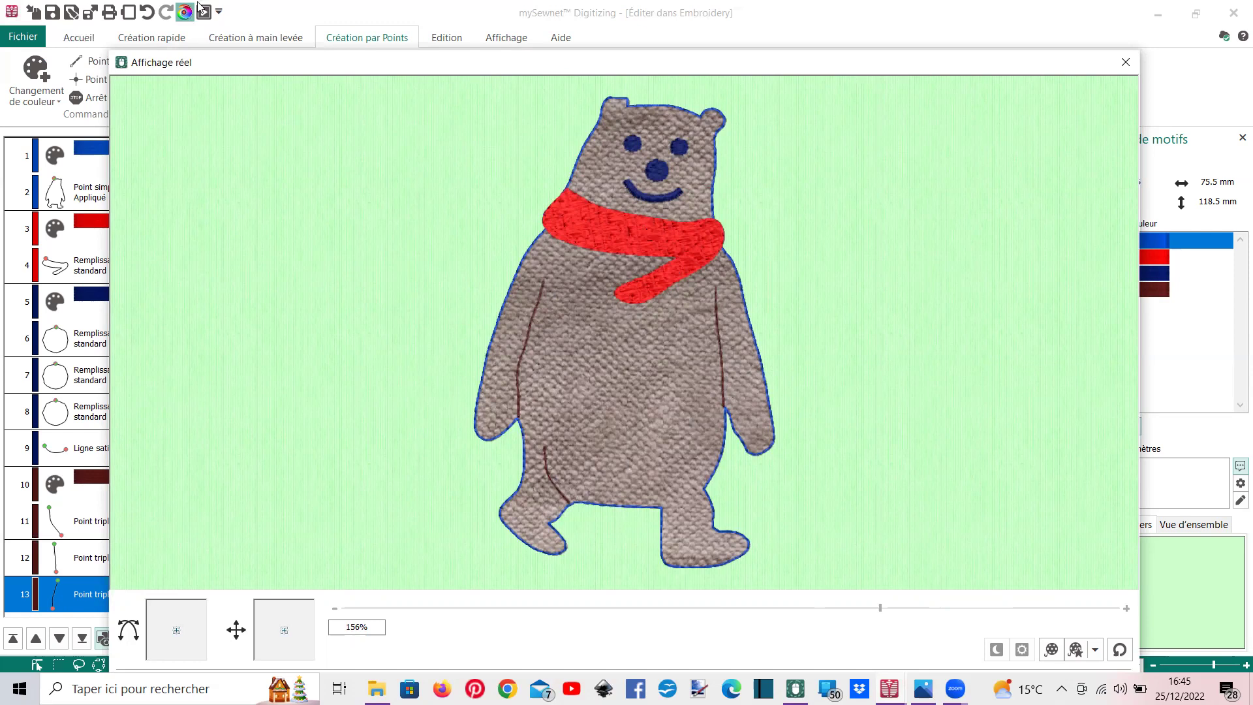
click(1126, 64)
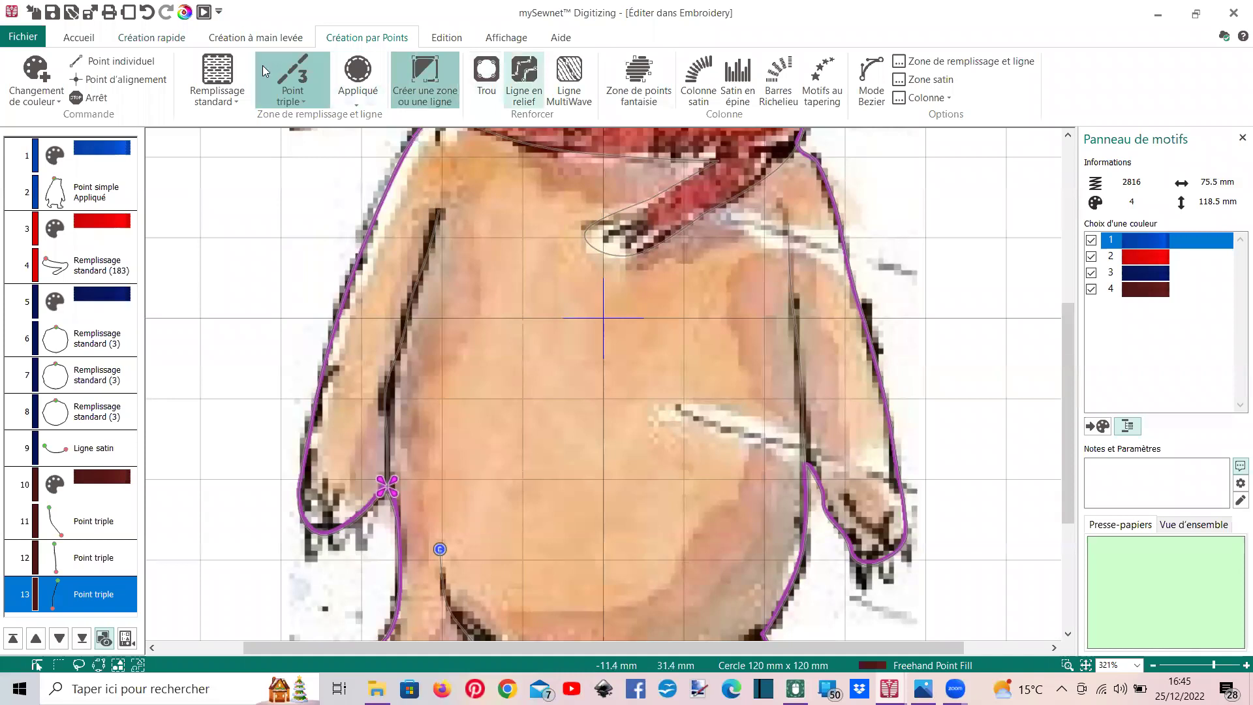
Insert an orange colour change after the last Point triple line
click(506, 37)
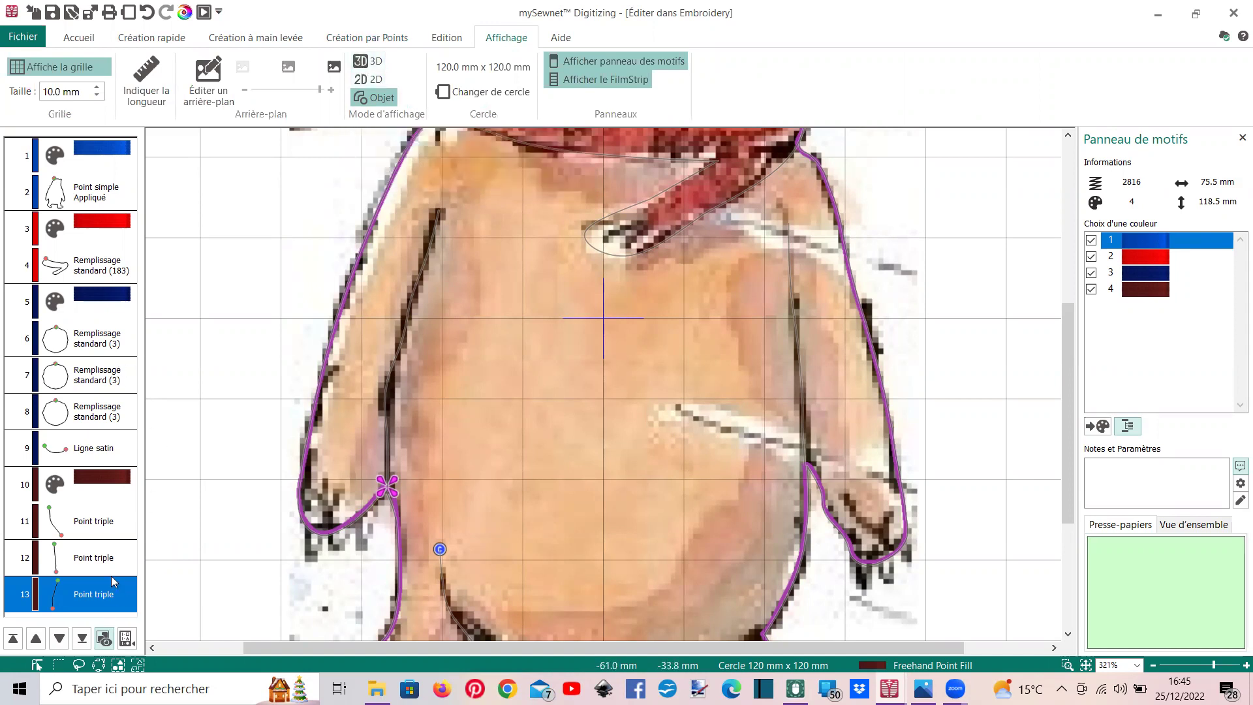
right_click(91, 595)
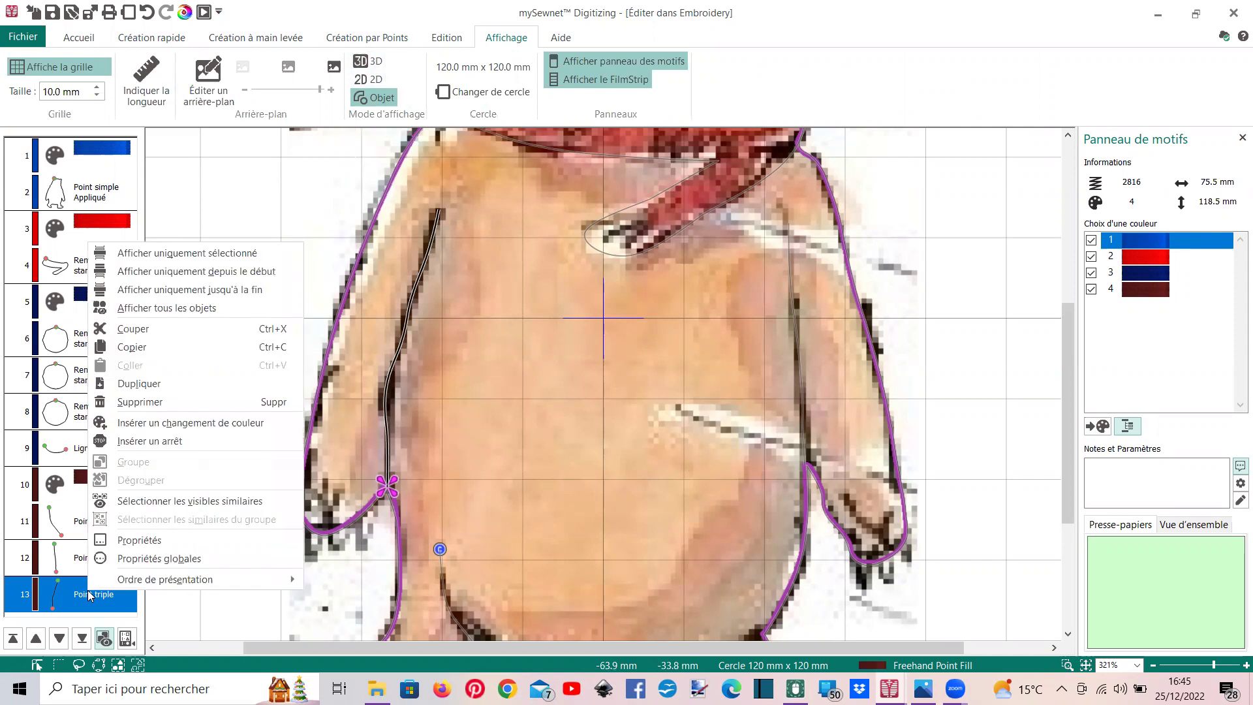
click(173, 423)
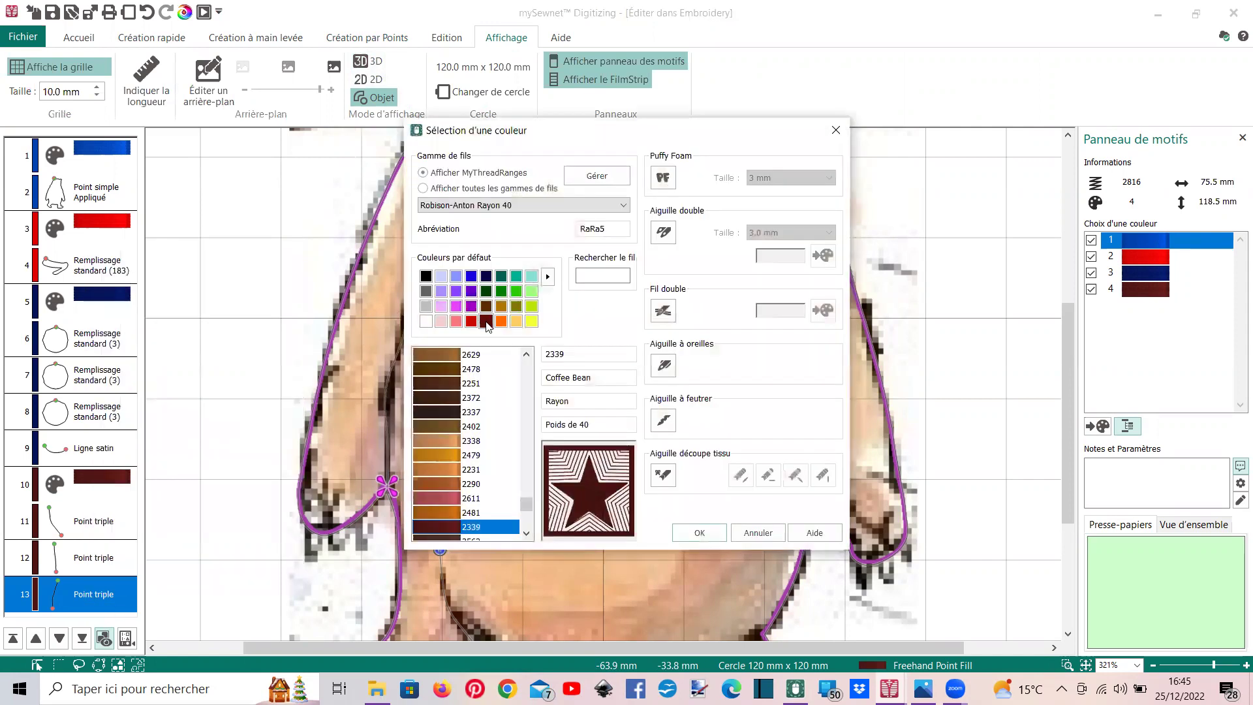
click(500, 321)
click(699, 536)
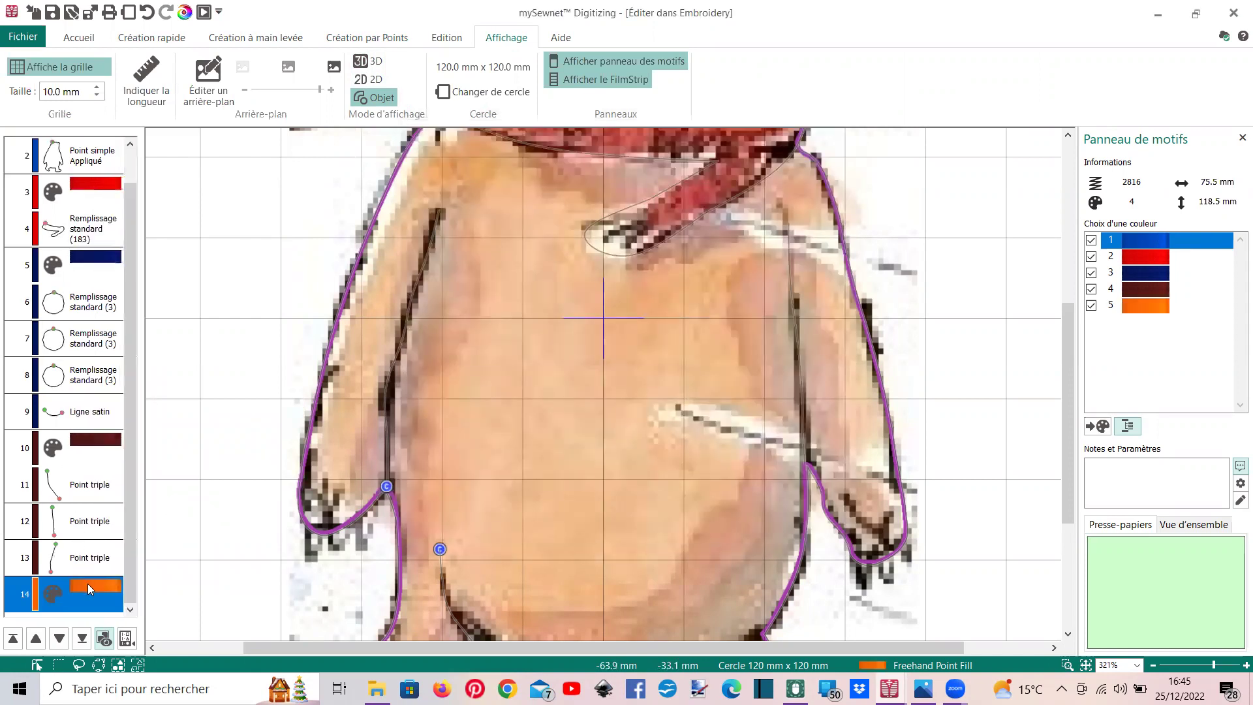
Insert an Arrêt after the orange colour change with the remark "placer le dos de l'ours sur le cadre envers face à moi"
right_click(88, 583)
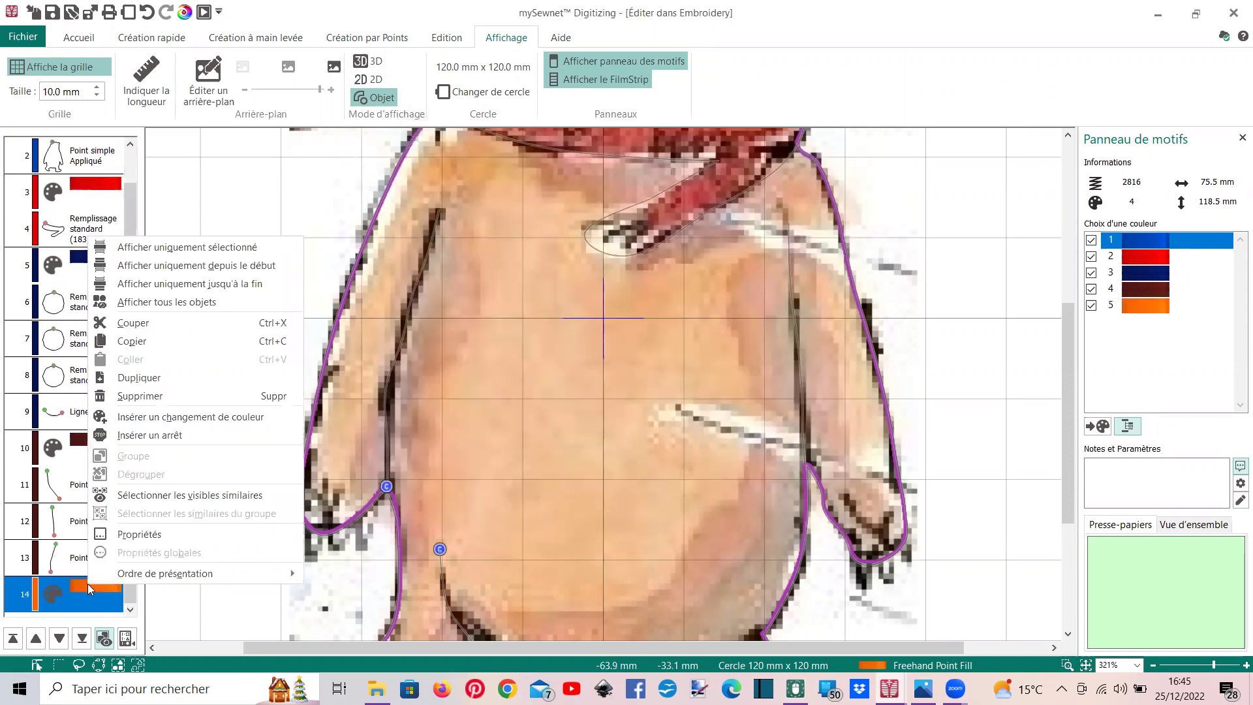
click(142, 437)
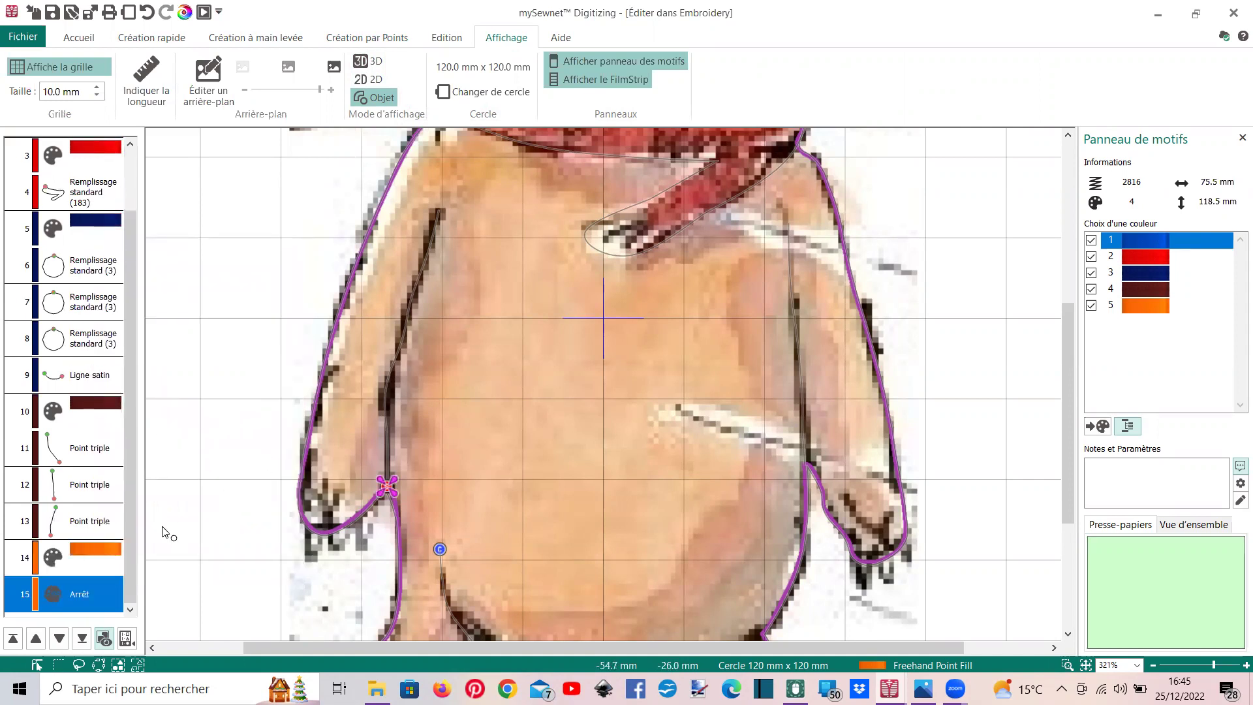
right_click(71, 594)
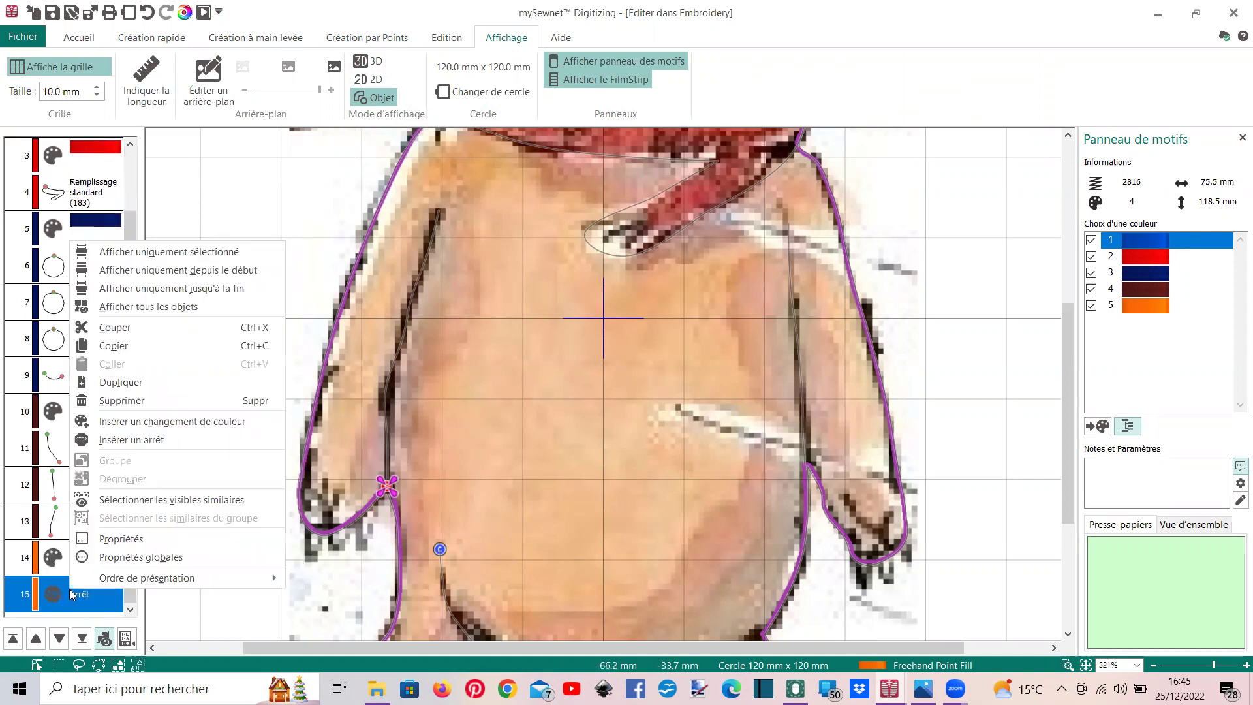
click(112, 539)
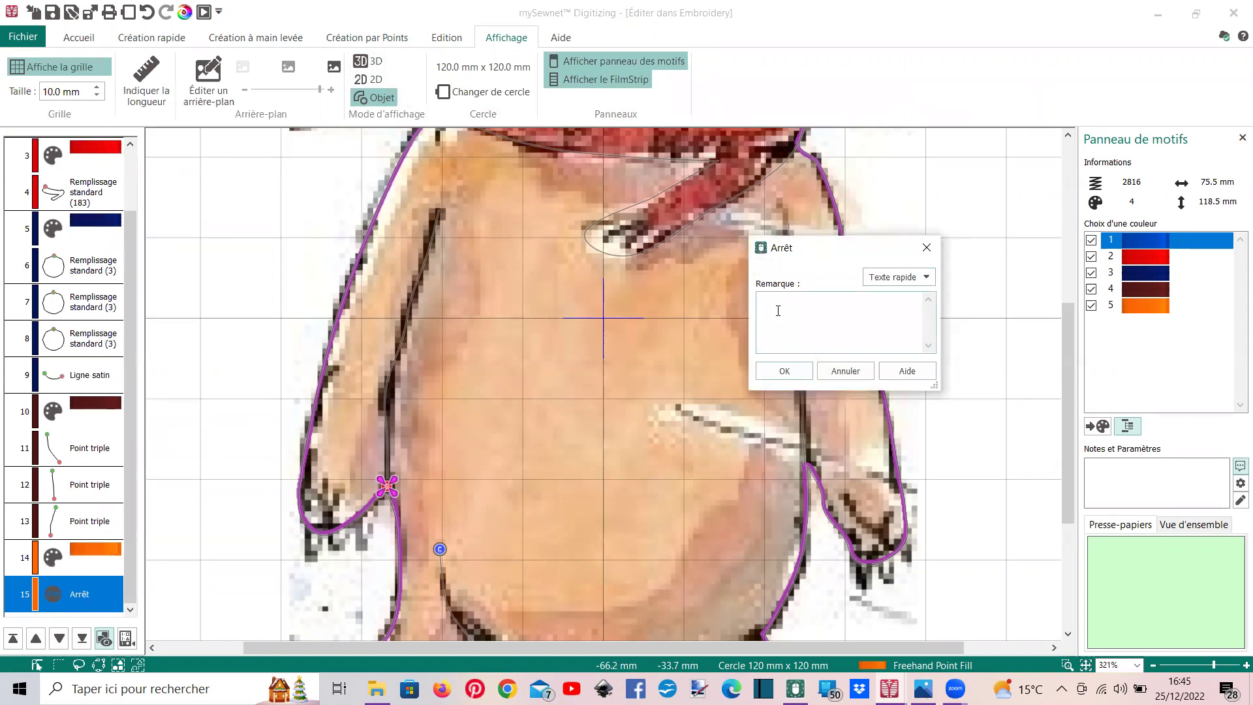
text(placer le dos de l'ours sur le cadre envers face à moi)
click(799, 374)
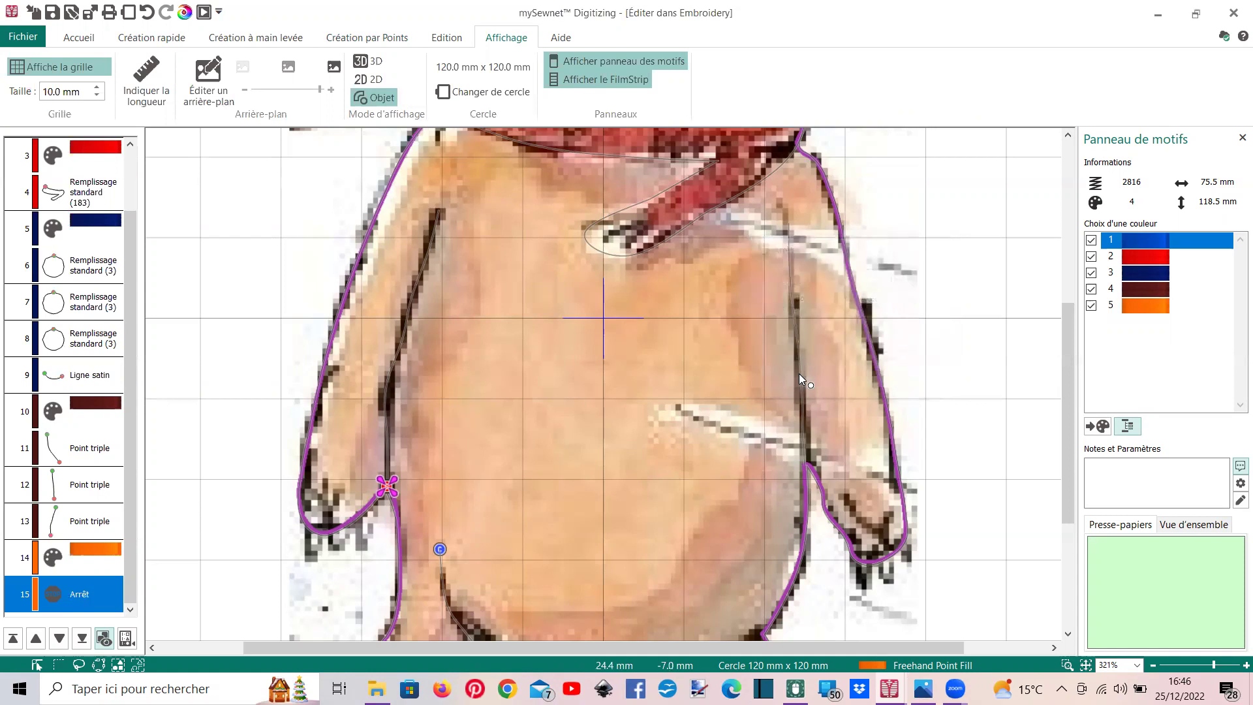
Display the whole bear in 3D and select the orange colour change in the object sequence
scroll(757, 306, down, 2)
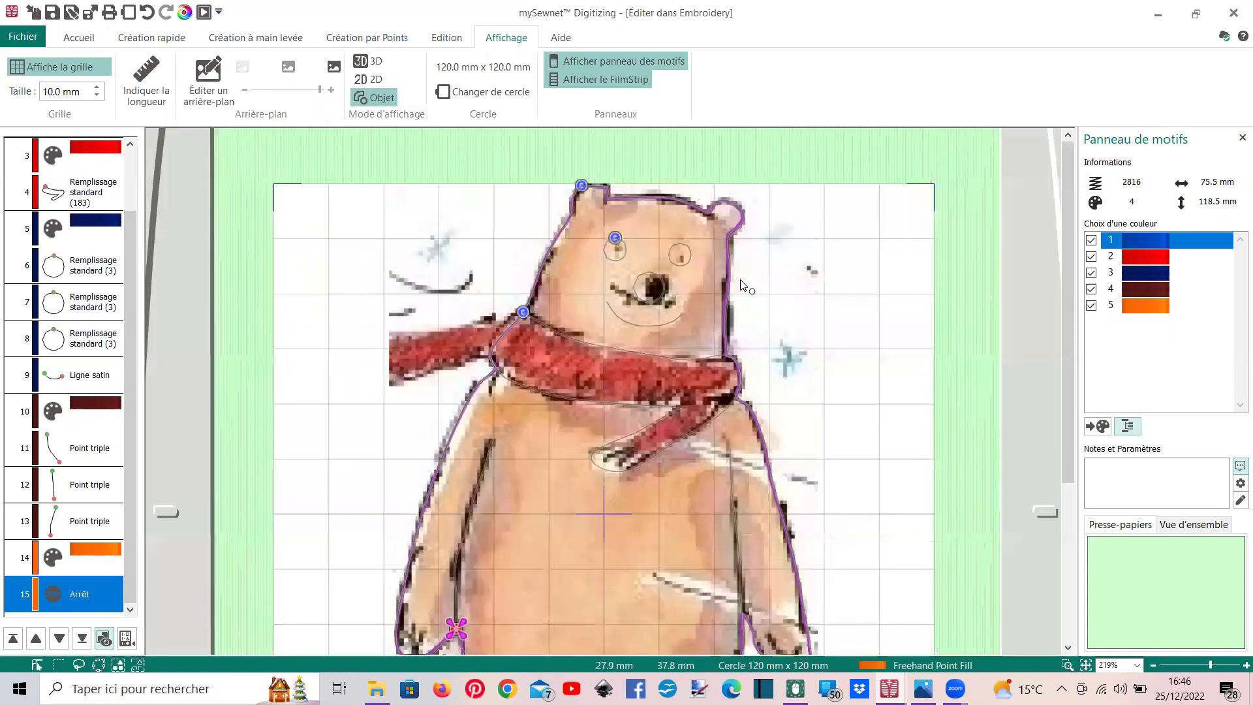
scroll(649, 249, down, 5)
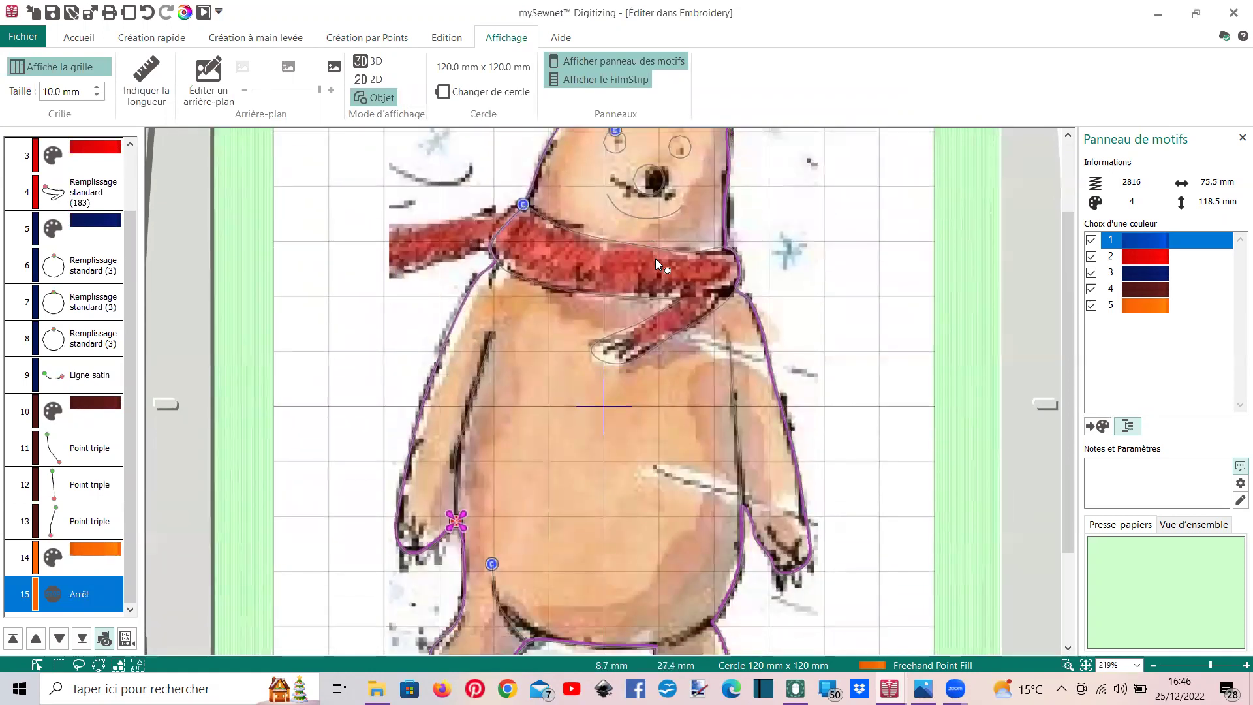
scroll(660, 265, down, 2)
scroll(661, 265, down, 2)
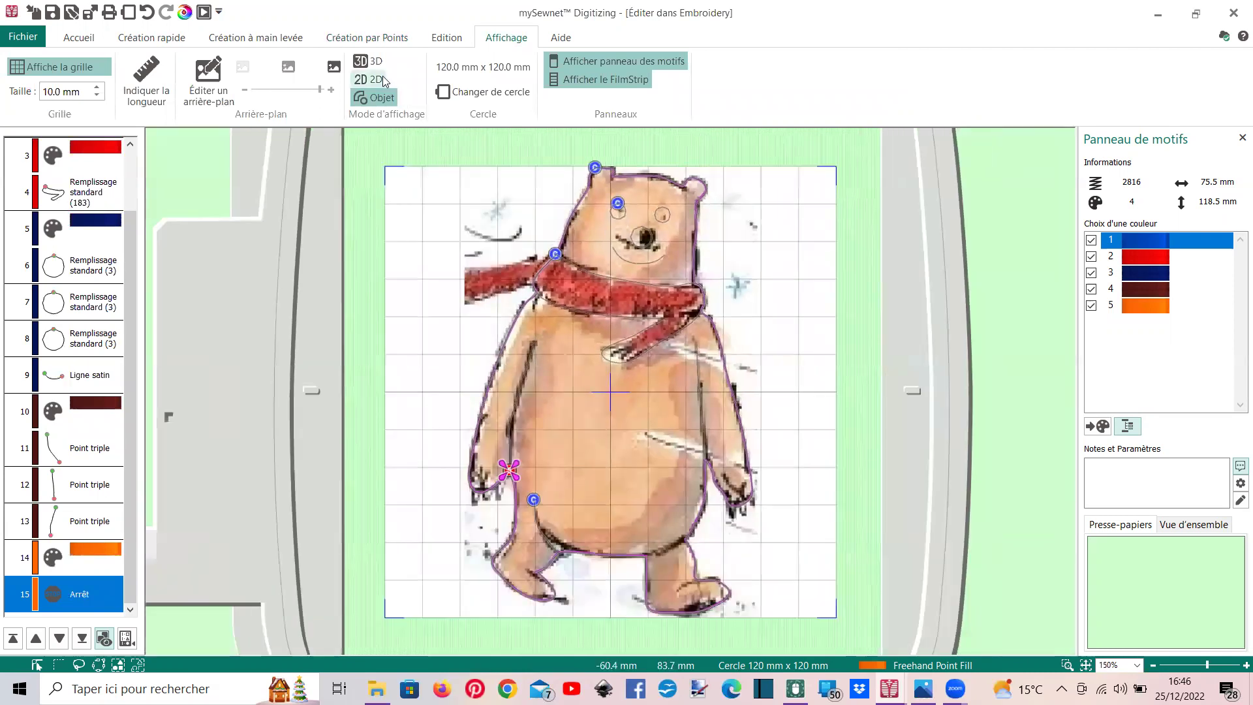
click(369, 61)
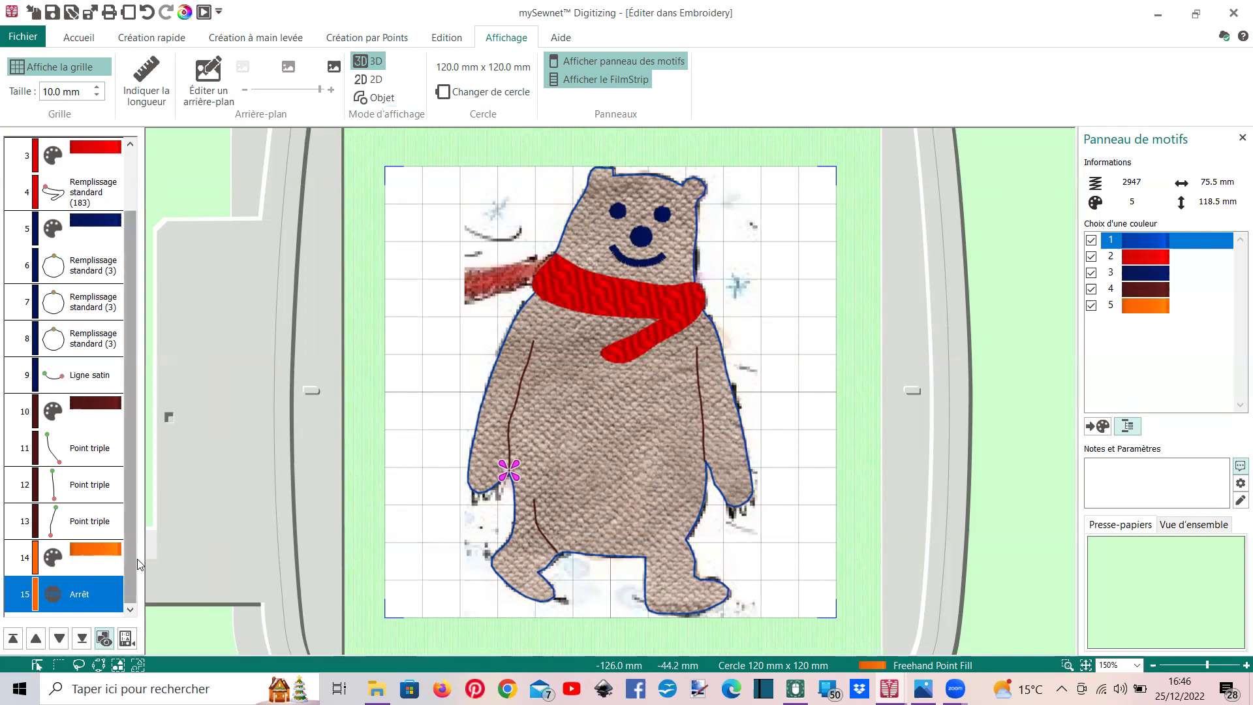
click(92, 550)
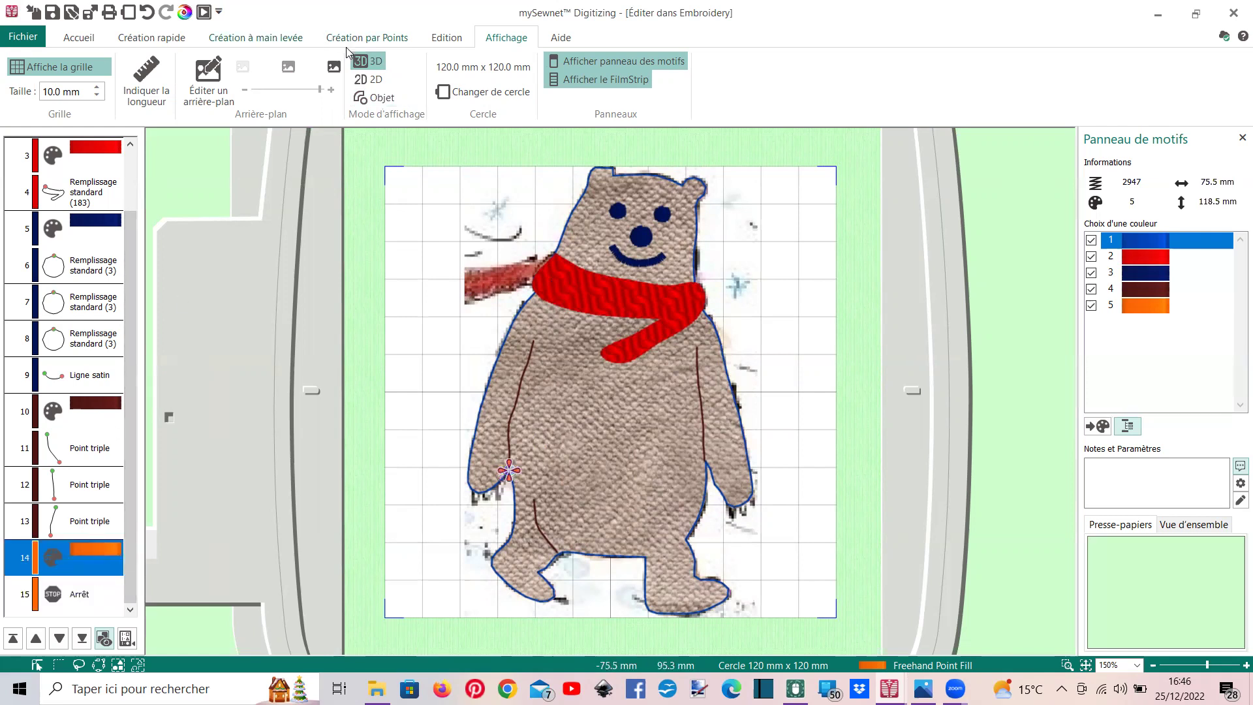
Switch to object view and start a Point triple line down the outer edge of the bear's right-hand arm
click(367, 39)
click(423, 85)
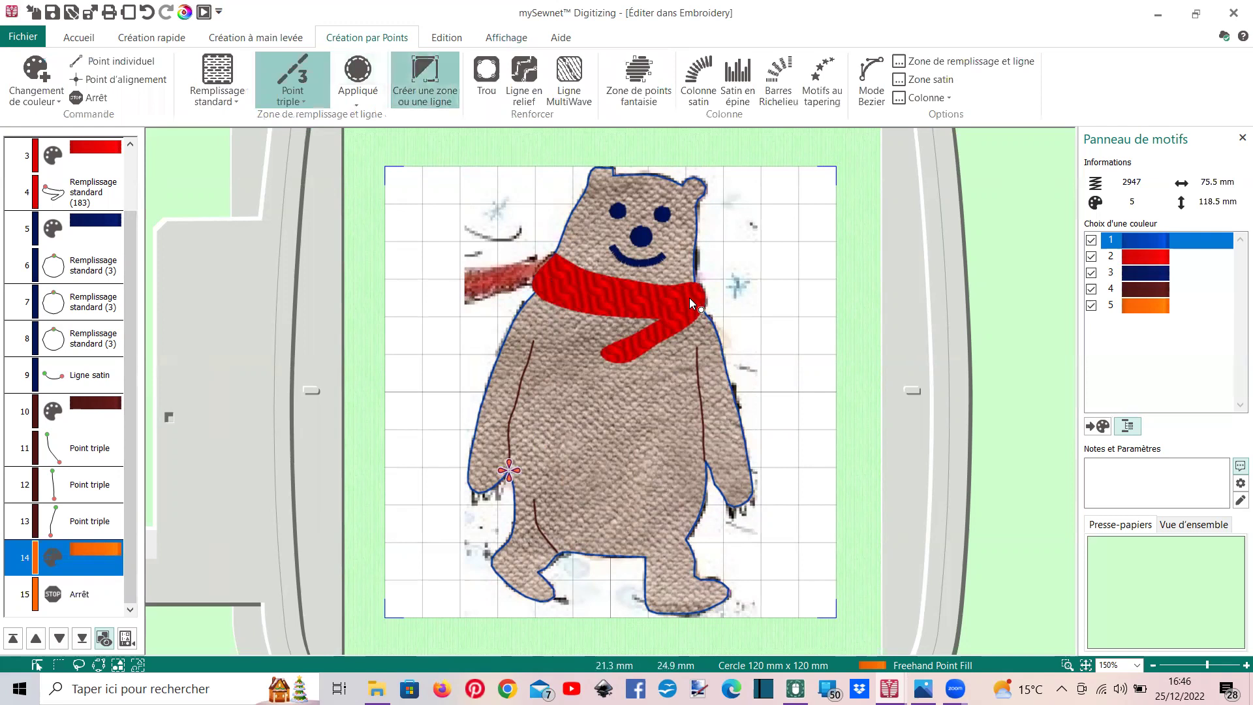
scroll(689, 298, up, 2)
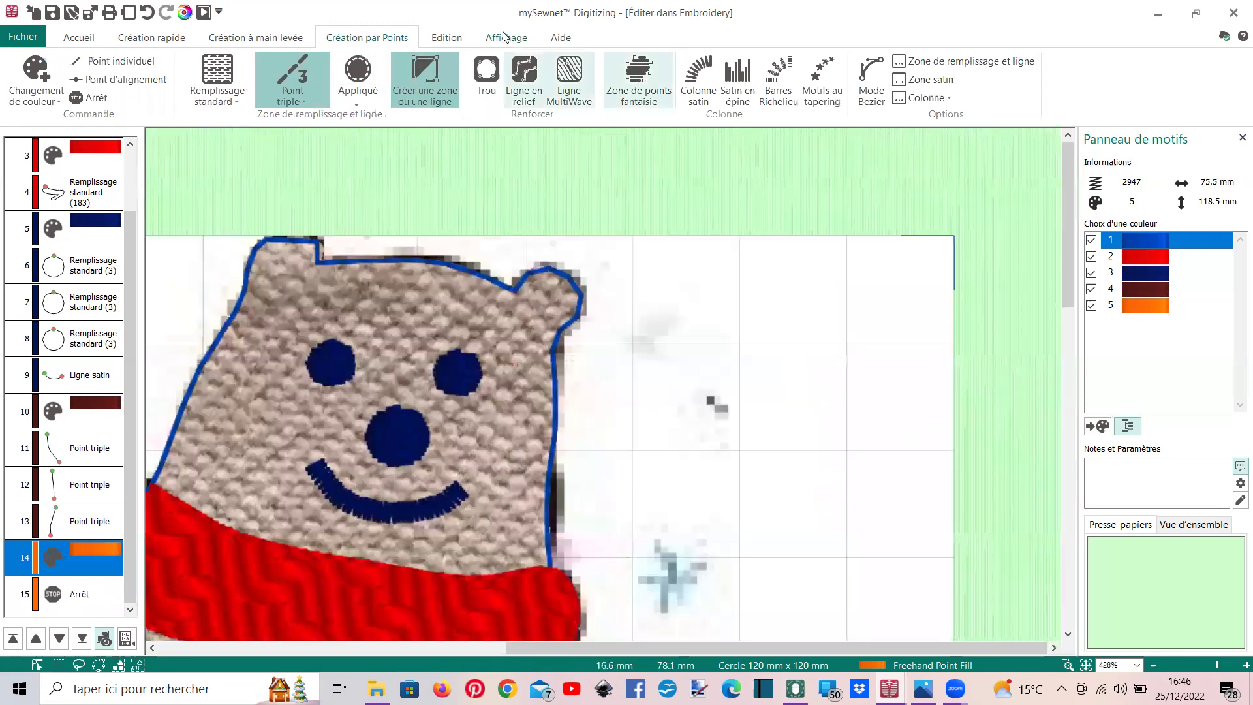
click(505, 38)
click(373, 98)
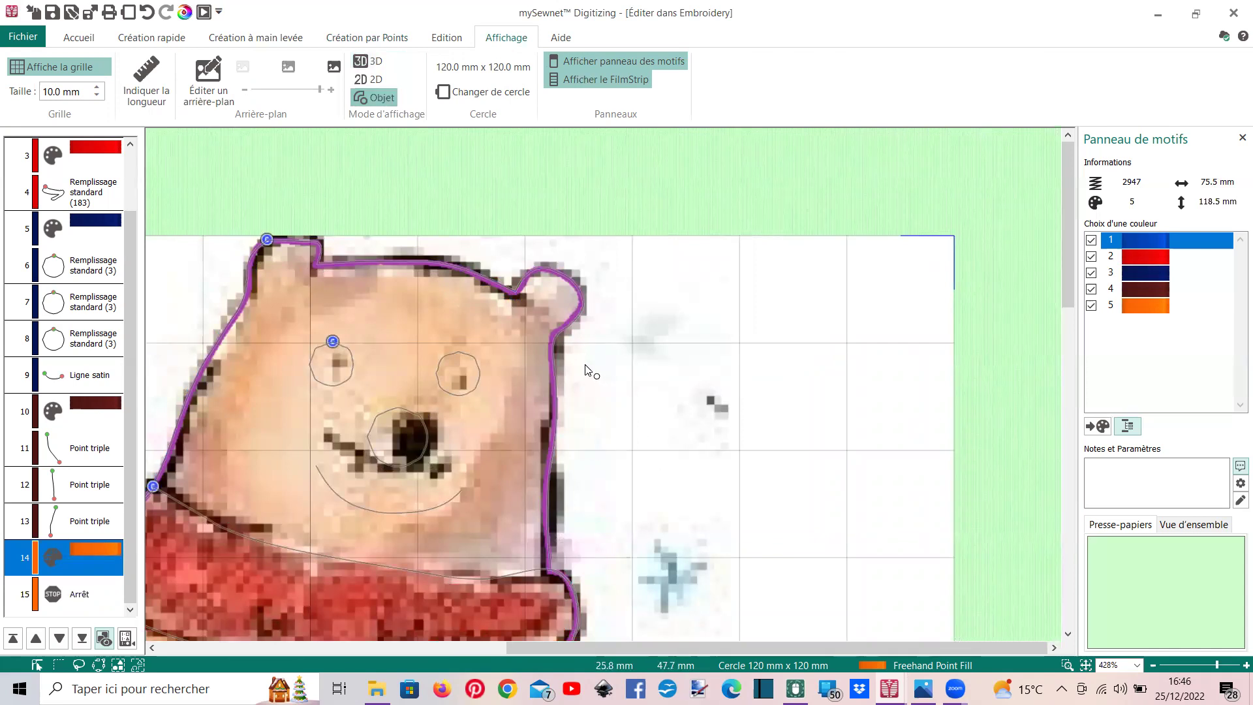
scroll(585, 365, down, 4)
scroll(624, 333, down, 4)
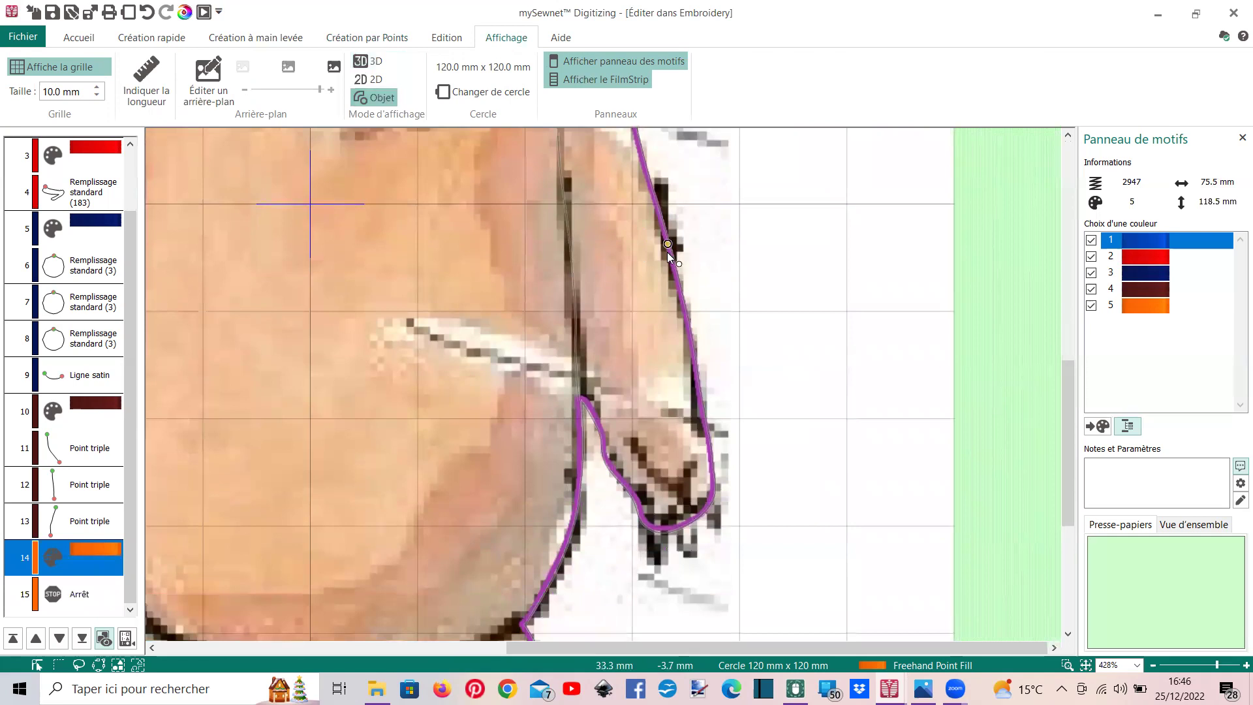
click(684, 323)
click(701, 406)
click(714, 470)
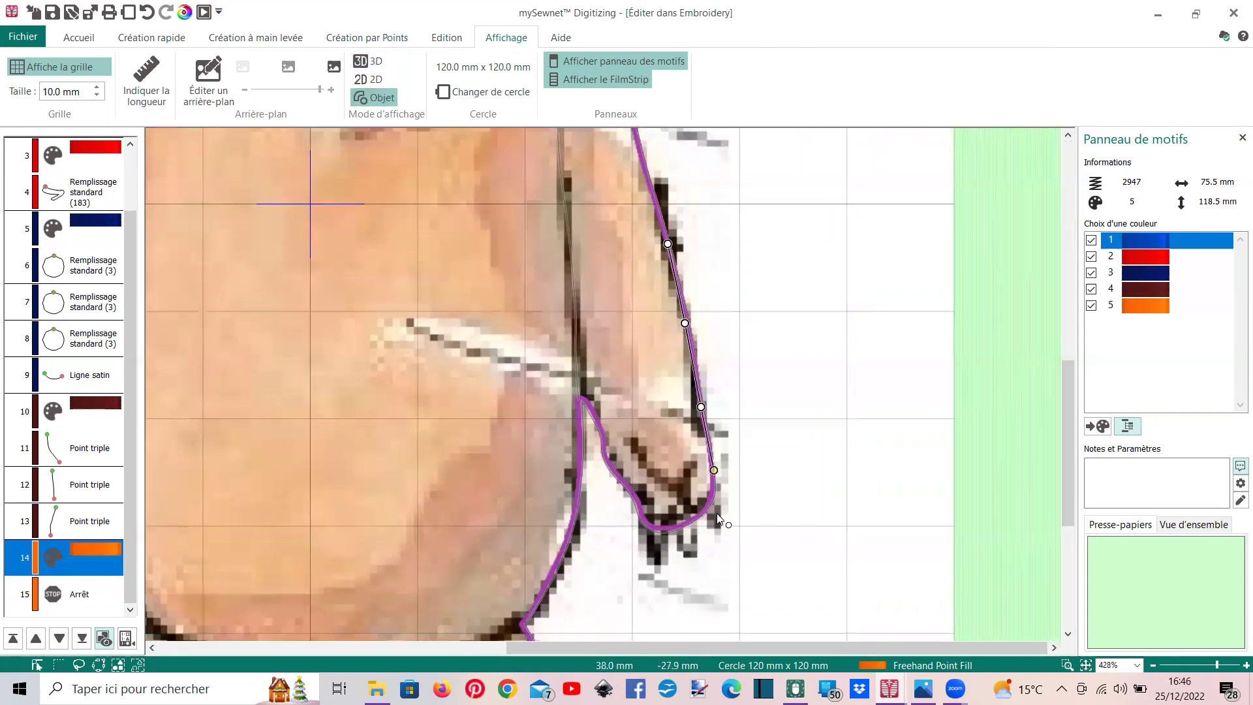
Continue the outline around the right-hand paw and up its inner side to a corner point where arm meets body
click(705, 508)
click(673, 525)
click(645, 523)
click(636, 496)
click(611, 470)
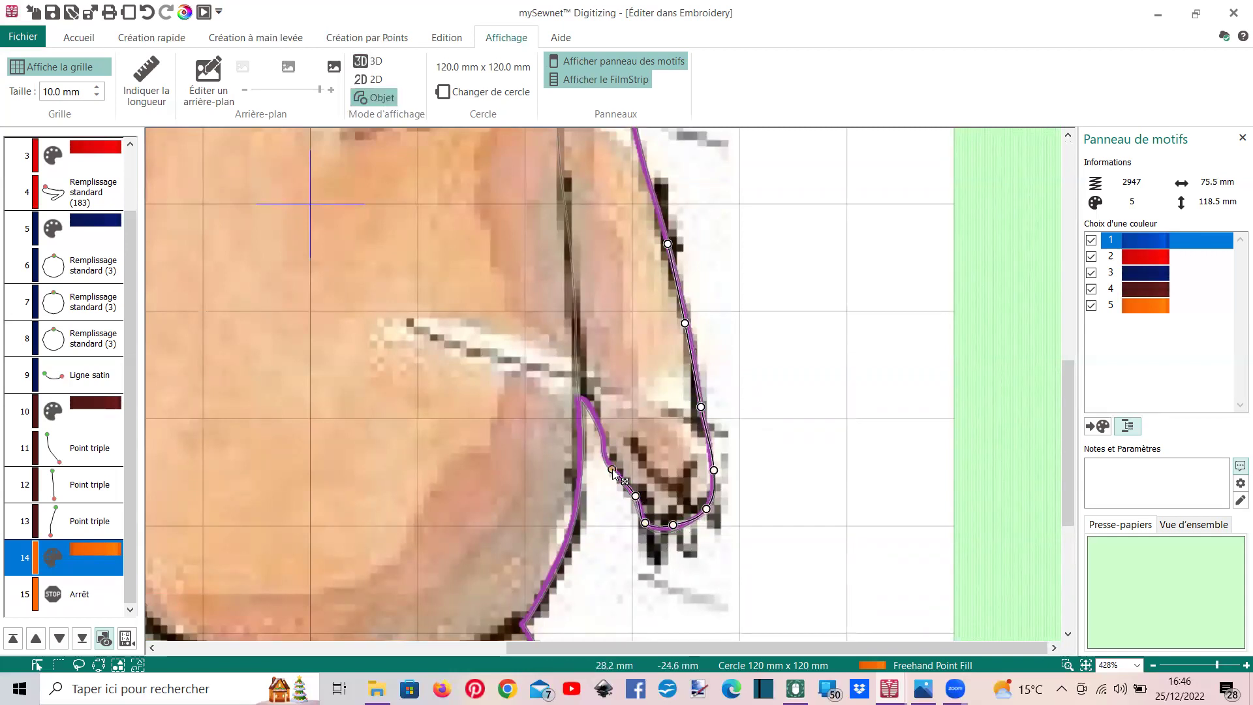
click(602, 445)
click(598, 419)
click(585, 397)
Trace the right side of the belly down to the top of the right-hand leg
click(578, 458)
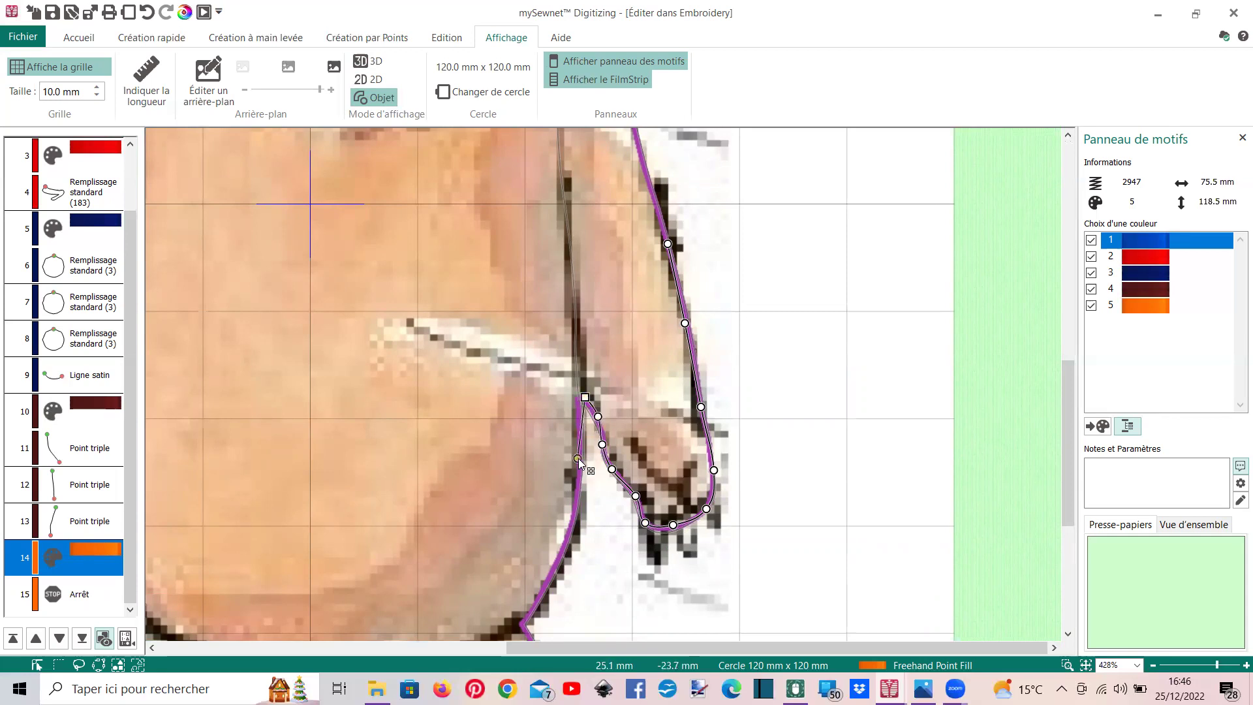
click(559, 555)
scroll(515, 480, down, 3)
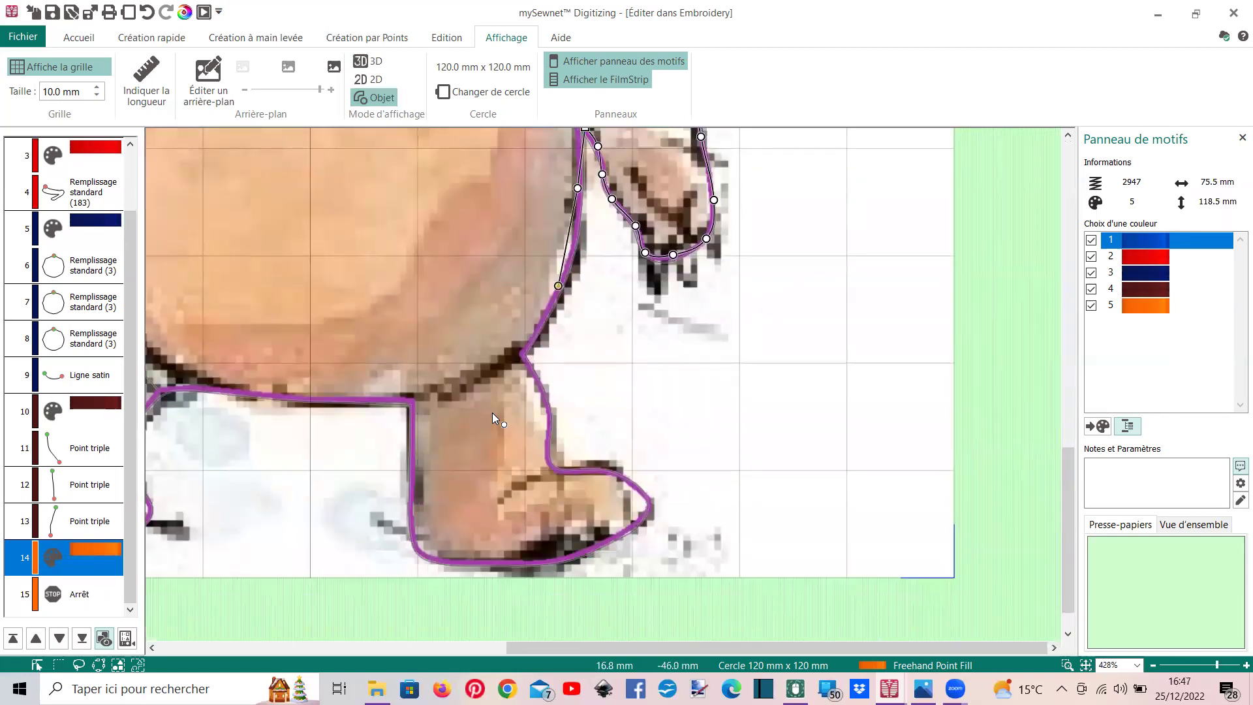
click(536, 337)
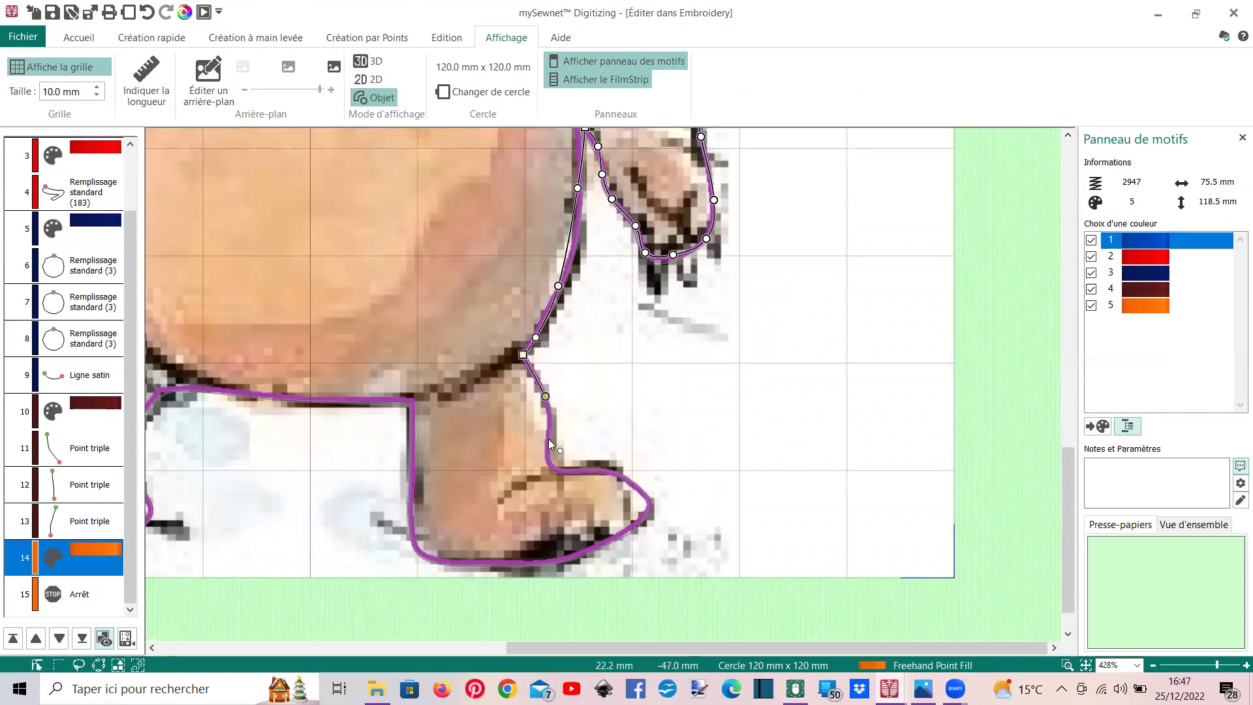
Trace the outline around the right-hand leg and foot, ending with a corner point where the inner leg meets the belly
click(555, 467)
click(603, 467)
click(640, 490)
click(634, 521)
click(571, 556)
click(507, 561)
click(443, 559)
click(411, 546)
click(410, 474)
right_click(411, 401)
Trace the underside of the belly across to the left-hand leg, with a corner point at the ankle
click(286, 394)
click(163, 390)
drag(538, 646, 333, 642)
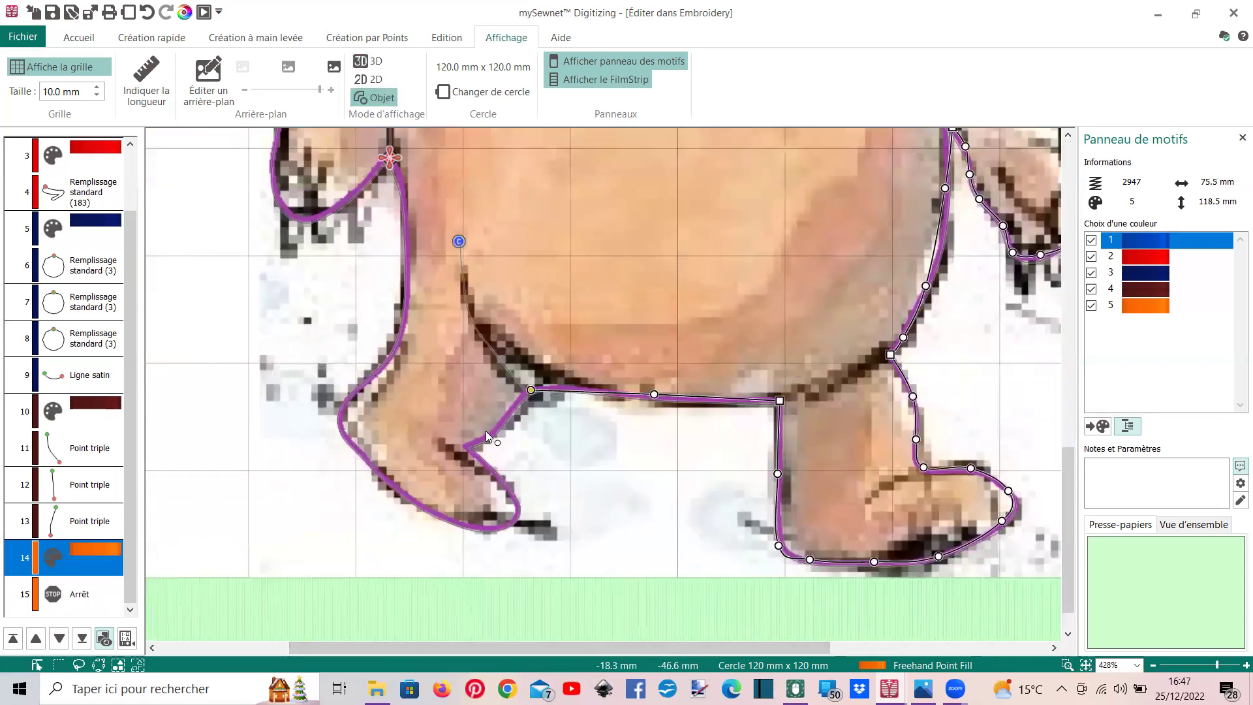
click(493, 429)
right_click(467, 446)
Continue the outline around the left-hand foot and up the outer side of that leg
click(502, 481)
click(492, 527)
click(438, 515)
click(393, 486)
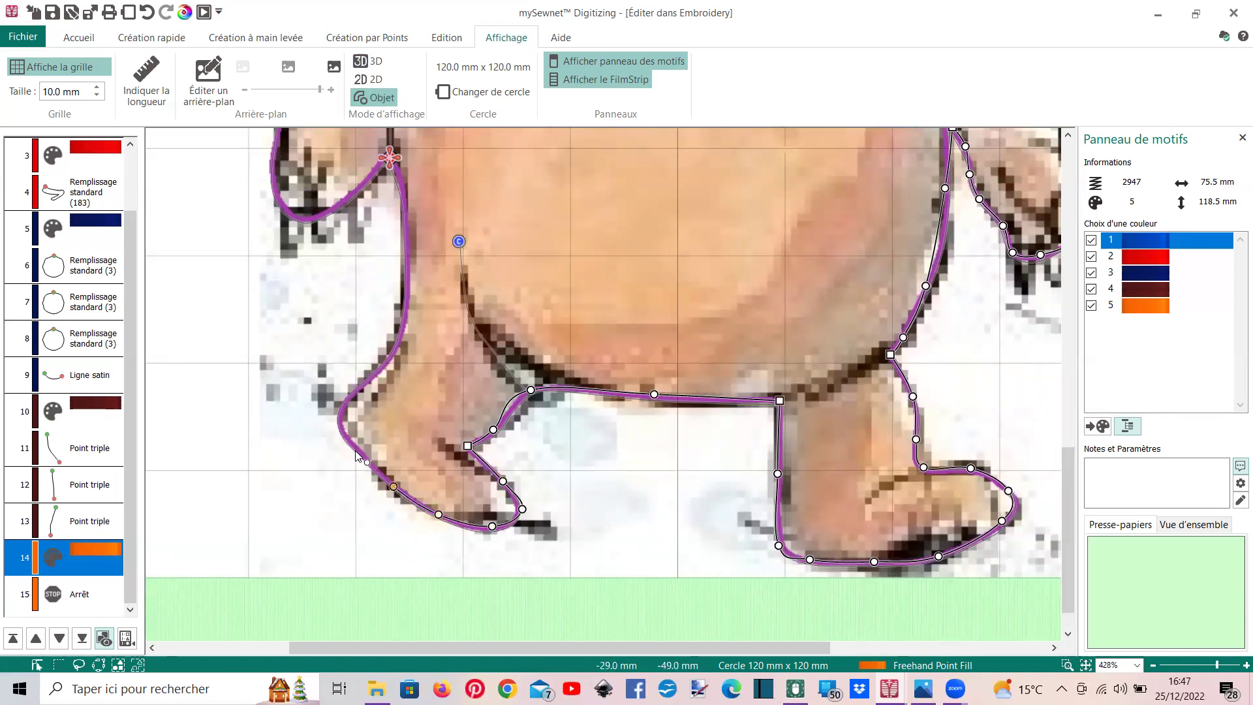
click(355, 449)
click(336, 418)
click(366, 375)
click(399, 324)
click(405, 233)
Trace from the left-hand armpit around the paw to the lower outer edge of the arm
scroll(404, 234, up, 4)
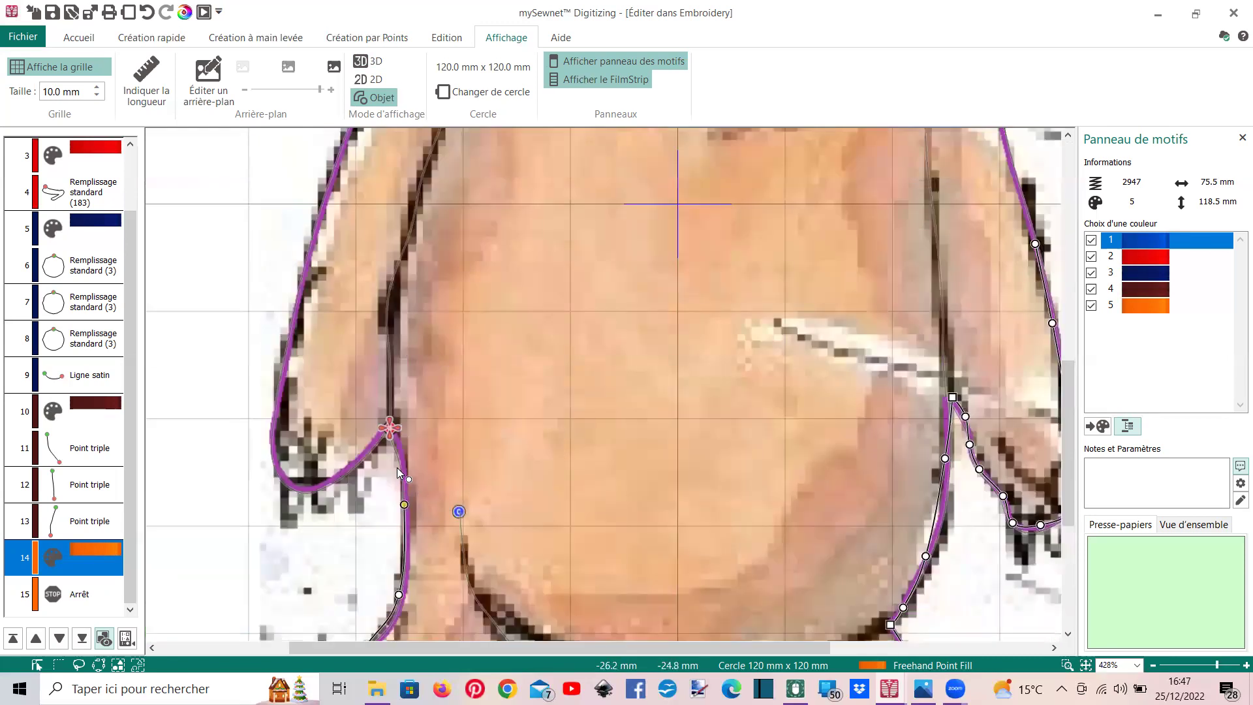
click(403, 464)
click(368, 445)
click(315, 489)
click(277, 472)
click(278, 405)
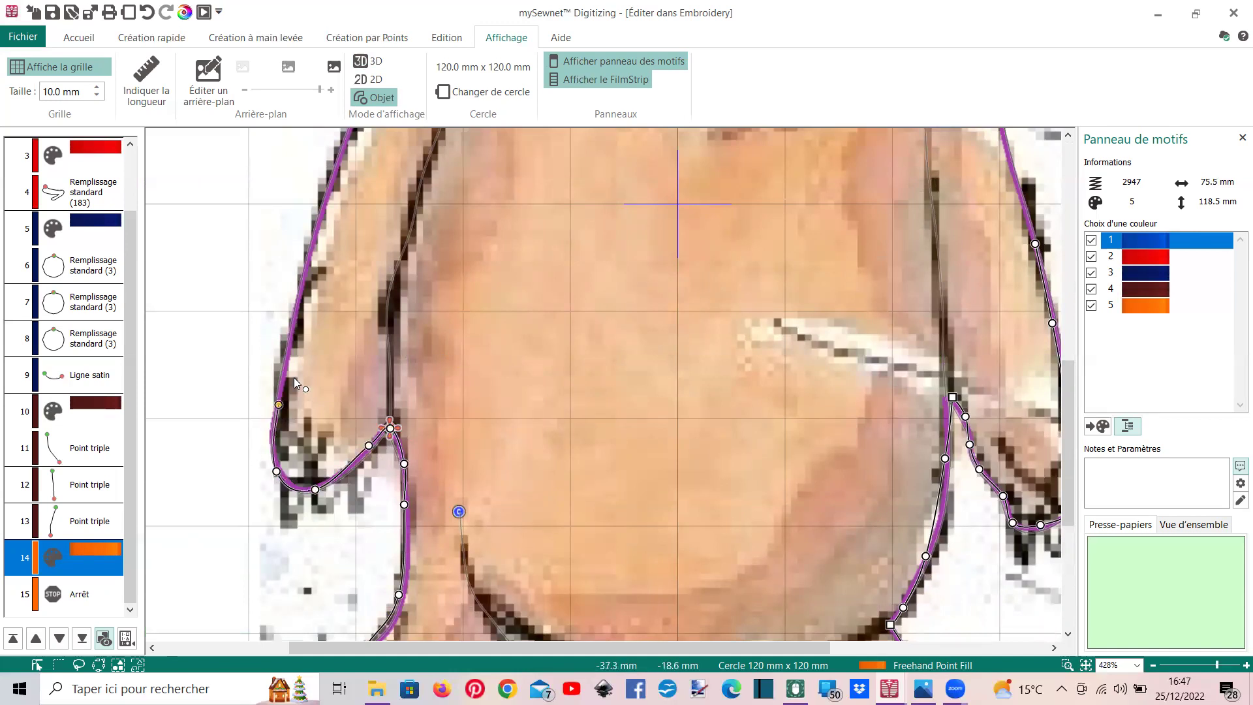
click(292, 319)
Trace the outer edge of the left-hand arm up to the shoulder just below the scarf
scroll(291, 320, up, 5)
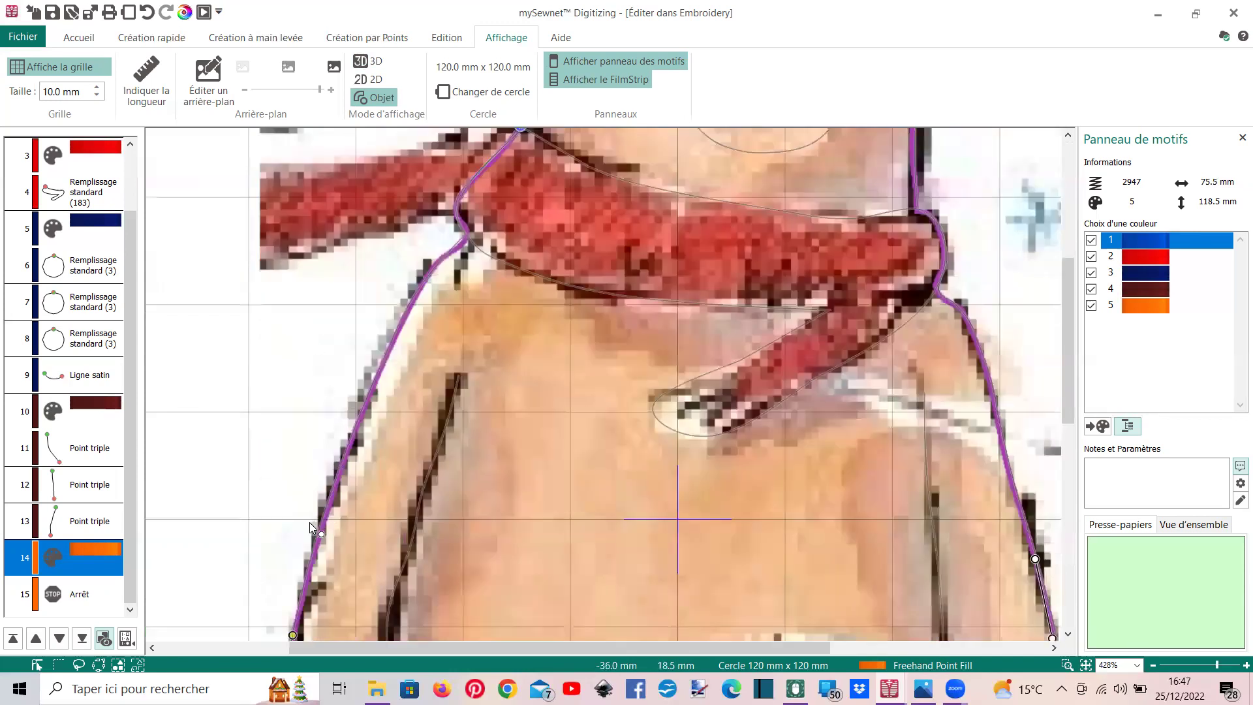
click(320, 520)
click(350, 441)
click(387, 352)
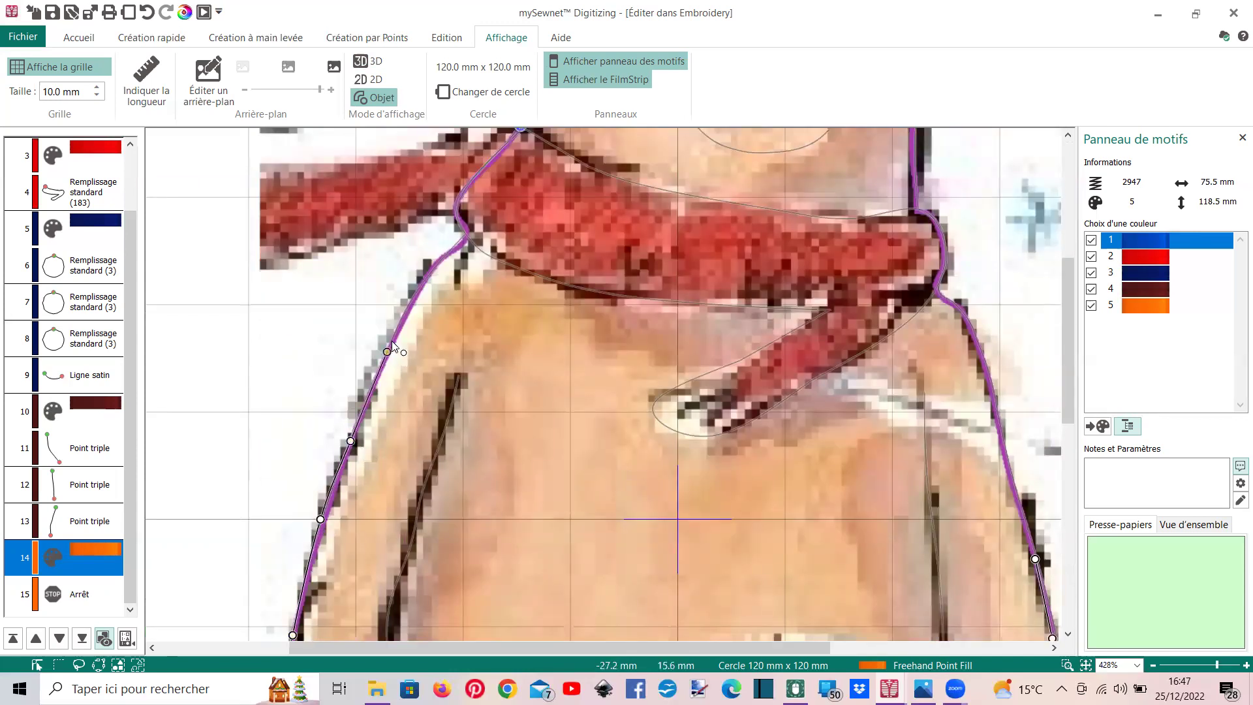
click(420, 288)
click(445, 252)
Continue the outline around the left end of the scarf and up the left side of the head
click(457, 204)
scroll(459, 206, up, 3)
click(498, 283)
click(525, 255)
scroll(549, 198, up, 2)
click(556, 255)
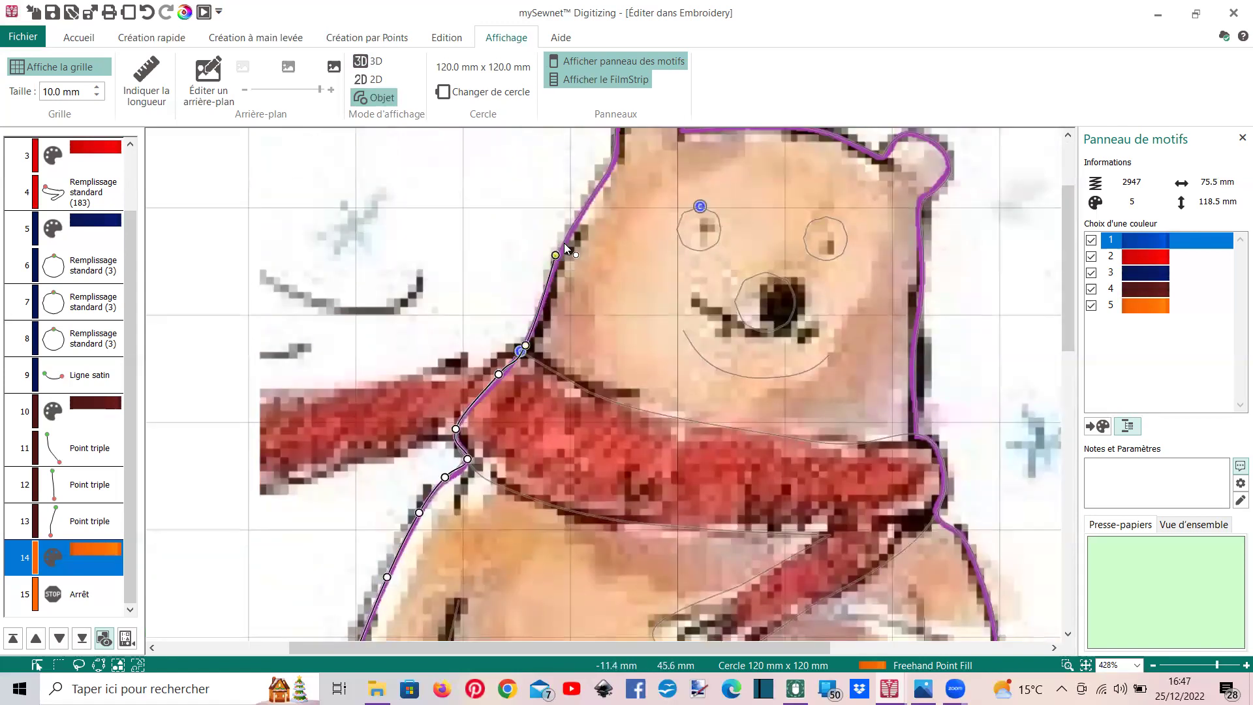
click(592, 205)
Trace the upper left side of the head and around the left-hand ear
scroll(590, 203, up, 3)
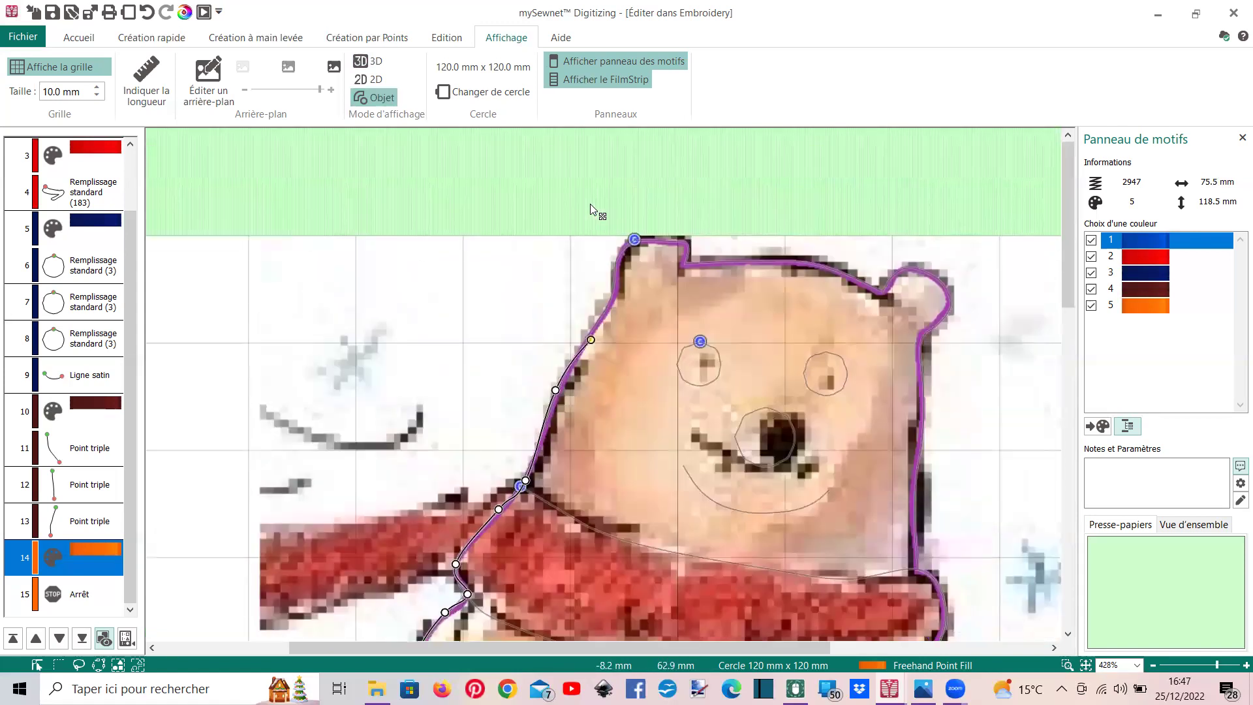
click(616, 292)
click(621, 251)
click(685, 239)
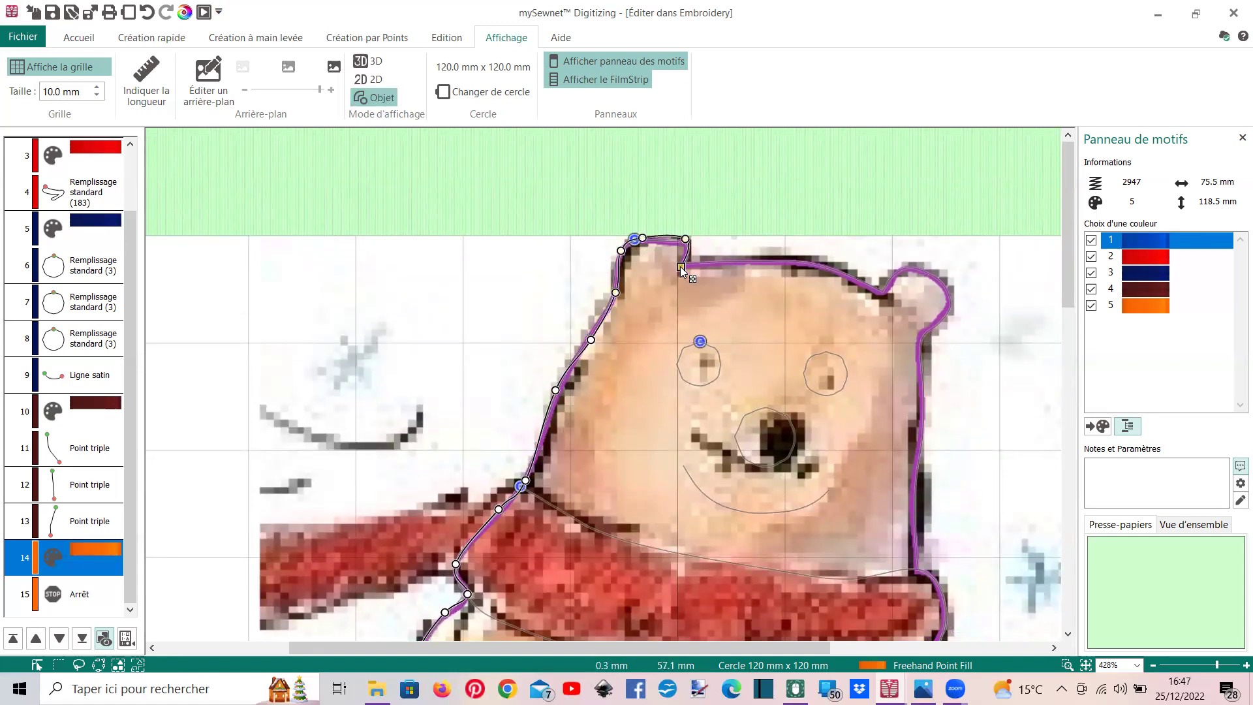
Trace the top of the head and around the right-hand ear
click(799, 262)
click(845, 278)
click(894, 275)
click(914, 266)
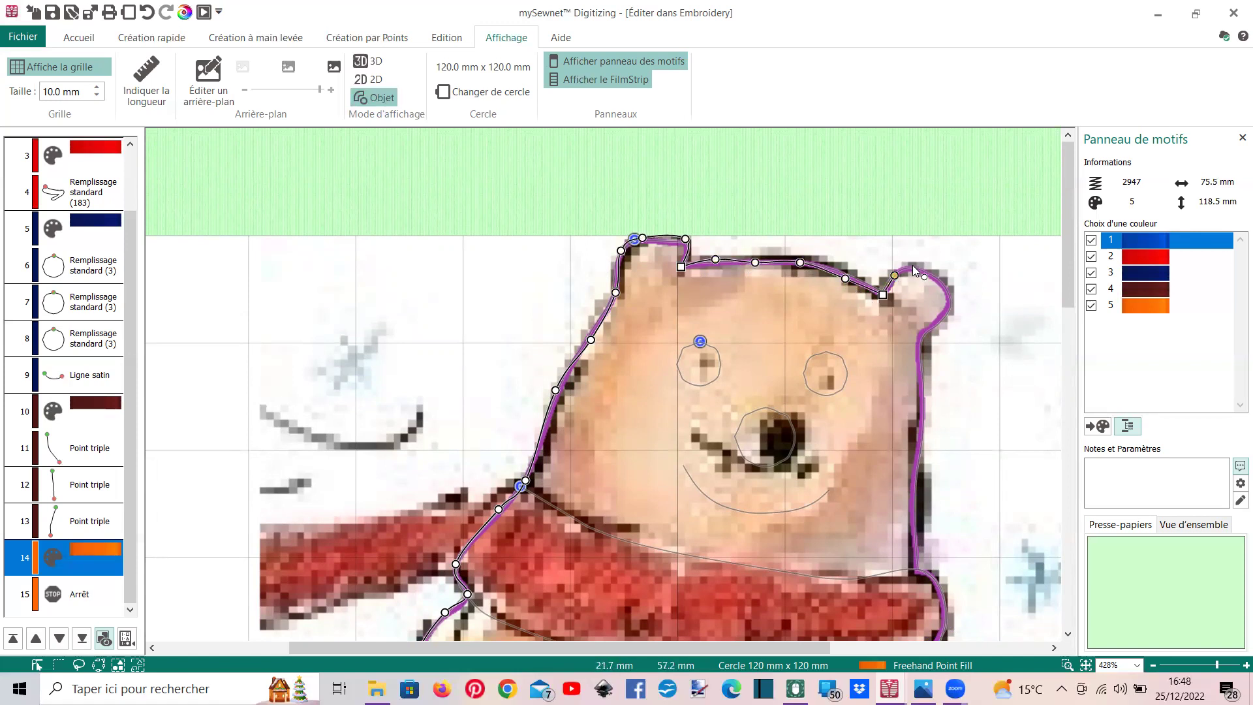
click(945, 283)
click(928, 330)
Trace the right side of the head down onto the right edge of the scarf
click(918, 408)
scroll(914, 424, down, 4)
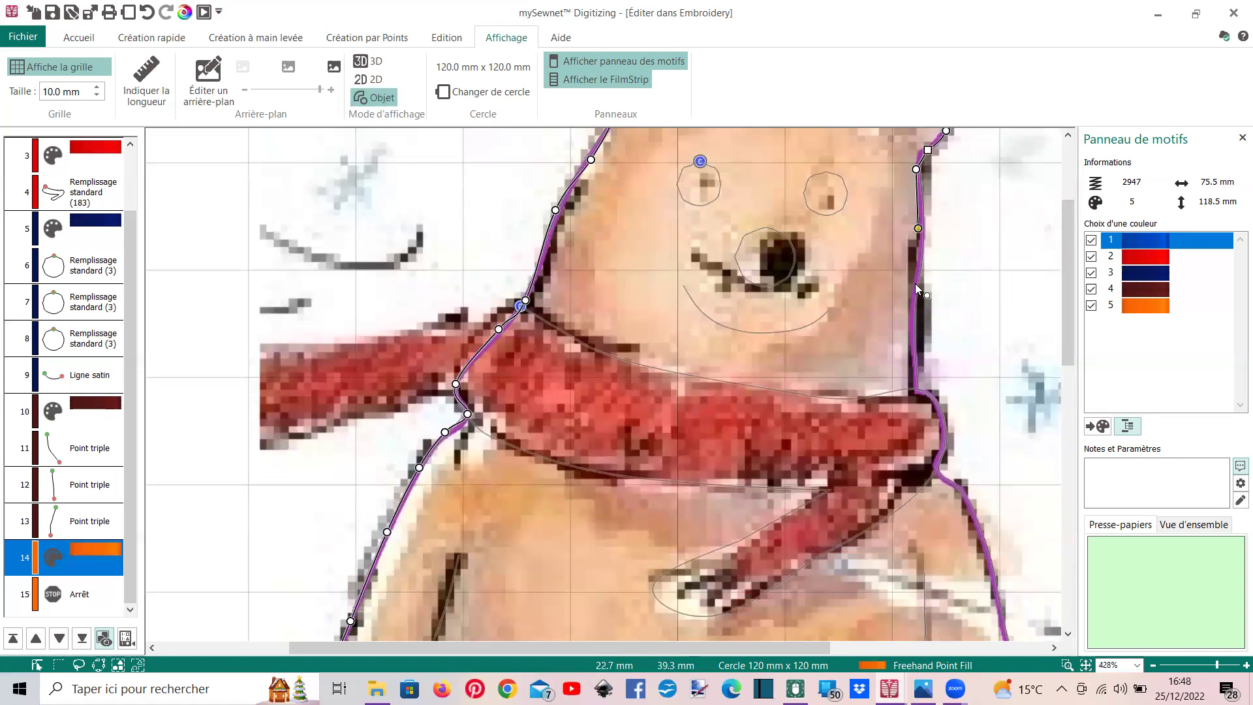
click(913, 292)
click(915, 354)
click(943, 418)
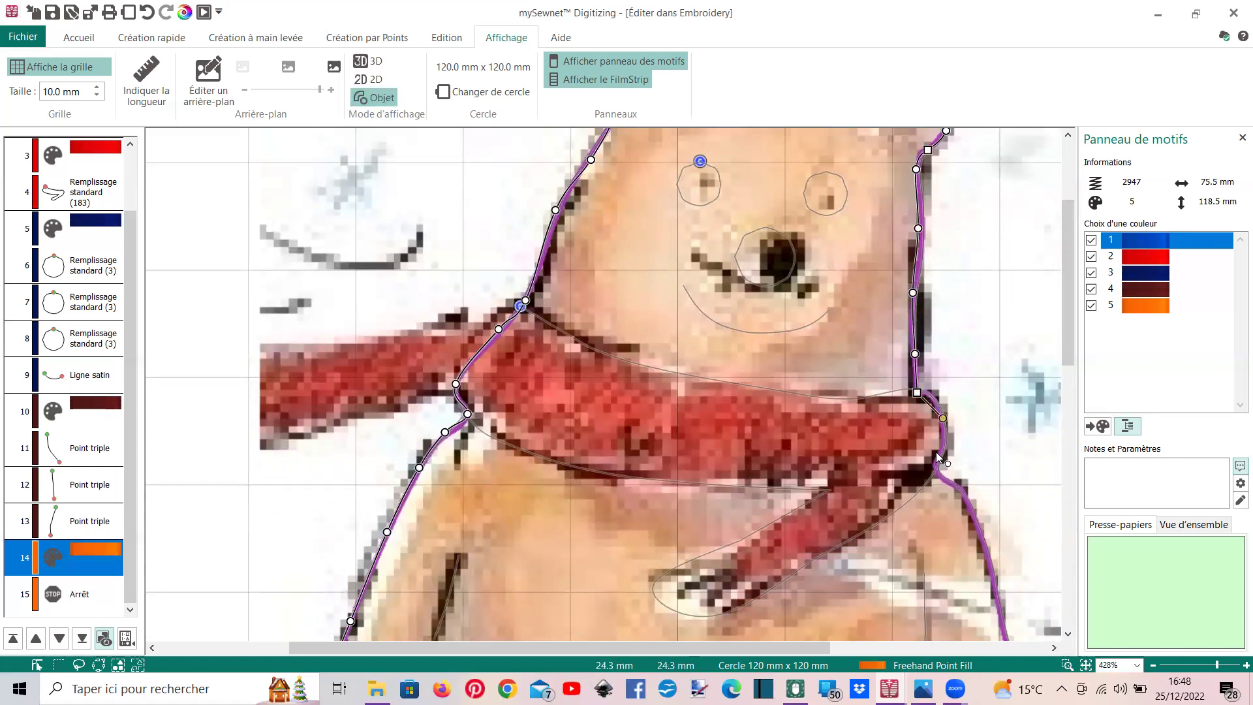
Trace past the scarf onto the right-hand shoulder and finish the line there, leaving an opening along the arm
click(940, 450)
click(935, 472)
click(961, 488)
scroll(945, 466, down, 5)
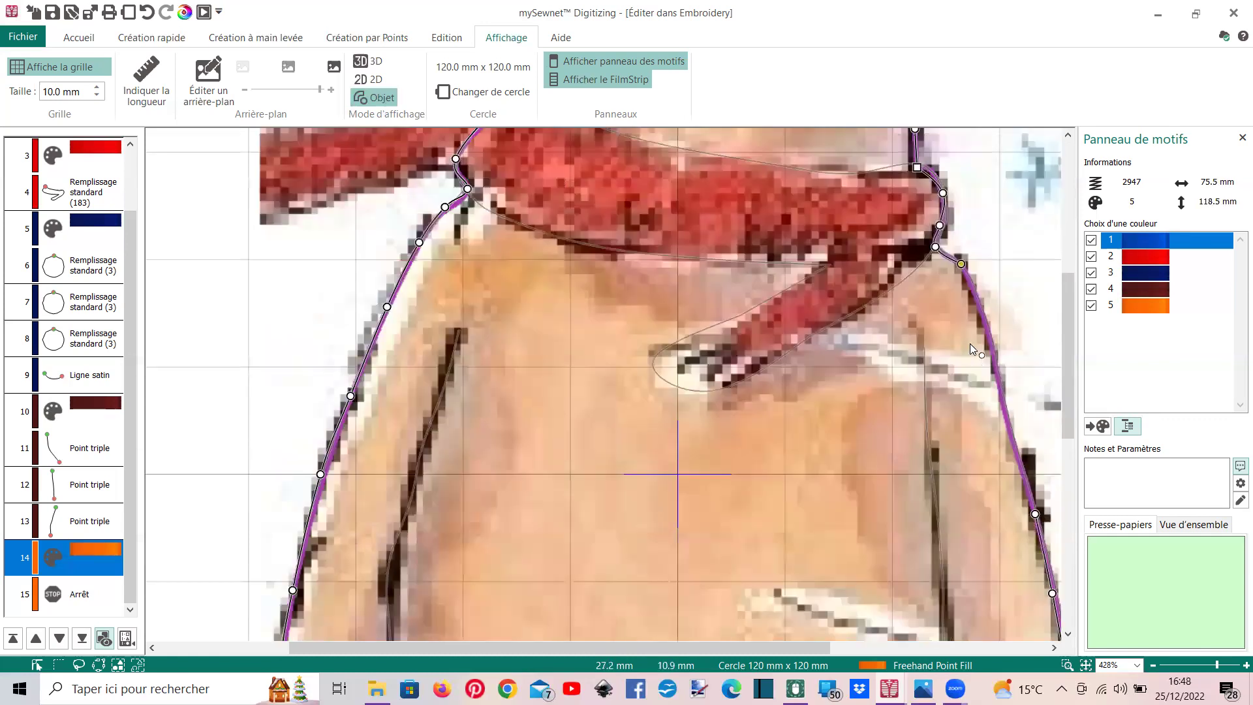
click(978, 308)
key(Return)
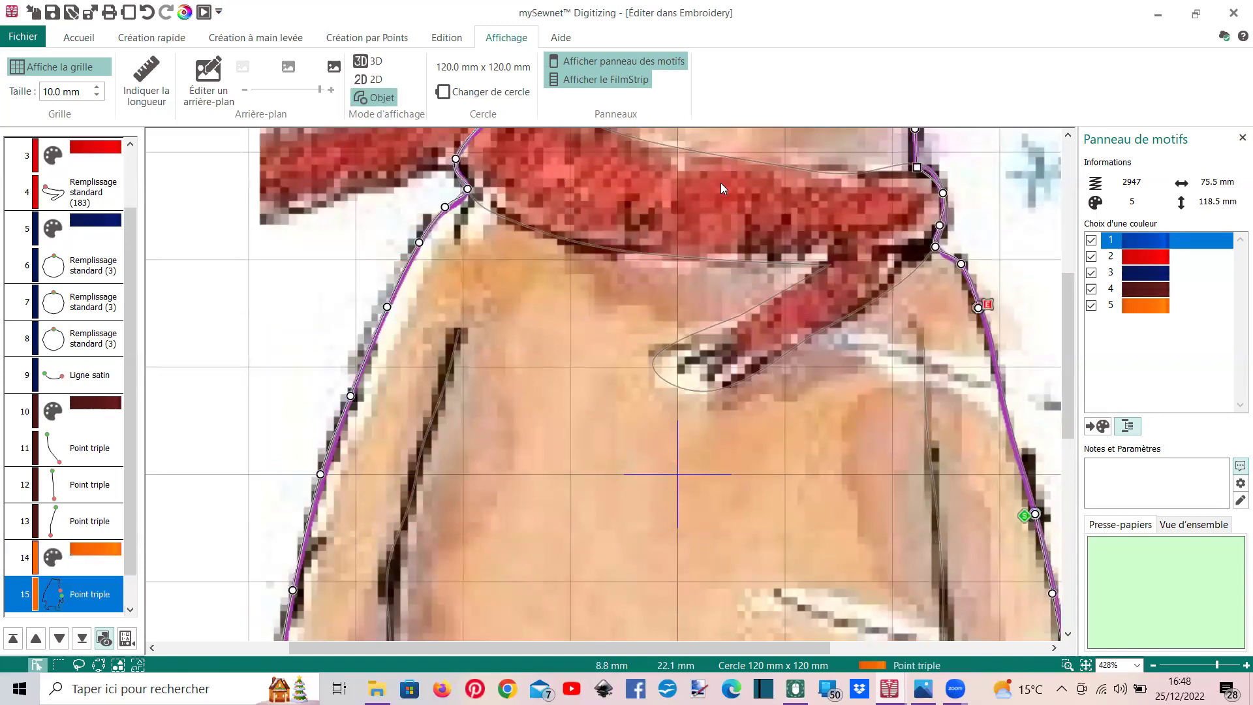
Delete the outline's first point on the right-hand arm to widen the opening, and leave point deletion
drag(626, 646, 711, 644)
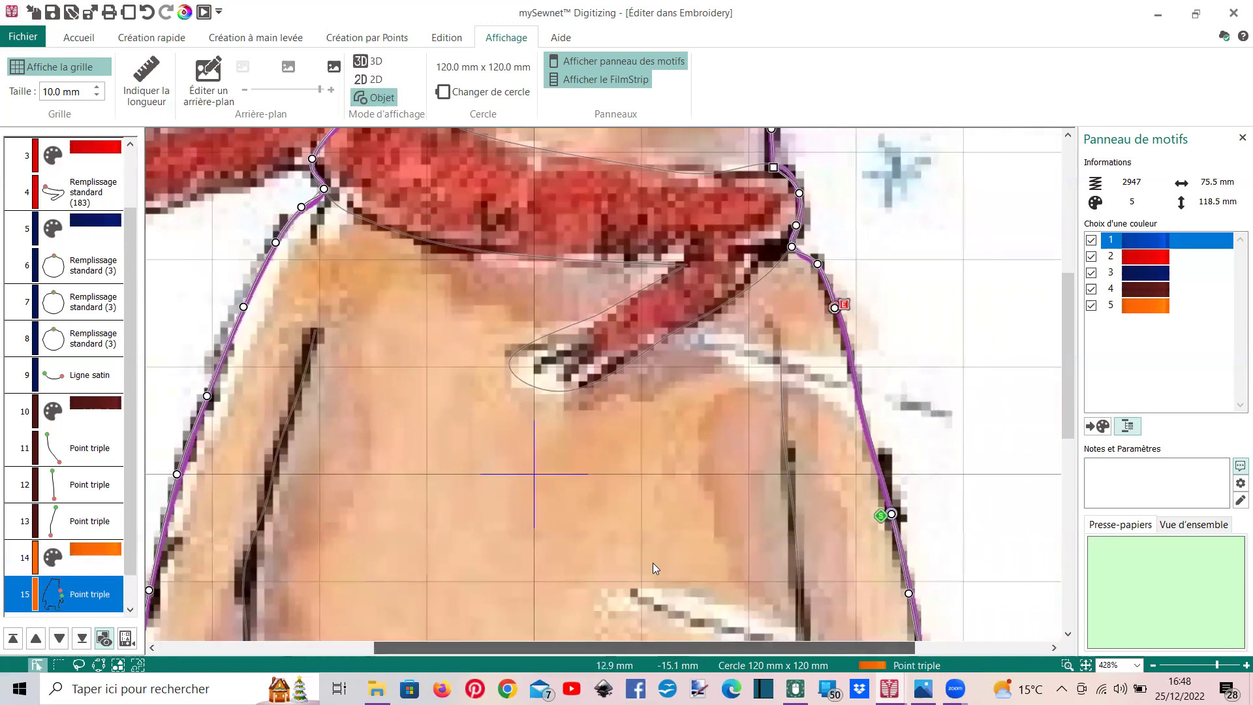
scroll(614, 514, down, 3)
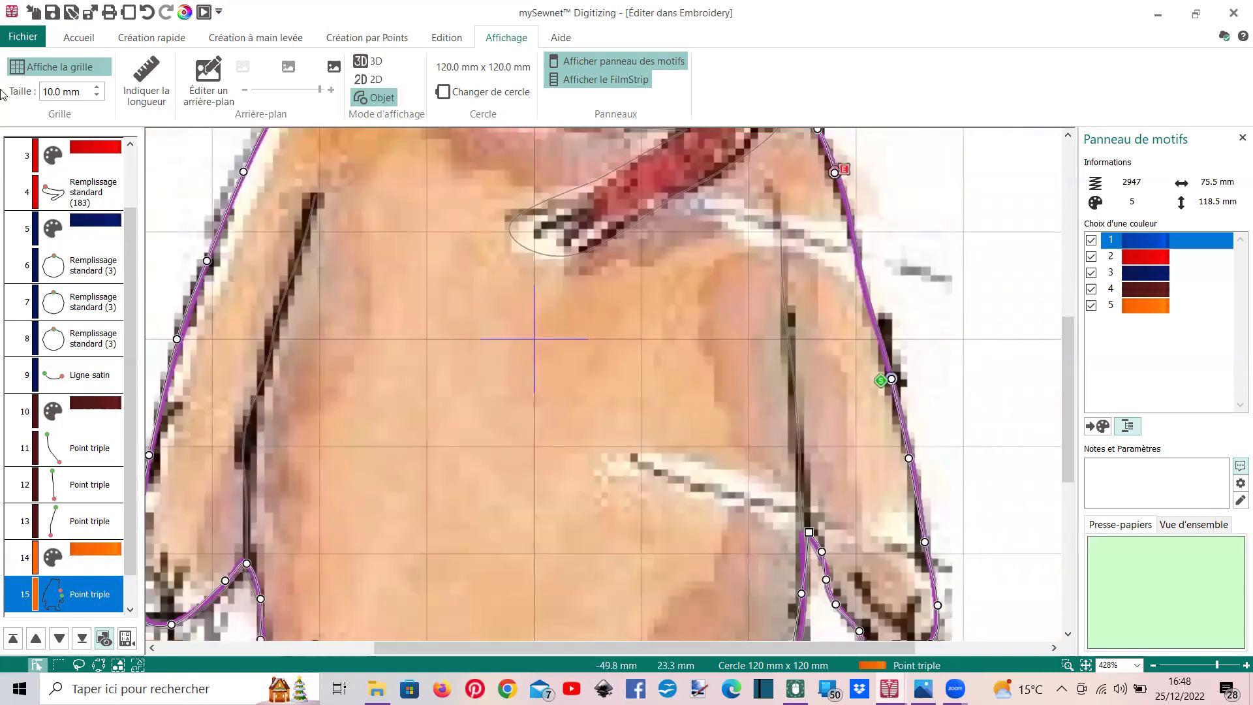
click(75, 39)
click(755, 94)
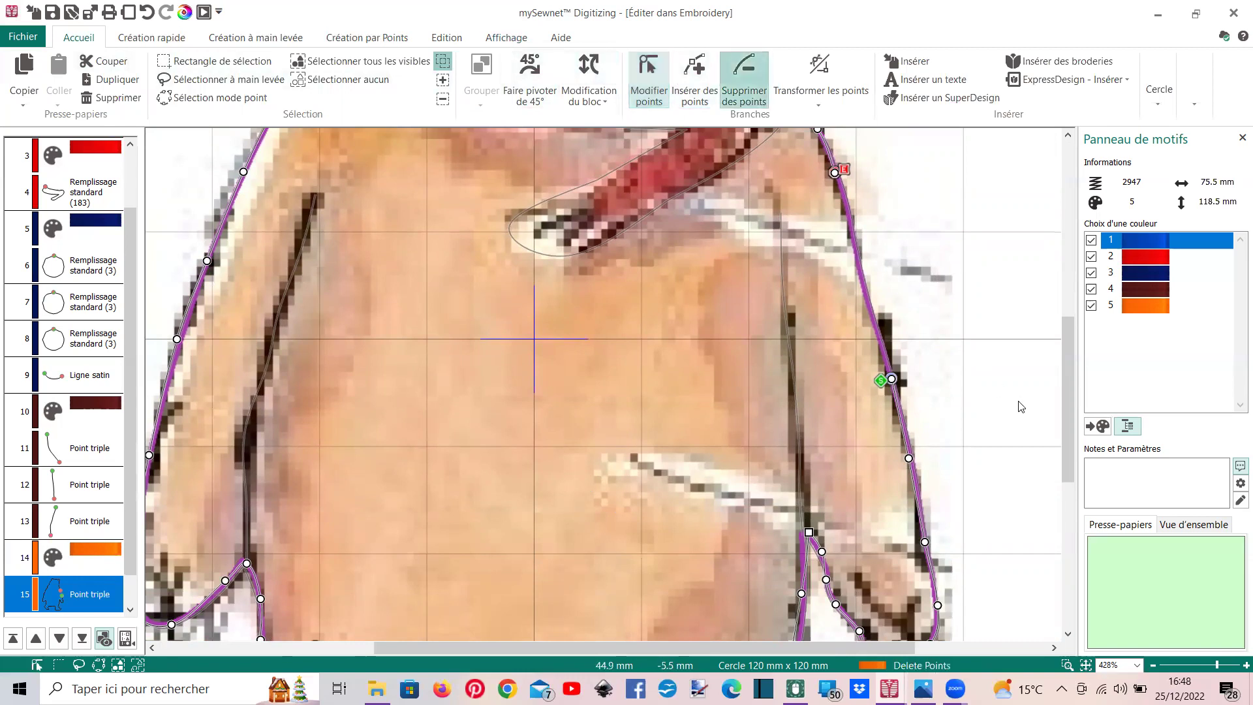
click(892, 379)
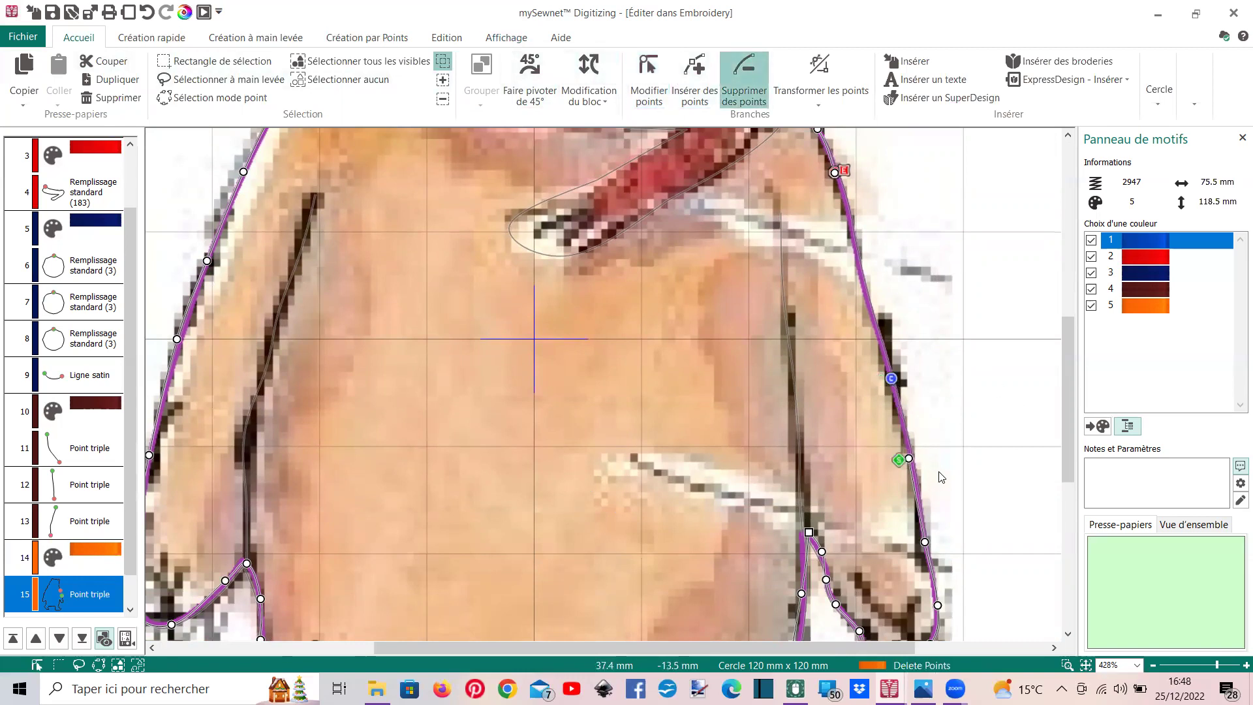
key(Escape)
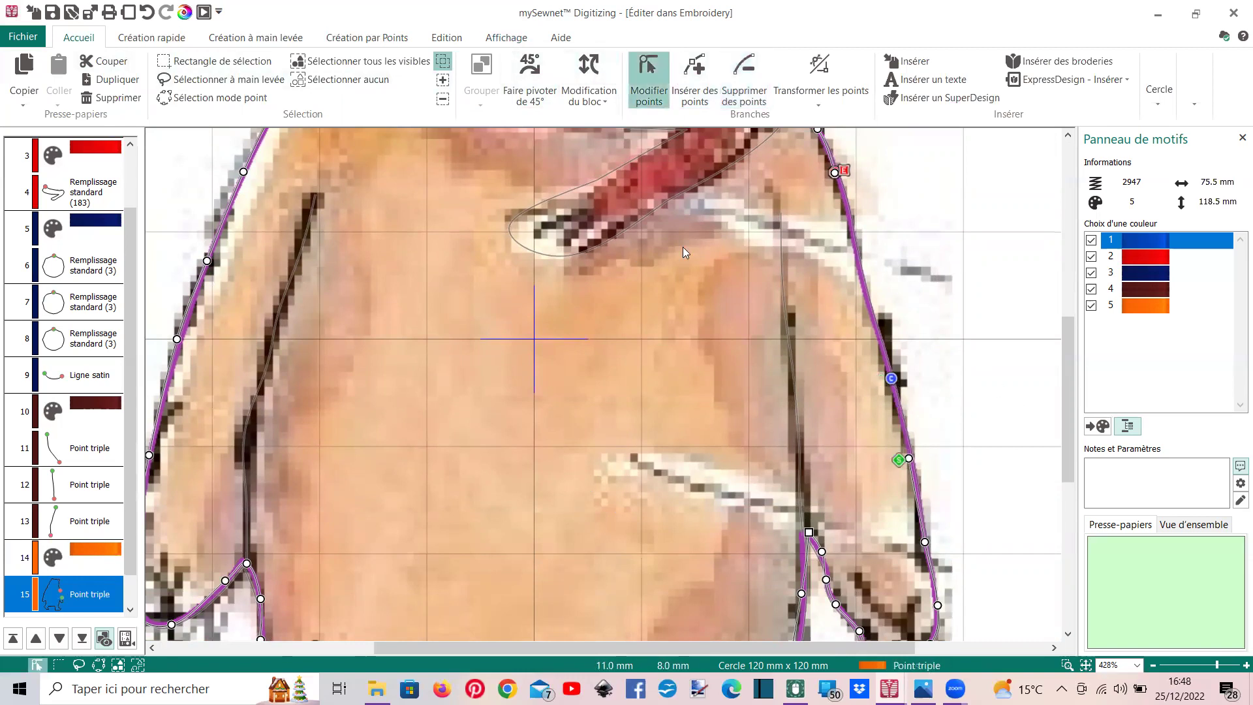
Examine the orange outline and its opening in the realistic preview, and close the preview
click(185, 13)
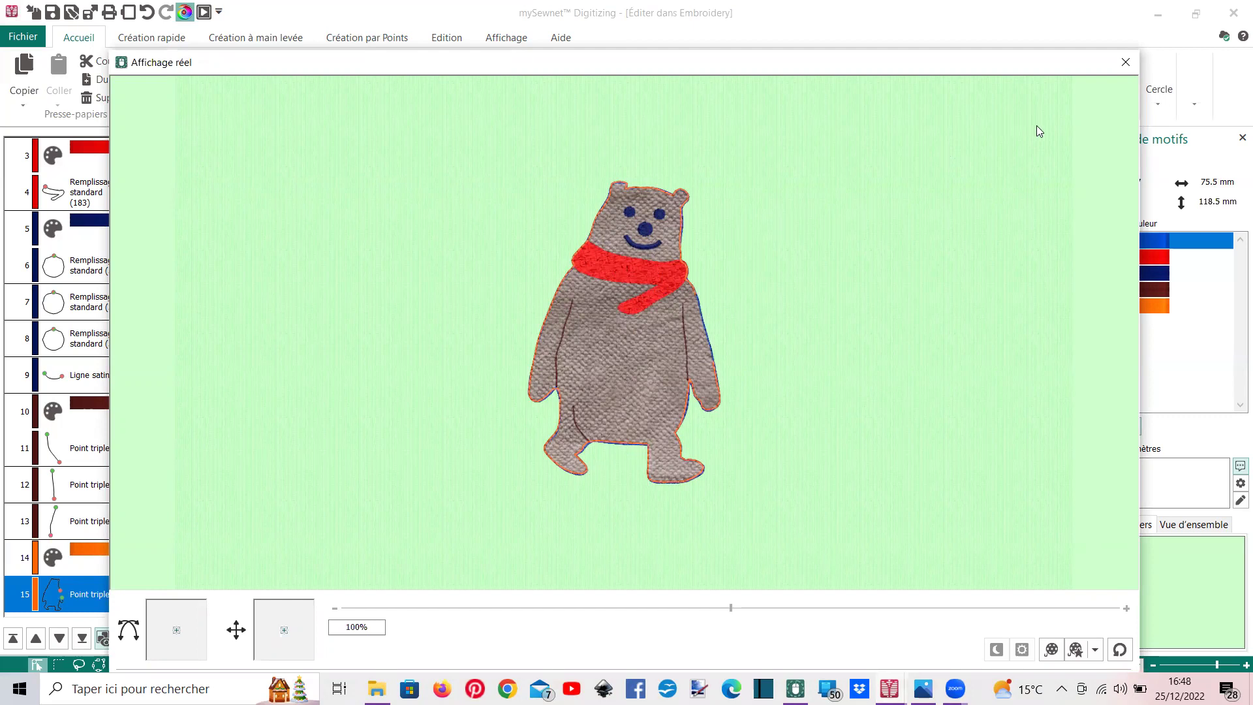
click(1126, 64)
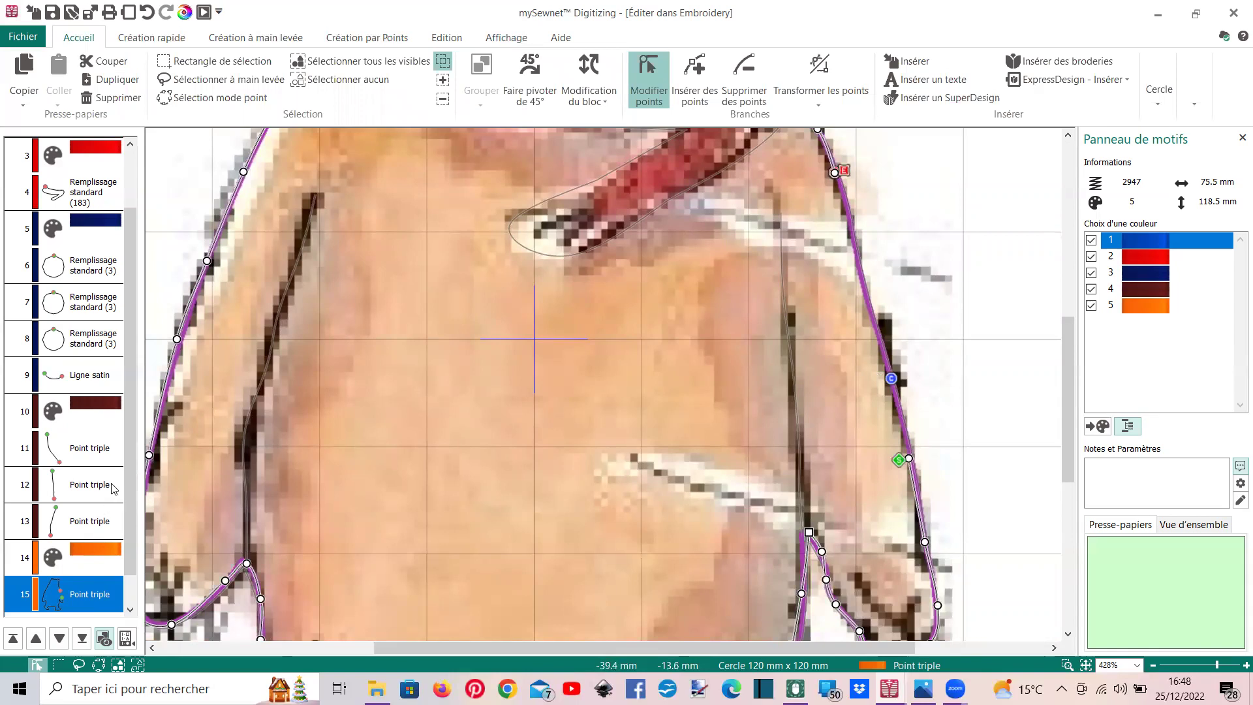
Change the orange bear outline to Point double, and move the Arrêt ahead of it in the object sequence
scroll(129, 496, down, 1)
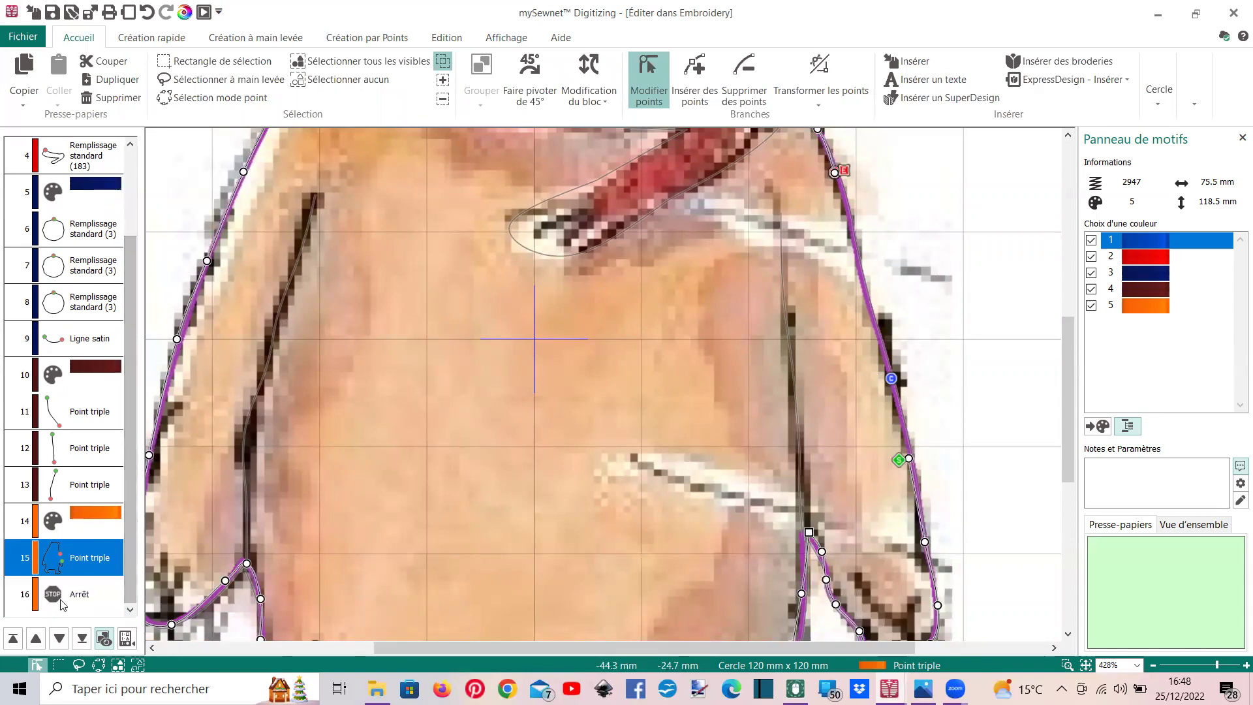
right_click(78, 563)
click(91, 510)
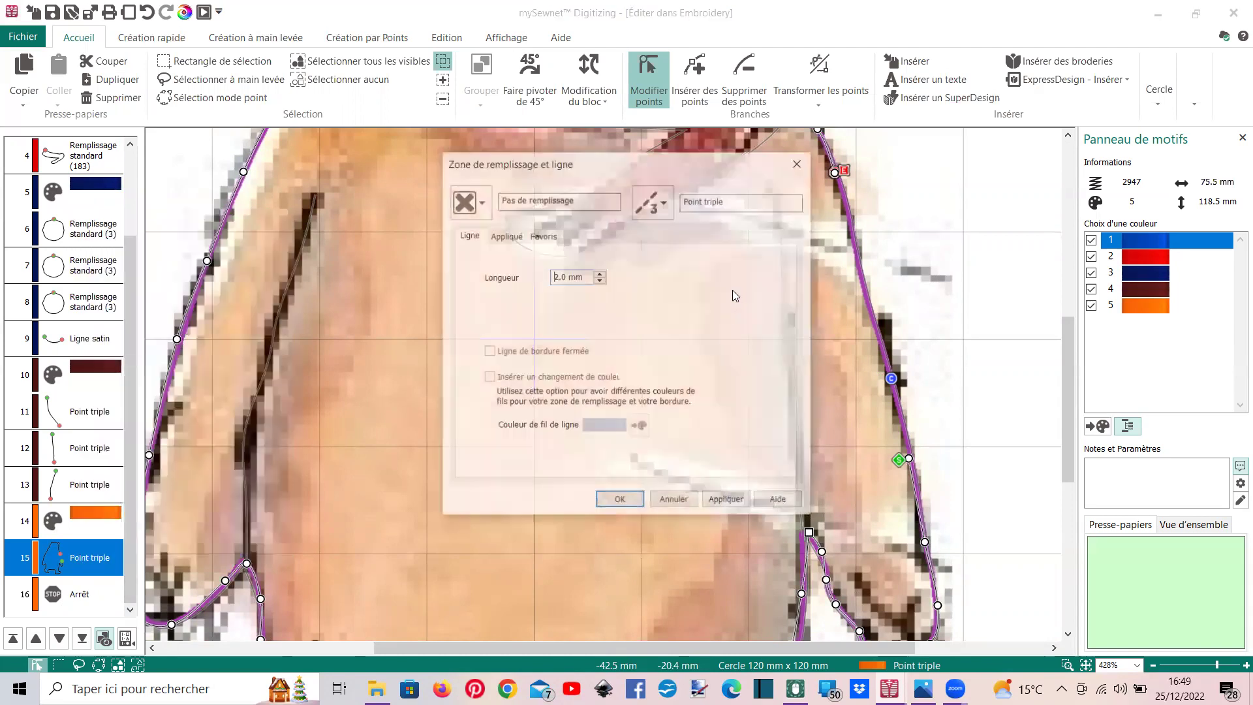
click(664, 203)
click(678, 268)
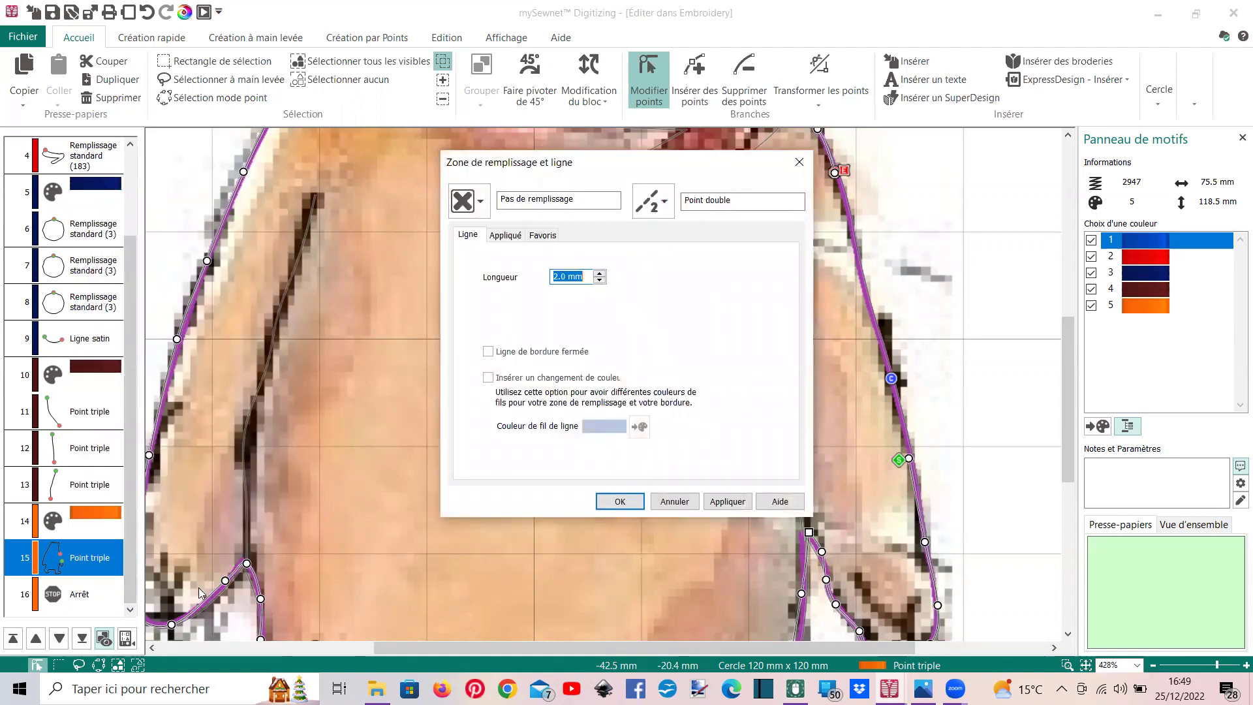
click(628, 501)
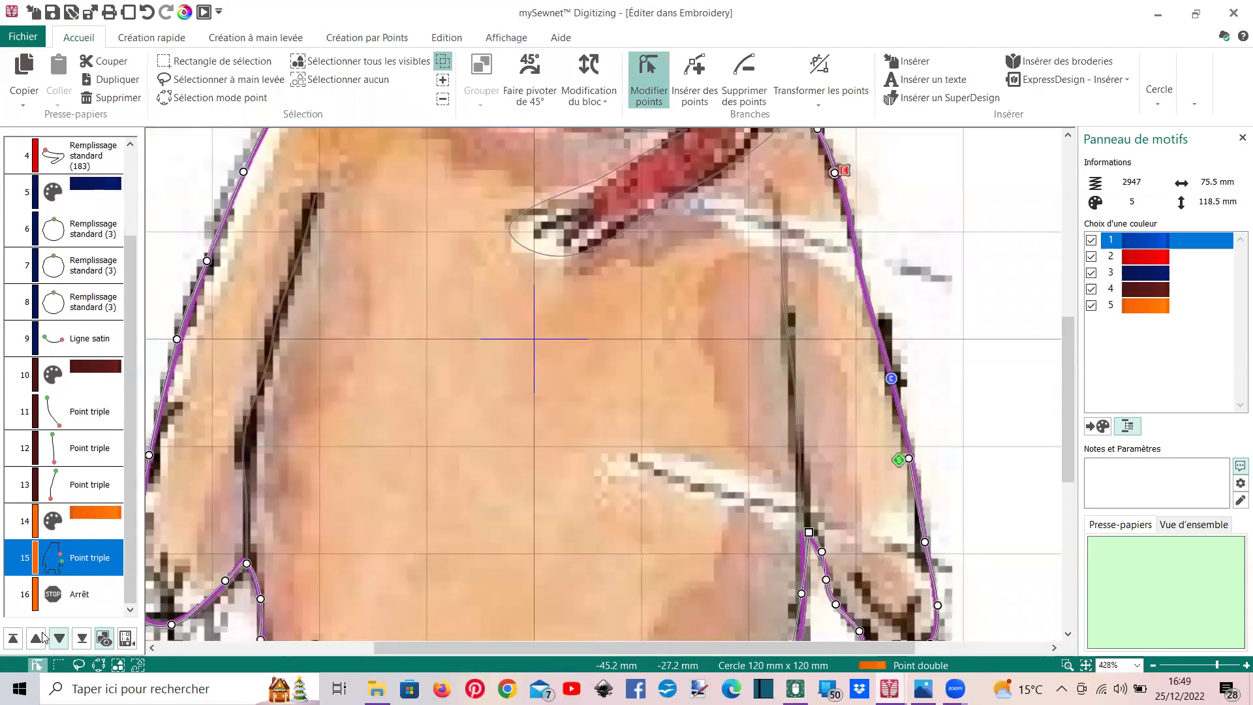
click(61, 603)
drag(57, 599, 70, 545)
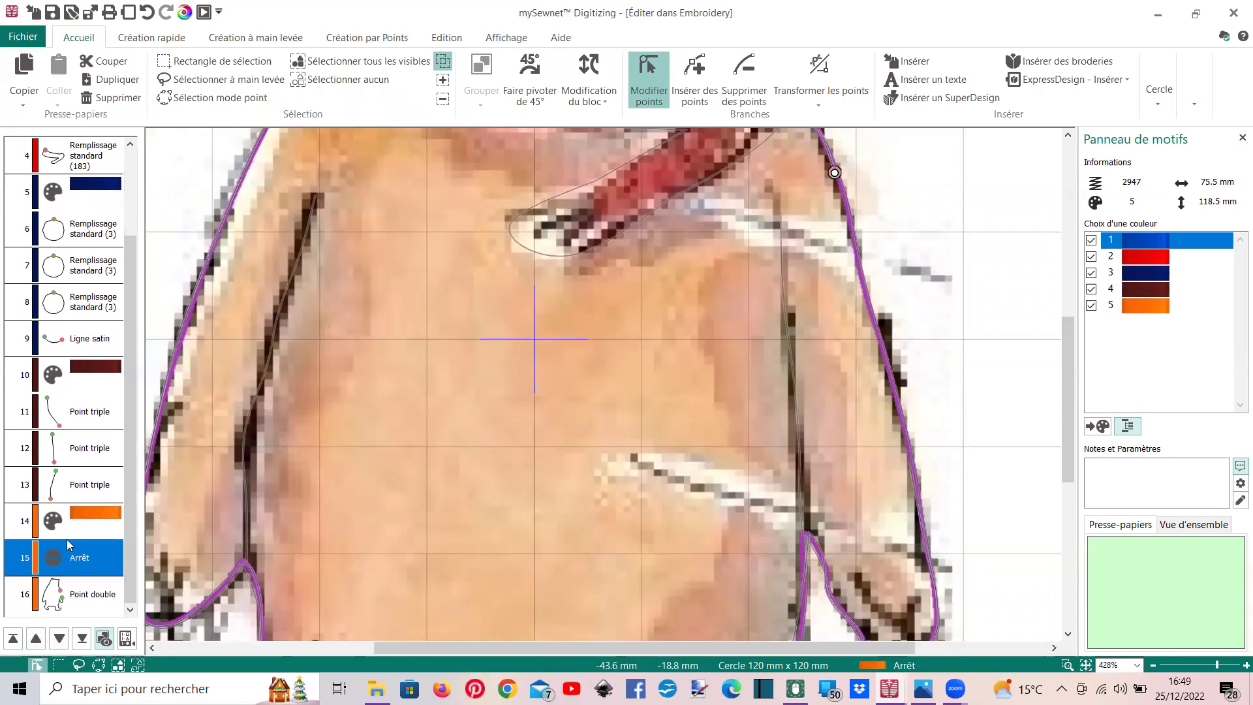
click(25, 68)
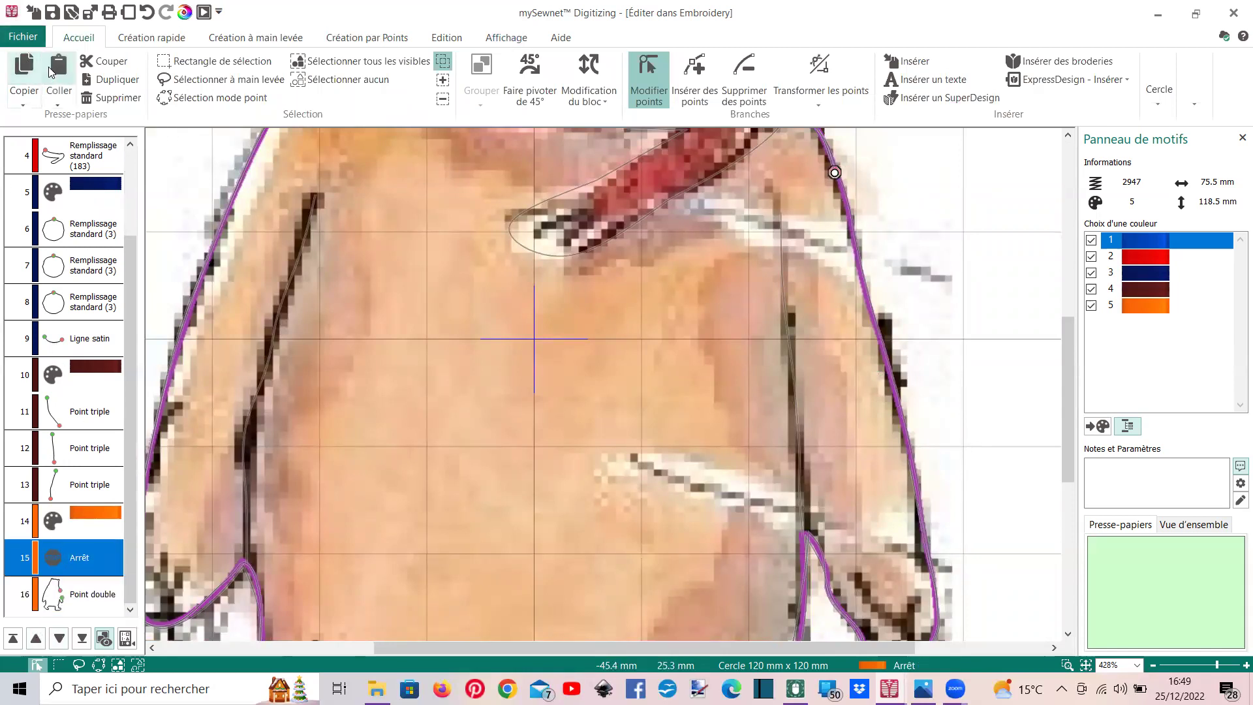
key(ctrl+v)
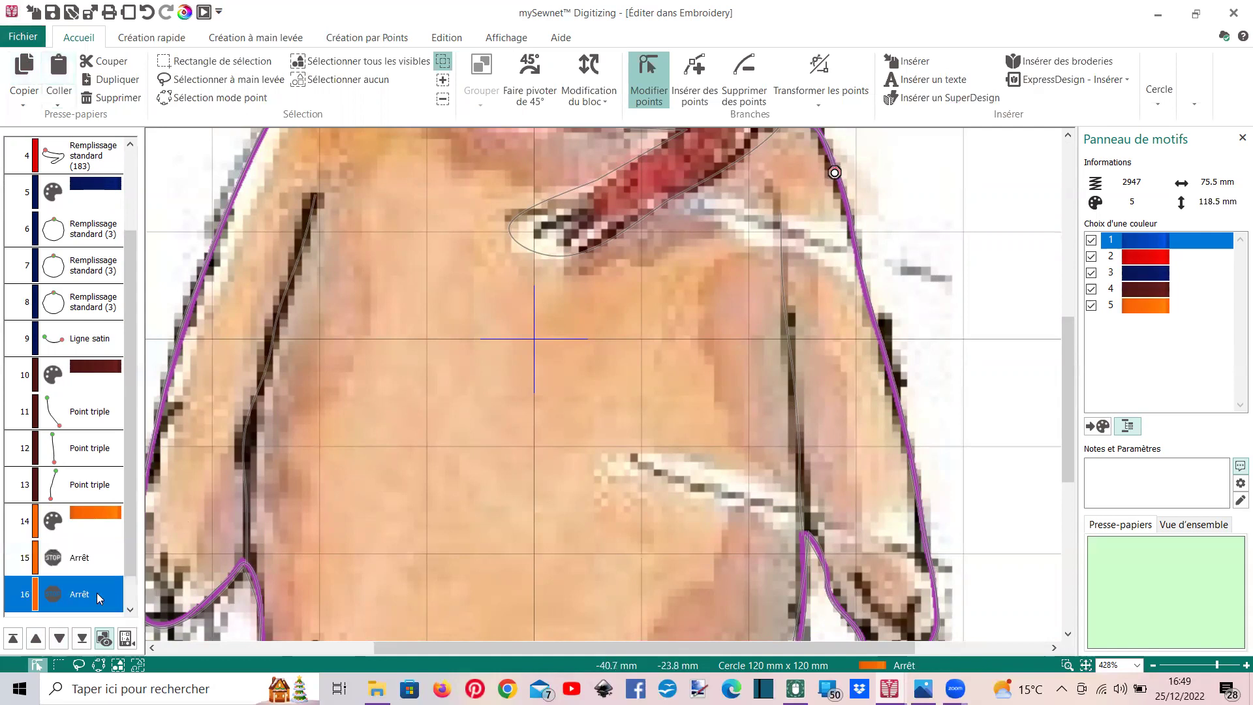
scroll(131, 532, down, 1)
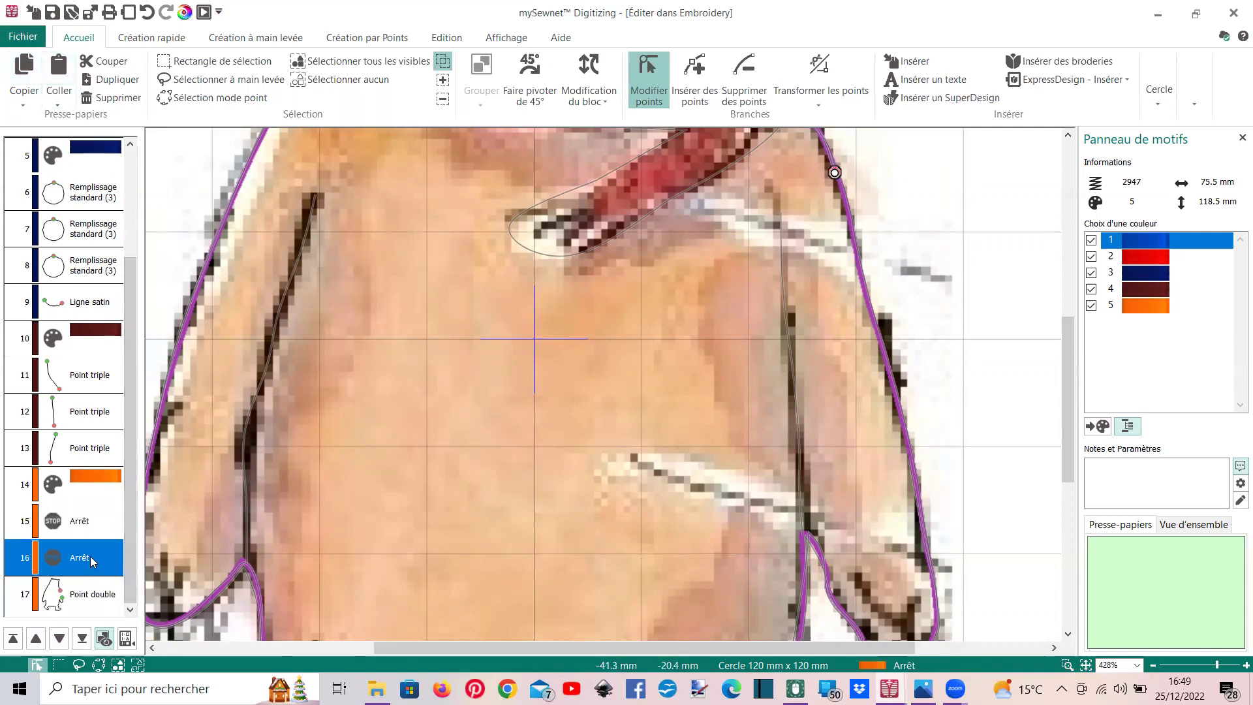
key(Delete)
Duplicate the orange Point double bear outline so a copy follows it in the object sequence
click(71, 566)
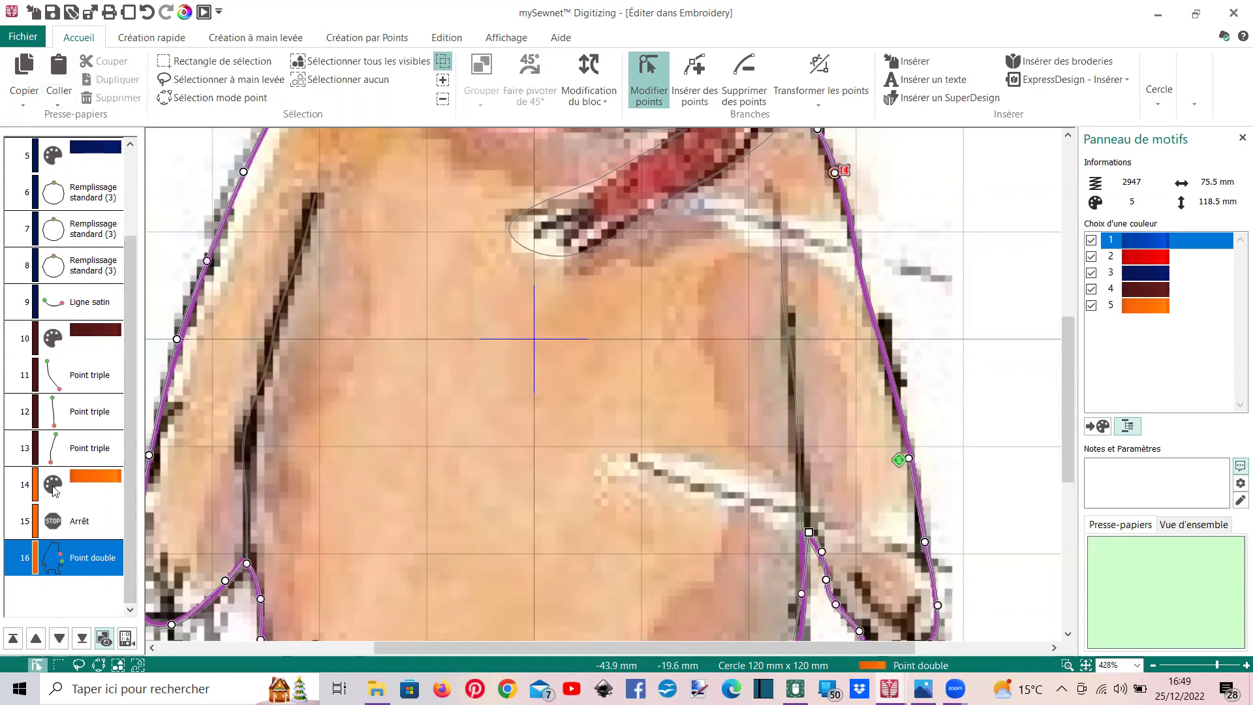
click(24, 75)
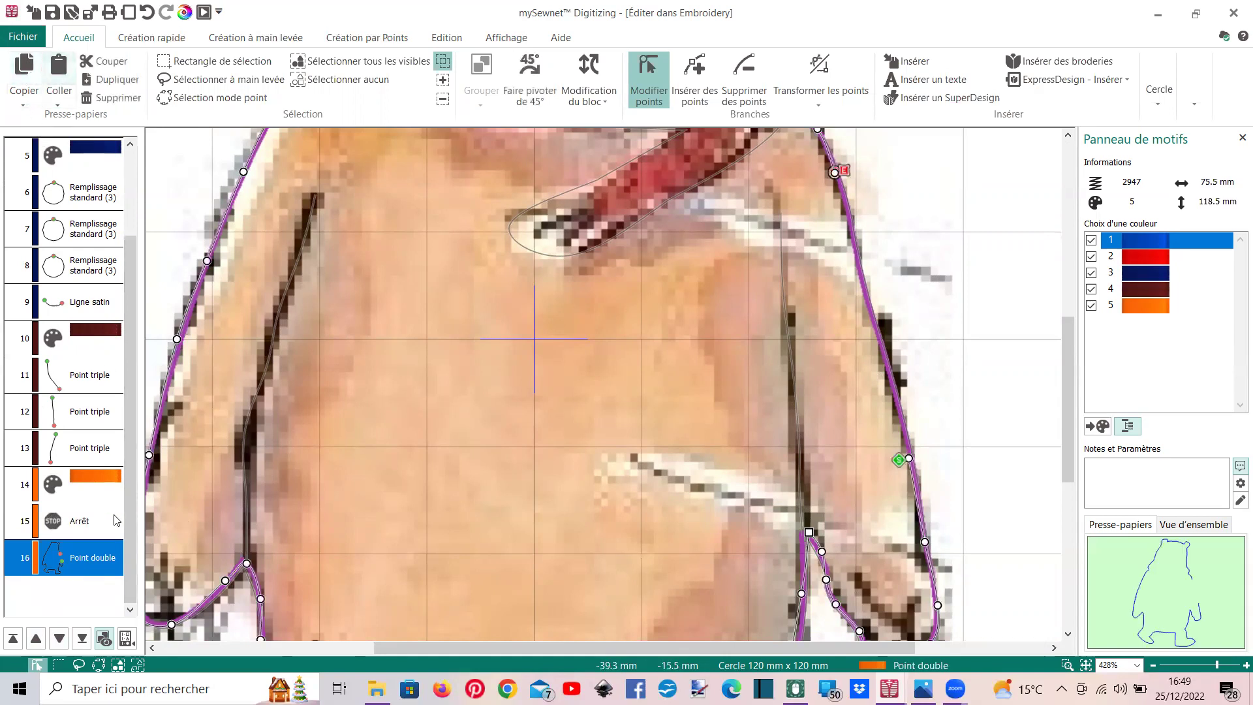
key(ctrl+v)
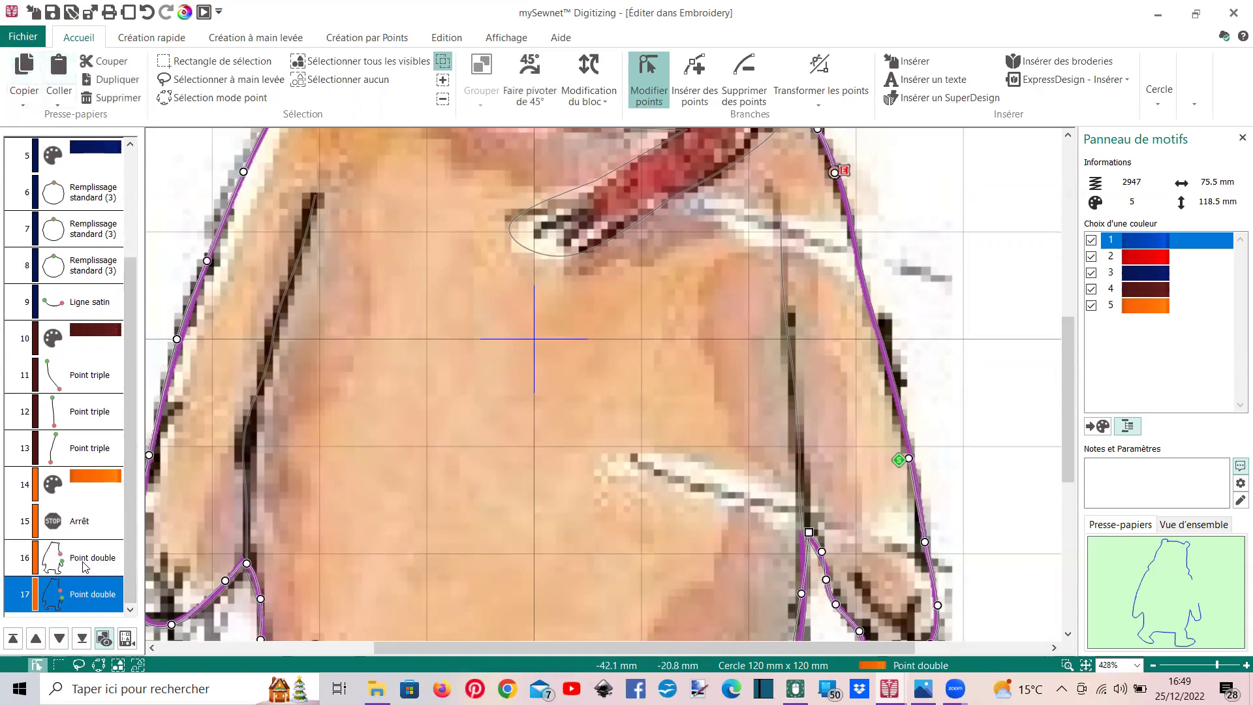
Convert the duplicated orange outline from Point double to Ligne satin, and adjust its width and density
right_click(84, 601)
click(133, 546)
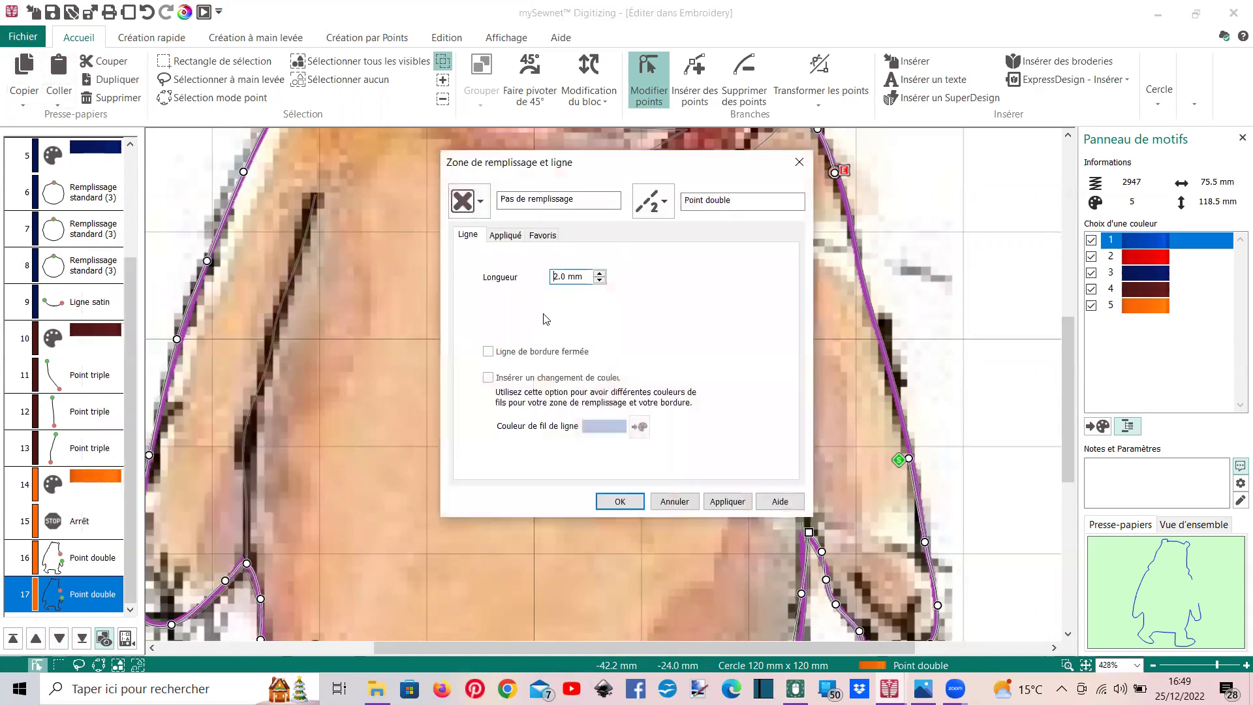
click(666, 212)
click(663, 322)
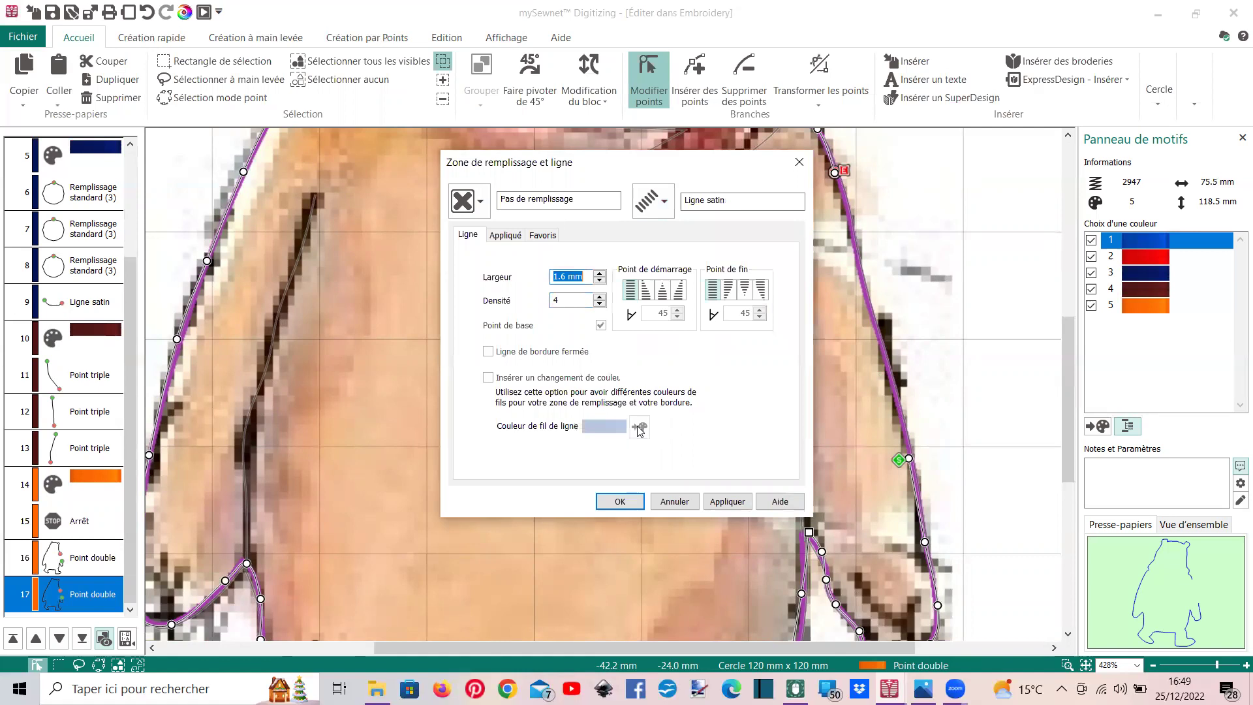
drag(565, 277, 542, 277)
text(1.)
key(Tab)
text(1)
click(620, 501)
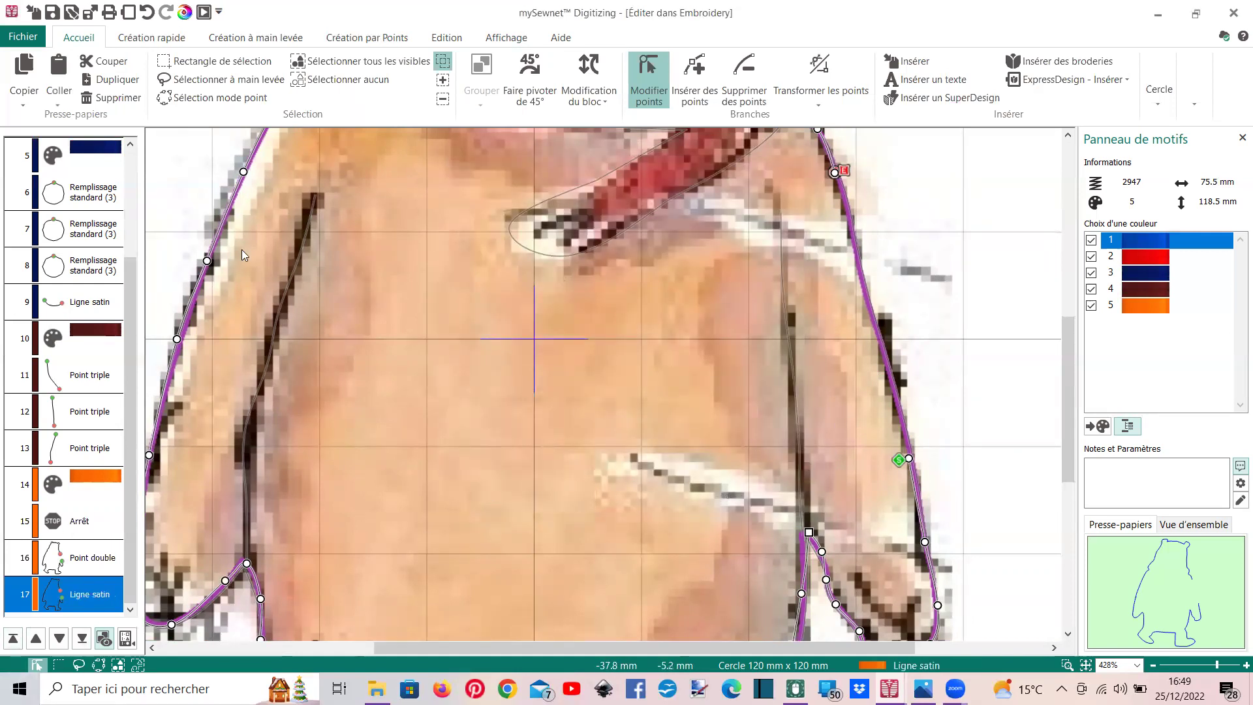
Examine the orange satin outline around the whole bear and its opening in the 3D display mode
click(495, 40)
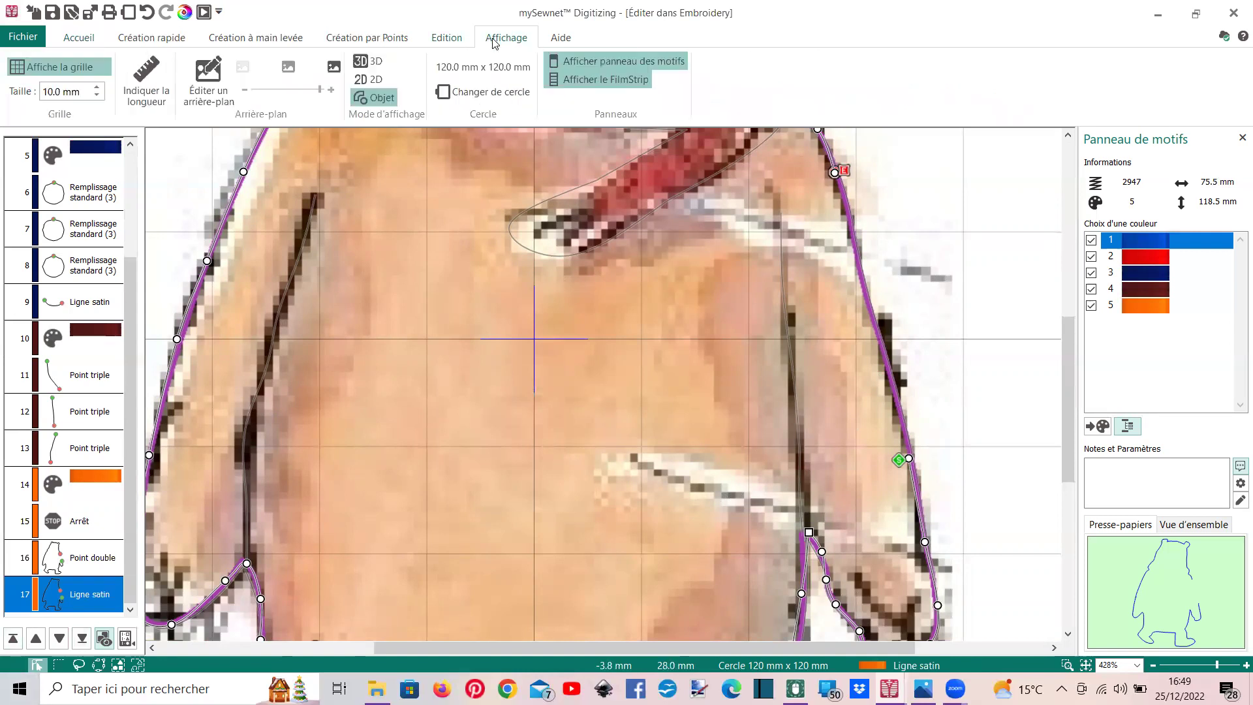
click(373, 61)
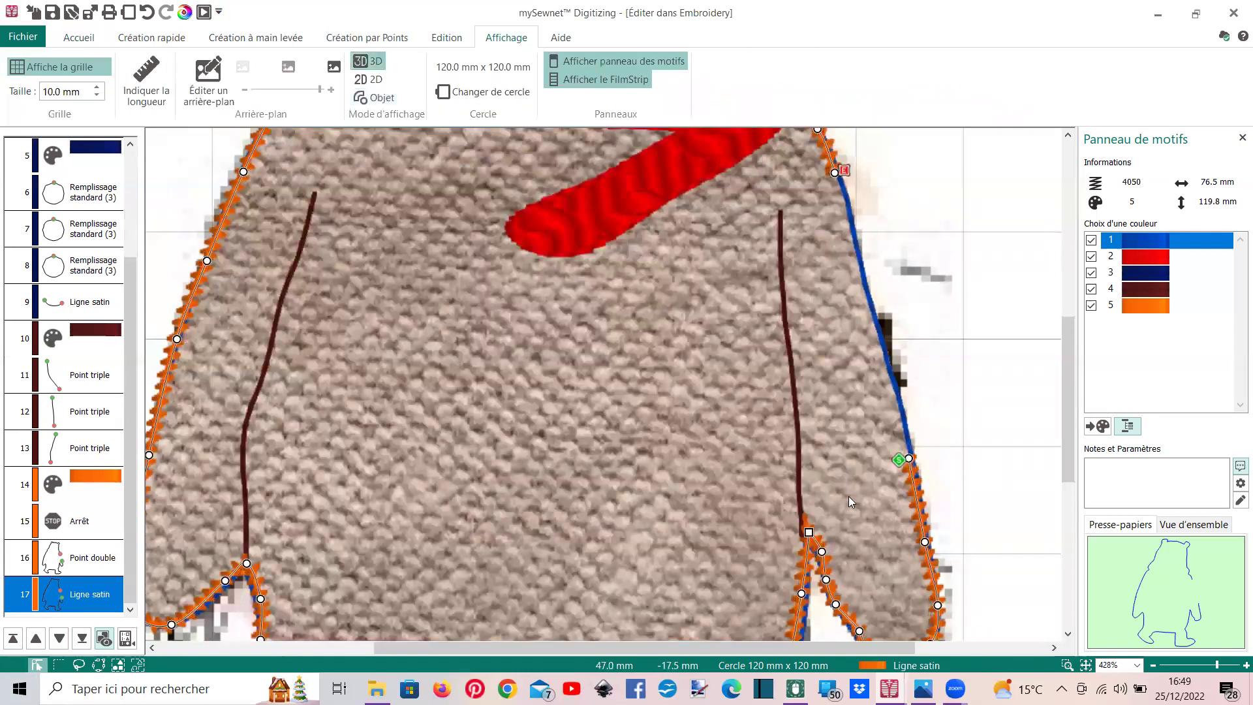
scroll(849, 483, down, 2)
ctrl+scroll(849, 483, down, 1)
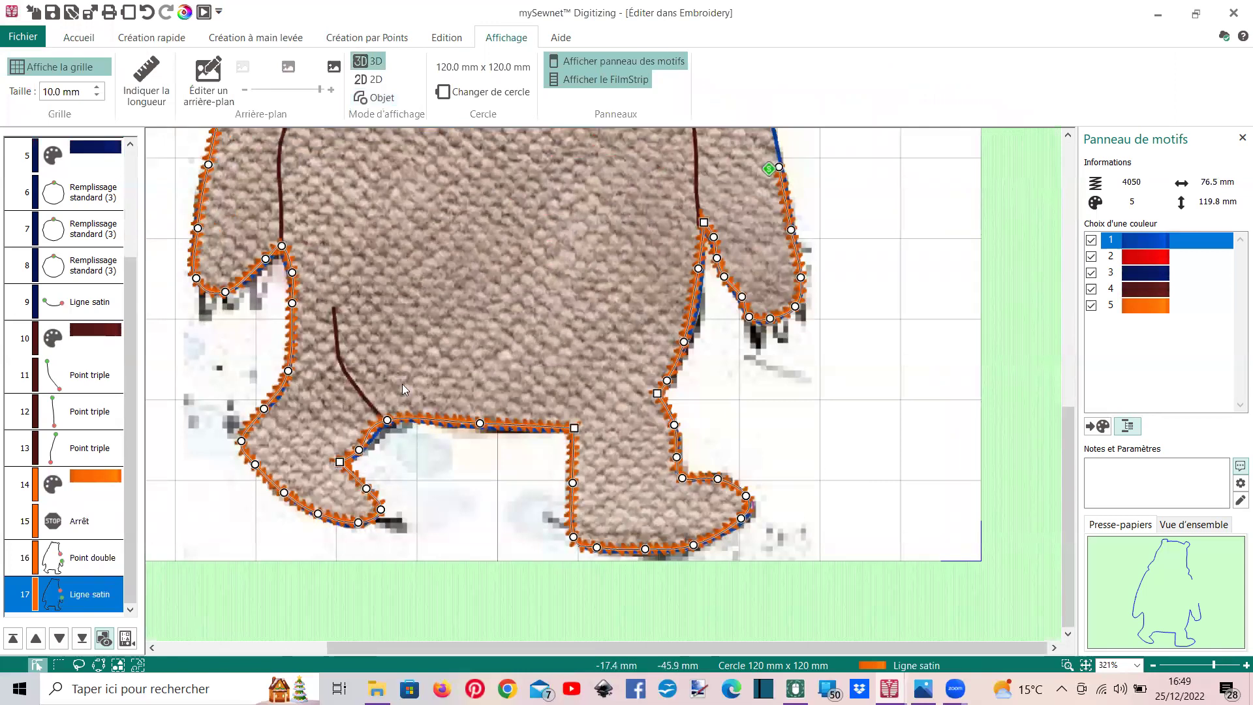
scroll(404, 382, up, 2)
scroll(404, 383, up, 2)
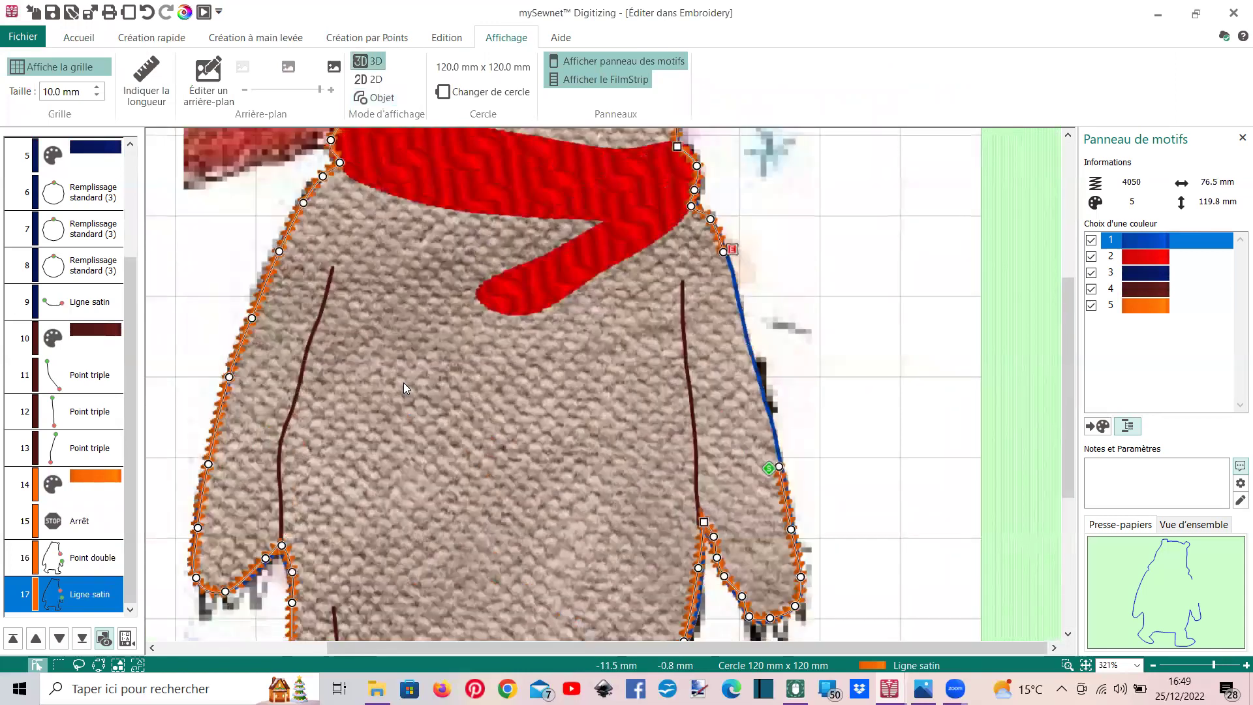
scroll(404, 389, up, 2)
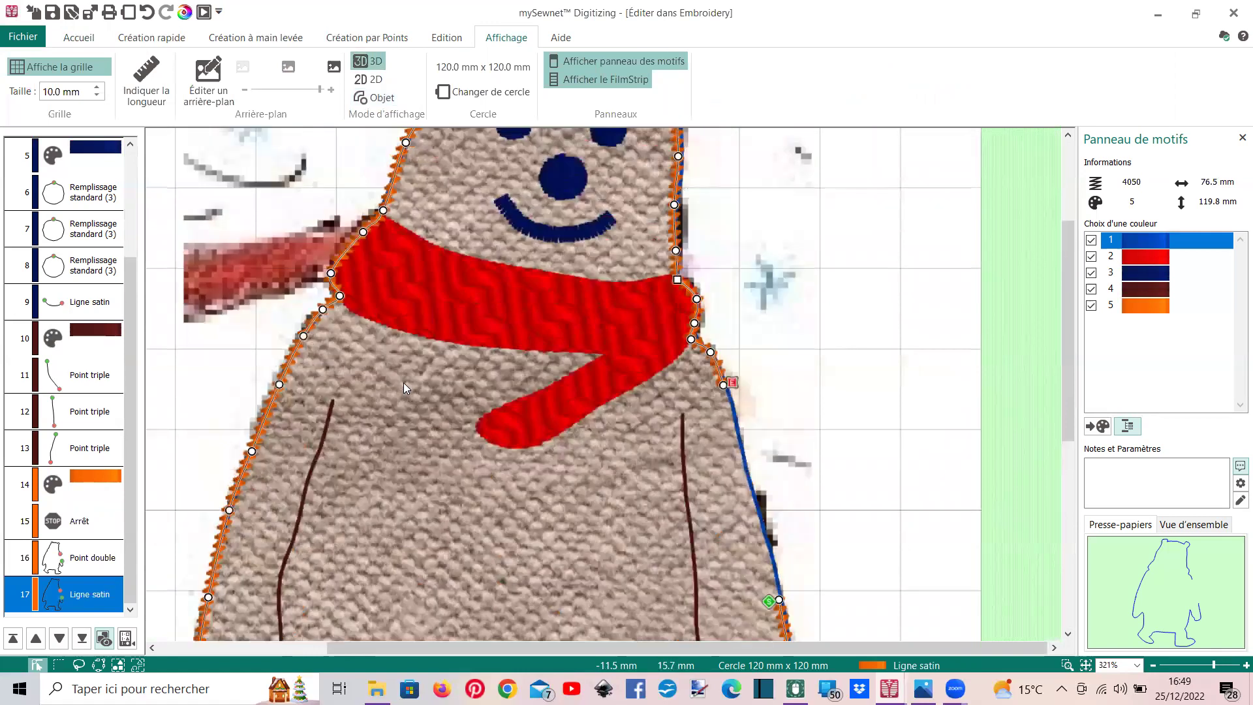
scroll(404, 382, up, 1)
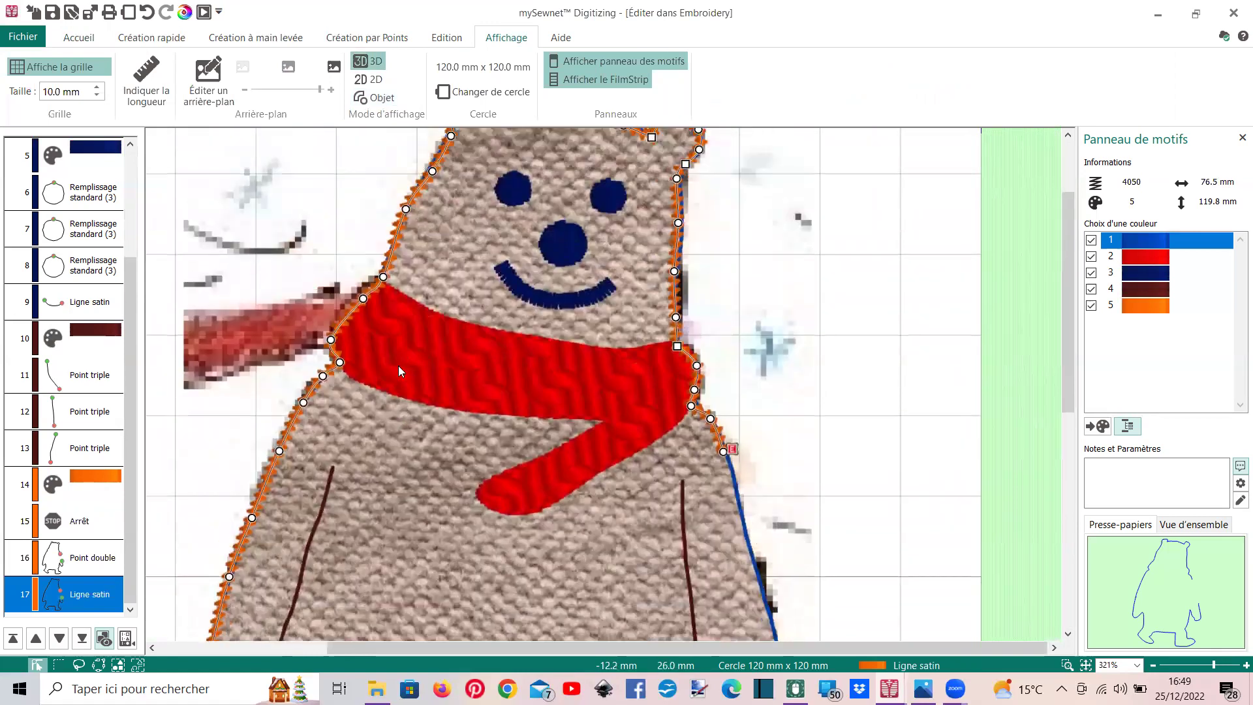
ctrl+scroll(533, 298, down, 3)
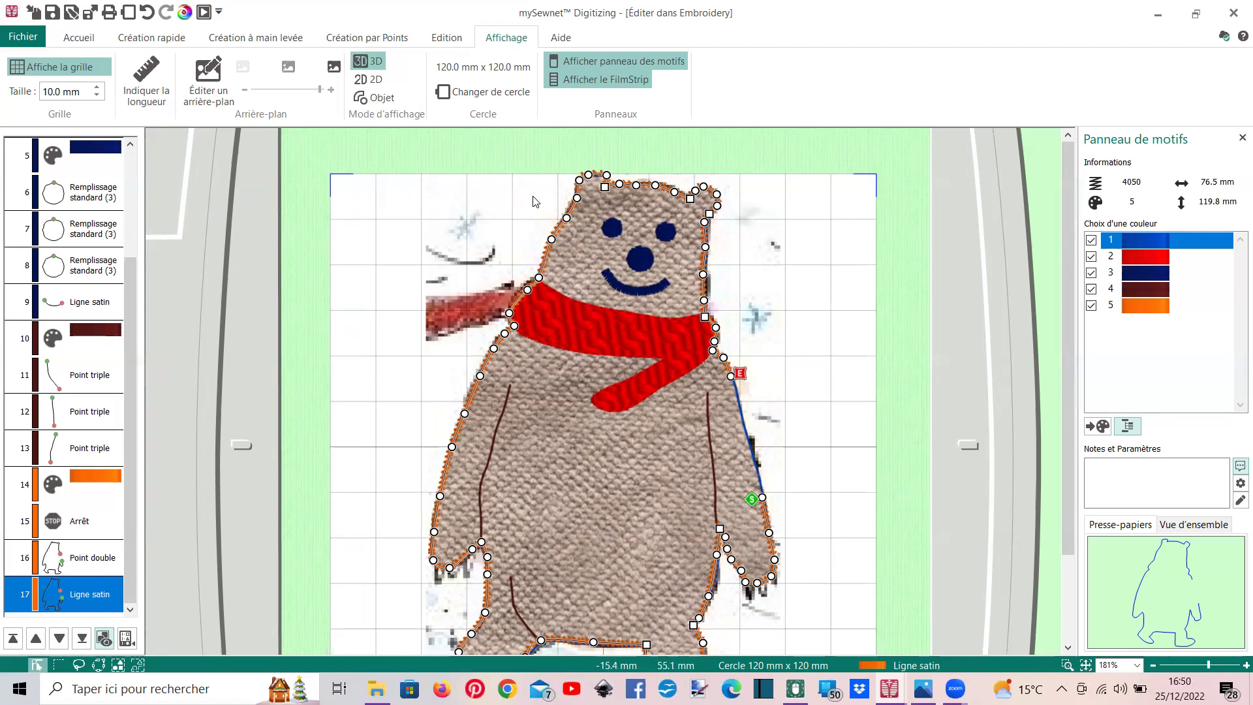
scroll(605, 336, down, 1)
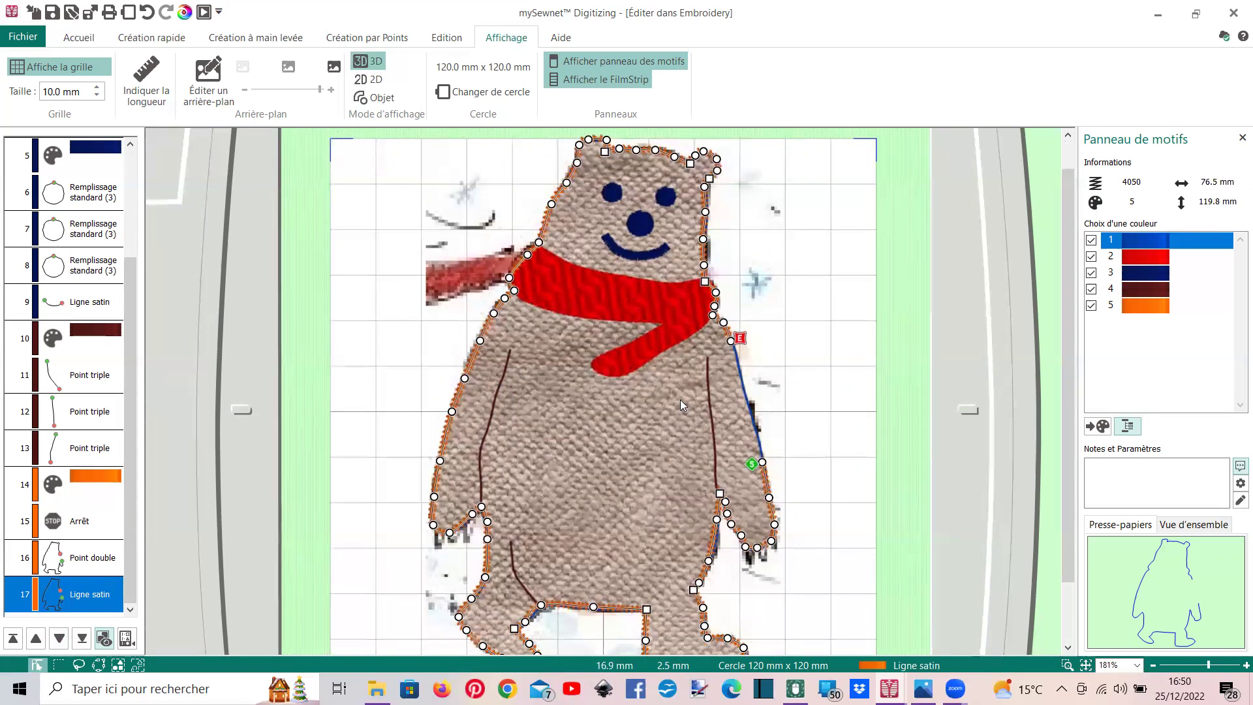
scroll(547, 379, down, 1)
scroll(547, 379, up, 1)
scroll(545, 376, down, 1)
scroll(546, 376, up, 1)
Try to open the realistic preview of the complete bear embroidery
click(184, 12)
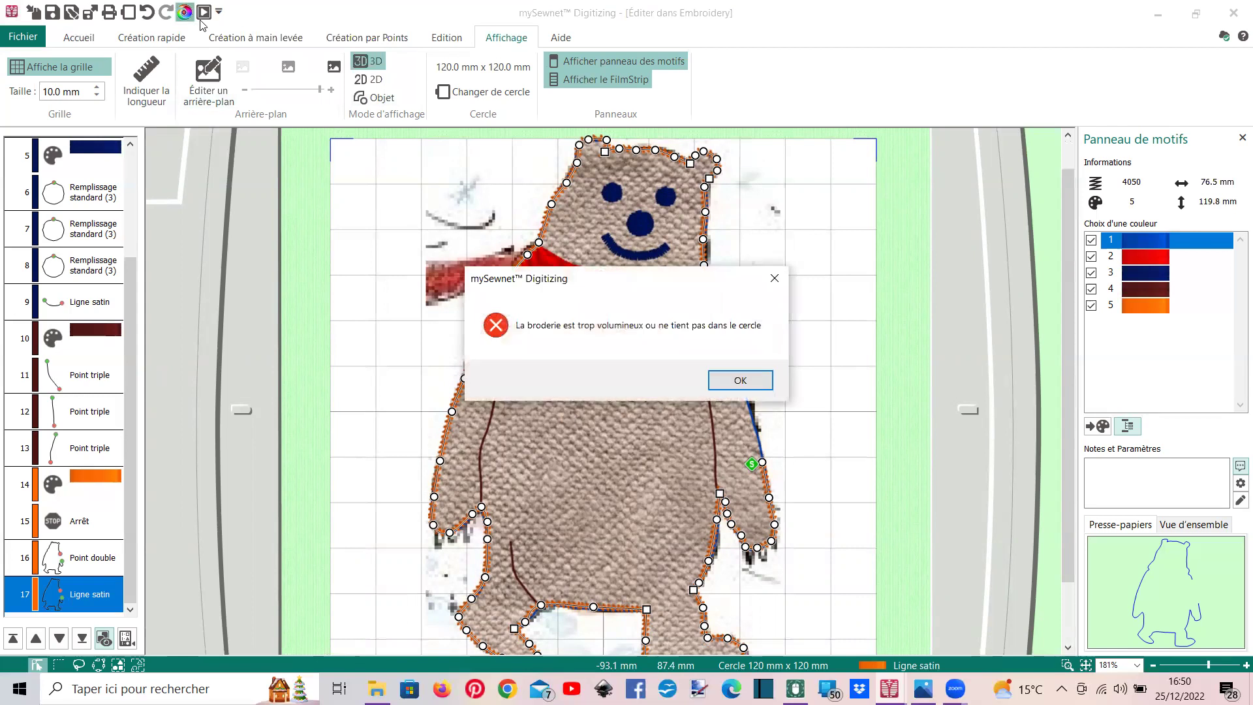
click(738, 384)
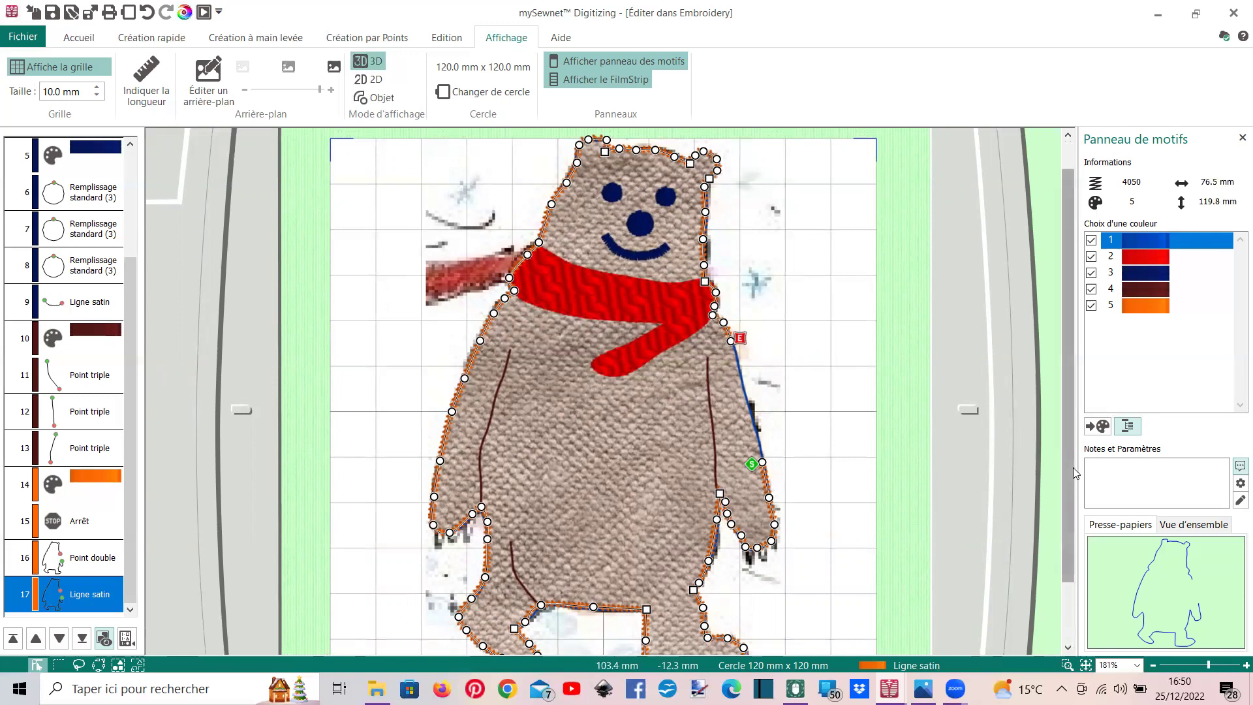
scroll(1070, 464, up, 2)
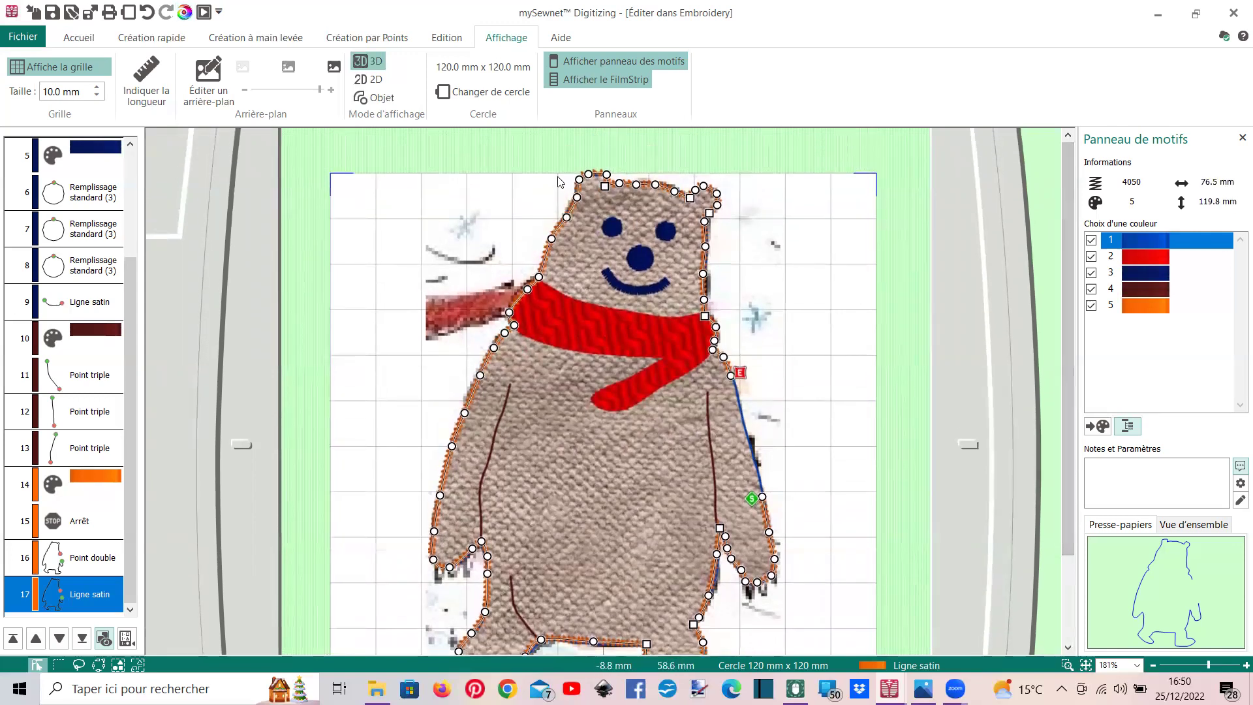
click(78, 37)
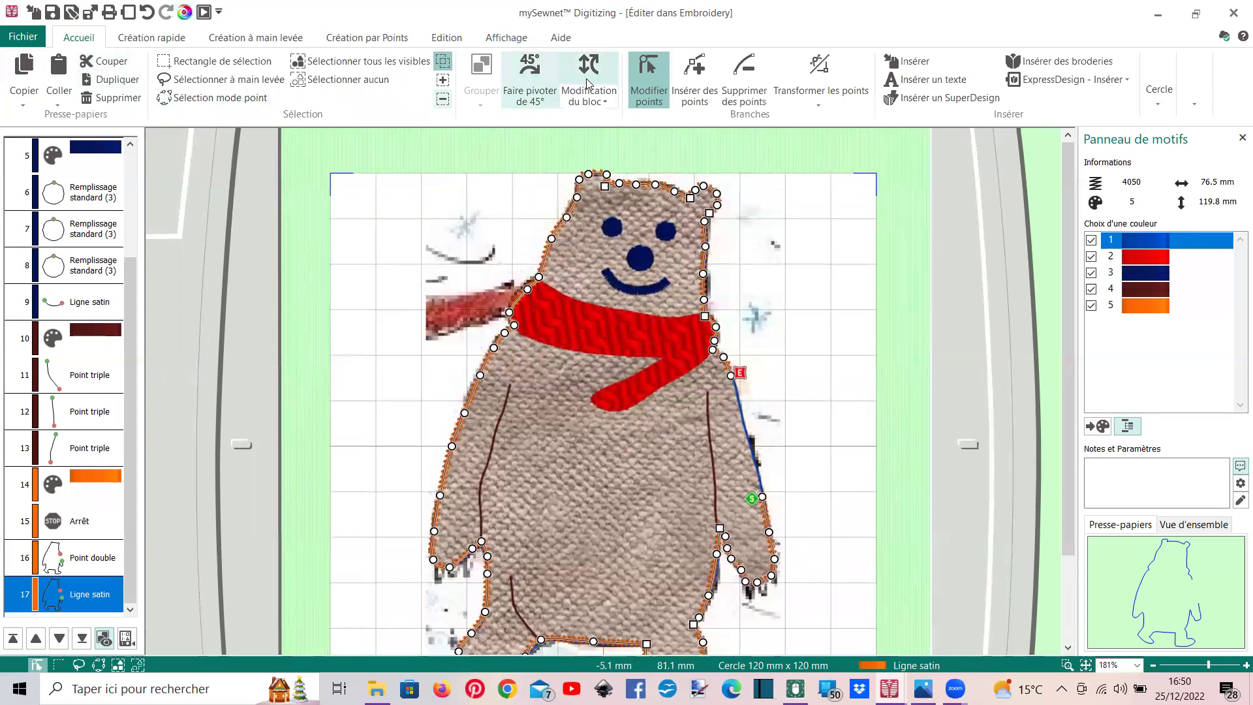
click(602, 97)
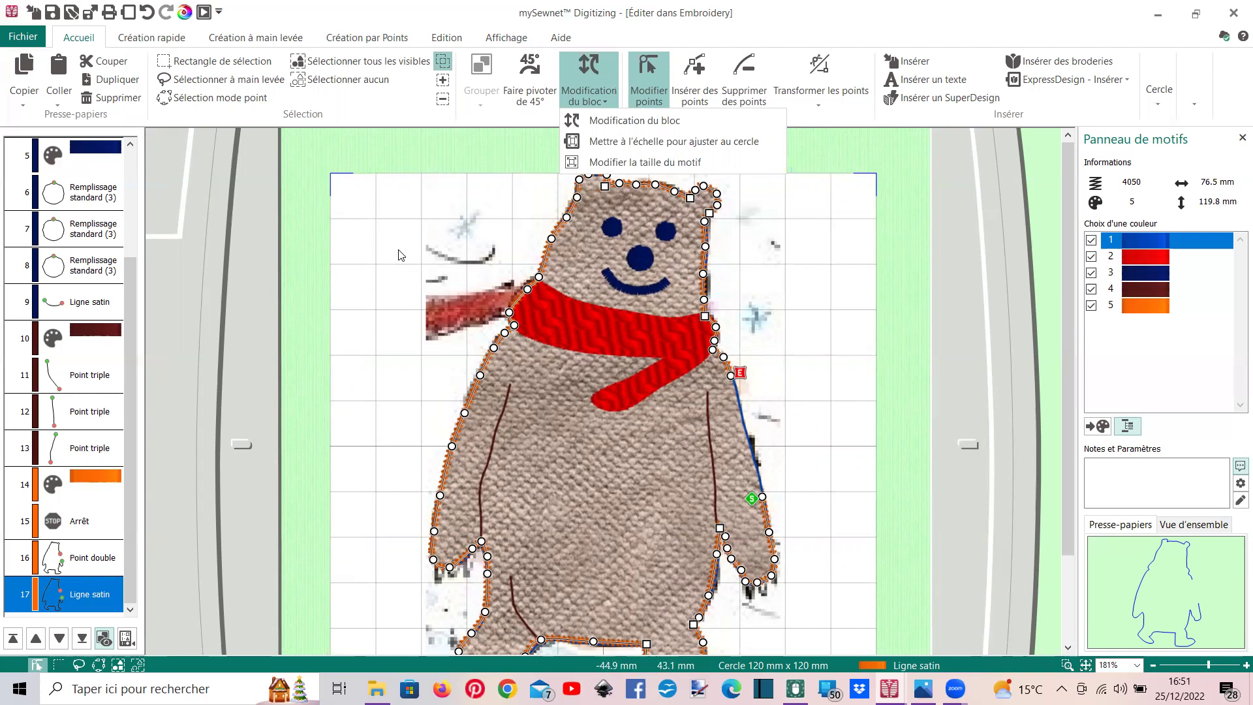
click(462, 195)
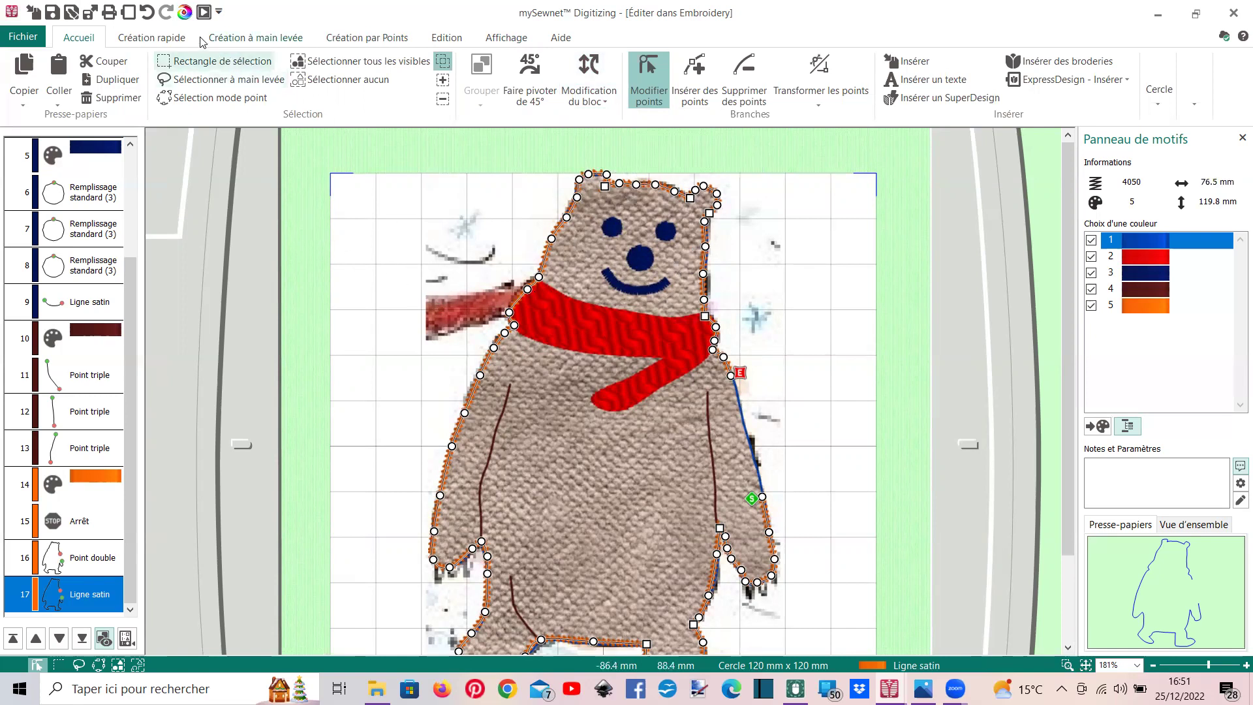
Define a custom hoop size 150 mm wide and 150 mm high for the bear embroidery
click(134, 12)
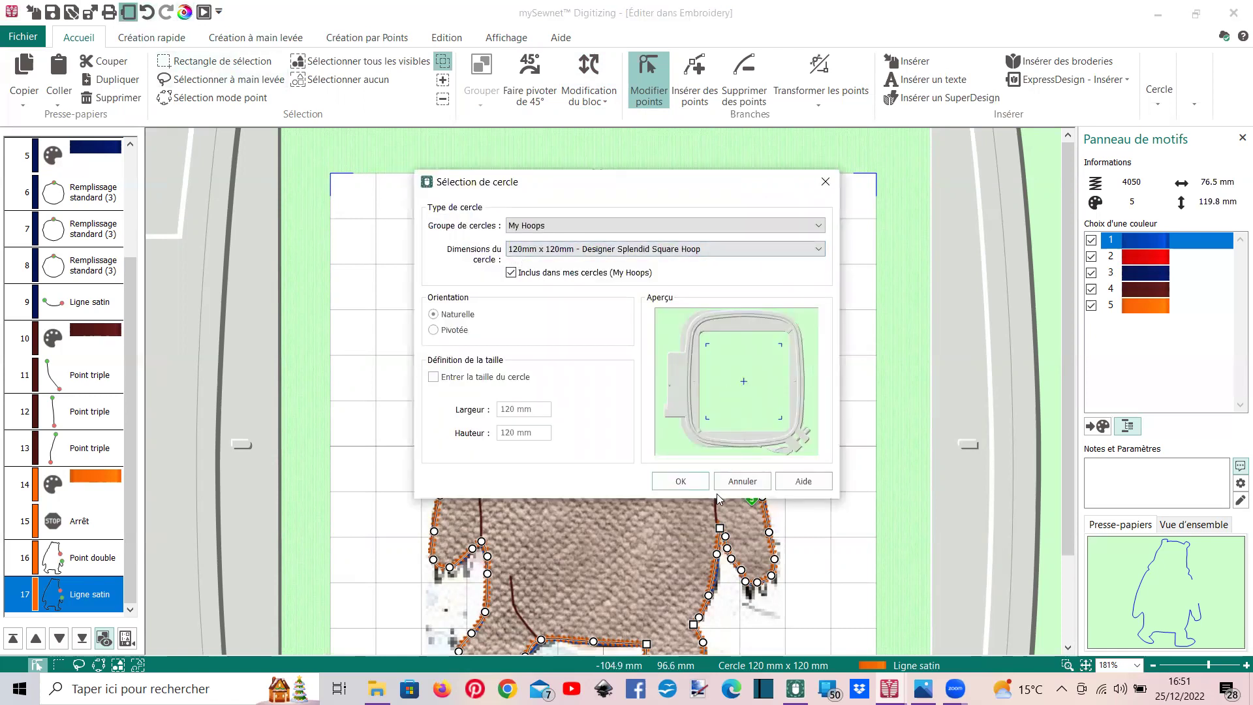
click(682, 481)
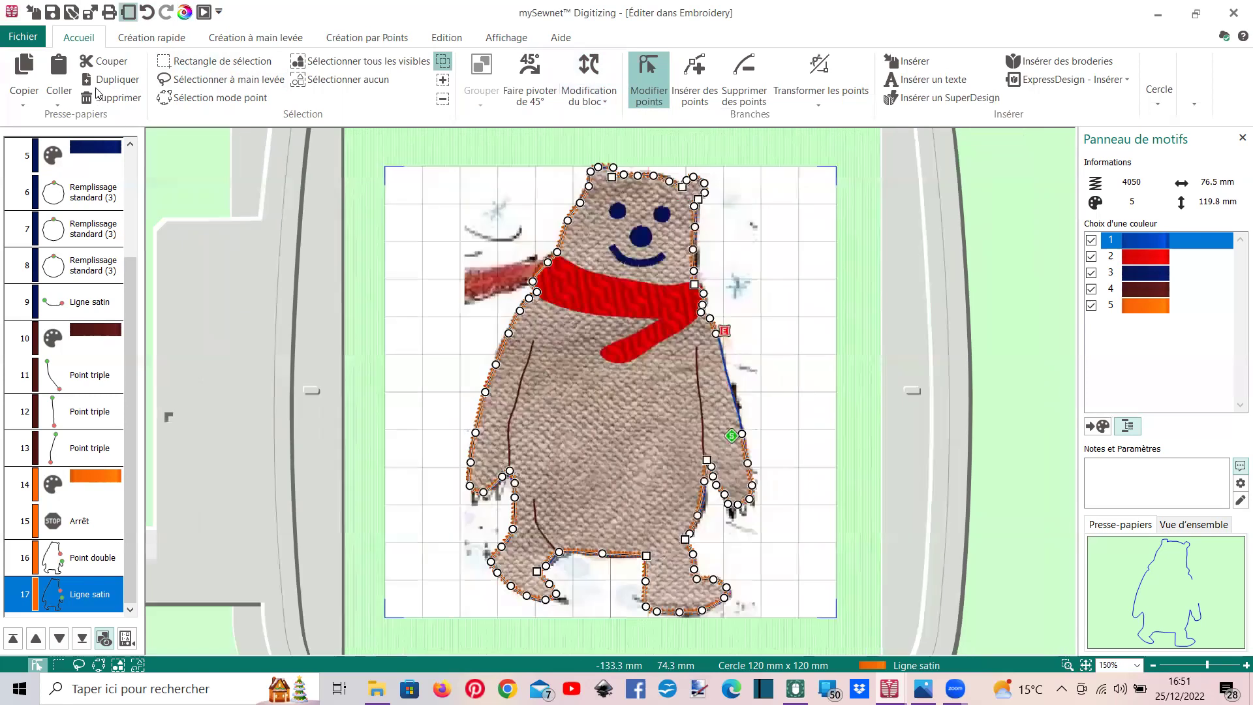
click(129, 12)
click(517, 252)
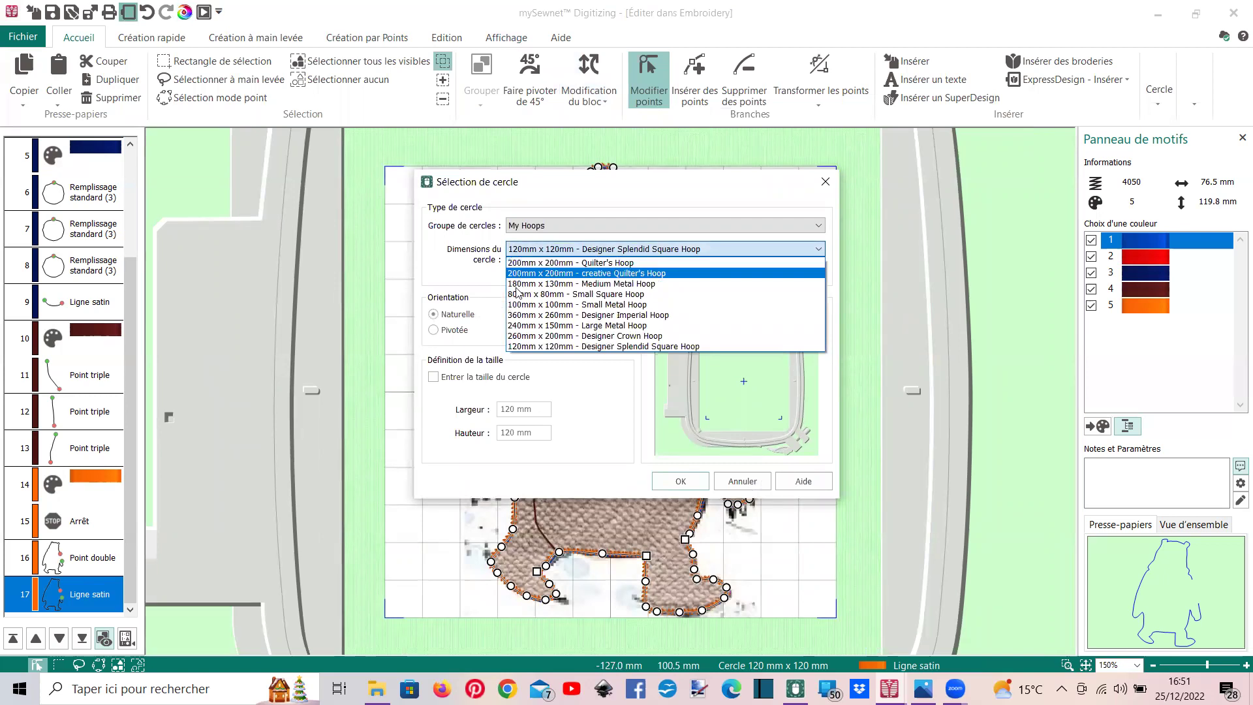
click(436, 387)
click(434, 378)
drag(515, 410, 491, 433)
text(150180)
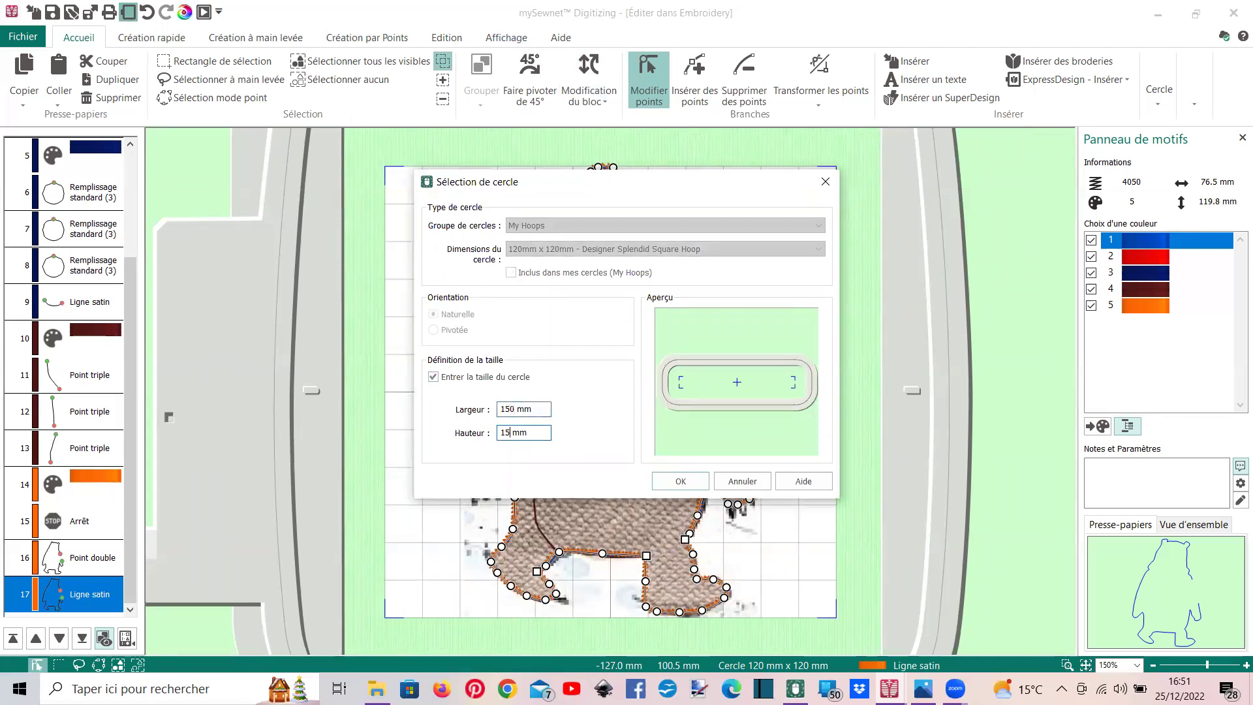
key(Return)
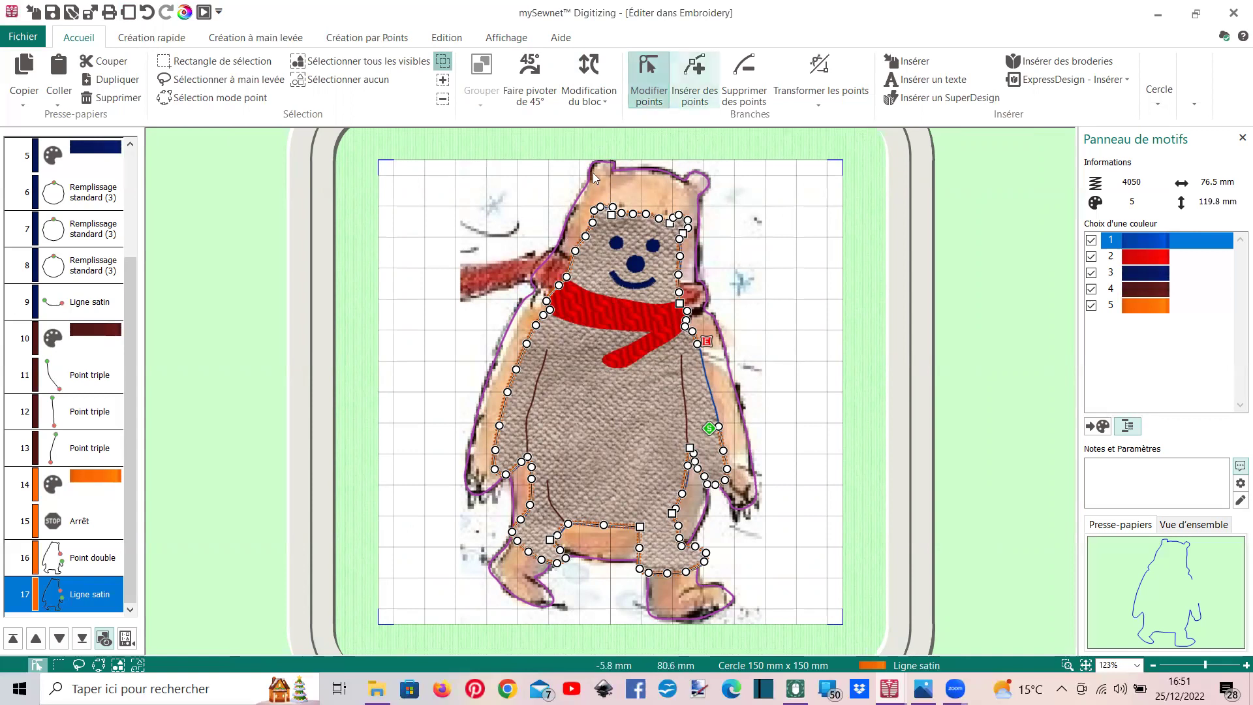
Turn off the custom hoop size and choose the 120mm x 120mm Designer Splendid Square Hoop
click(130, 13)
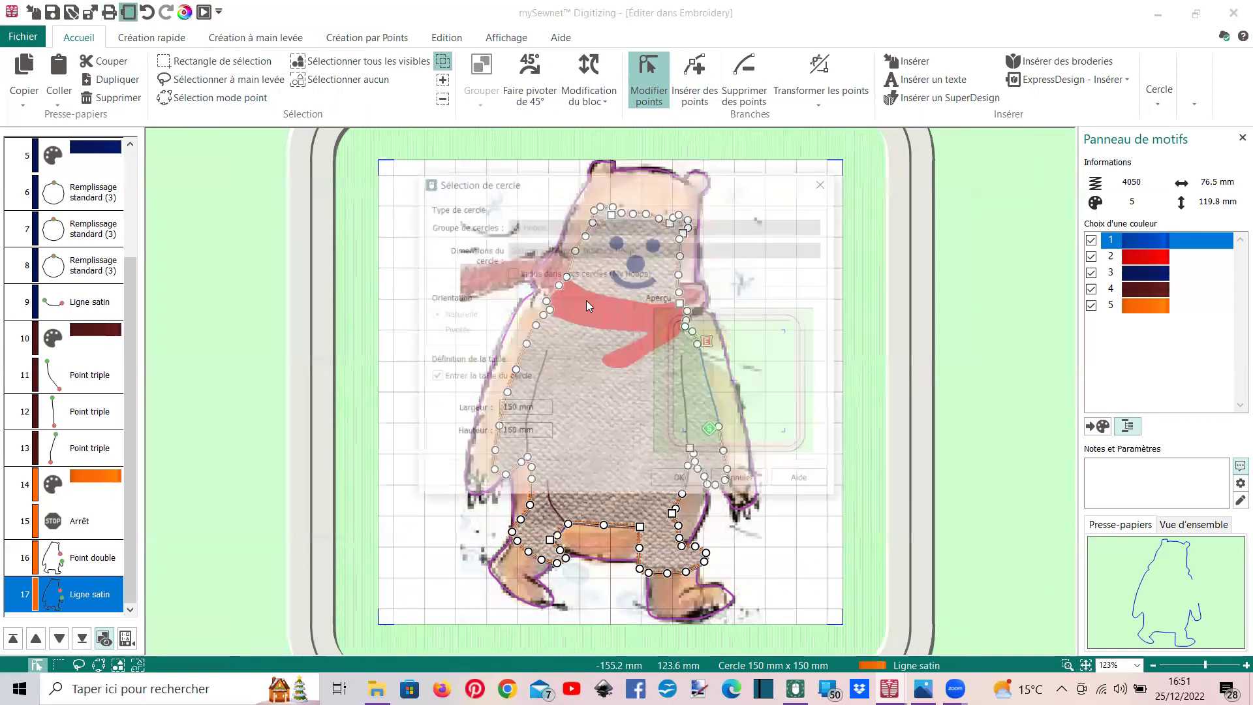
click(434, 377)
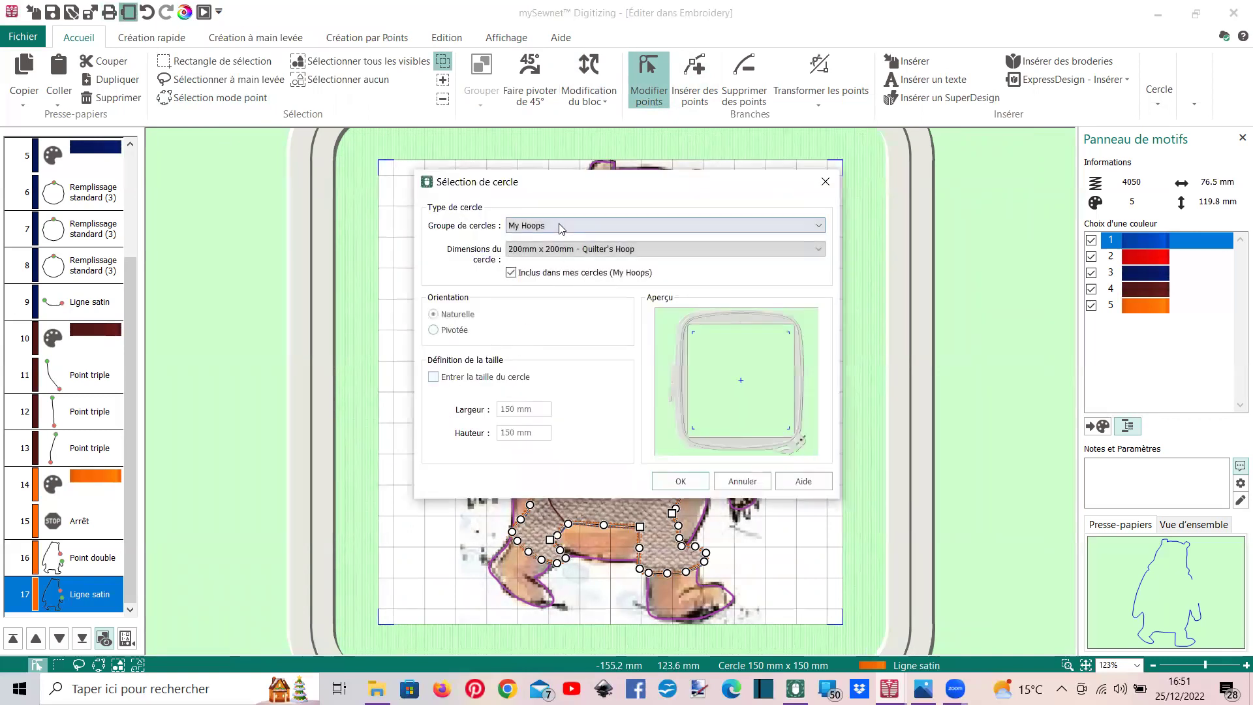
click(560, 250)
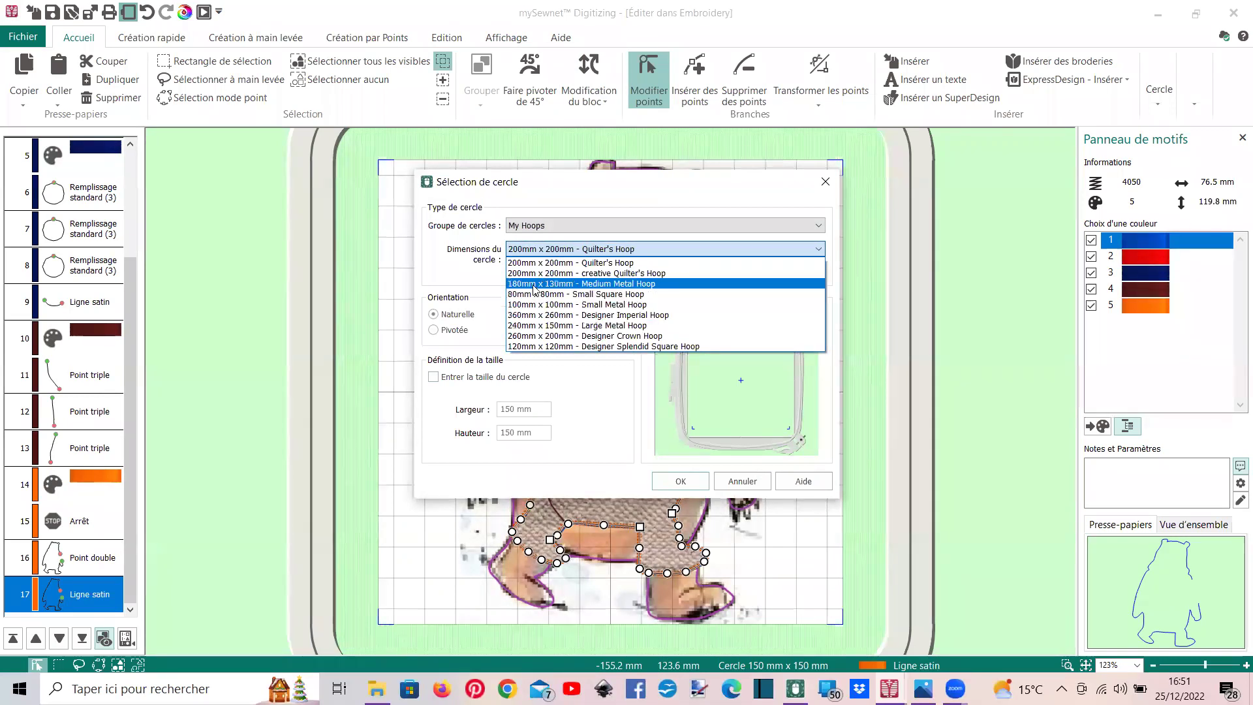
click(533, 346)
key(Return)
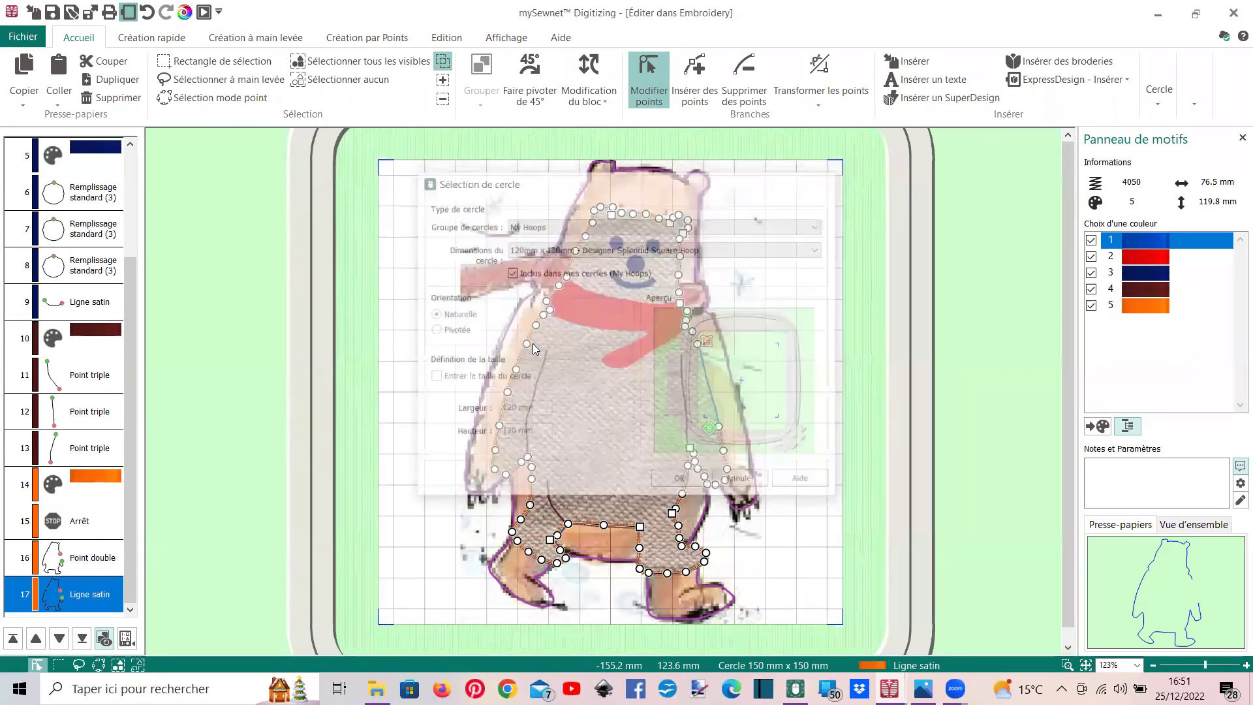